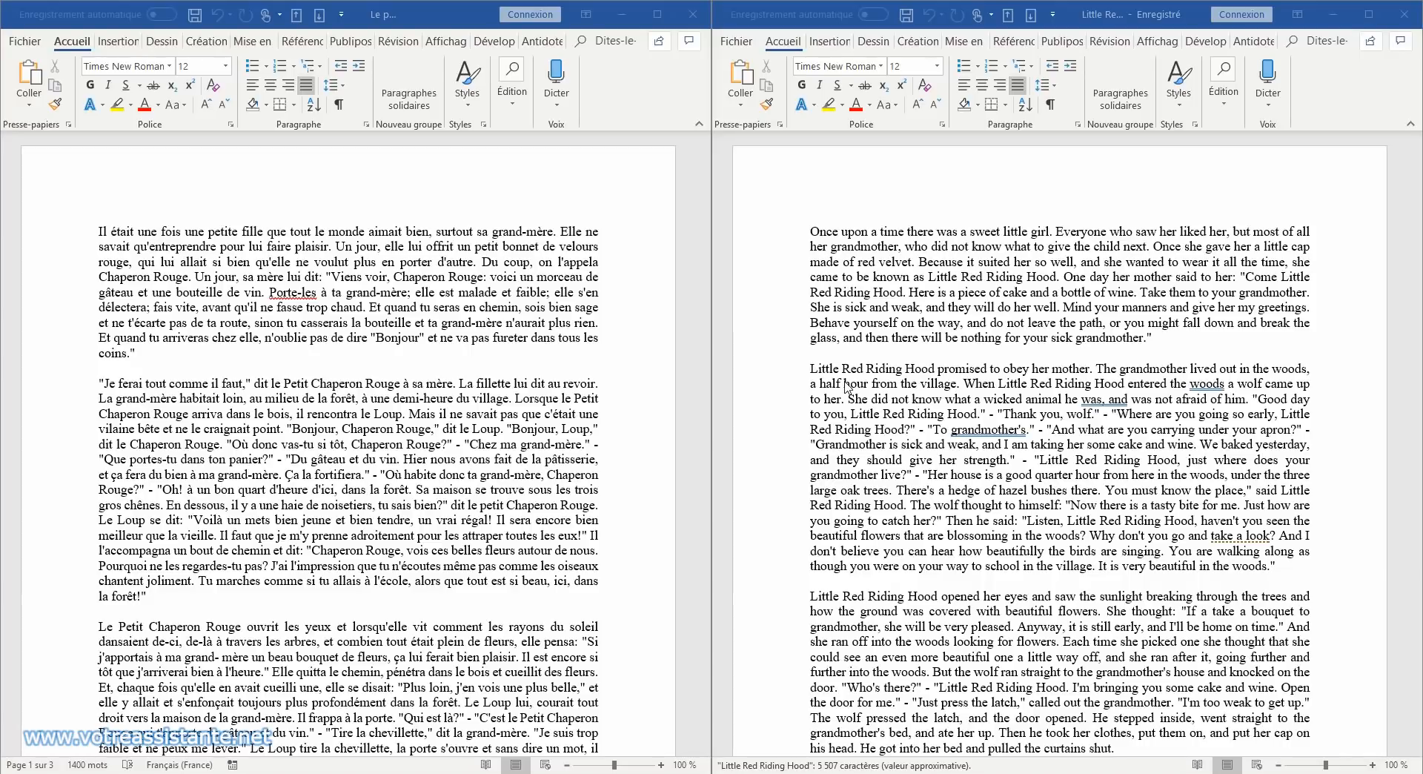
Maximize the French document Le petit Chaperon Rouge and review Antidote's general settings without changing them
click(1333, 17)
double_click(401, 14)
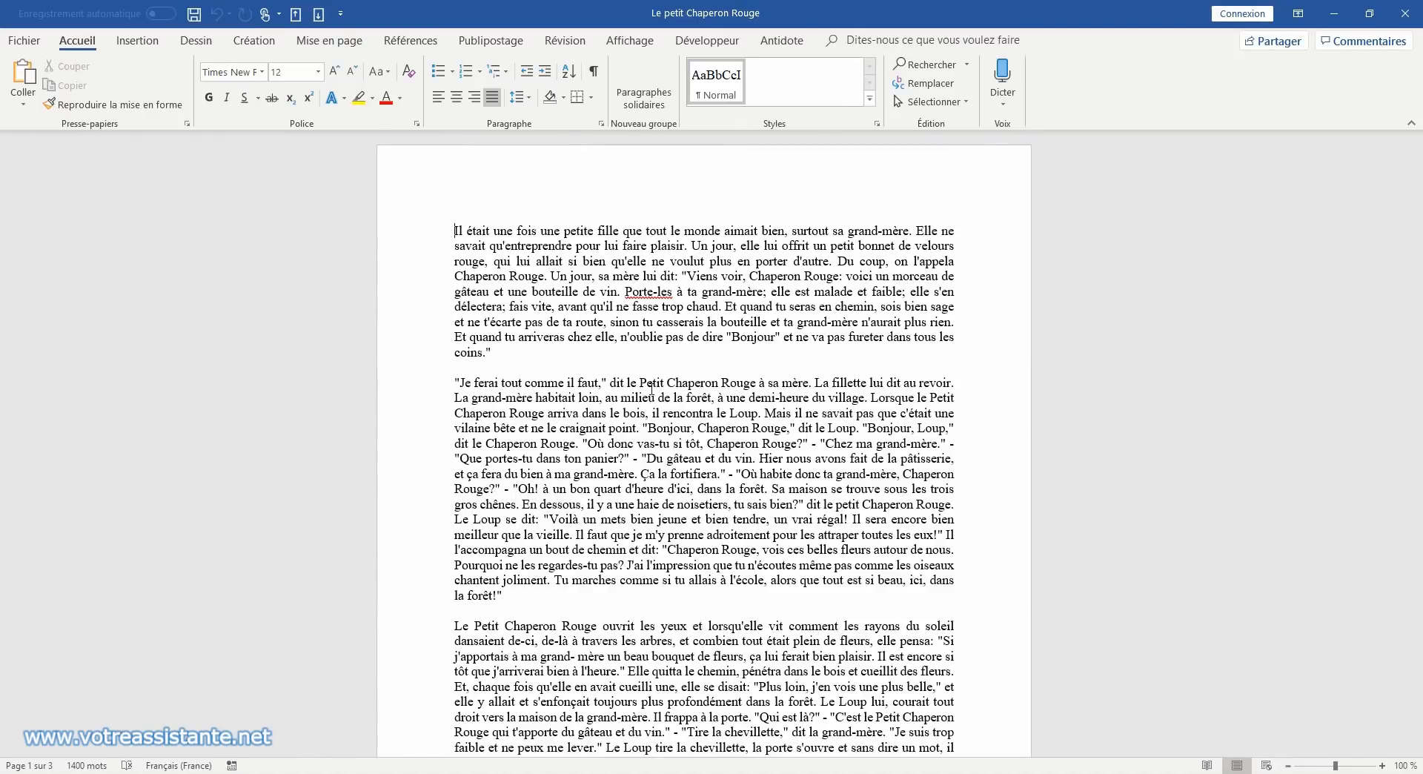
click(782, 40)
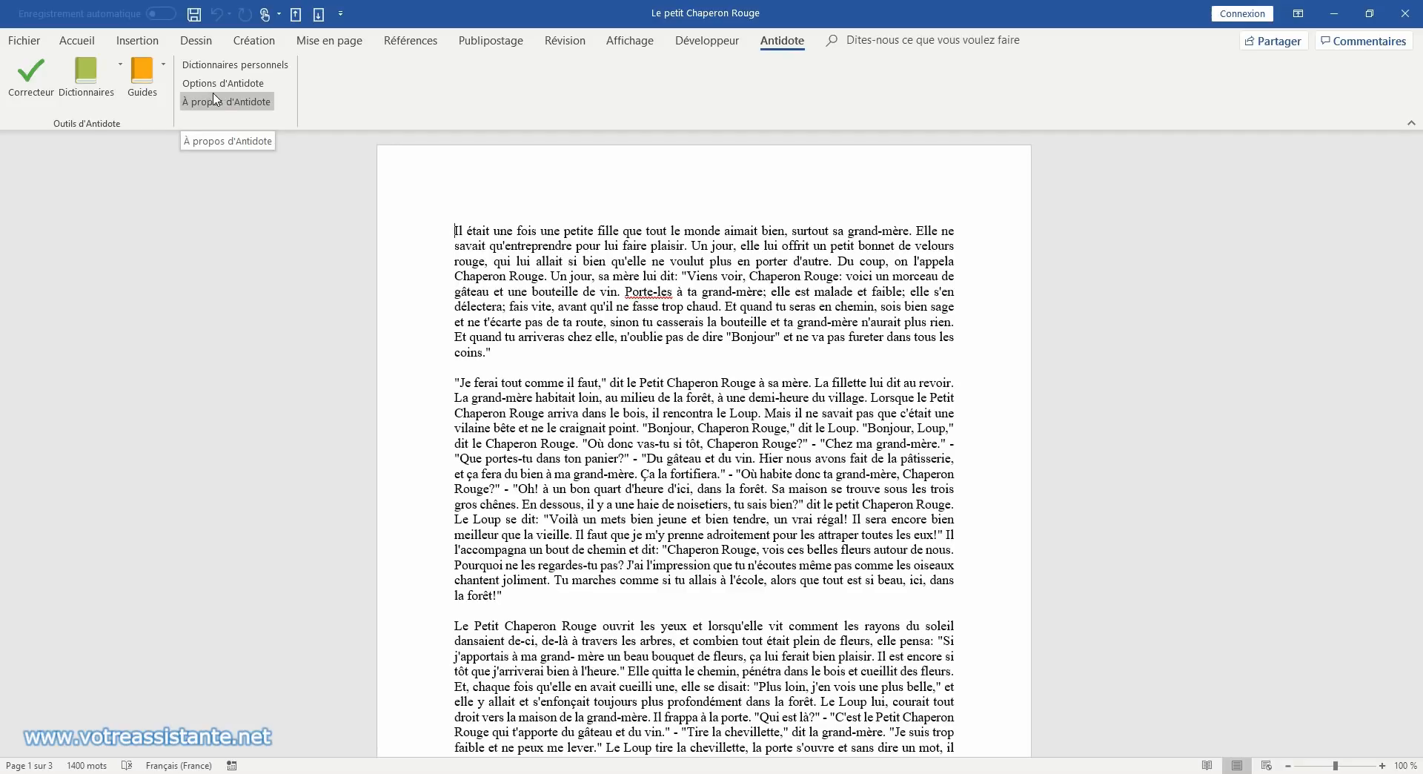
click(234, 85)
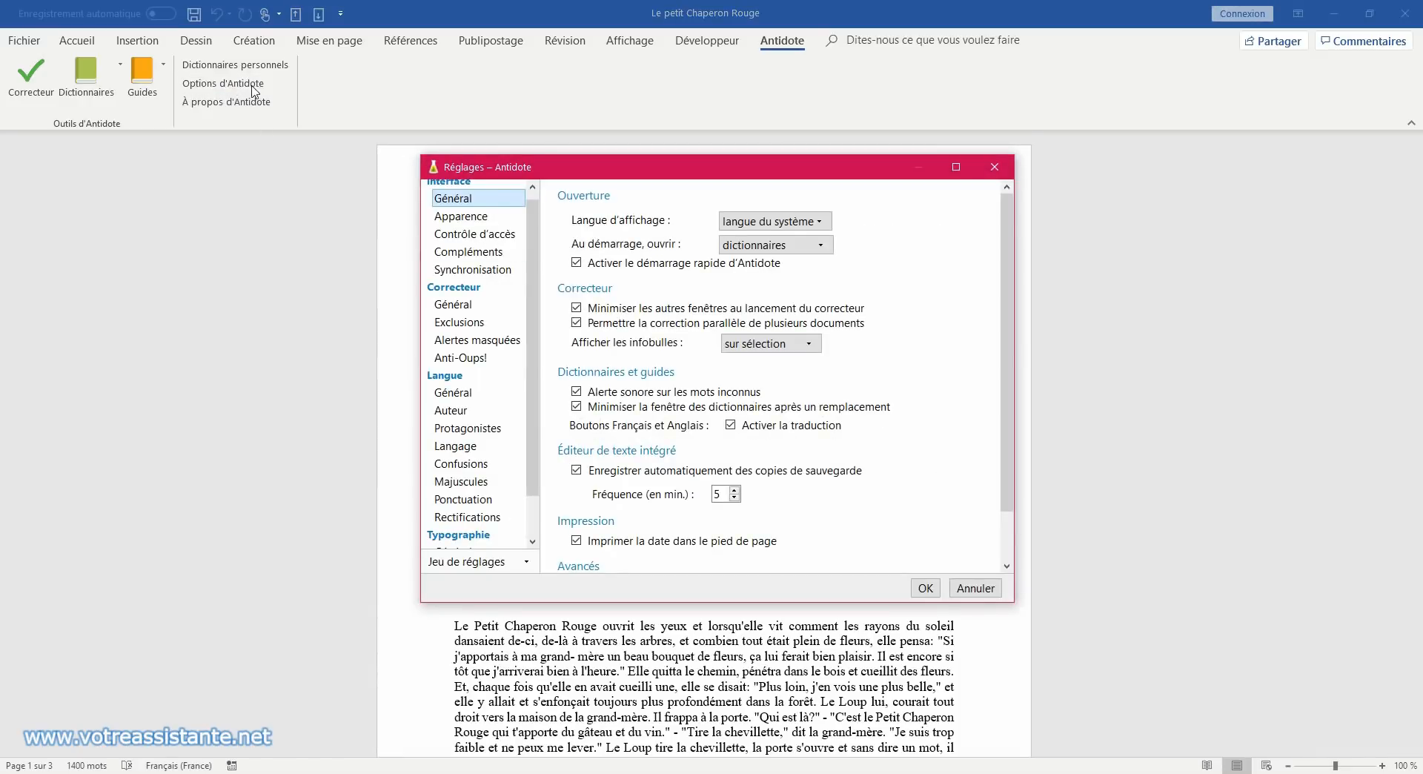
mouse_move(726, 403)
click(1002, 164)
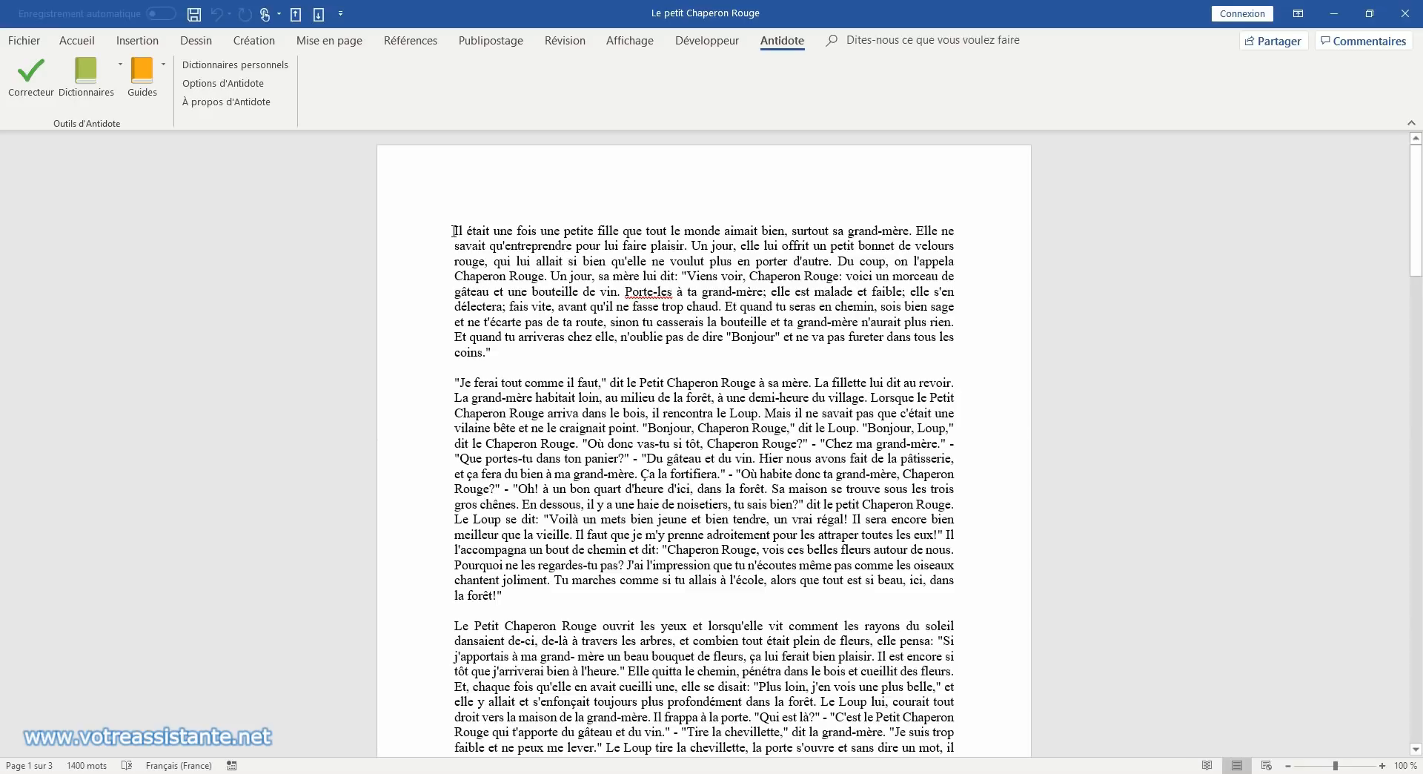
Run the Antidote corrector on the document and browse the Langue, Typographie and Style detections, returning to Langue
click(31, 85)
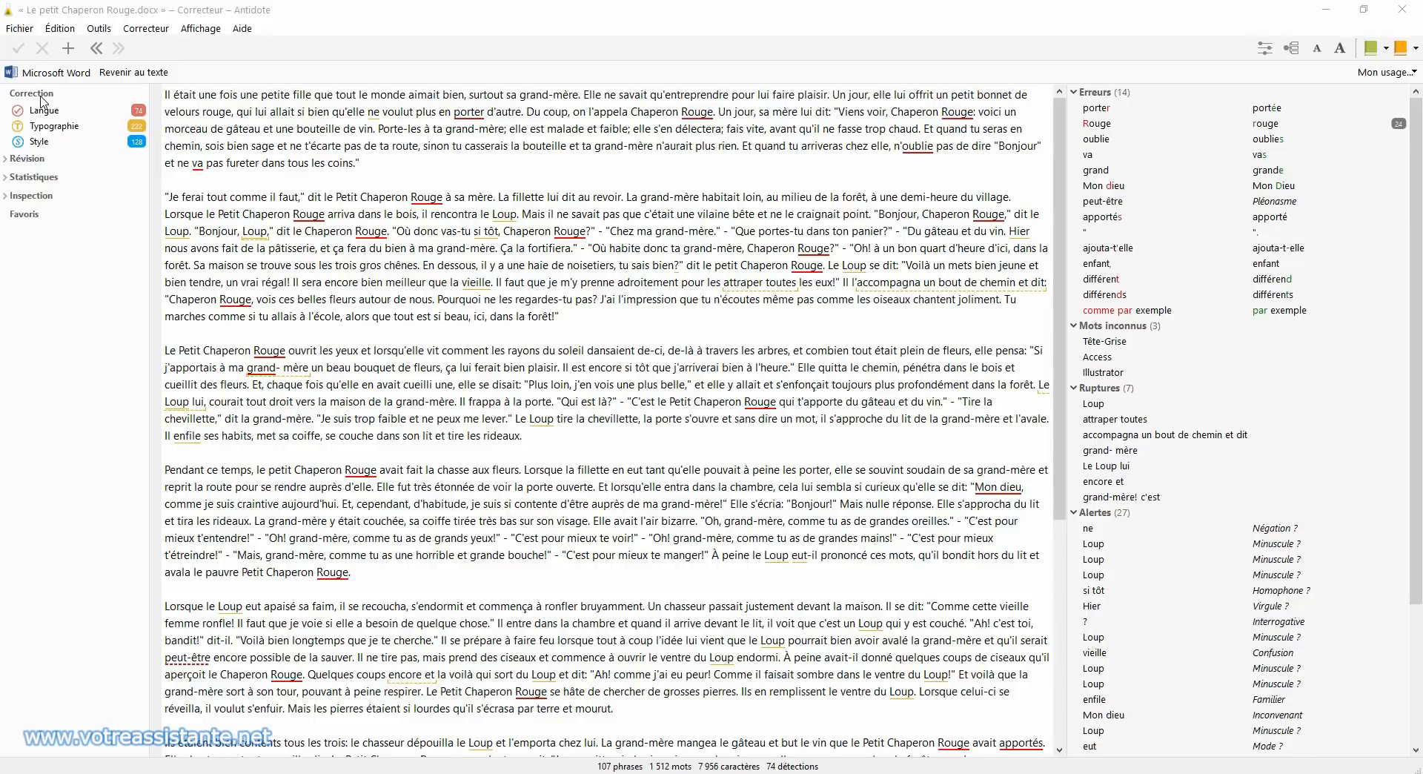
click(50, 109)
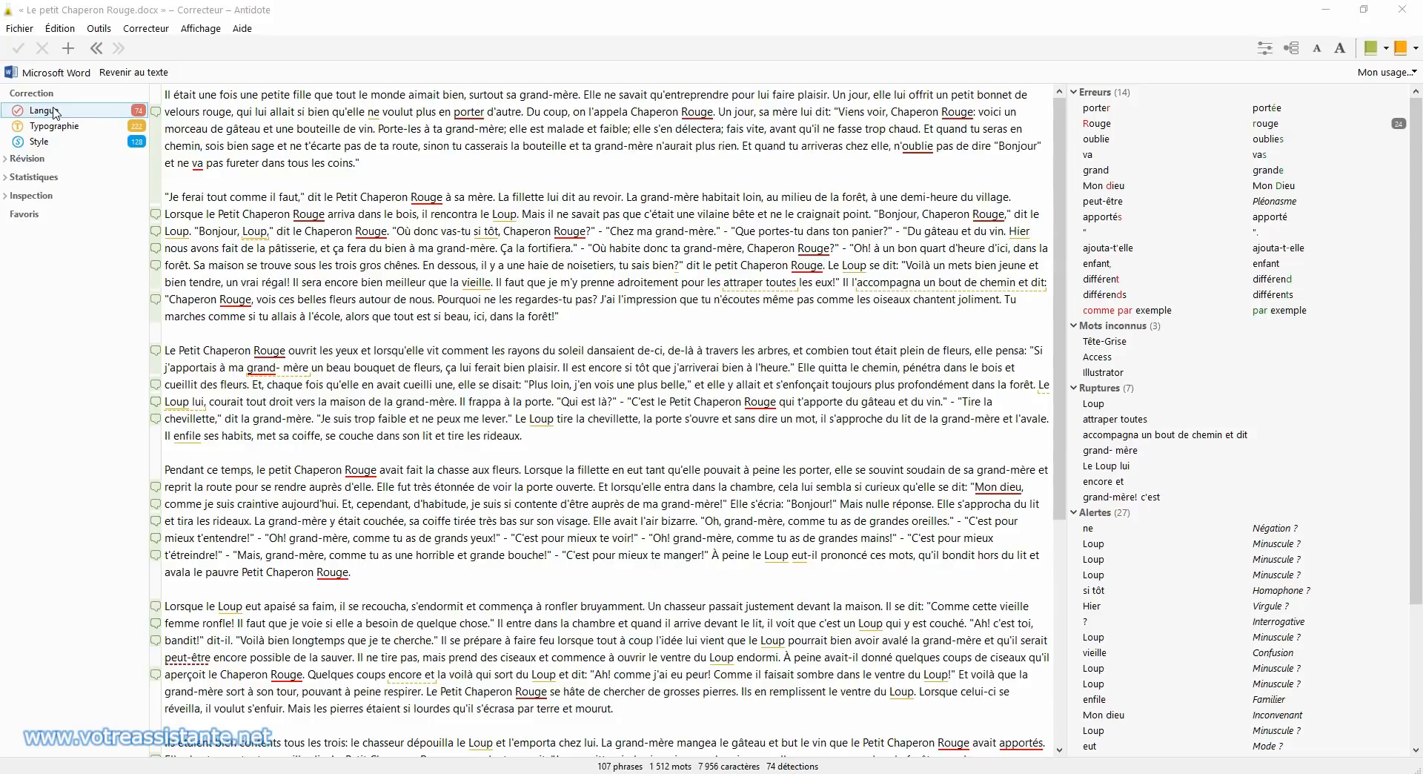
click(56, 126)
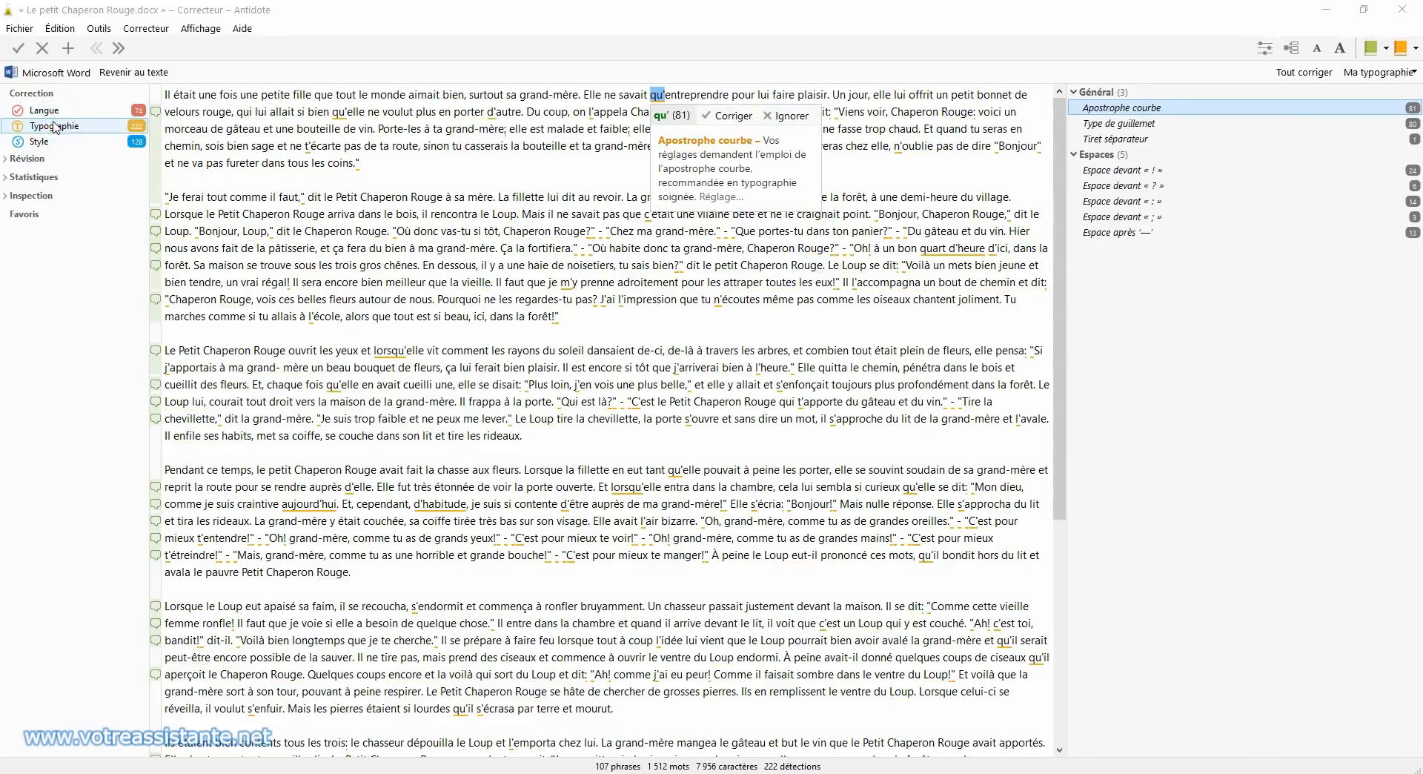
click(54, 140)
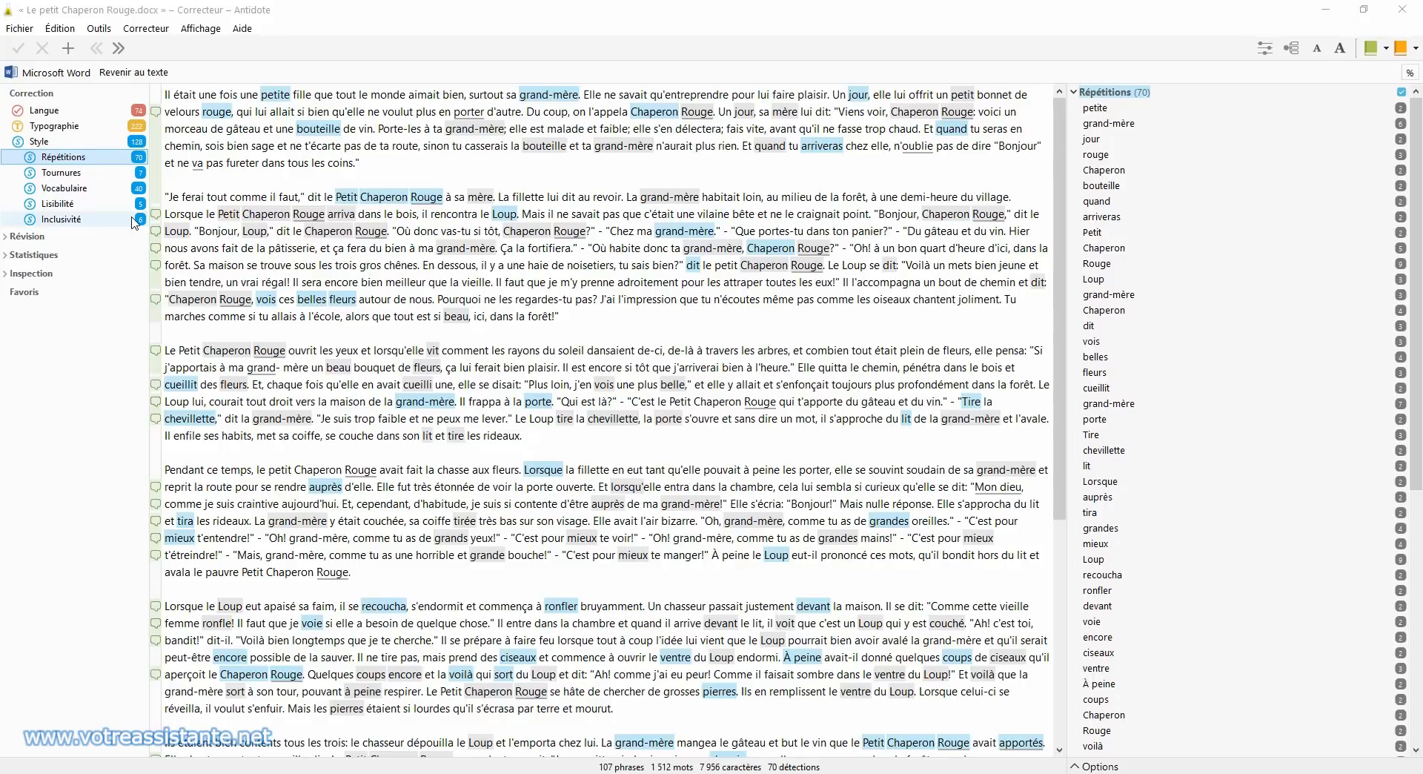
click(56, 110)
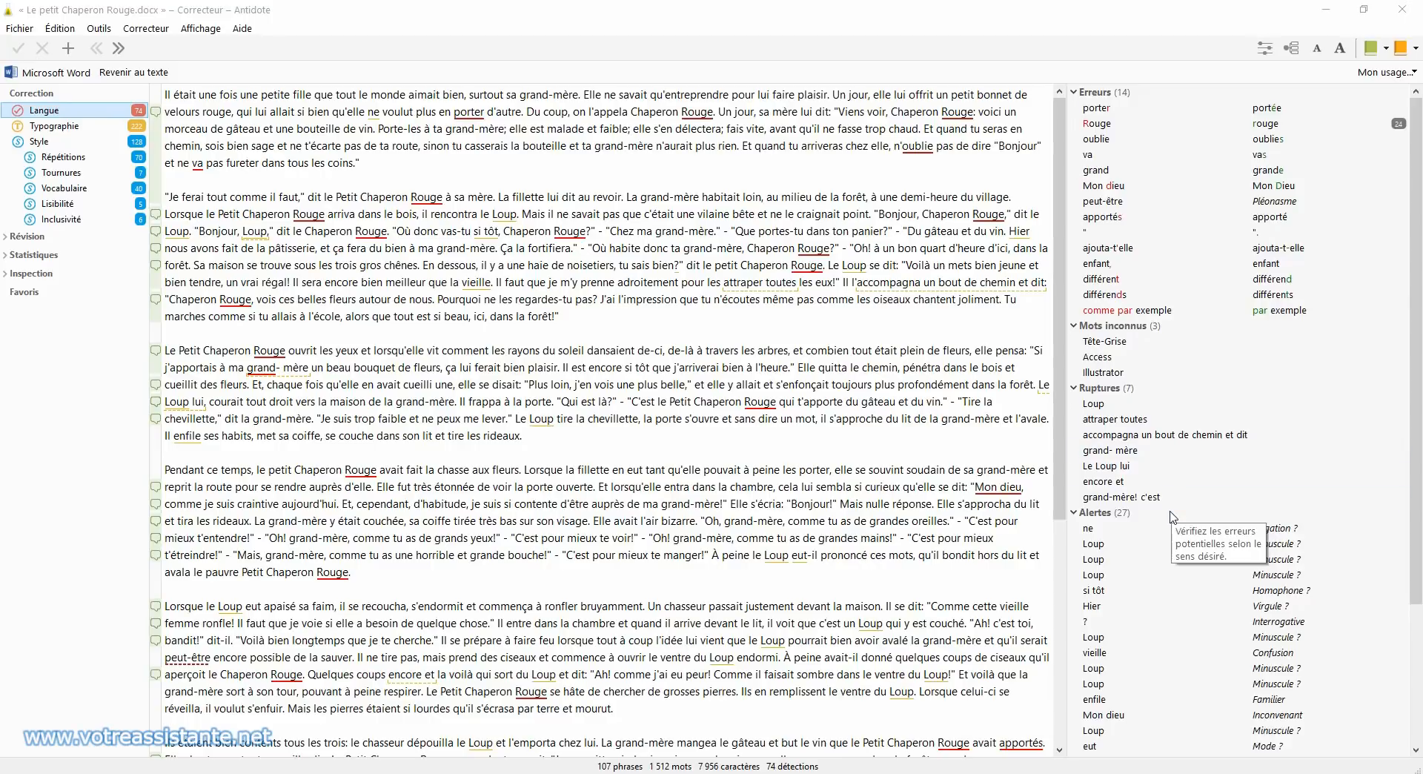
Check the suggestion for "oublie" and ignore all the lowercase detections on "Rouge"
click(1122, 141)
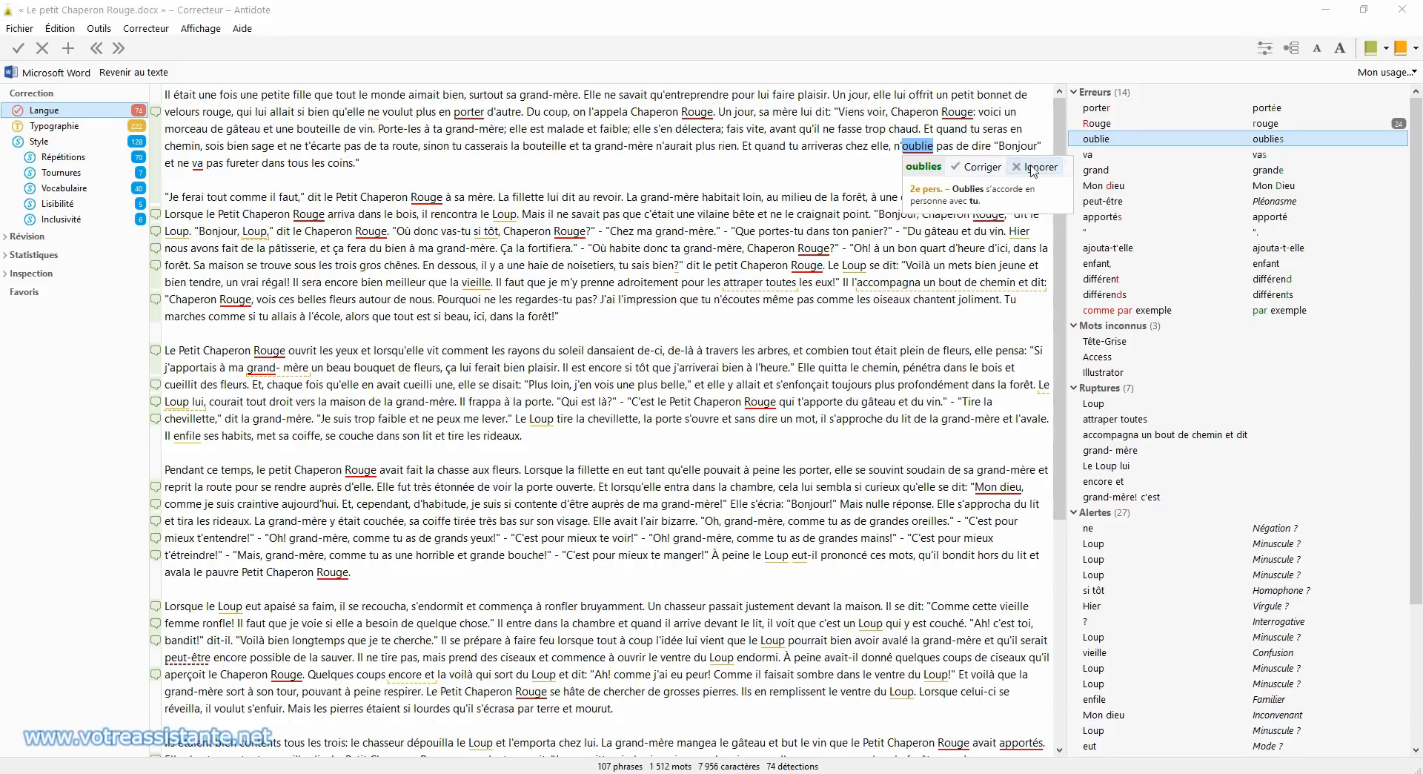
click(703, 115)
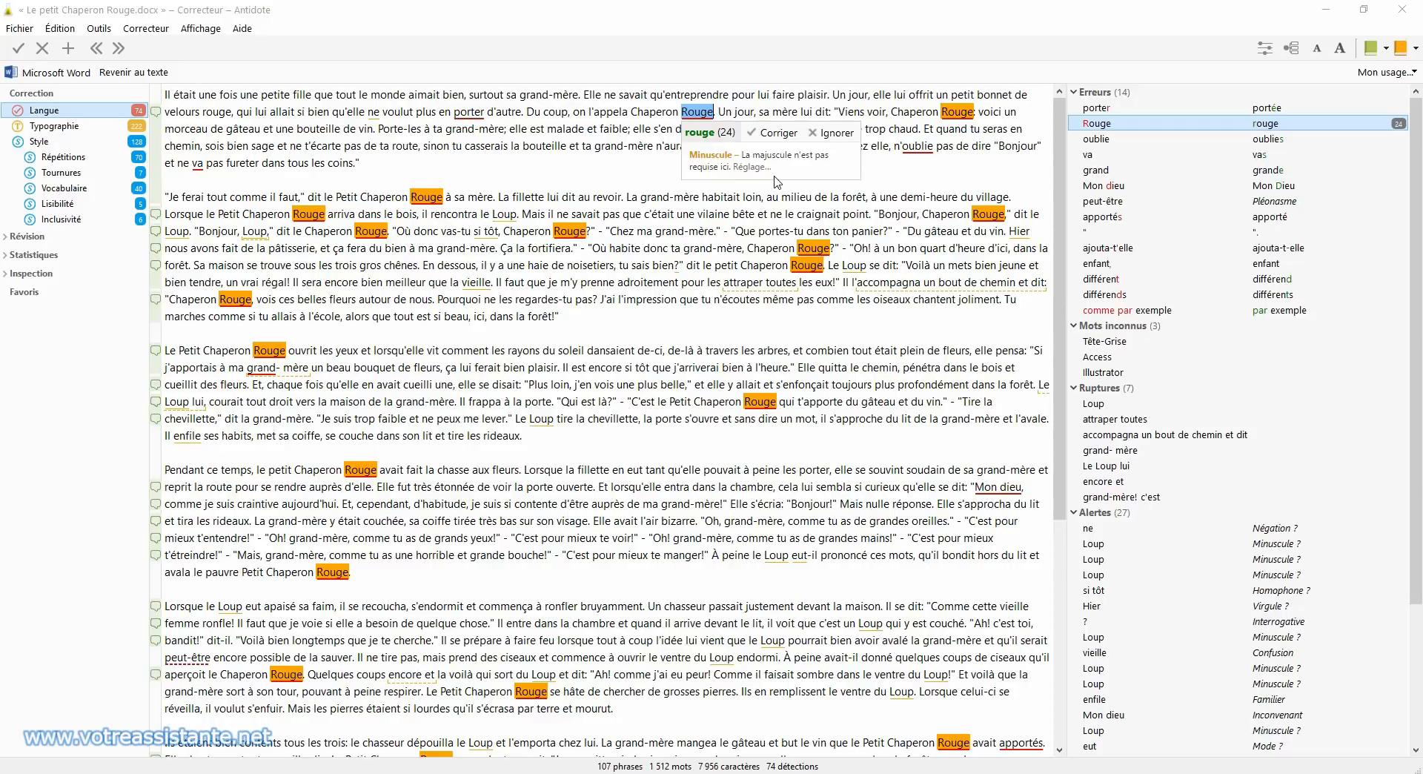
click(846, 137)
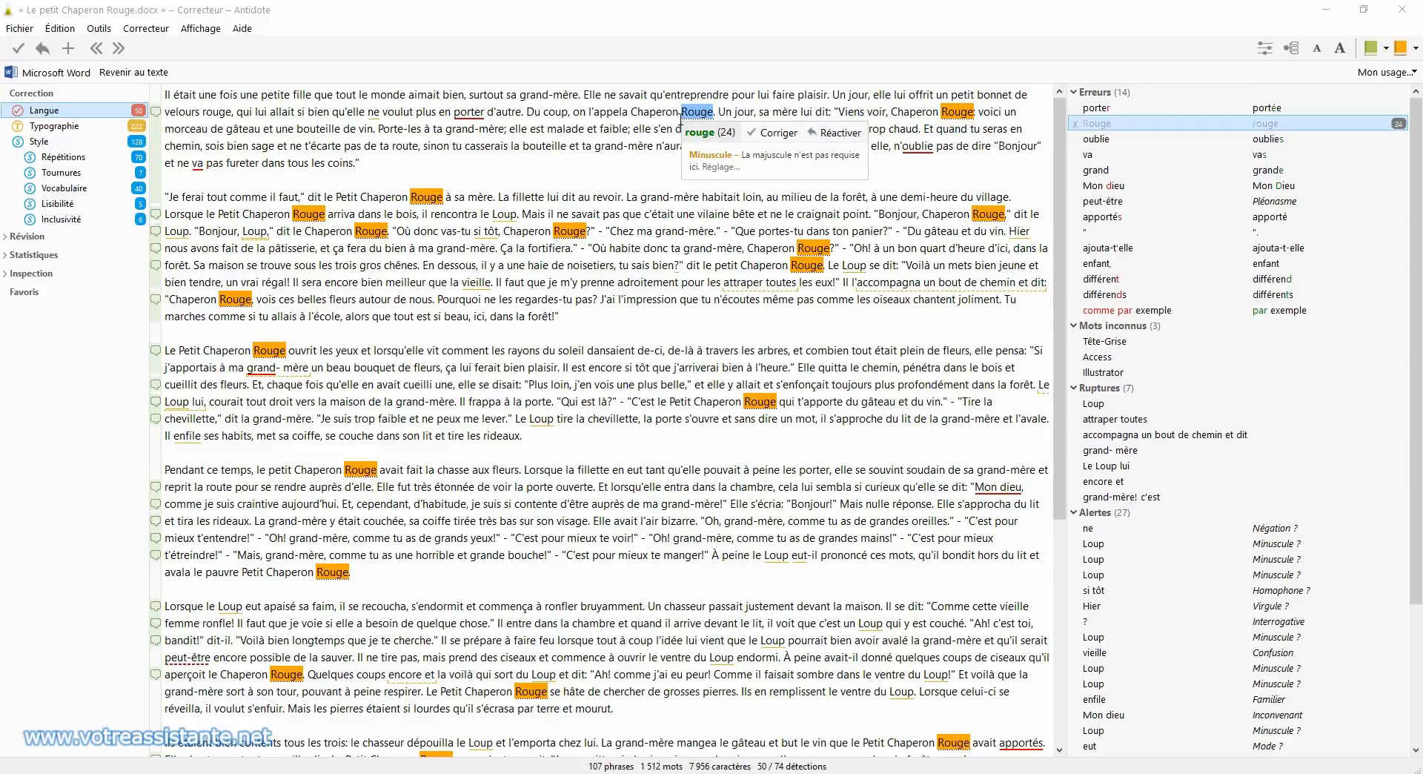
click(619, 163)
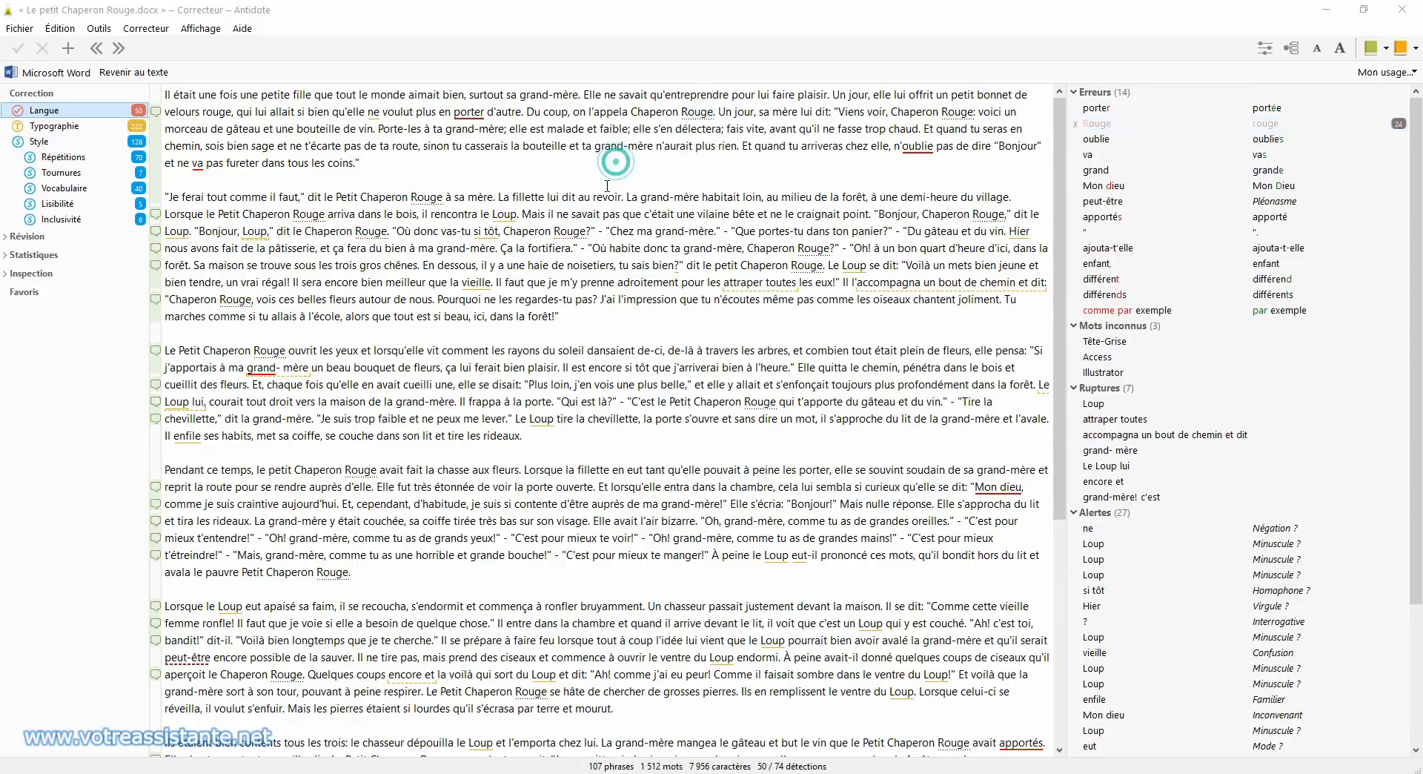
Reactivate all identical "Rouge" detections from one occurrence in the second paragraph and ignore all identical cases again
right_click(569, 236)
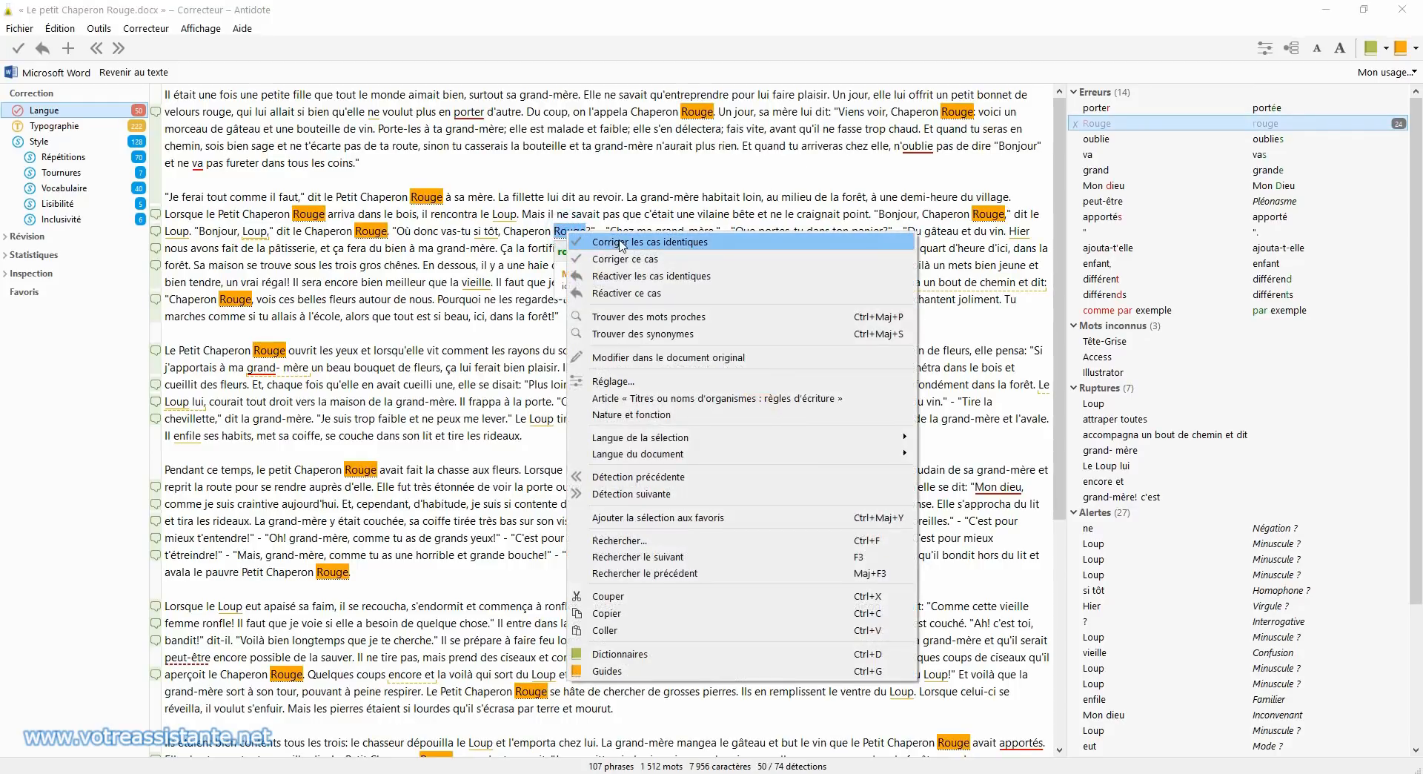
click(625, 277)
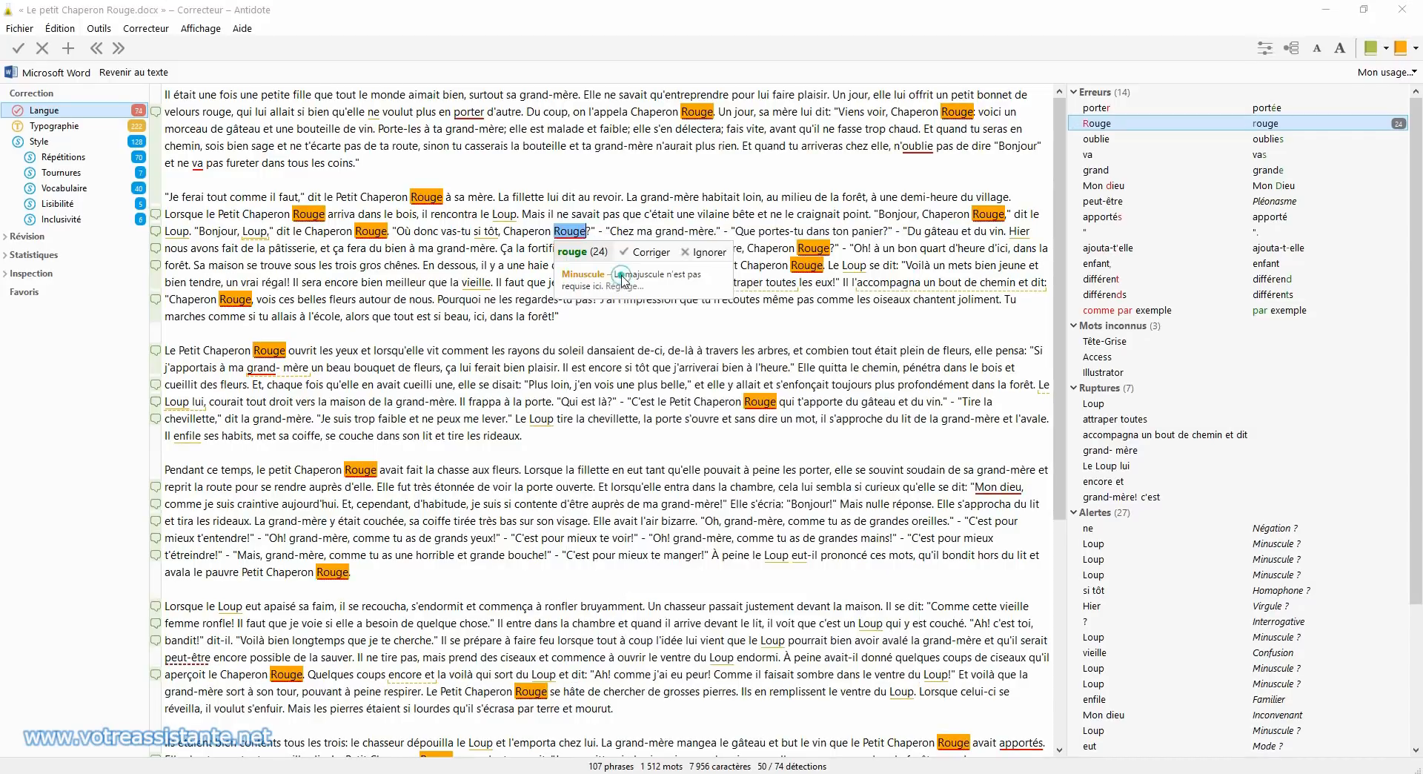
right_click(573, 234)
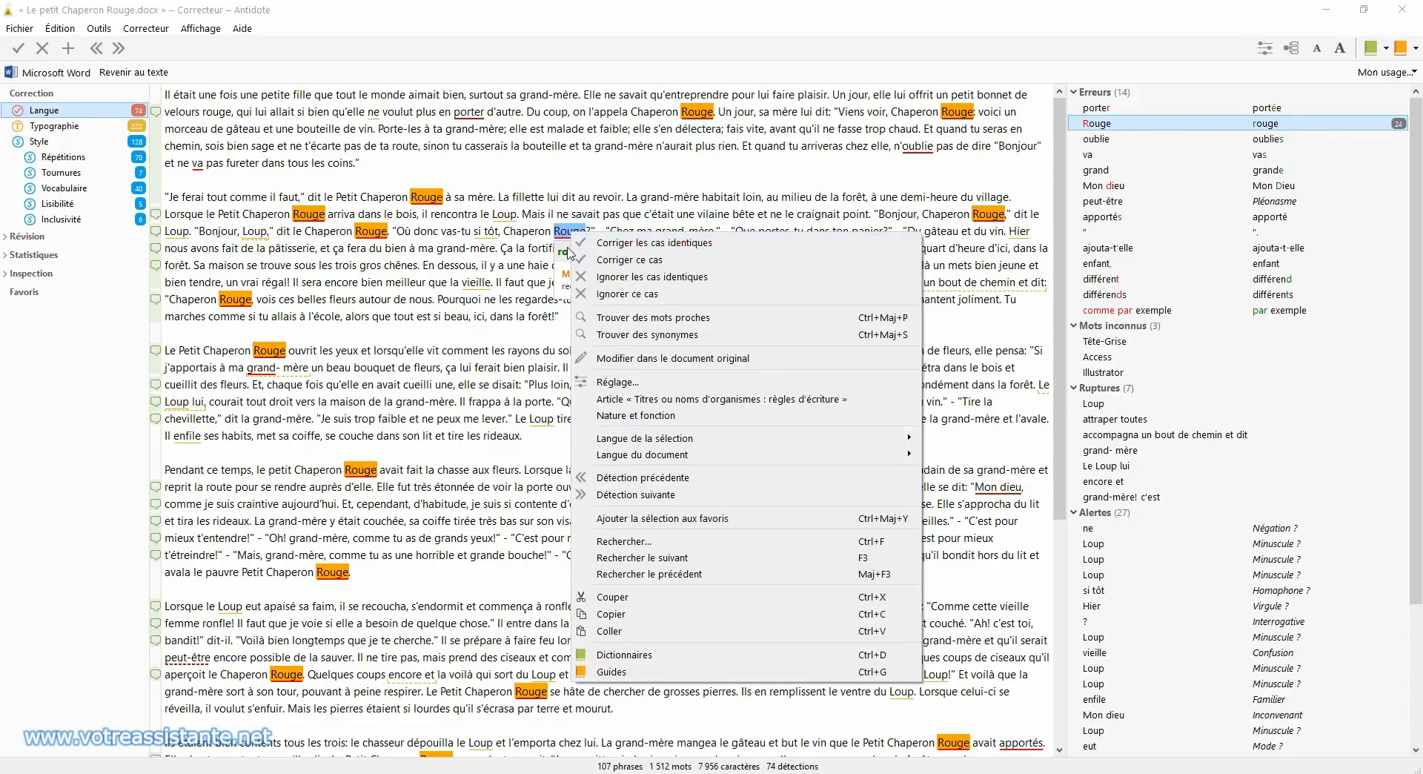
click(624, 276)
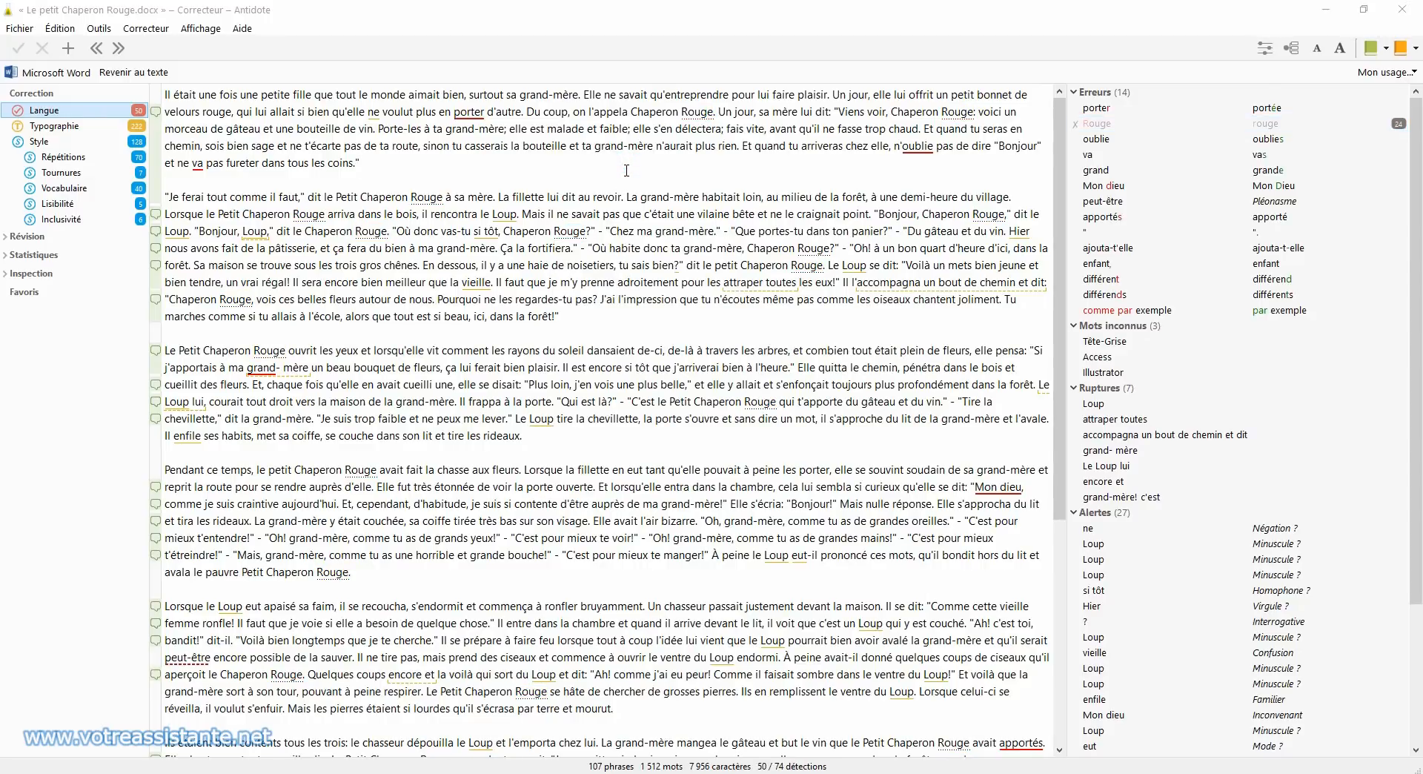
Remove the stray space in "grand- mère" in the third paragraph so that it reads "grand-mère"
click(264, 368)
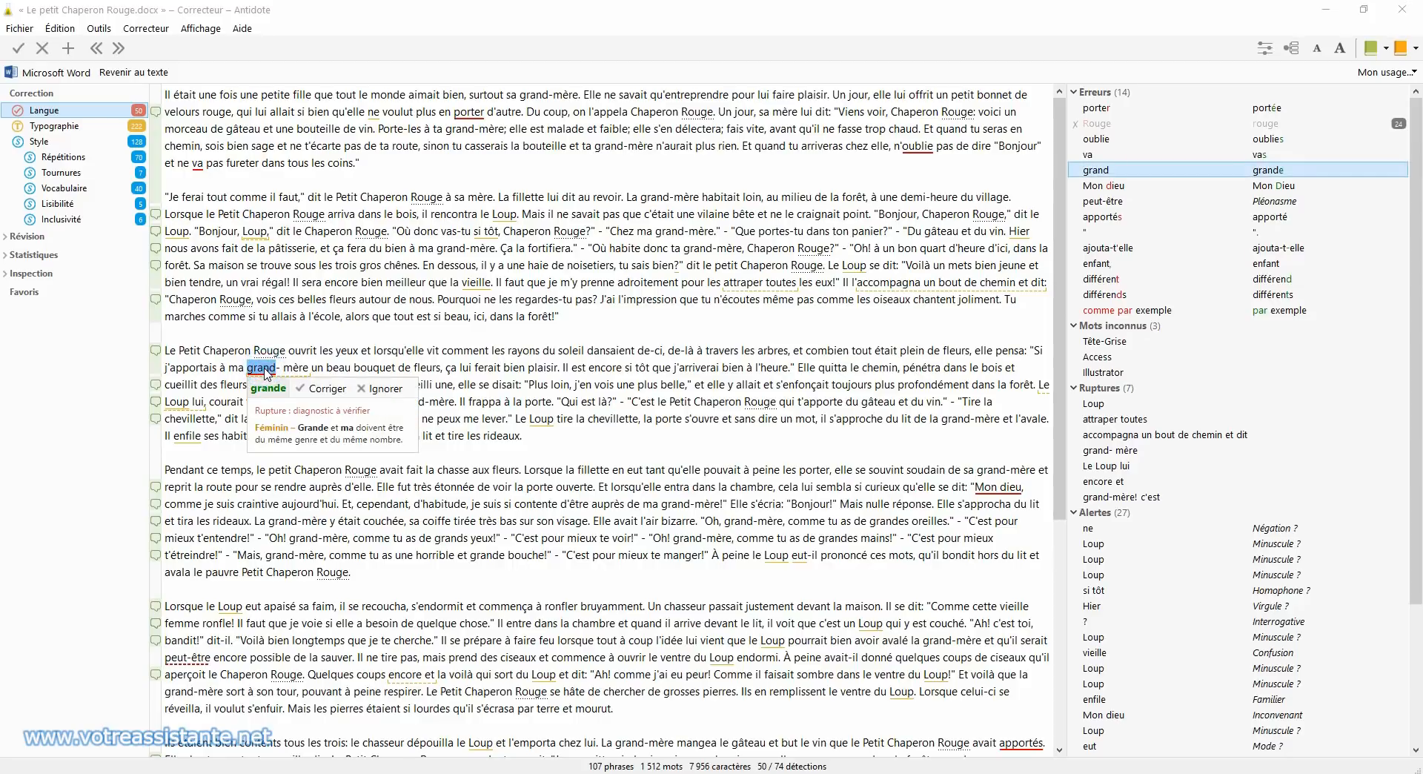
click(283, 368)
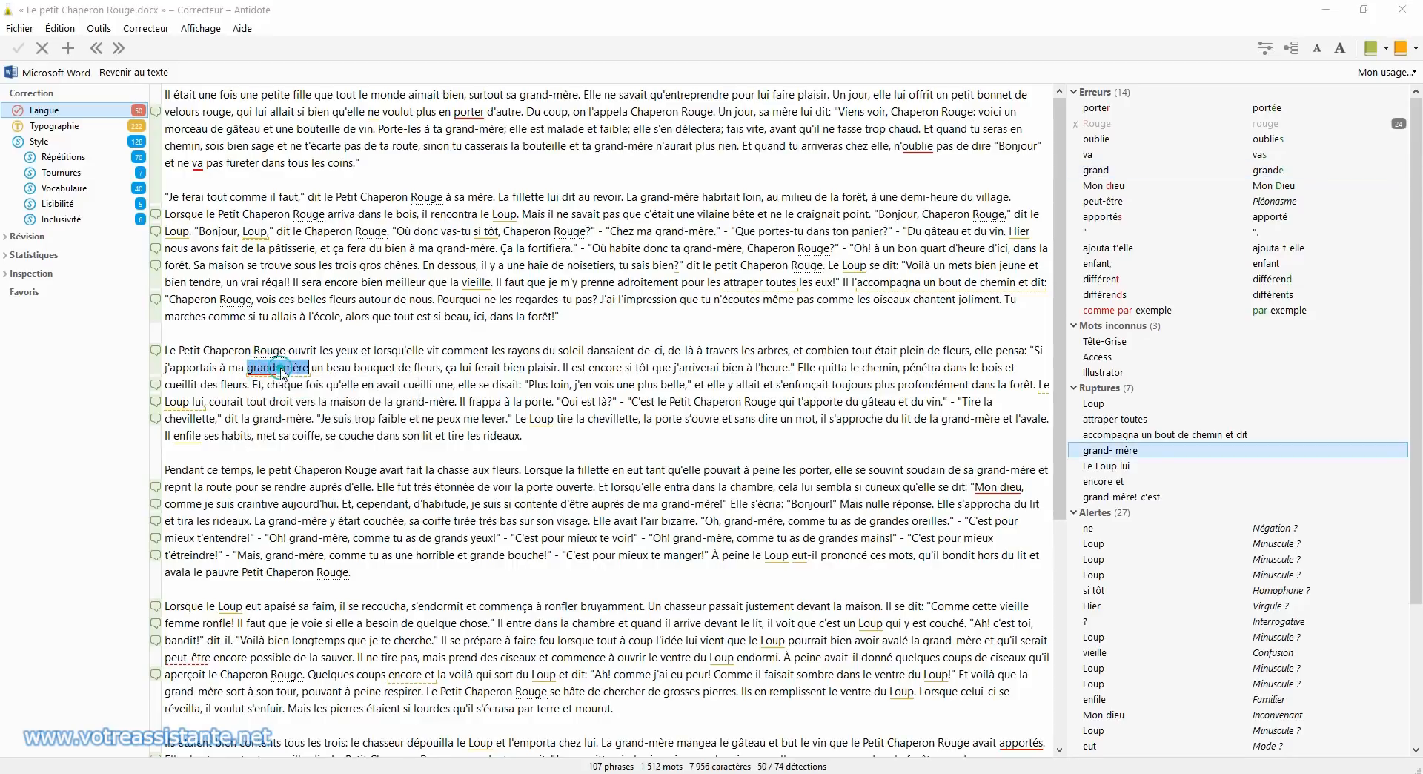
click(283, 367)
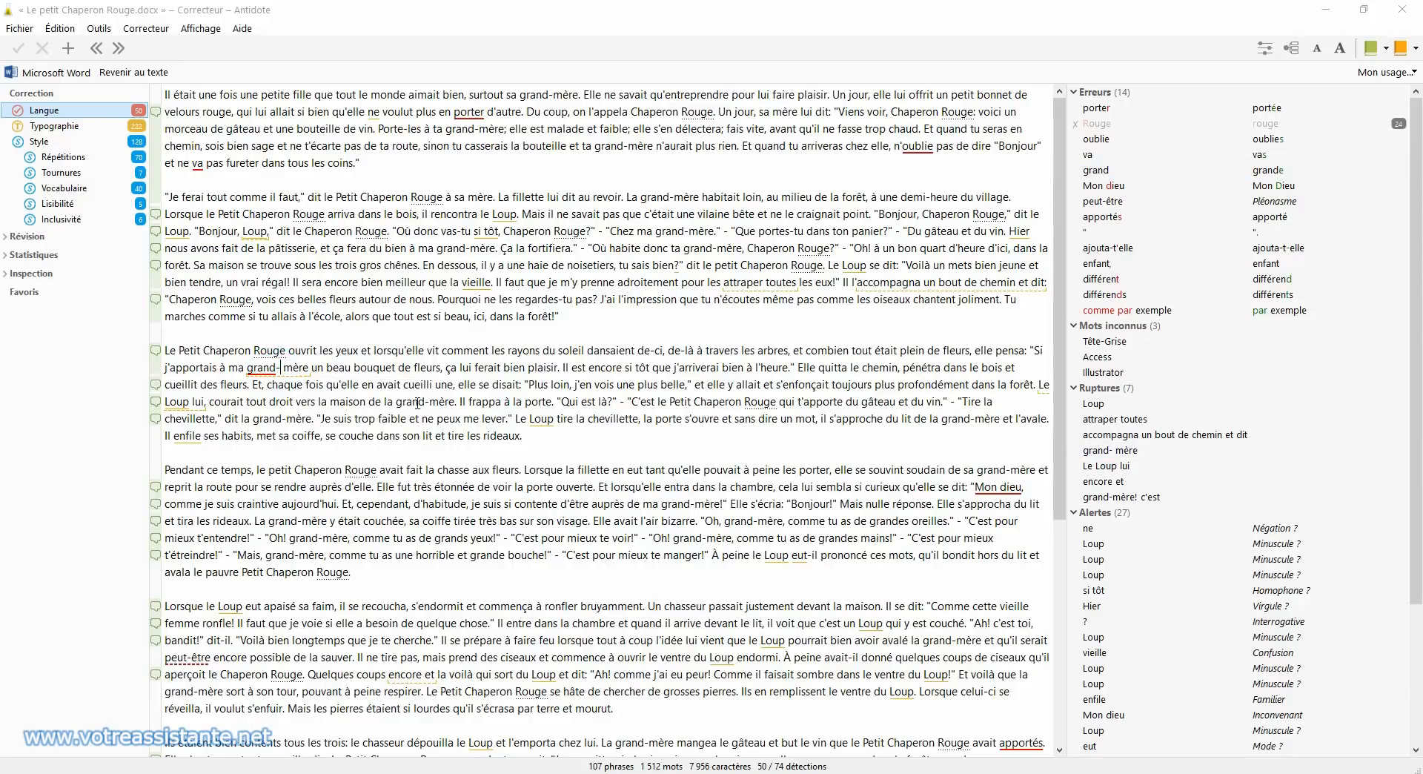
key(Delete)
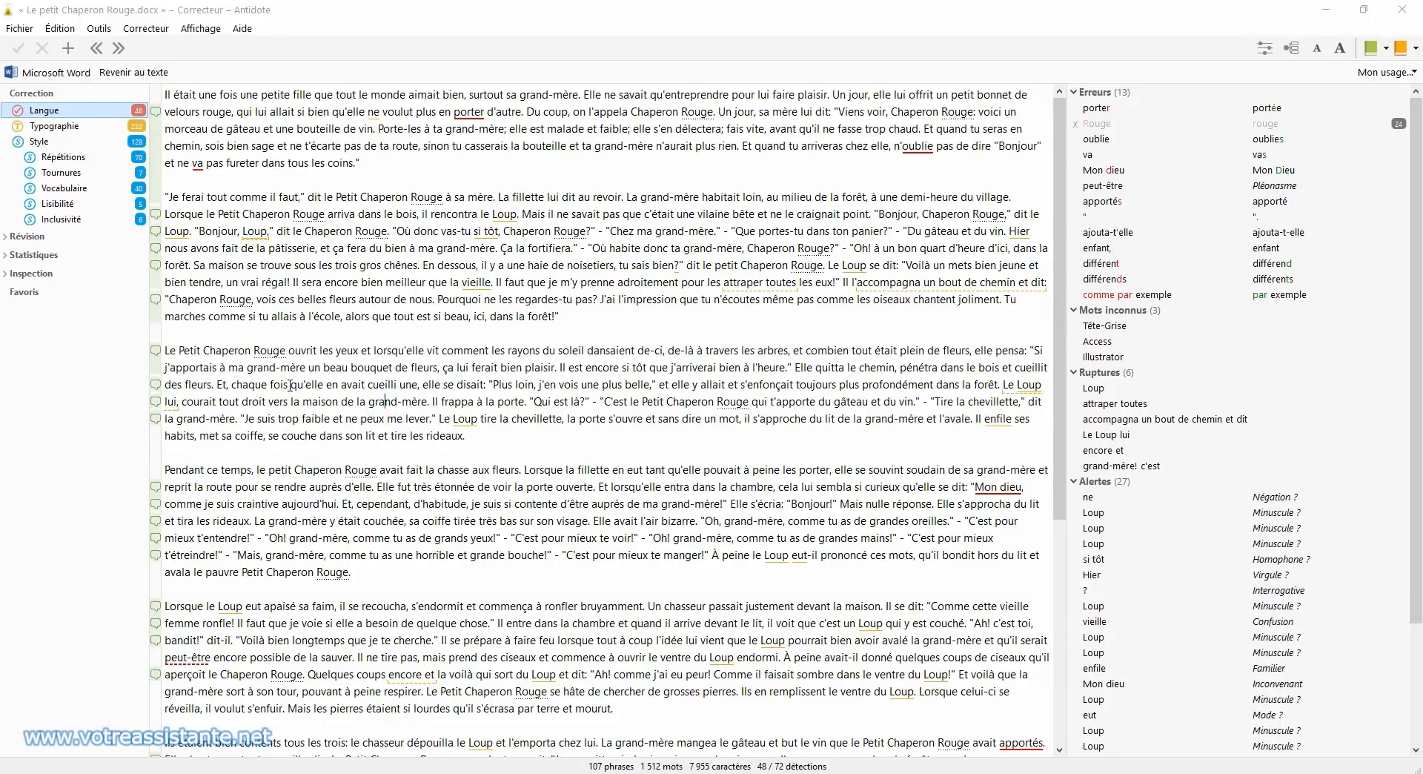
Check the capitalization detection on "Mon dieu" and read the linked guide article on mandatory capitals
click(1018, 491)
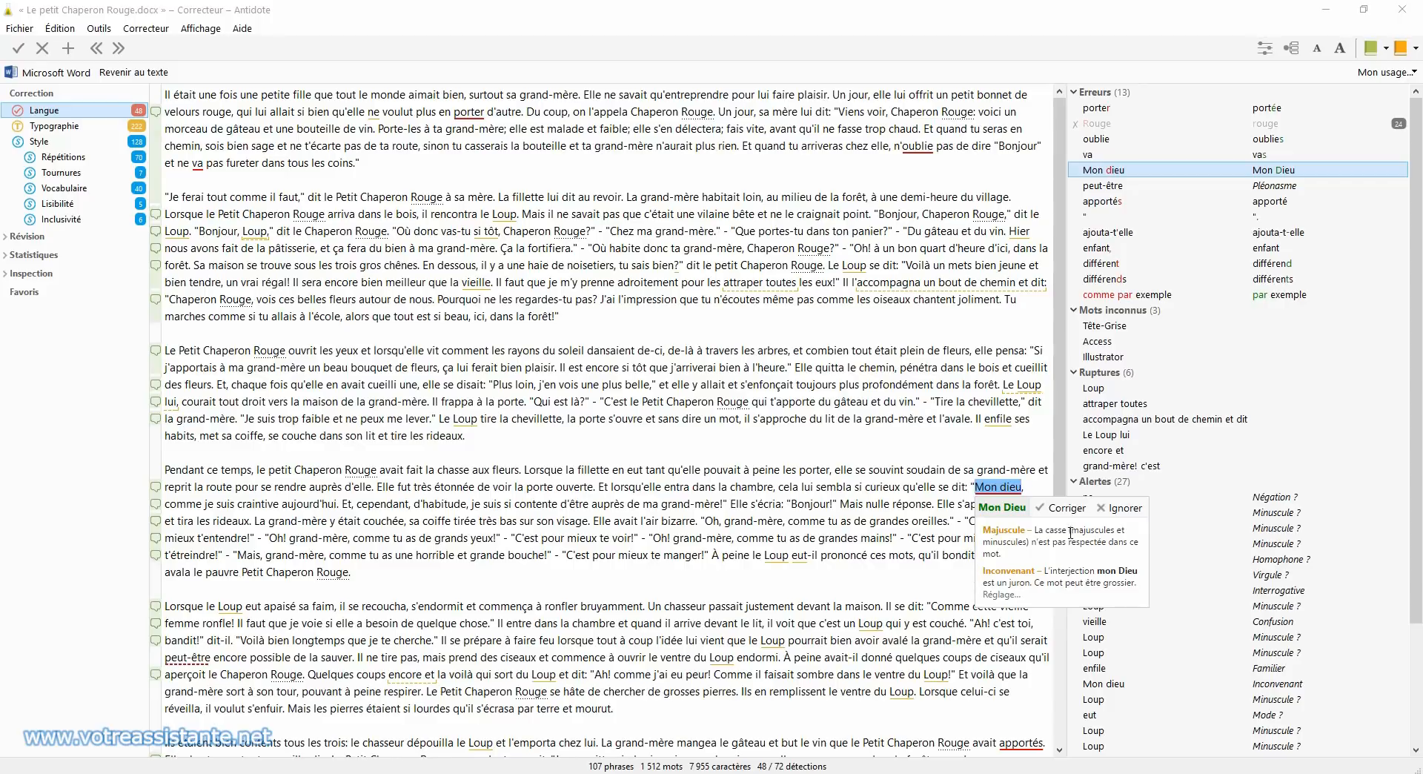
click(1004, 533)
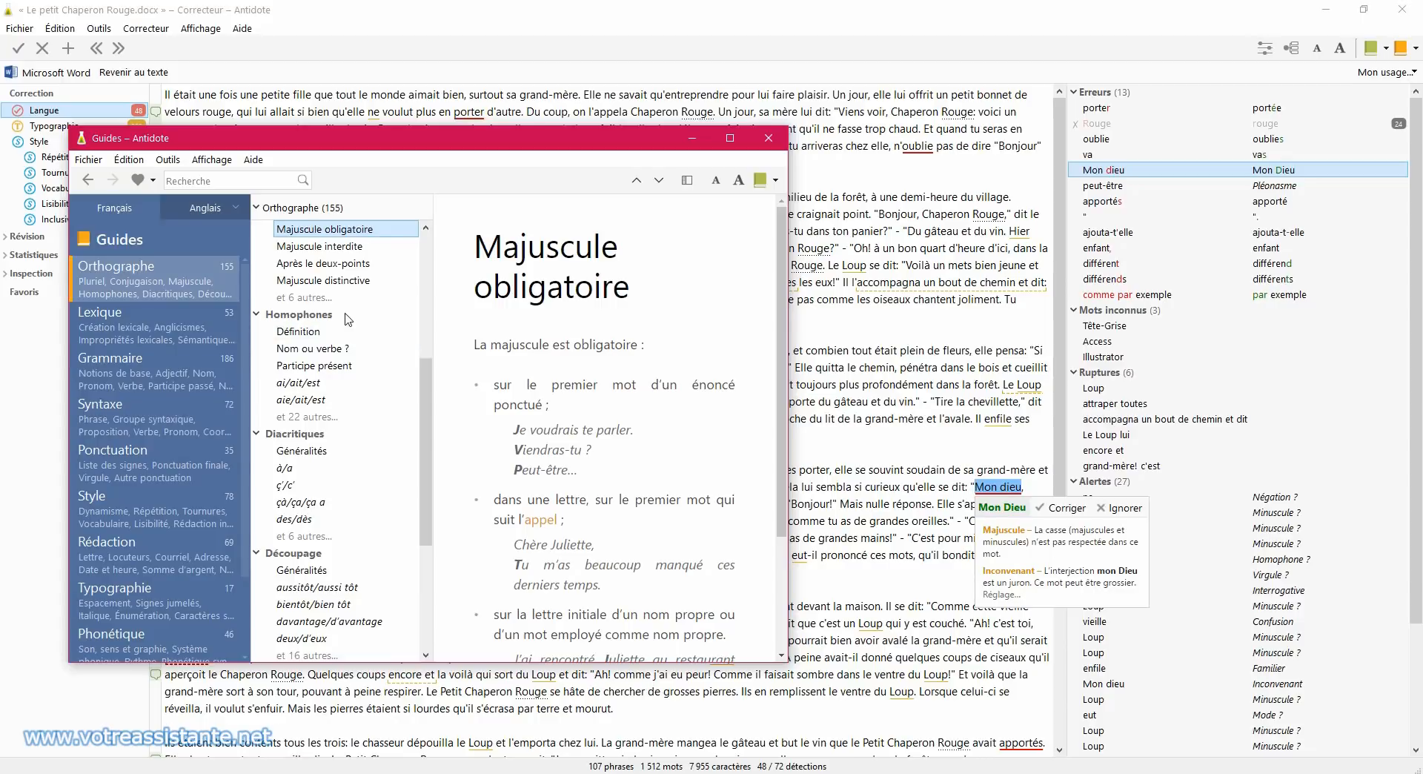
scroll(622, 489, down, 2)
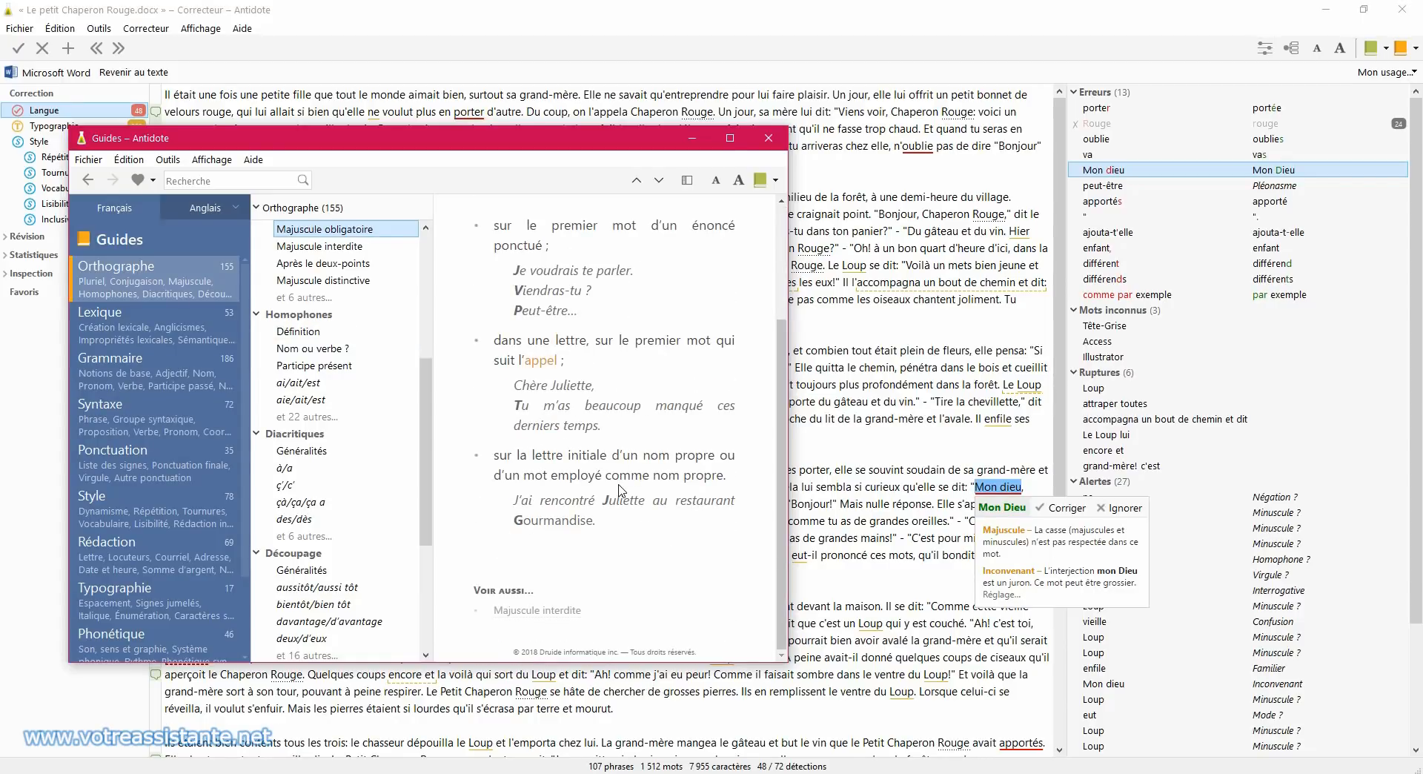
click(769, 141)
Read the guide article linked to the "ajouta-t'elle" hyphen detection and search the guides for "va-t-elle"
scroll(784, 319, down, 6)
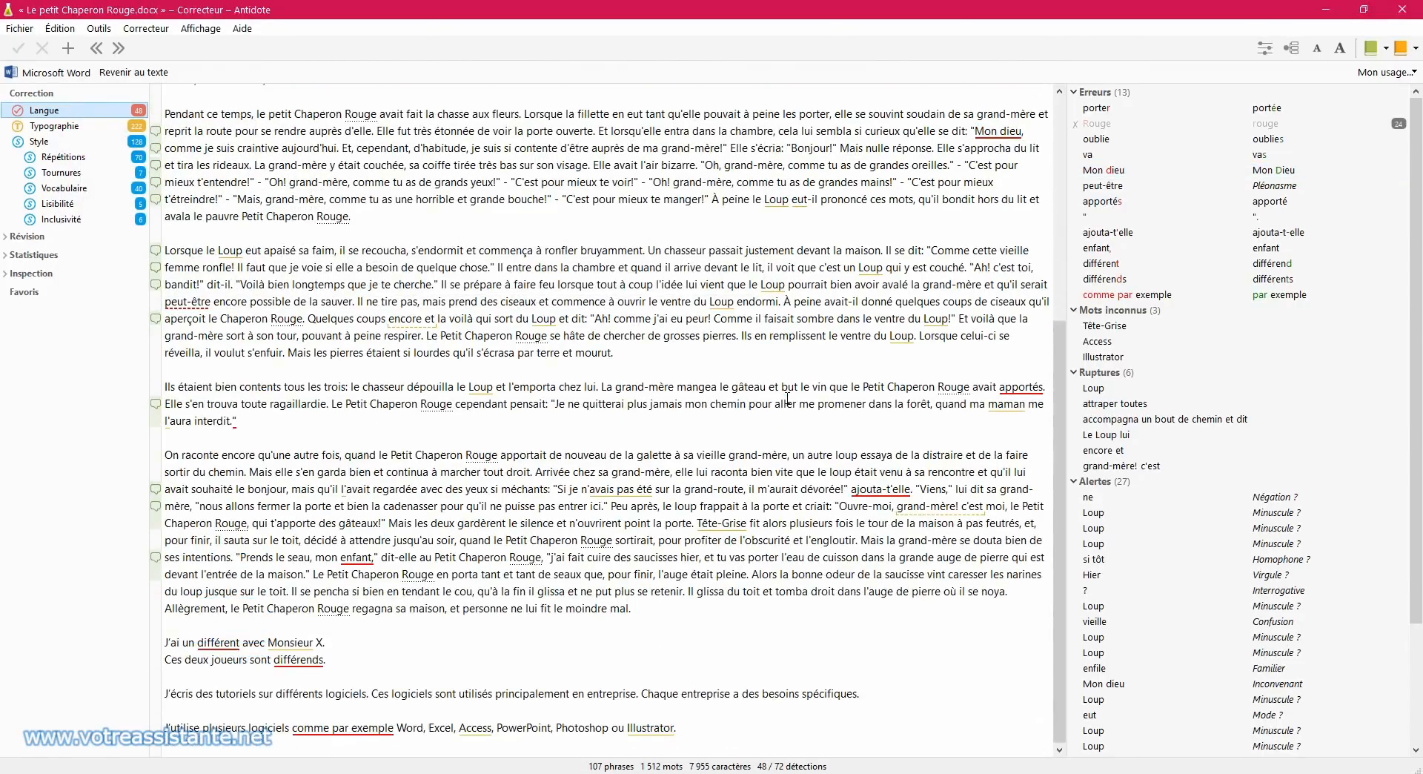
click(899, 491)
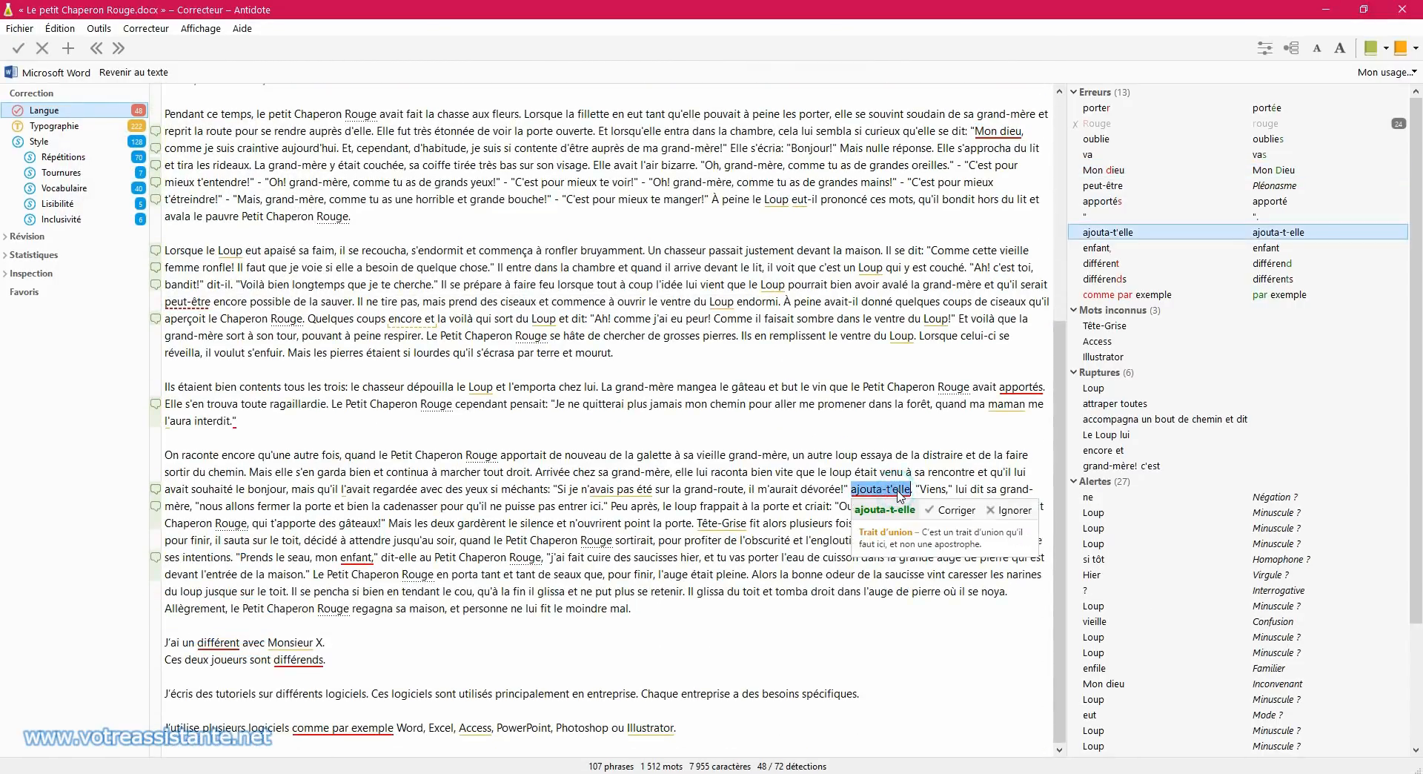
click(882, 533)
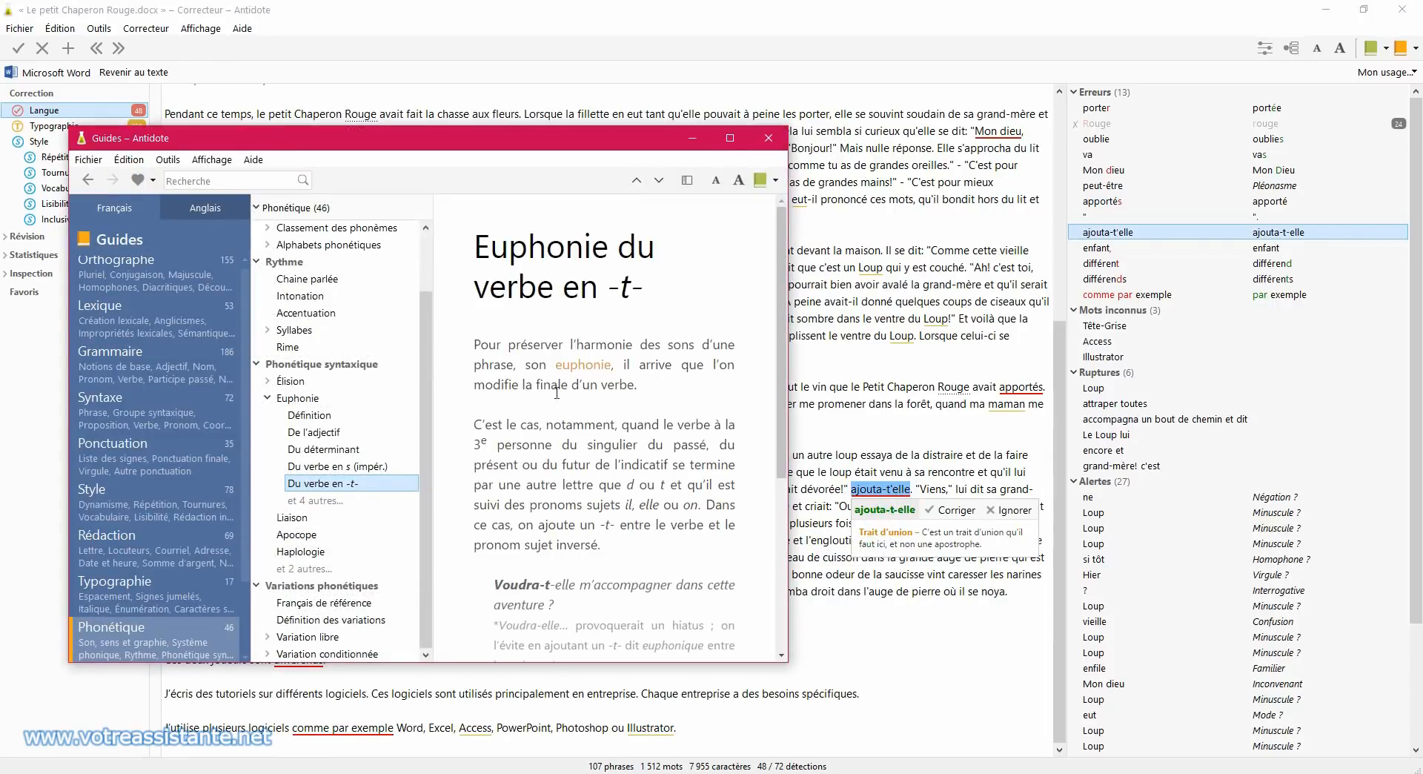
scroll(633, 528, down, 3)
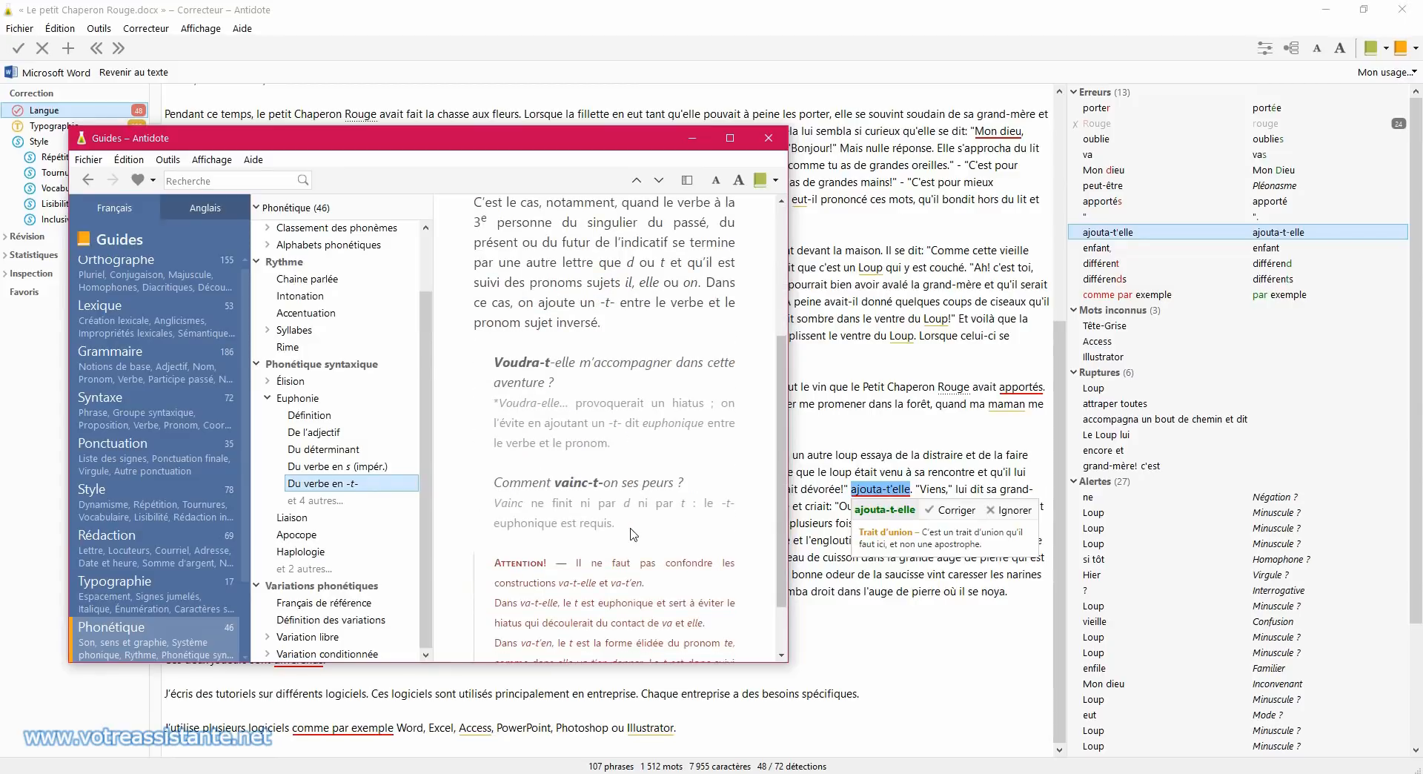
scroll(624, 499, down, 1)
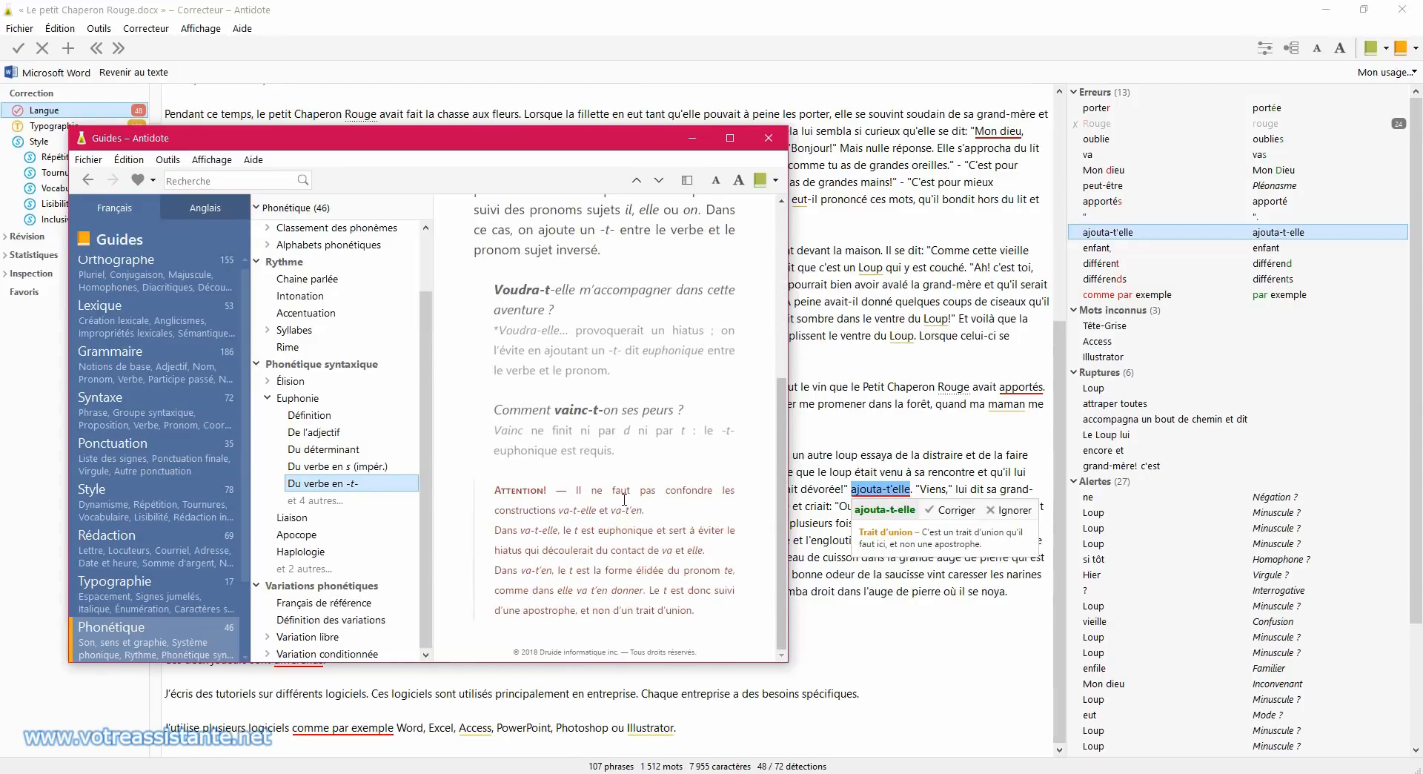
double_click(519, 570)
text(va-t-elle)
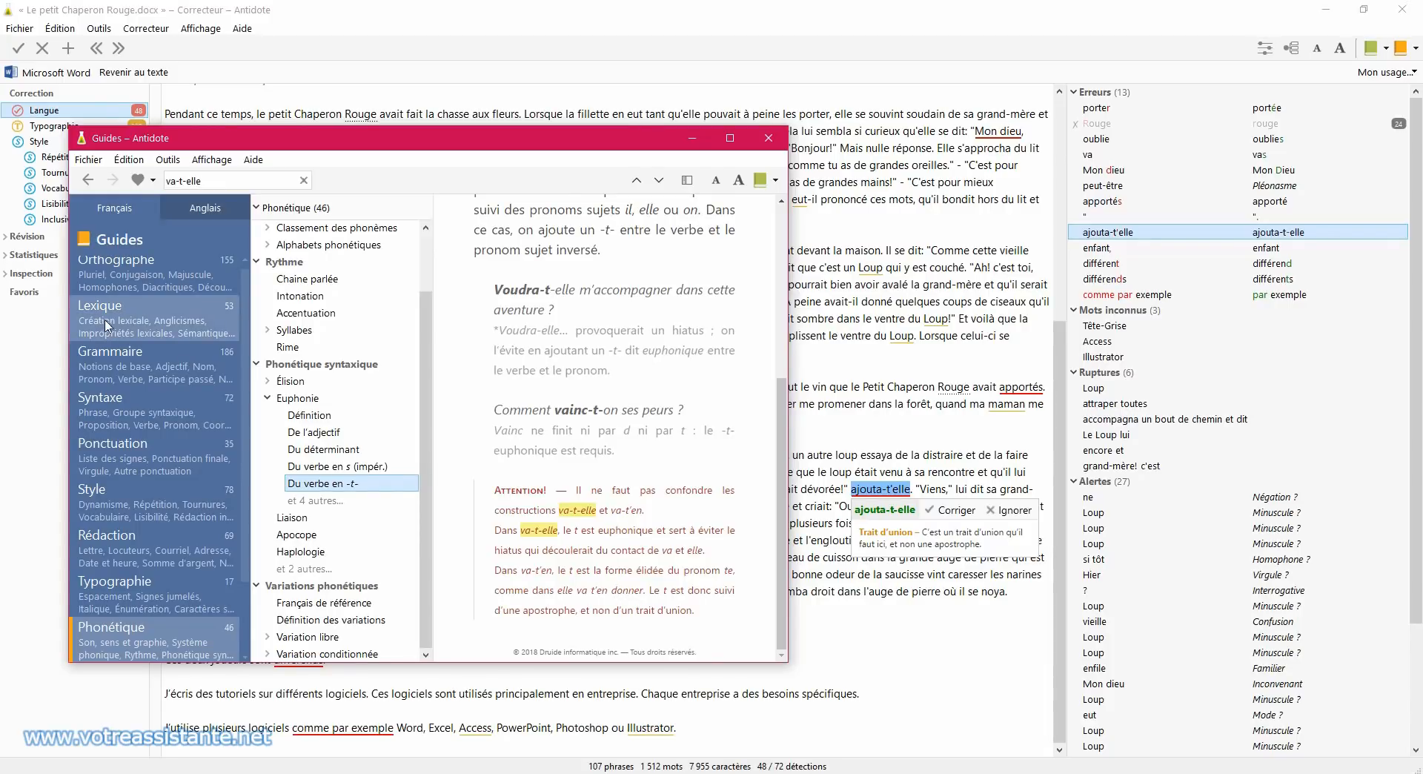
Browse the French guide categories Orthographe, Lexique, Grammaire, Ponctuation and Style, and switch to the English guides
click(131, 296)
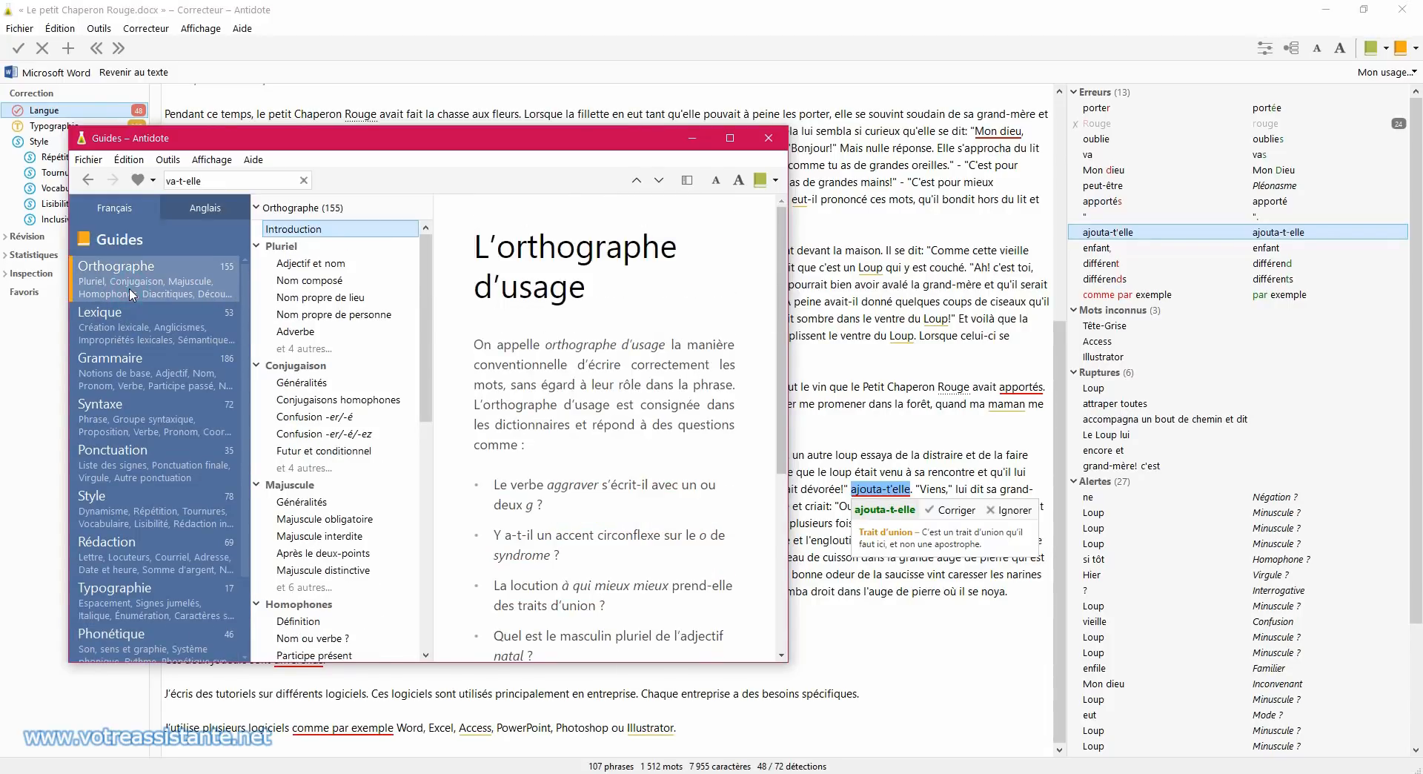
click(129, 328)
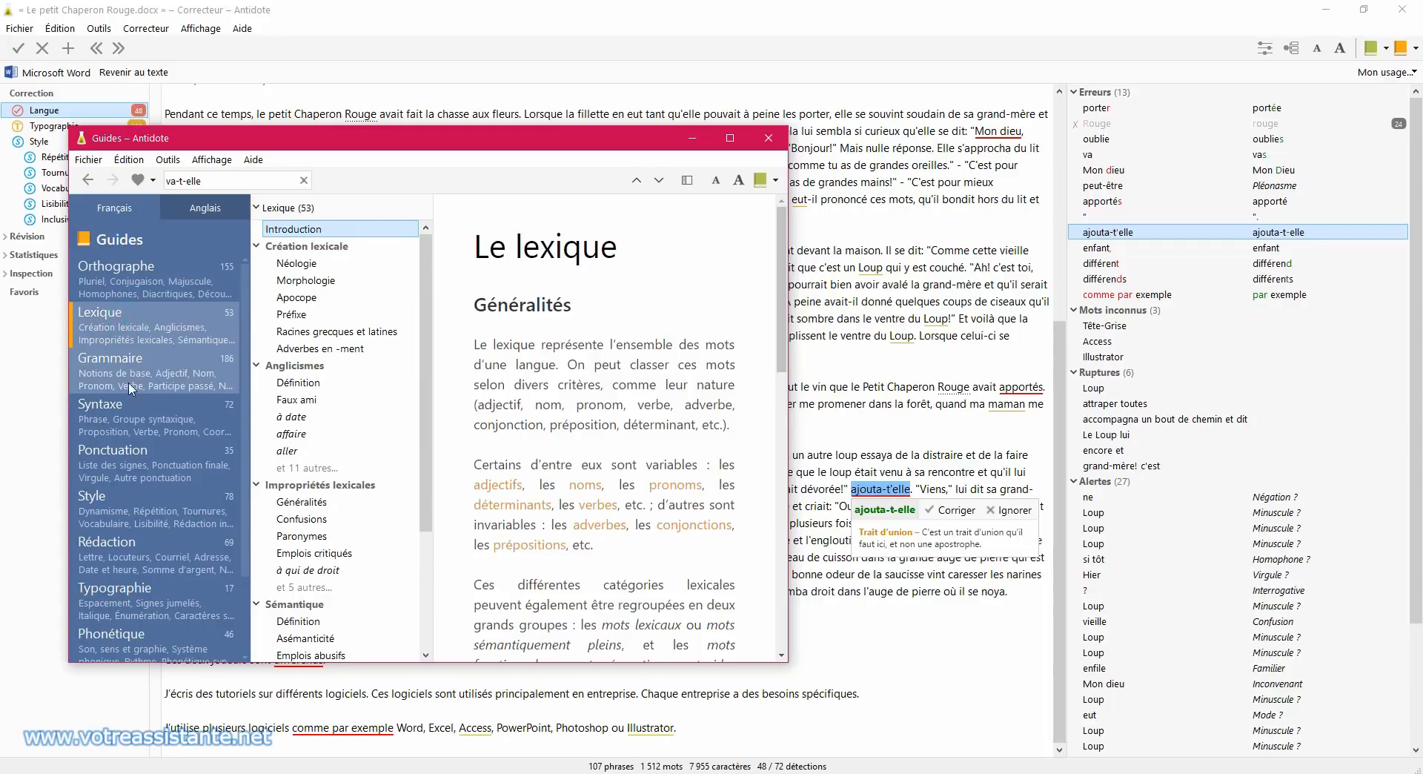
click(127, 385)
click(119, 454)
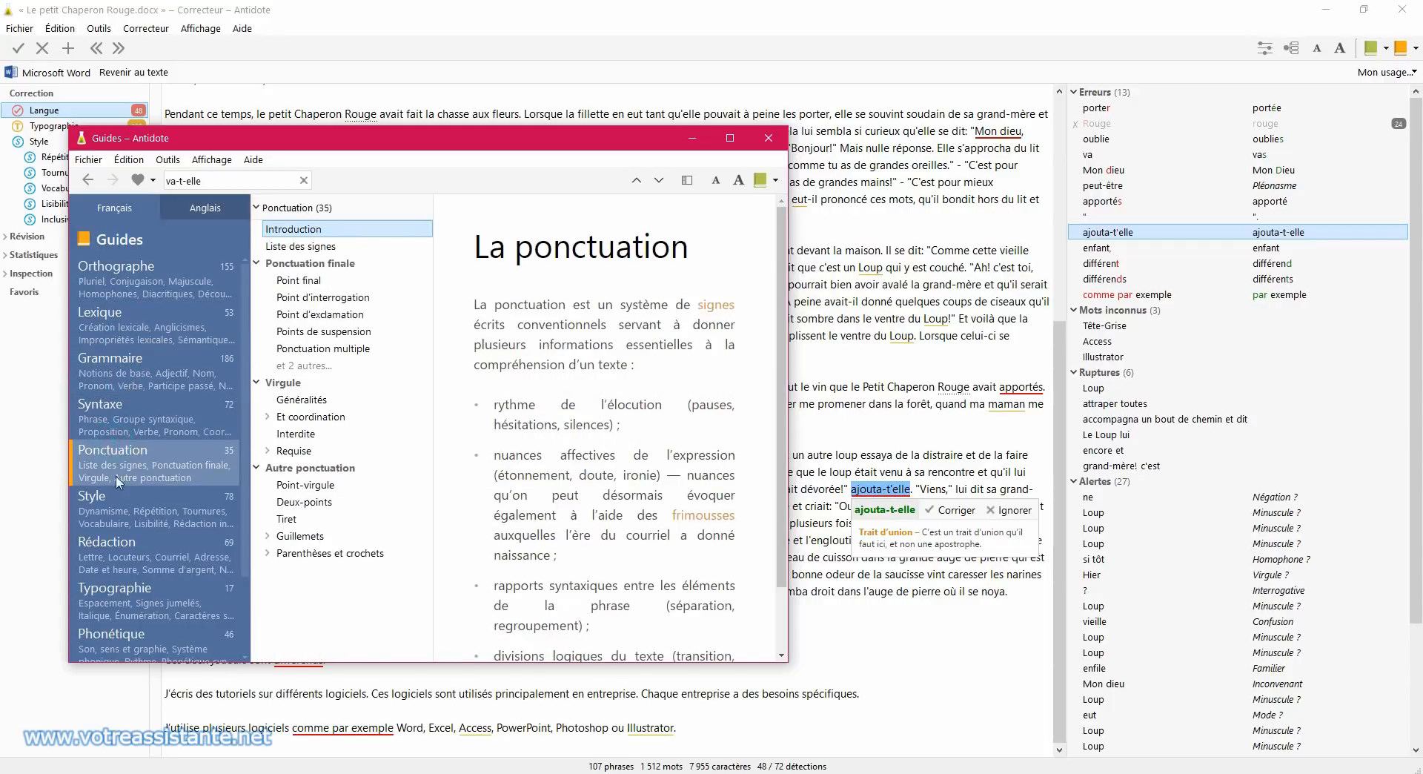
click(117, 525)
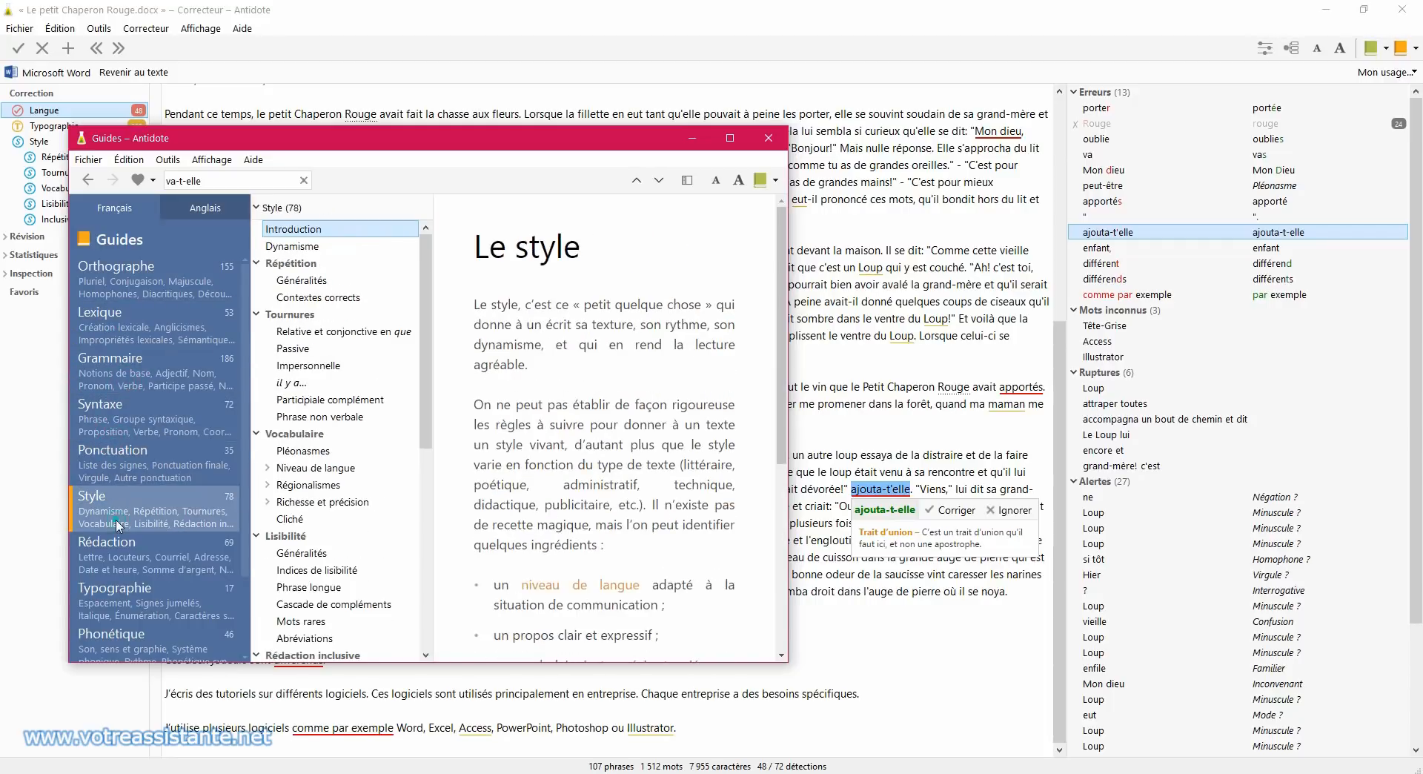
click(191, 210)
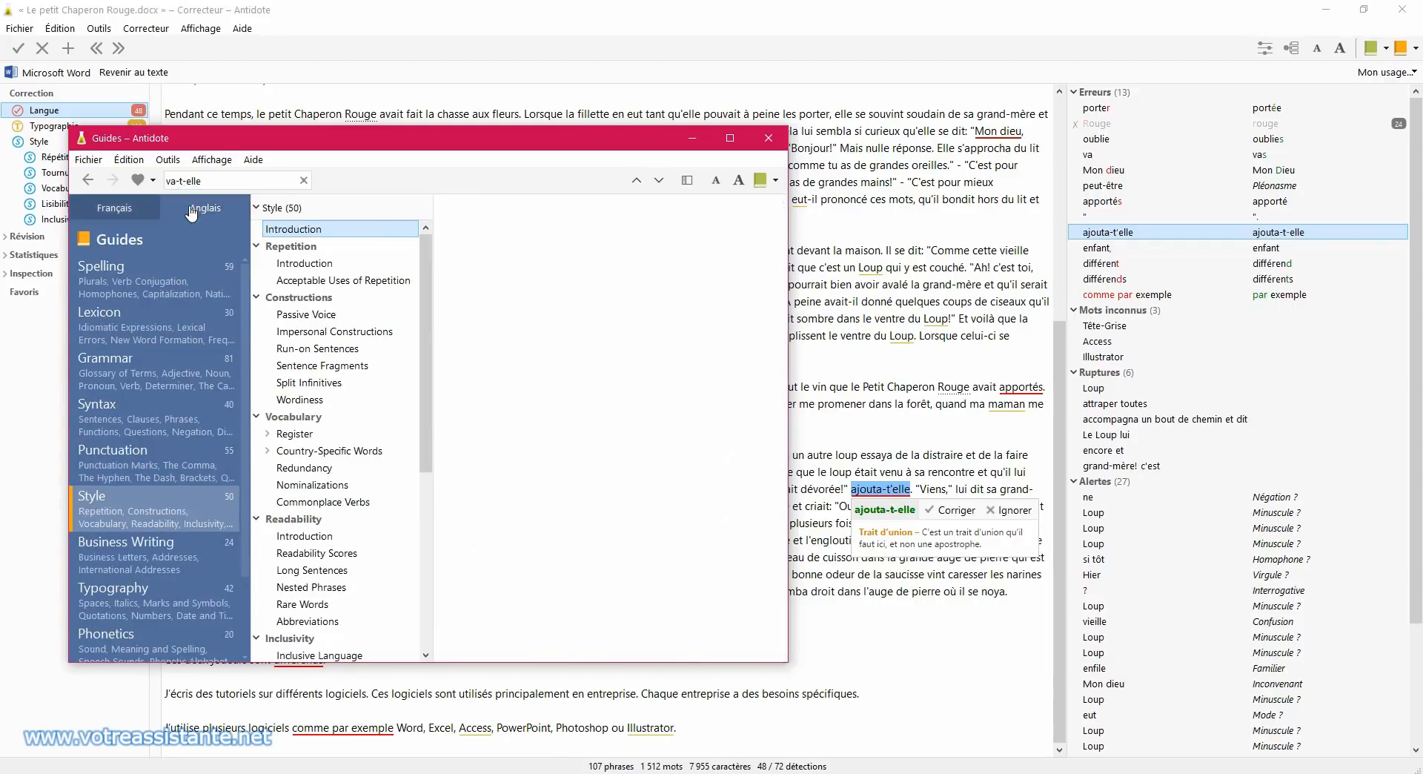
Switch the guides back to French, review the results of the "va-t-elle" search and close the guides
click(115, 209)
click(214, 181)
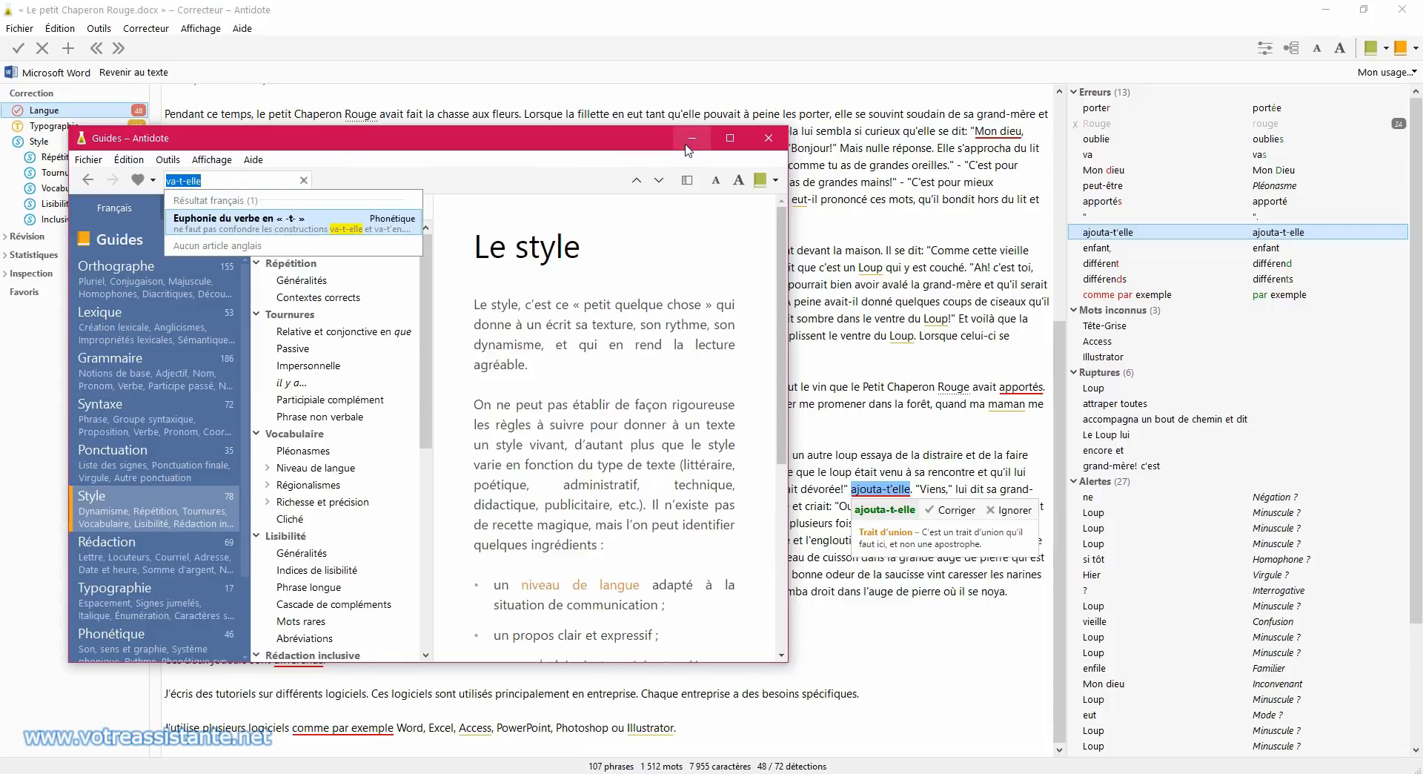
click(769, 138)
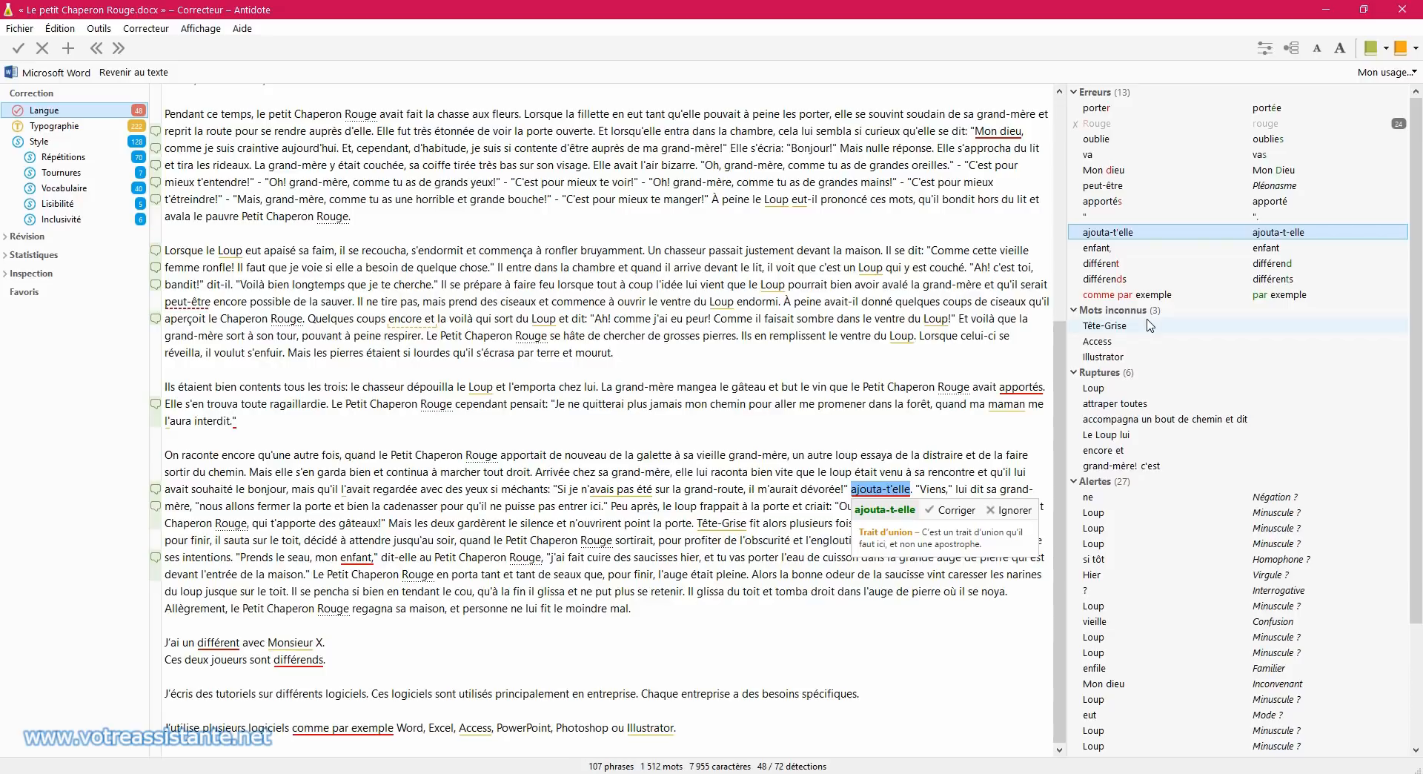
Examine the unknown-word detection on "Tête-Grise" and the actions available for it
click(1125, 327)
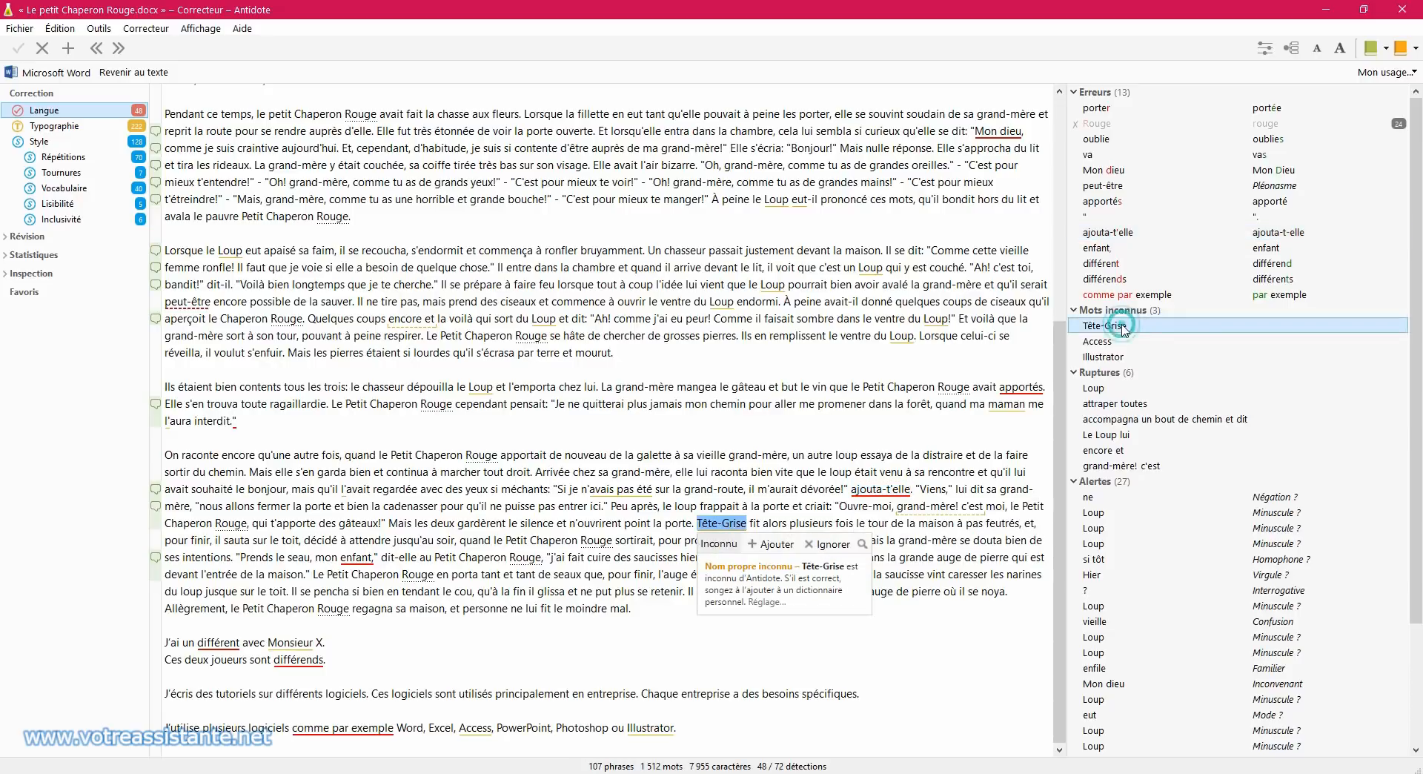
right_click(723, 526)
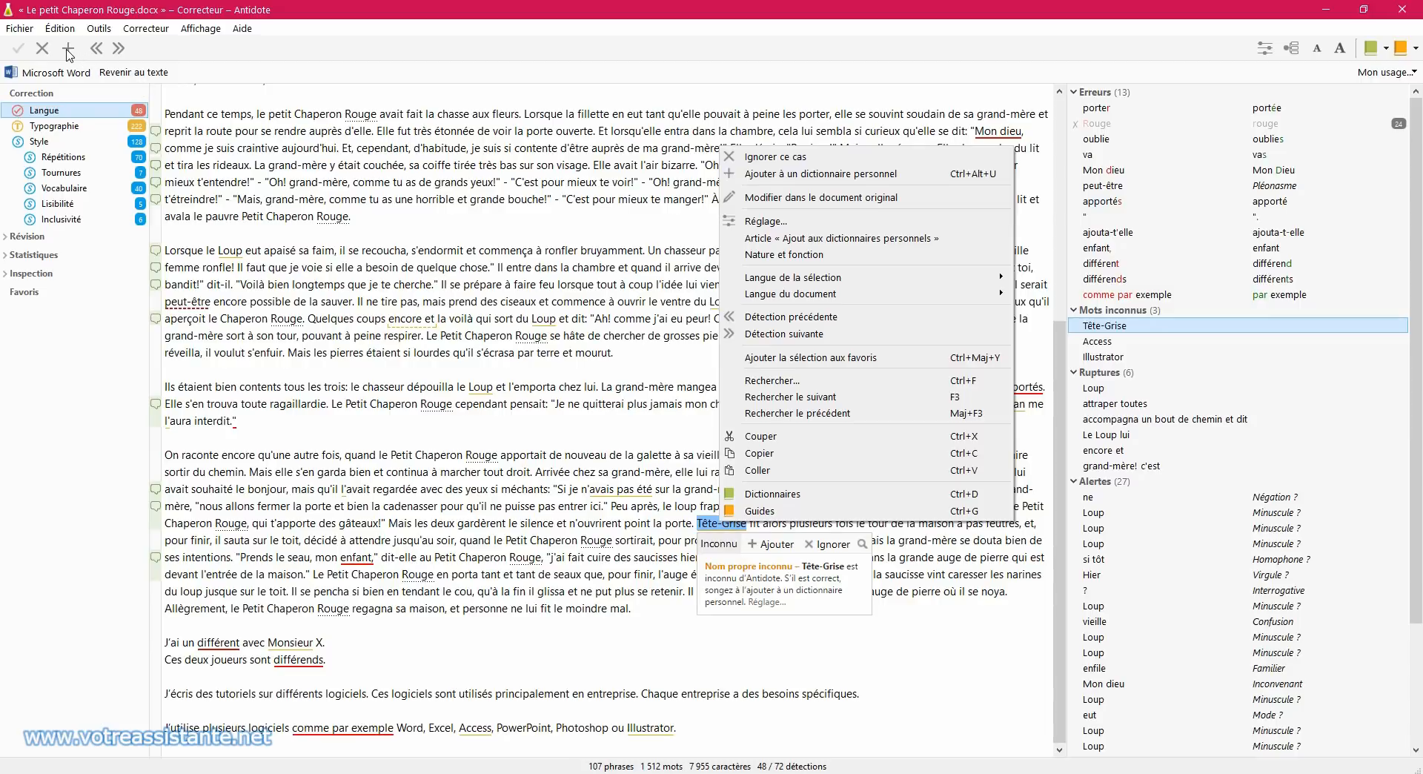
click(1026, 5)
click(771, 504)
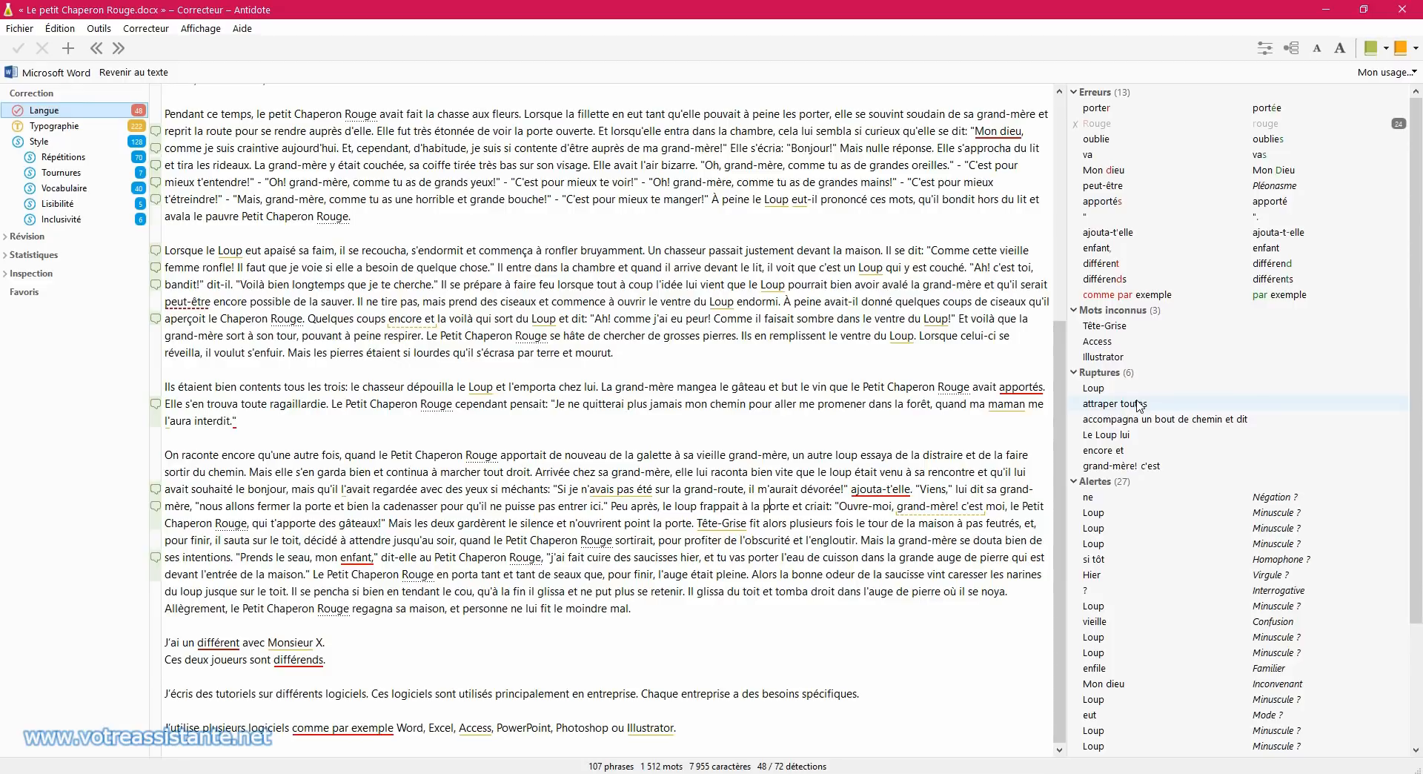
Ignore the rupture detection on "encore et" in the fifth paragraph
click(405, 322)
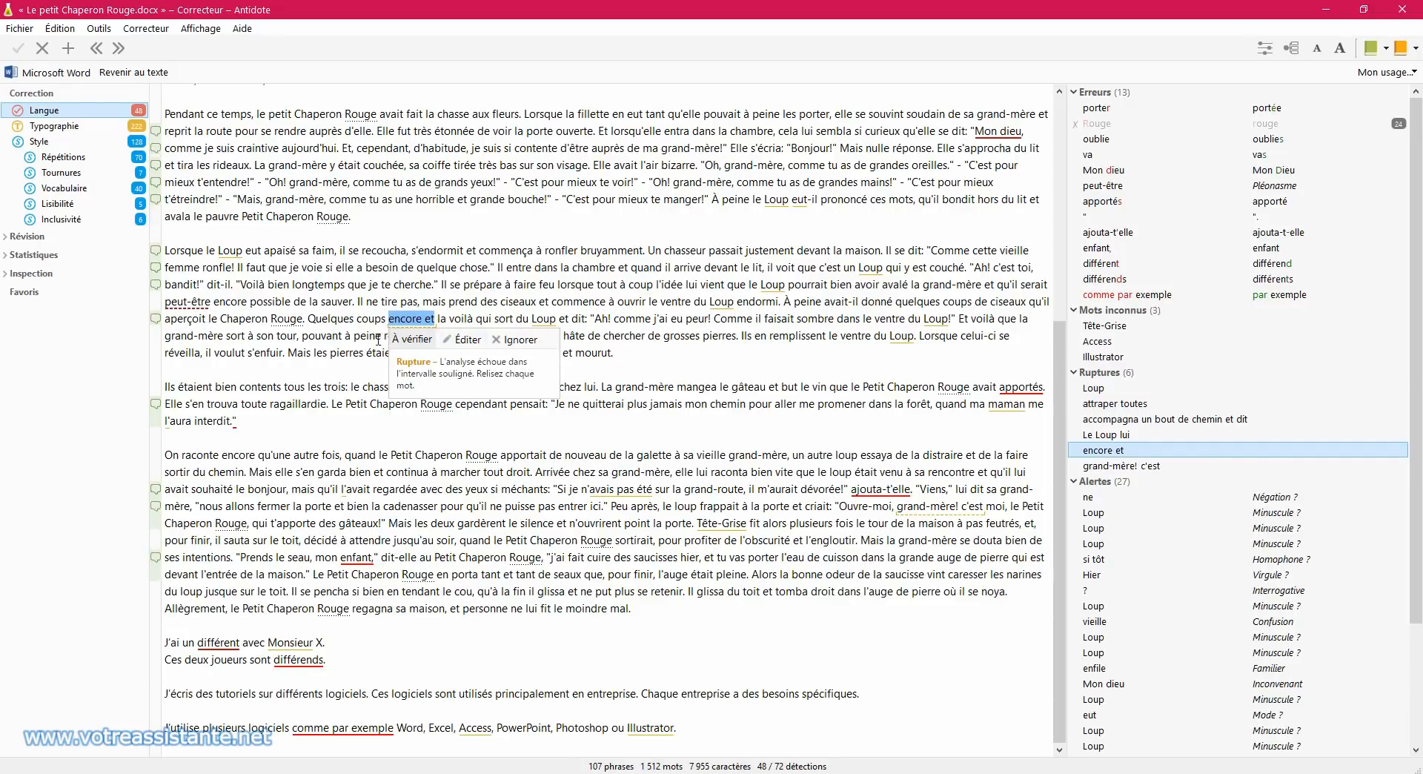
click(521, 340)
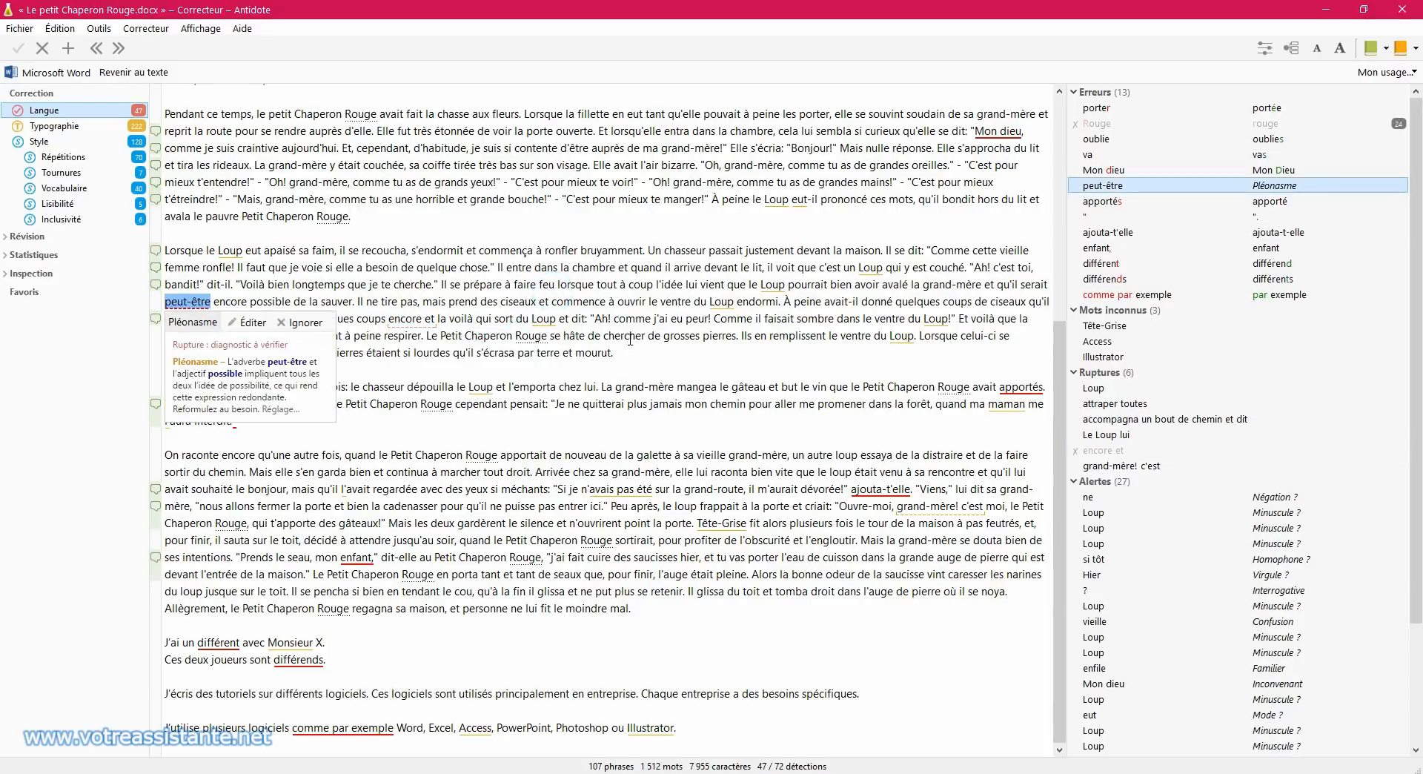
Show the typography detections and correct all curved-apostrophe cases from the one on "d'habitude"
click(78, 127)
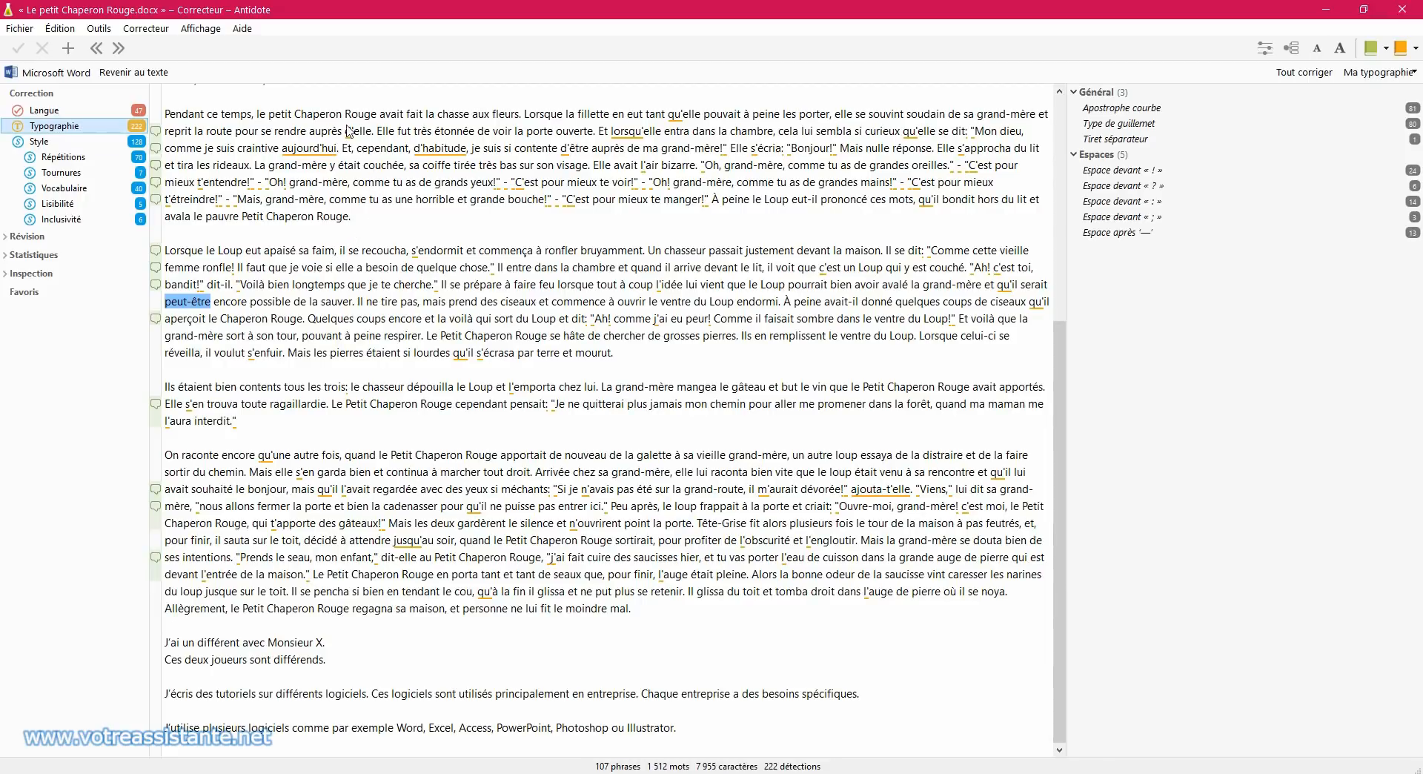
click(428, 151)
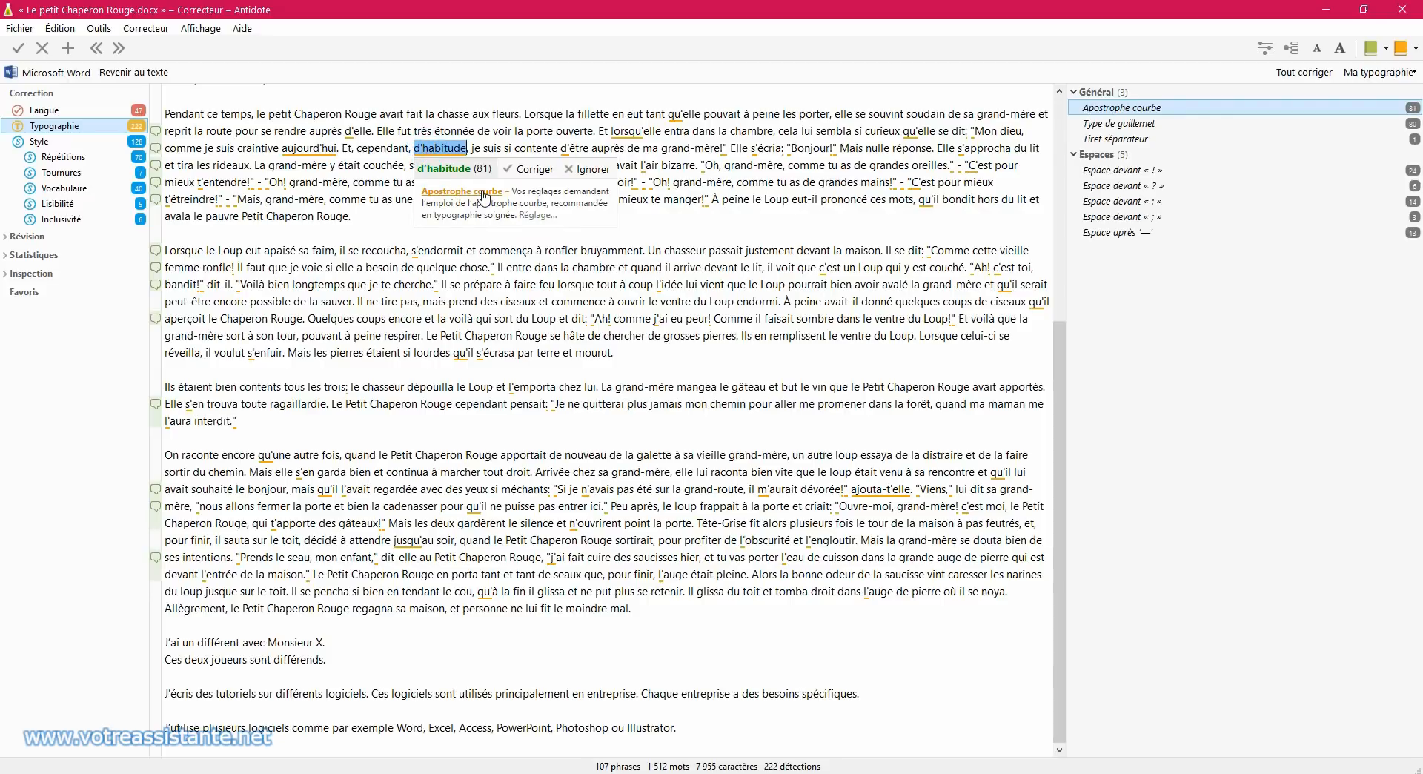
click(521, 170)
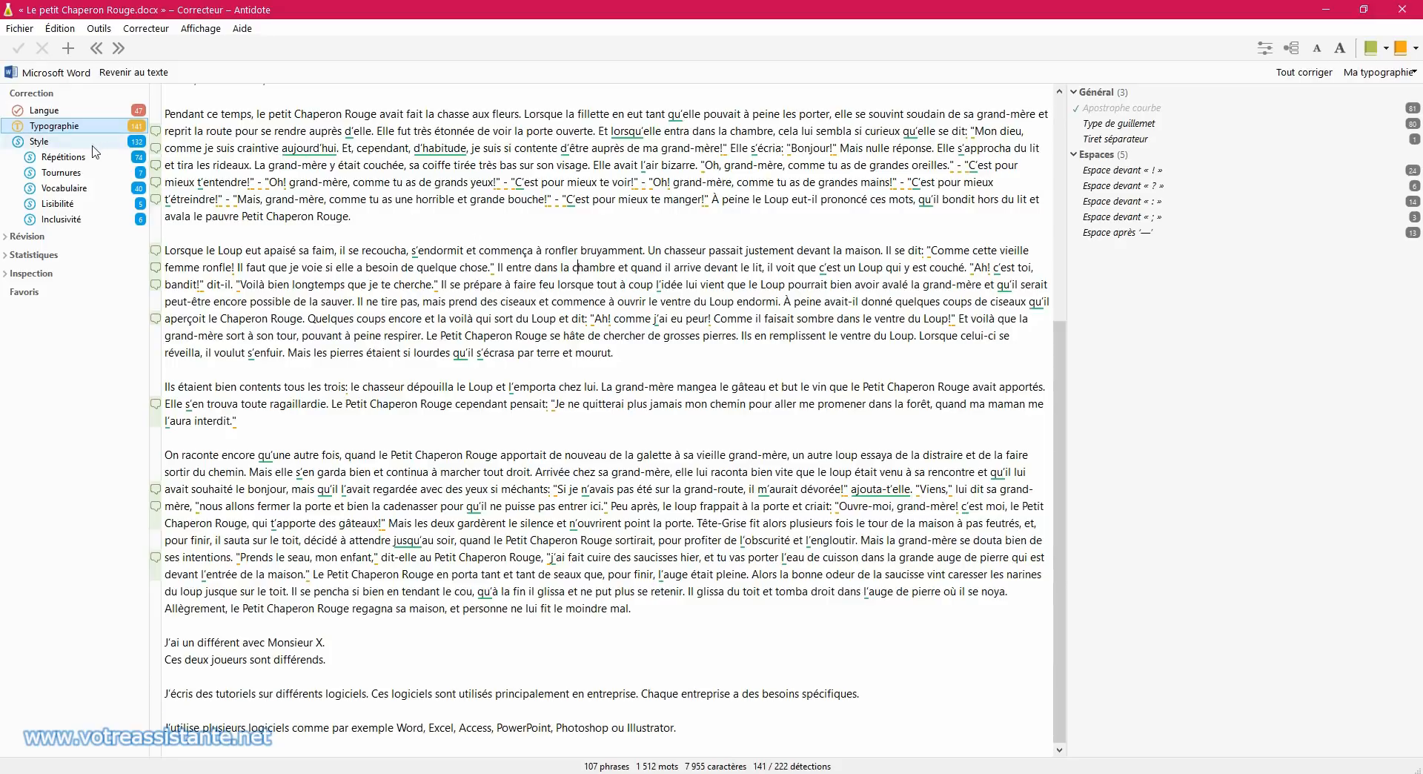
Show the style repetitions and examine those of "petite", "grand-mère" and "bouteille" in the first paragraph
click(64, 147)
click(64, 144)
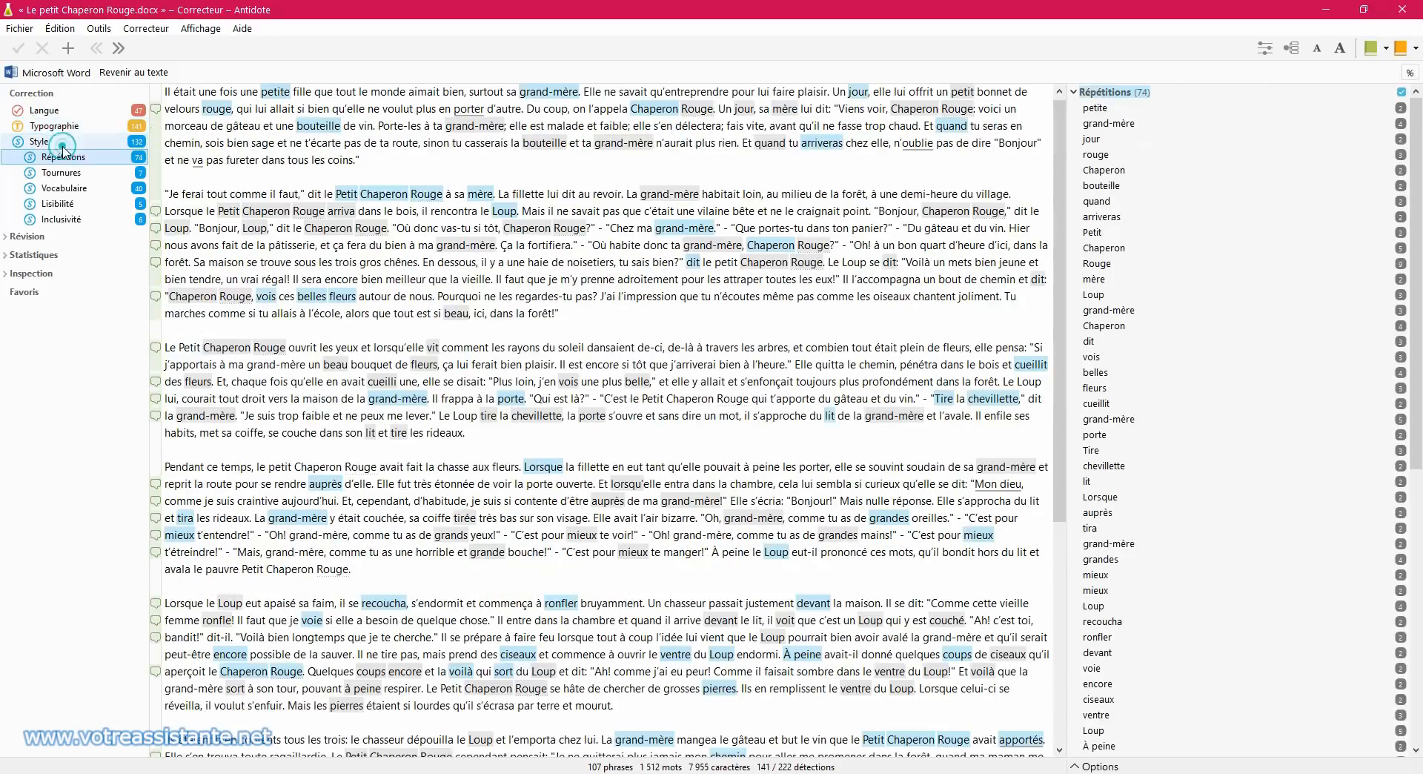
click(80, 156)
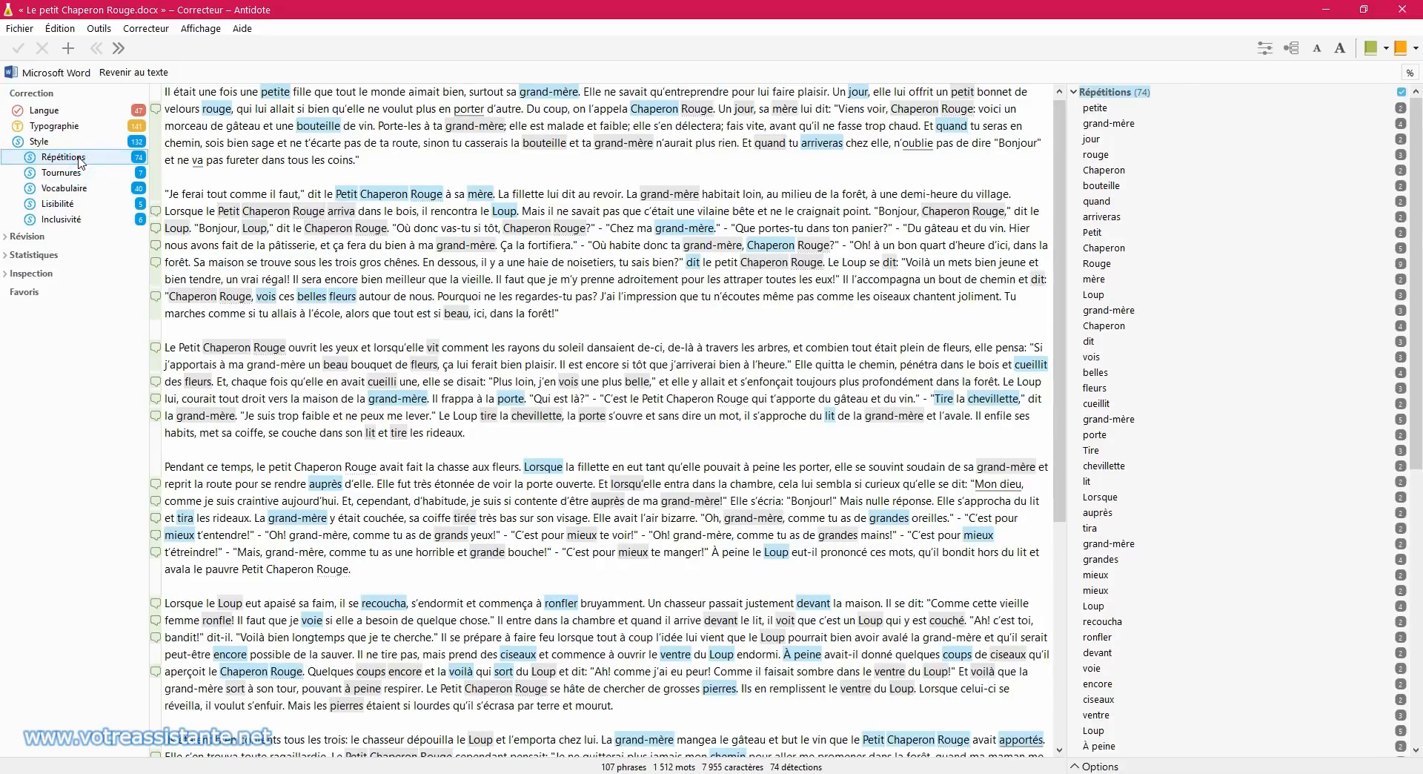
click(272, 89)
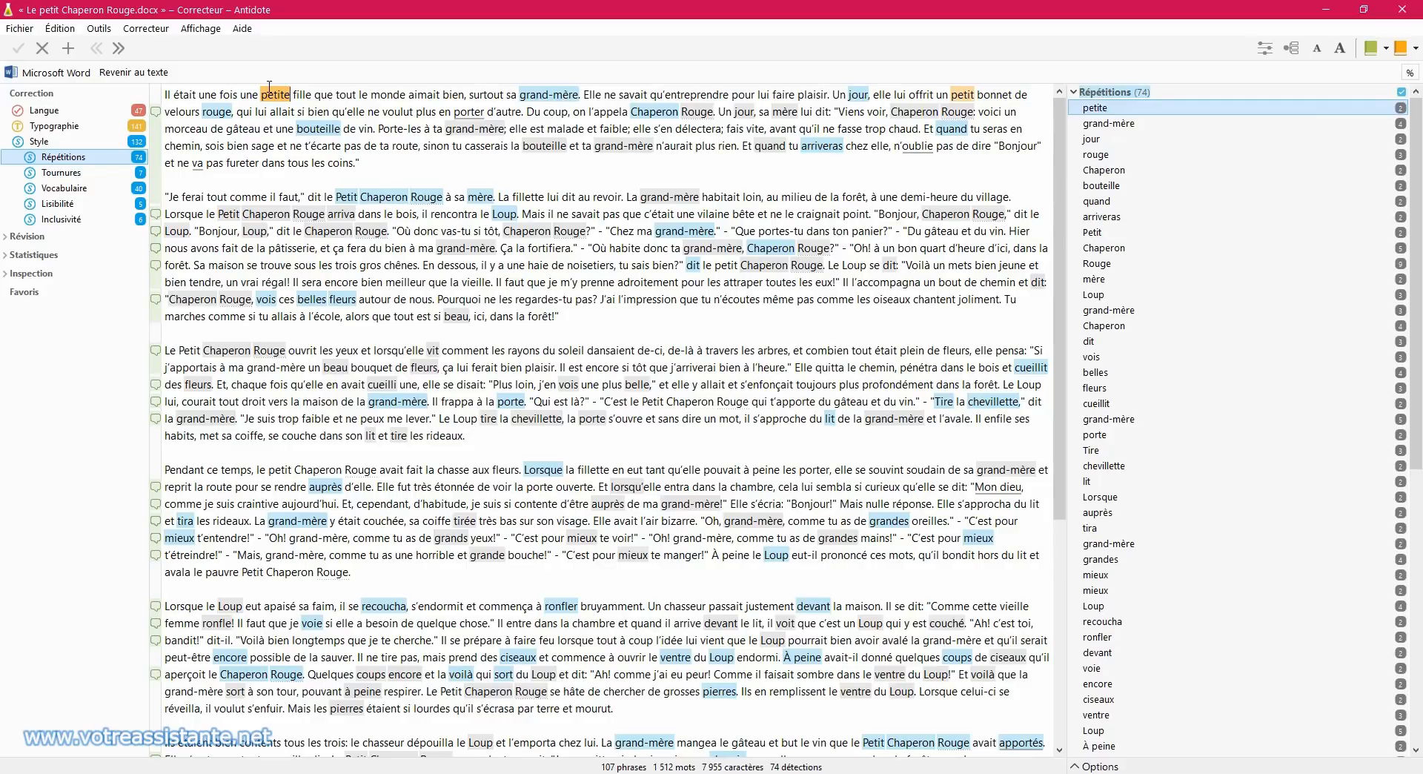
click(563, 94)
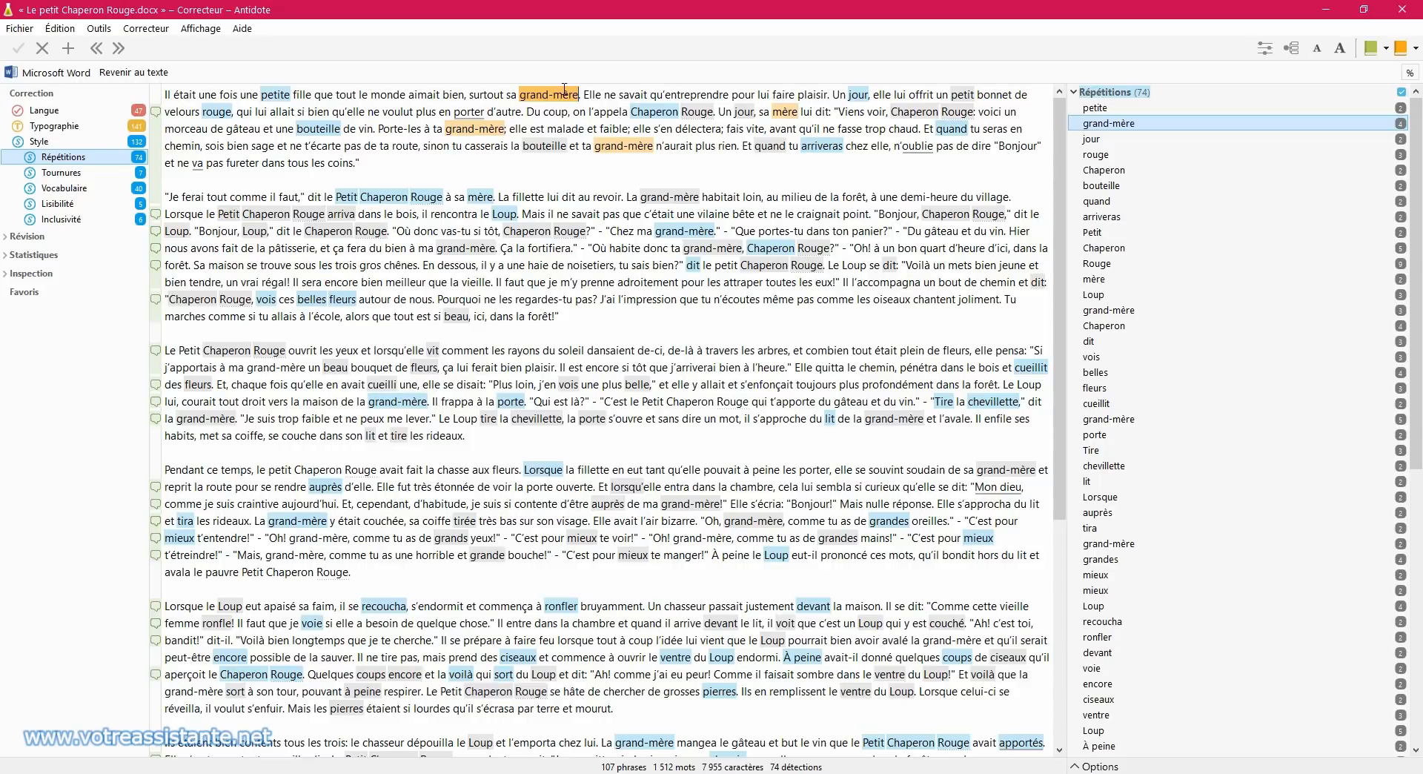
click(315, 130)
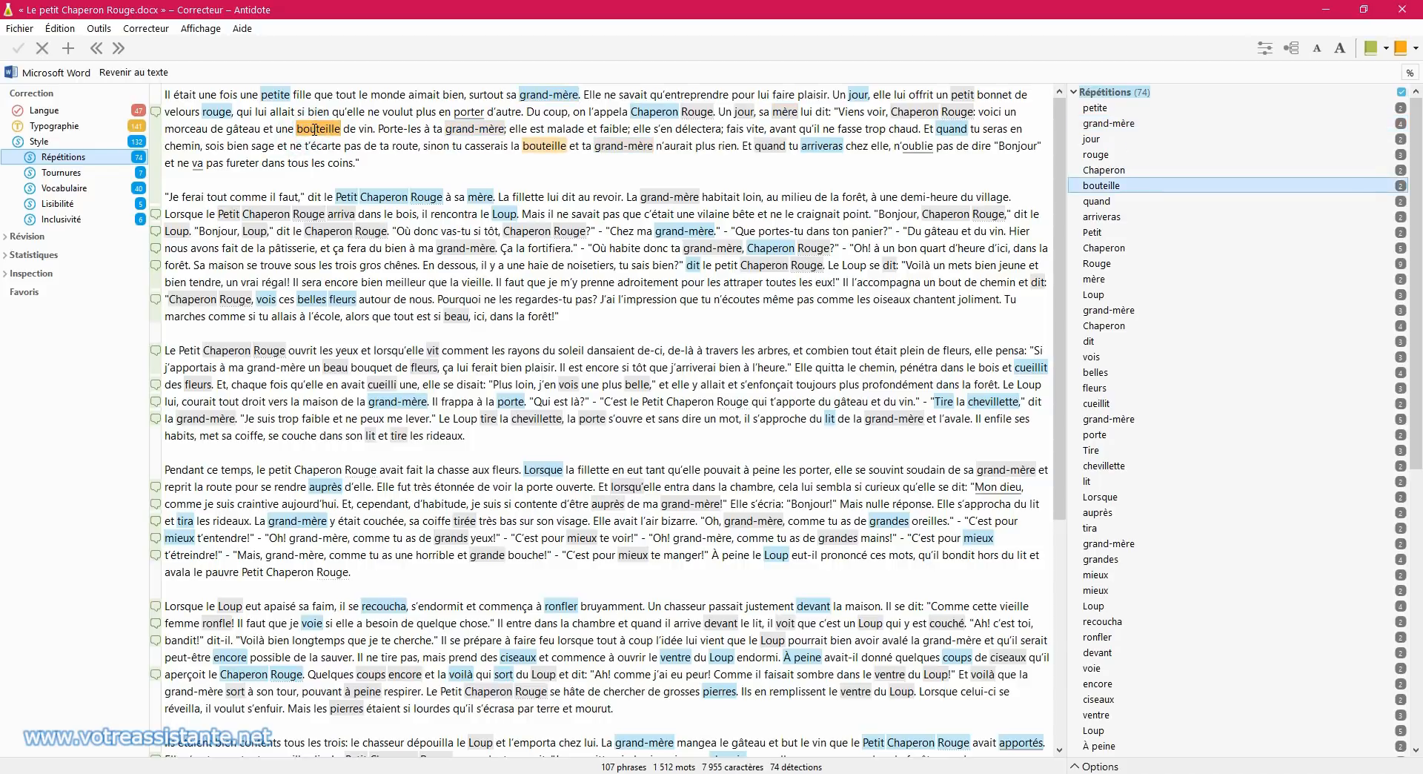
Look up synonyms for the word "bouteille" in the first paragraph, leaving the word as it is
click(319, 129)
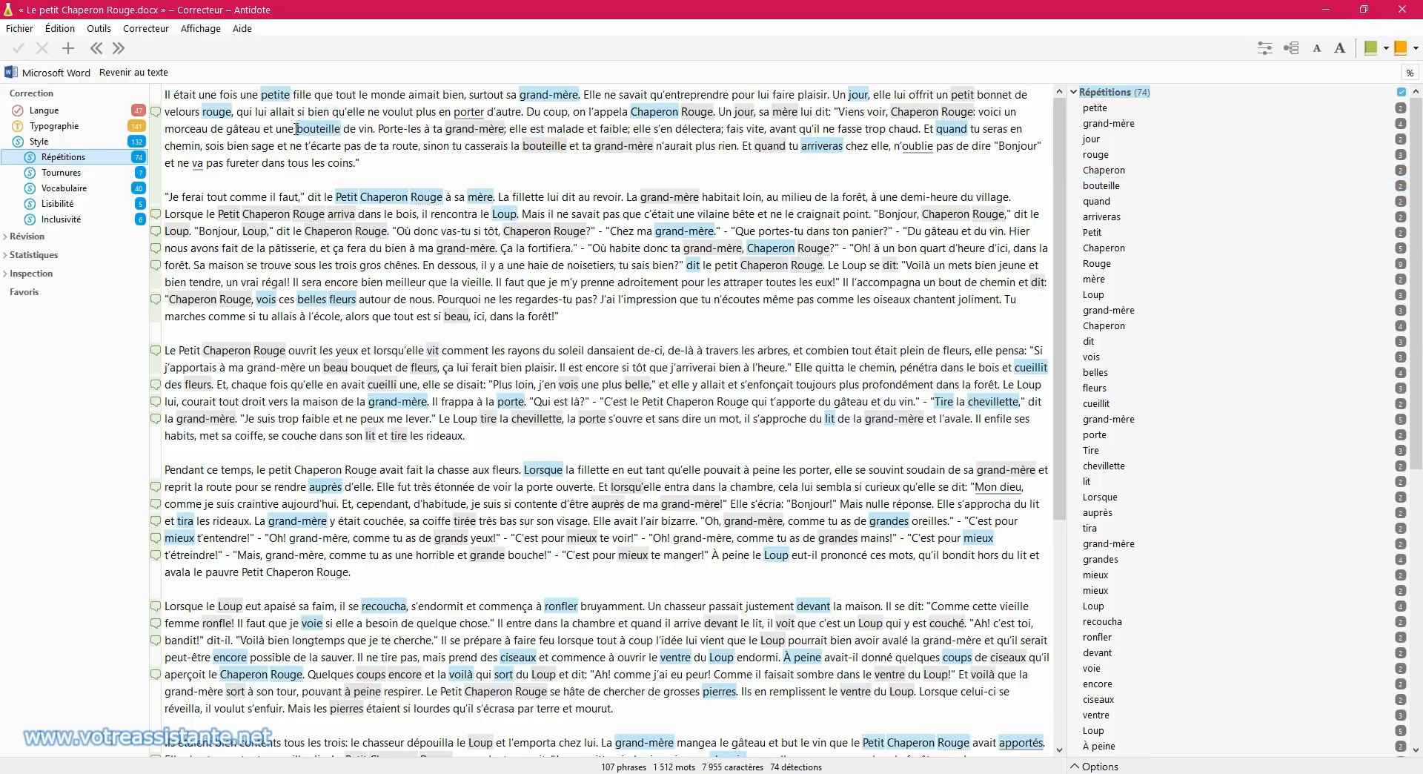
double_click(300, 129)
right_click(338, 129)
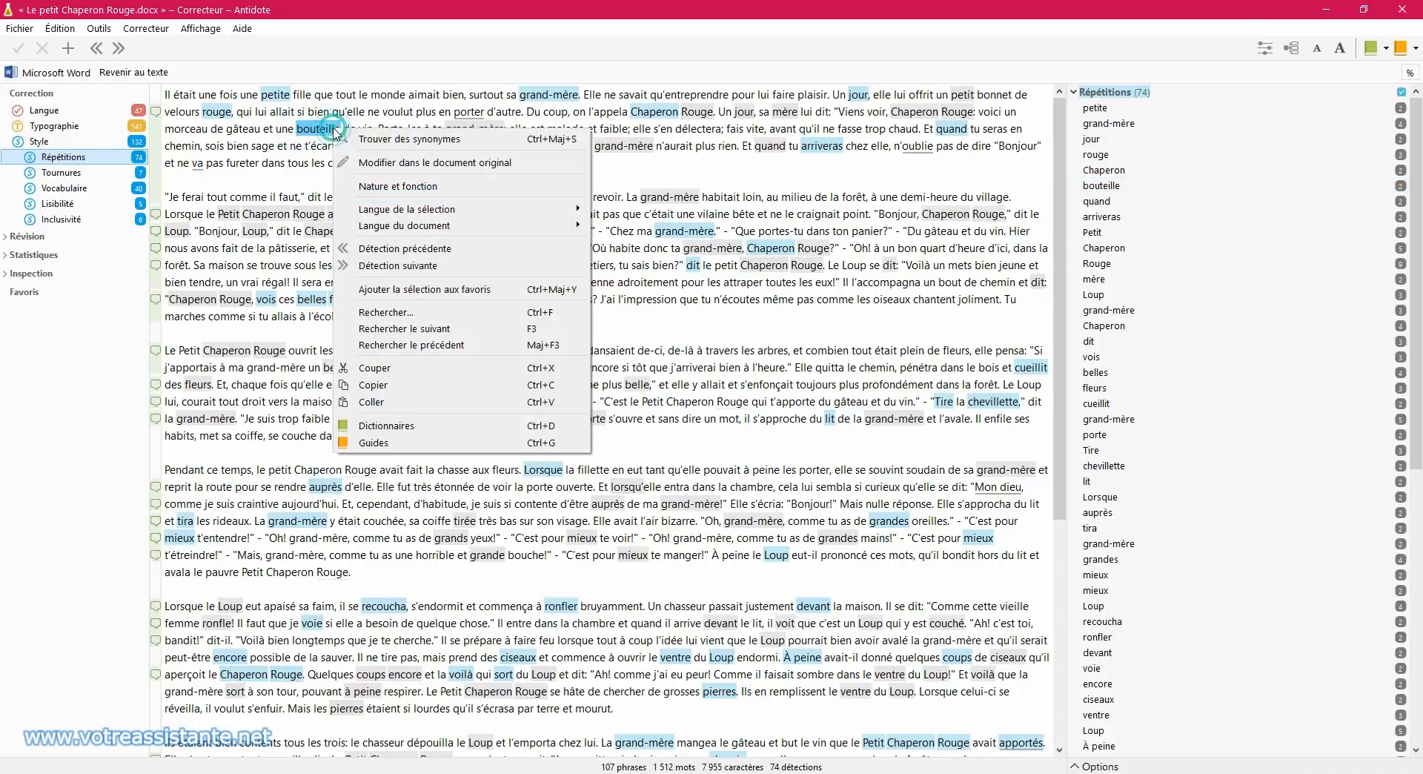
click(374, 140)
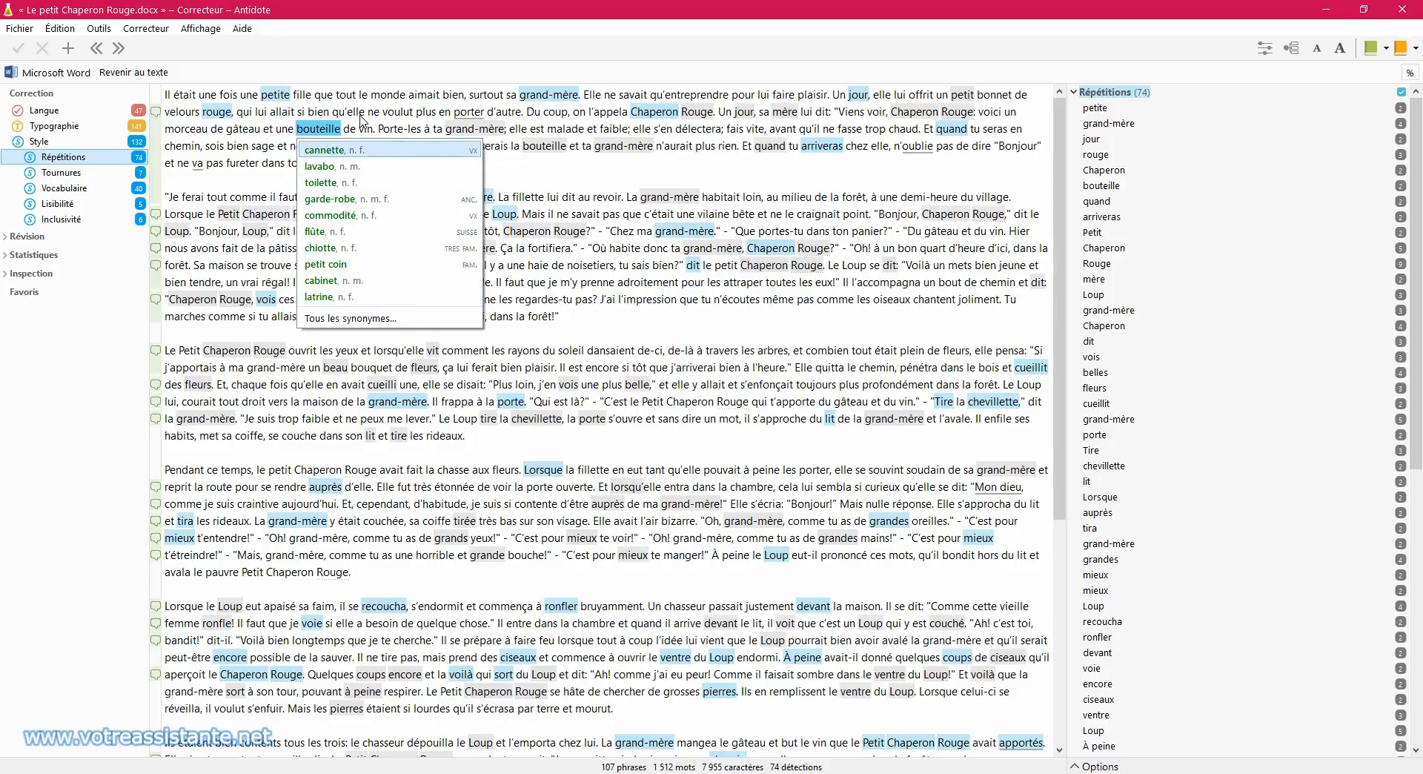
click(360, 116)
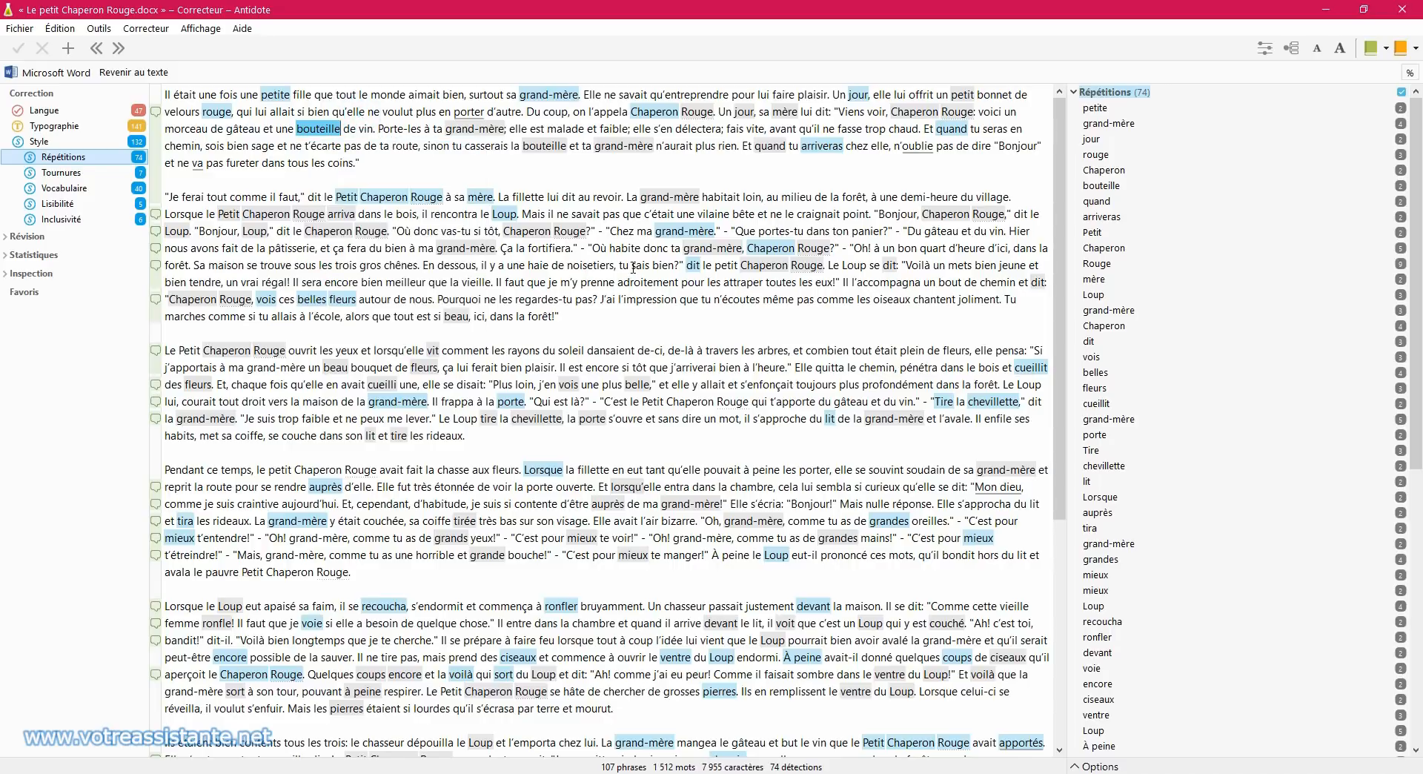
Examine the actions available for "grand-mère" in "Chez ma grand-mère" and view the grammatical nature and function there
click(674, 233)
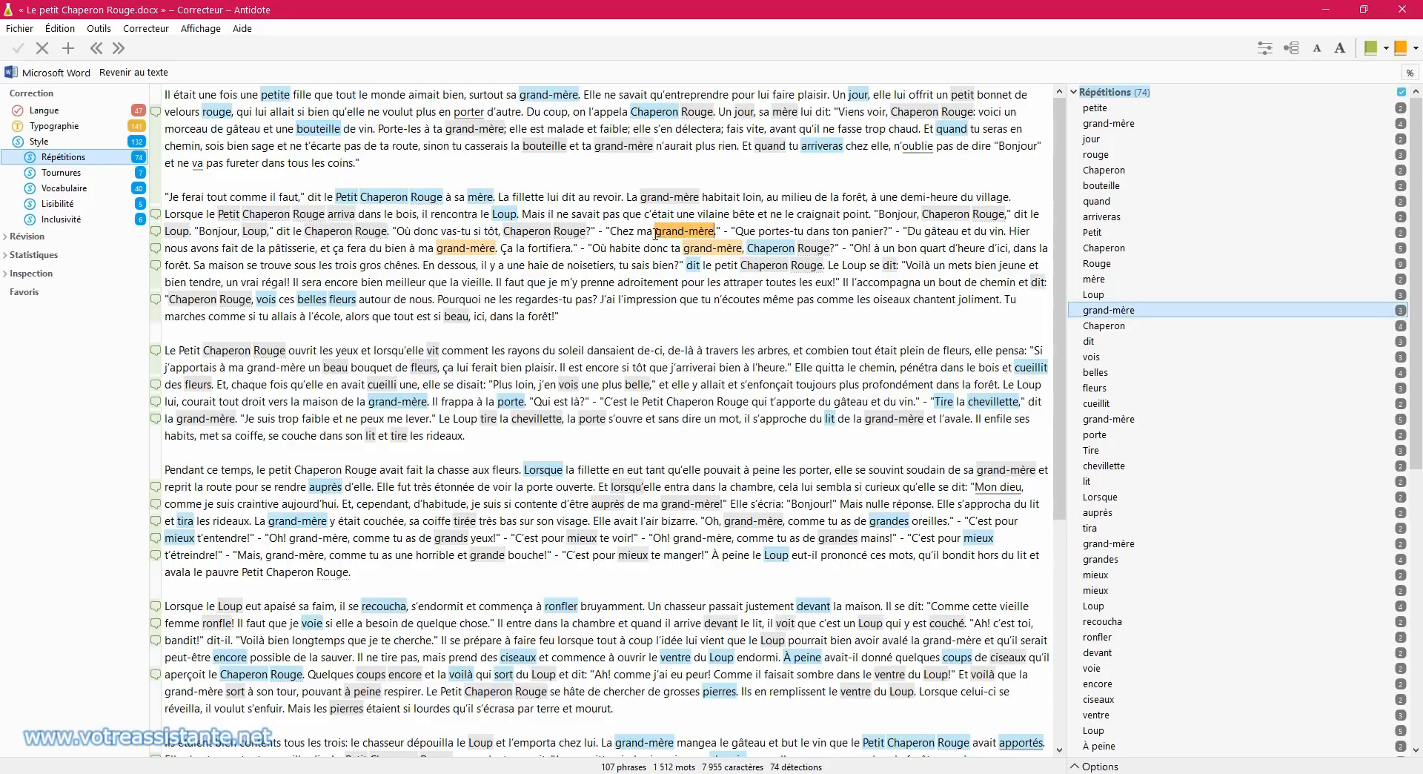
right_click(660, 235)
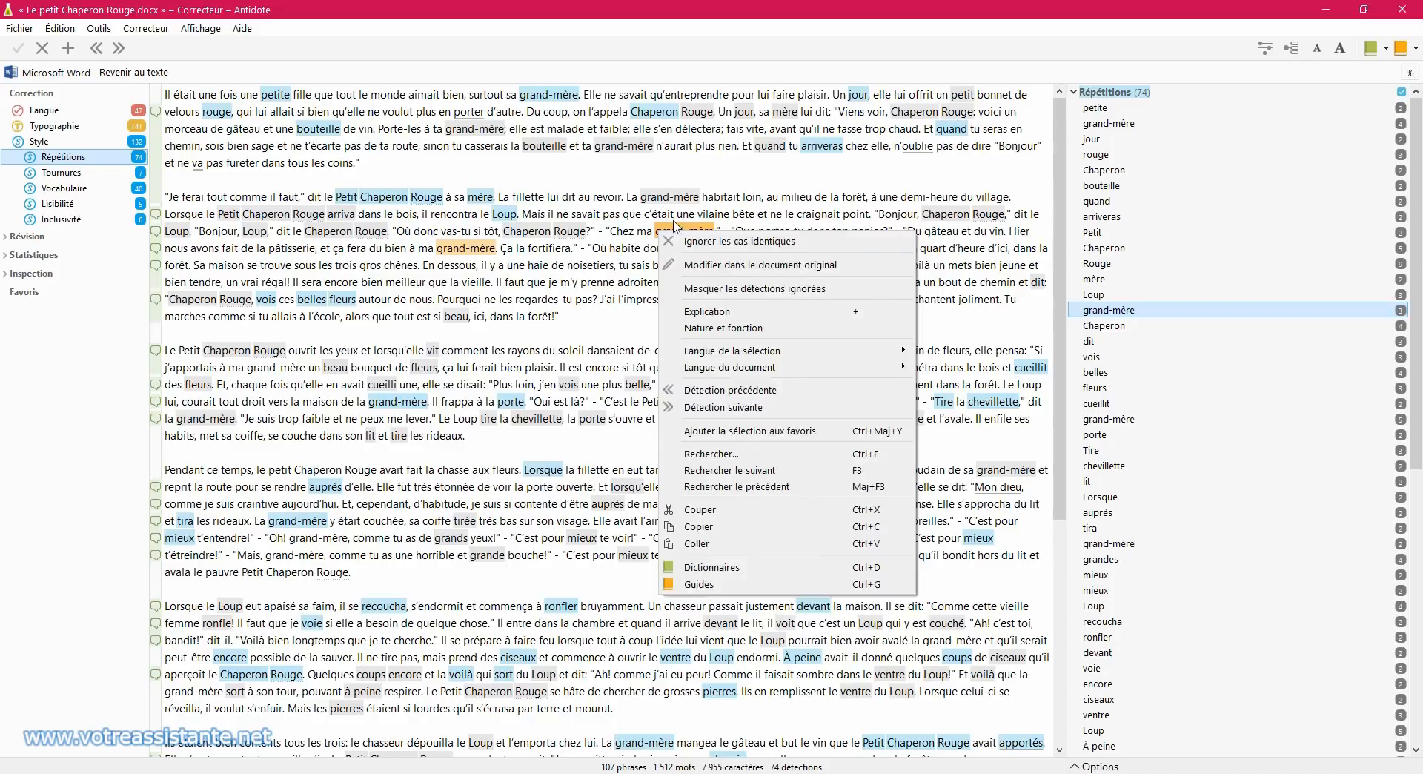
click(658, 223)
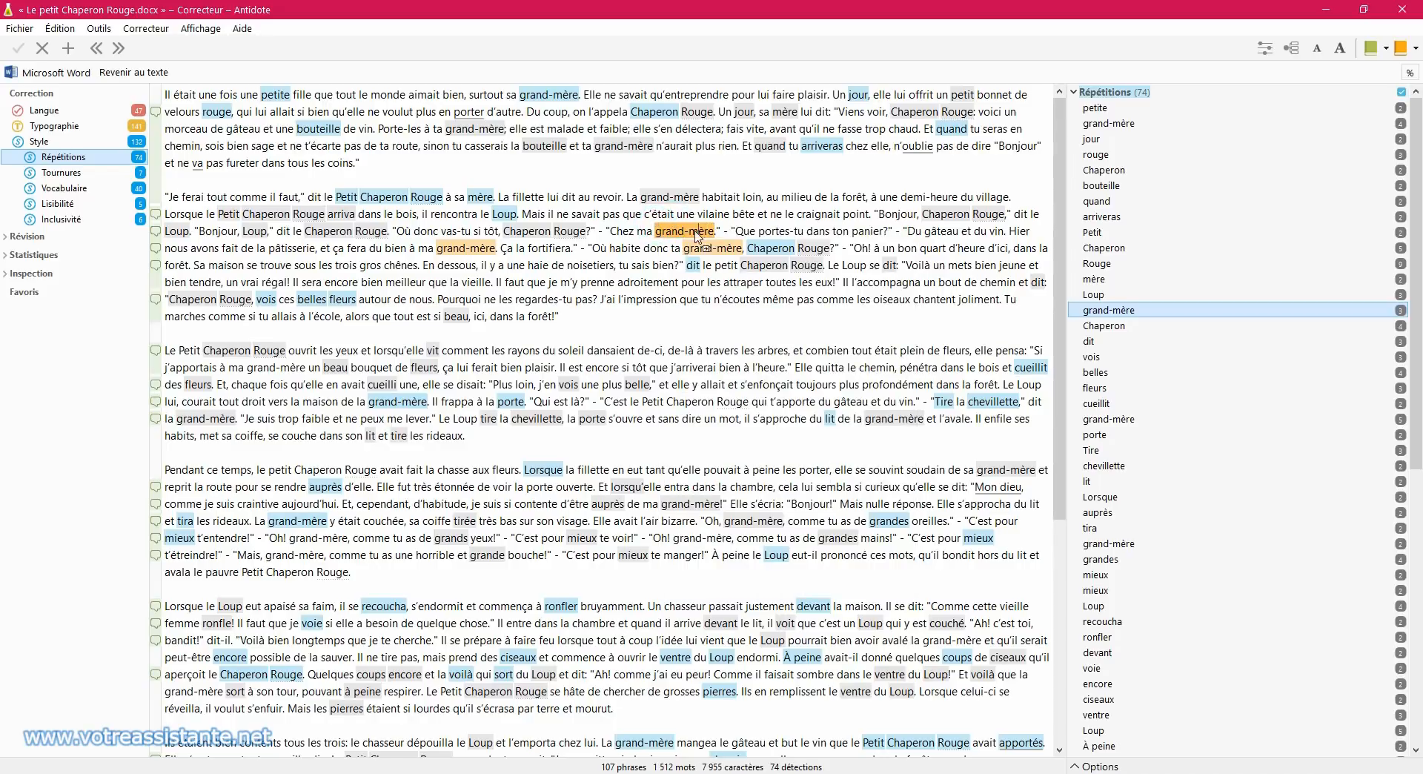
click(694, 231)
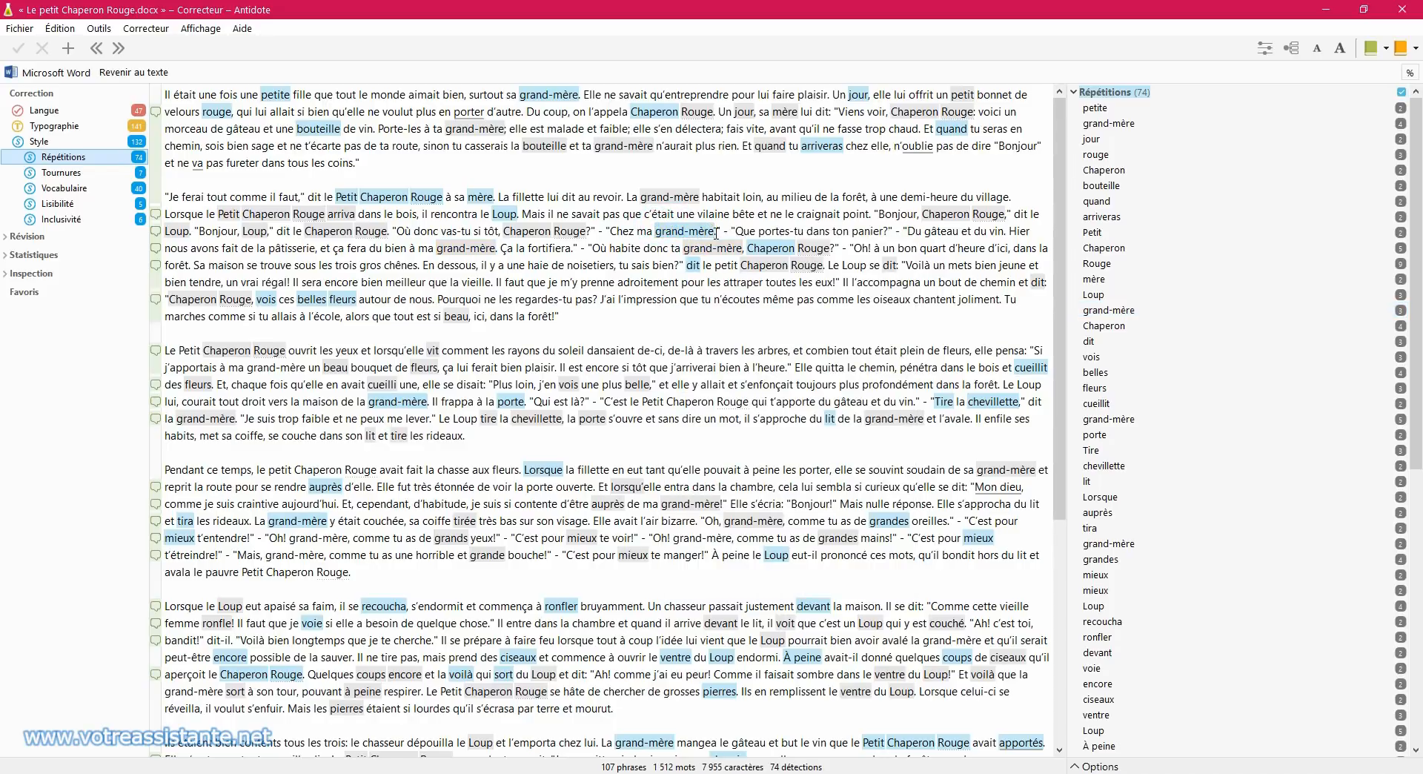
drag(714, 233, 670, 234)
right_click(662, 234)
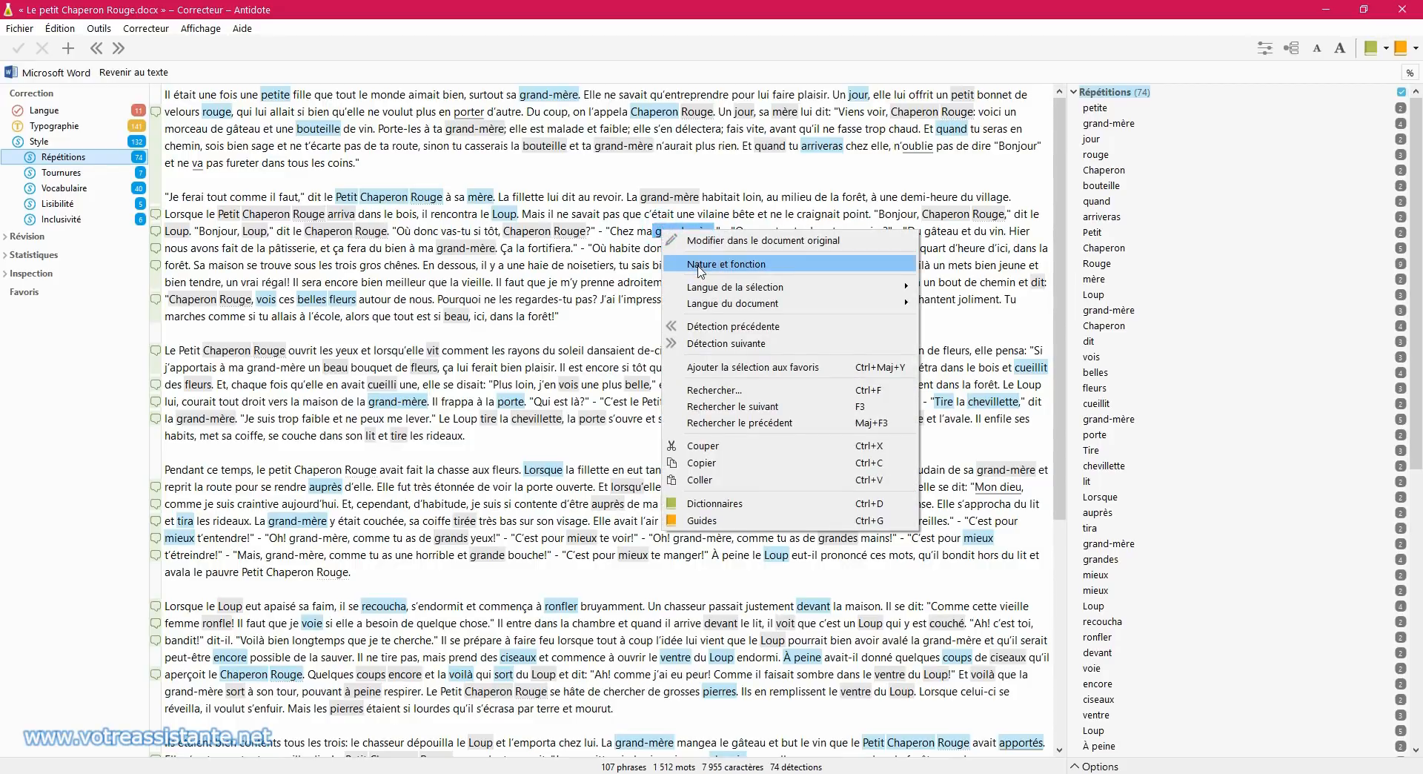
click(700, 266)
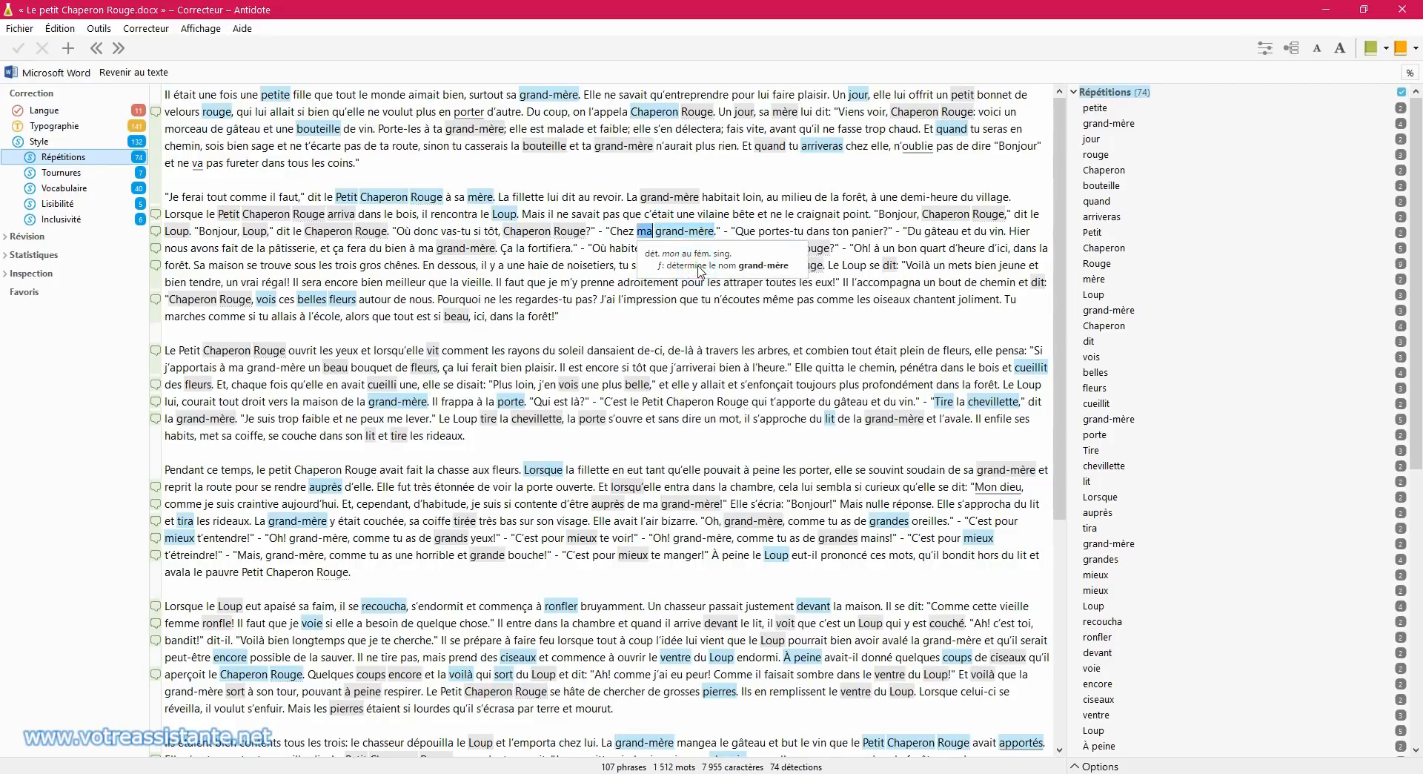
click(674, 199)
Try to select the word "grand-mère" in "Chez ma grand-mère" and check the actions offered for its repetition
click(661, 233)
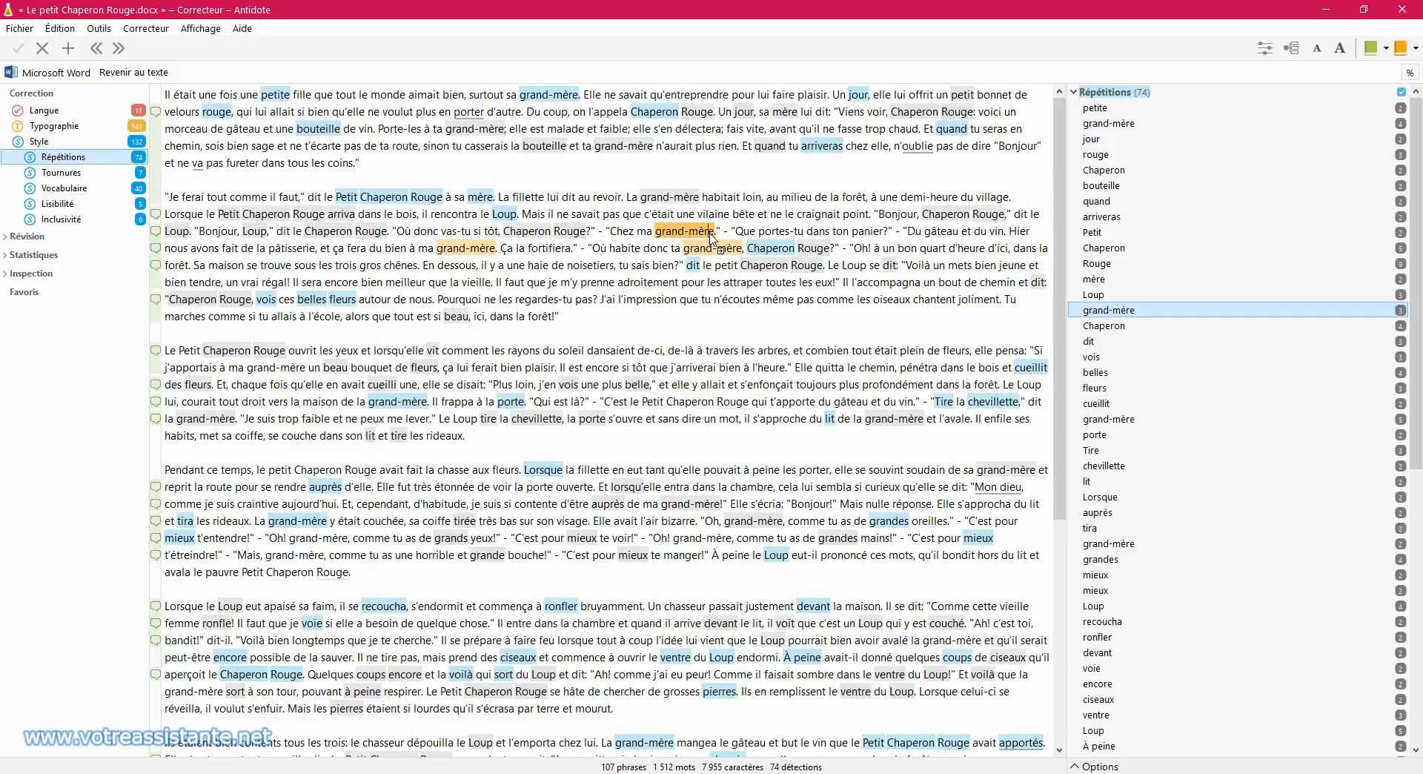
click(655, 230)
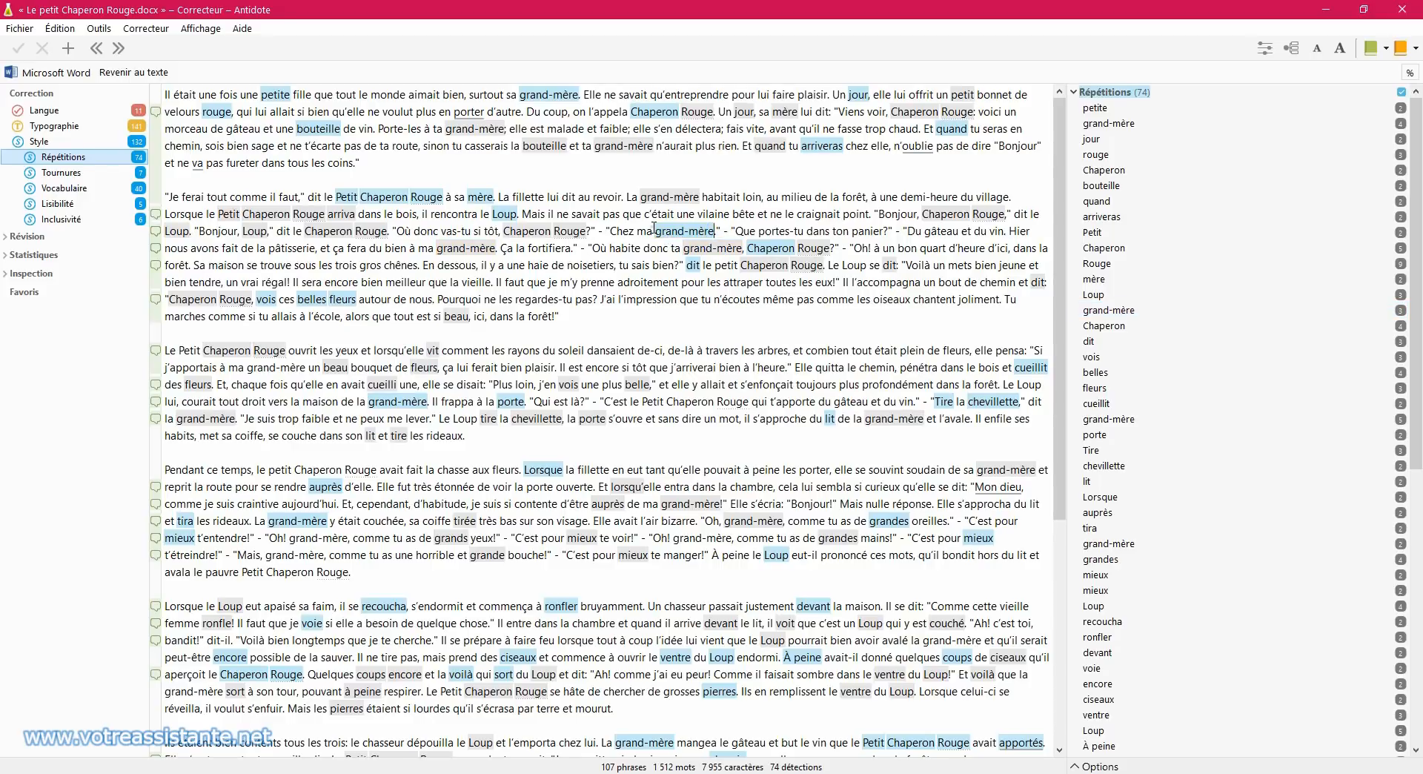
click(658, 232)
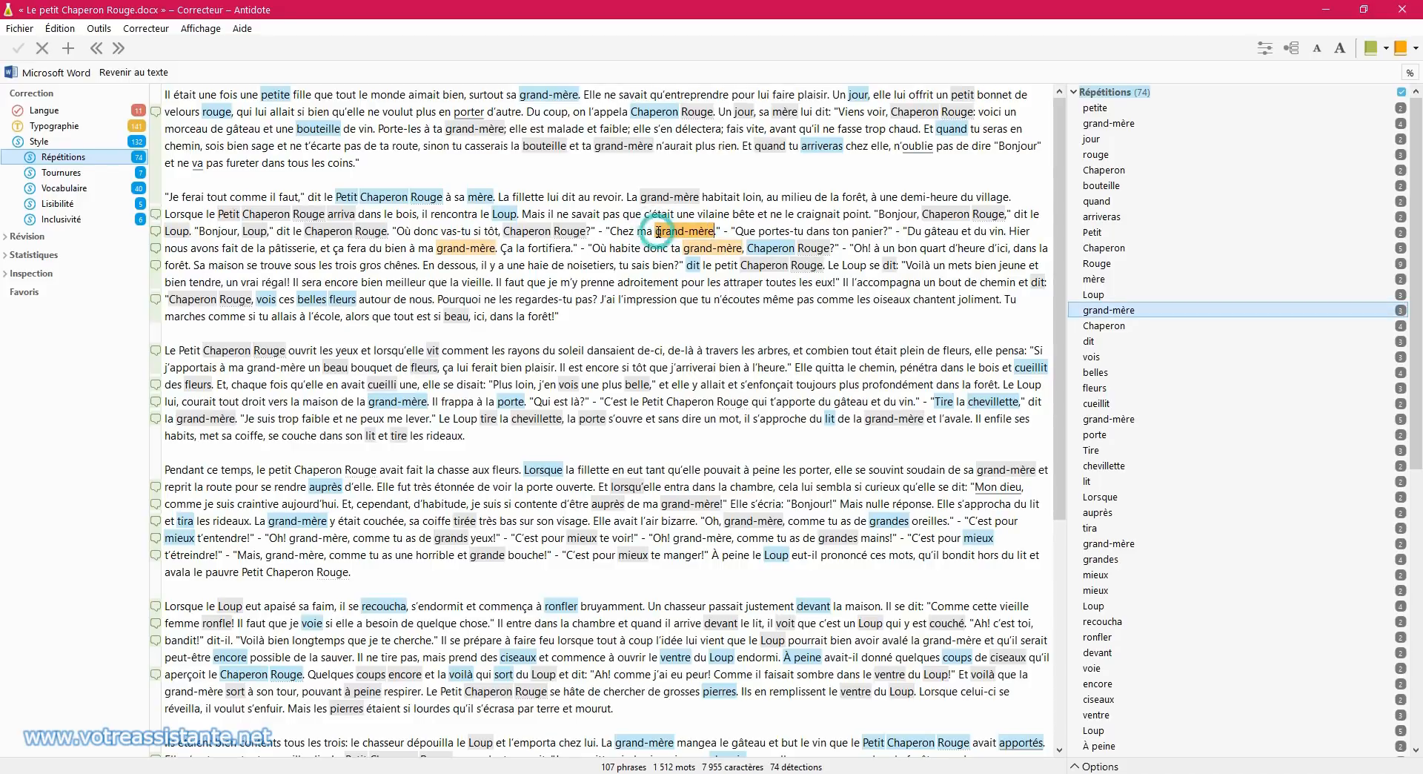
double_click(659, 232)
click(658, 232)
click(708, 232)
right_click(695, 232)
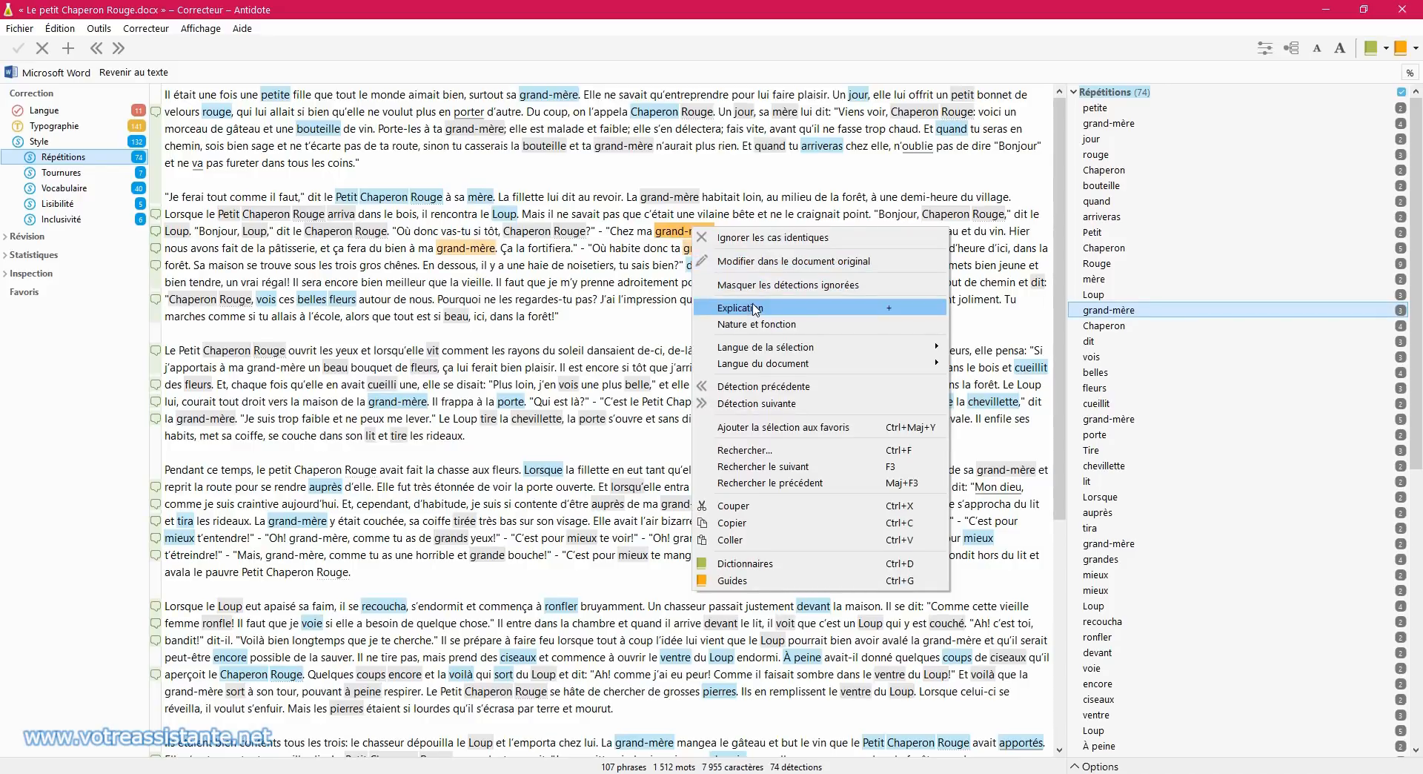
click(465, 359)
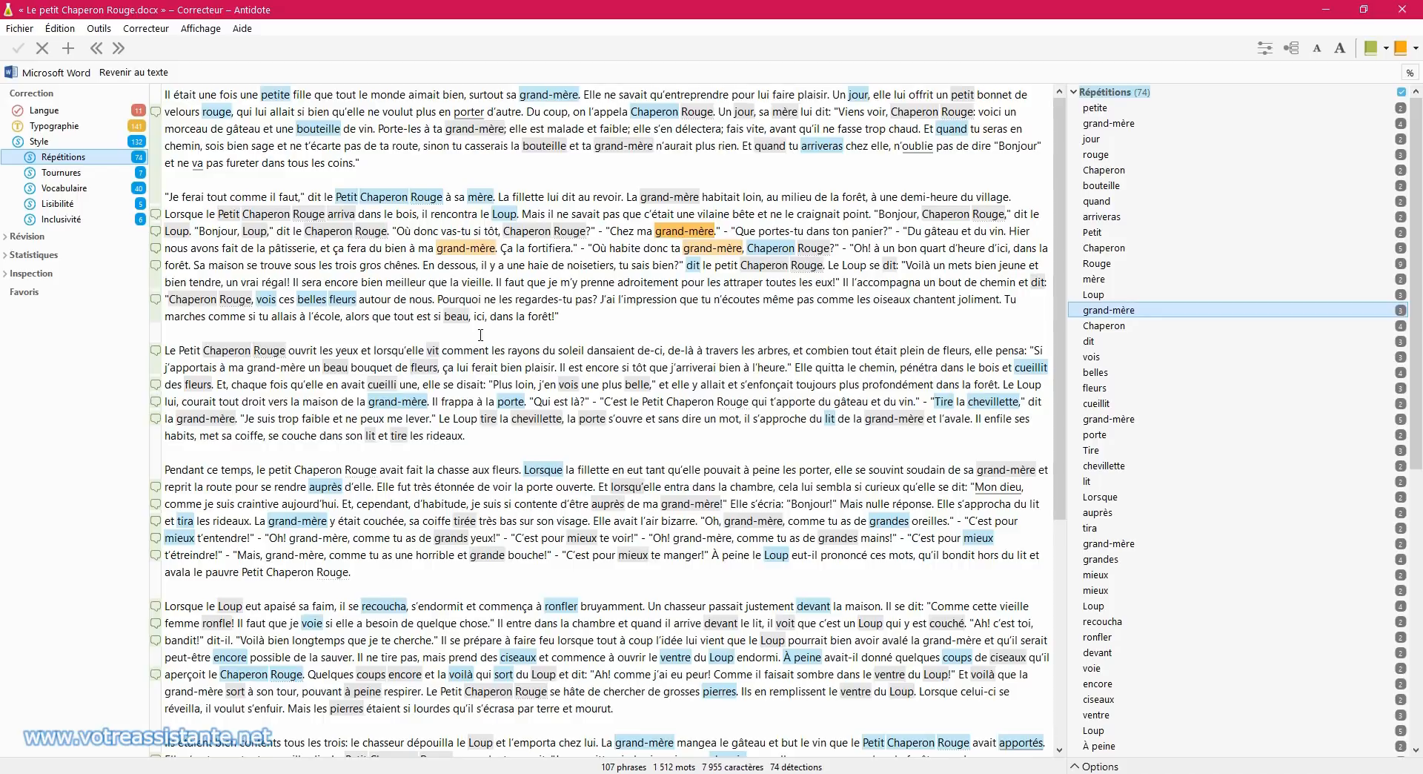
click(487, 317)
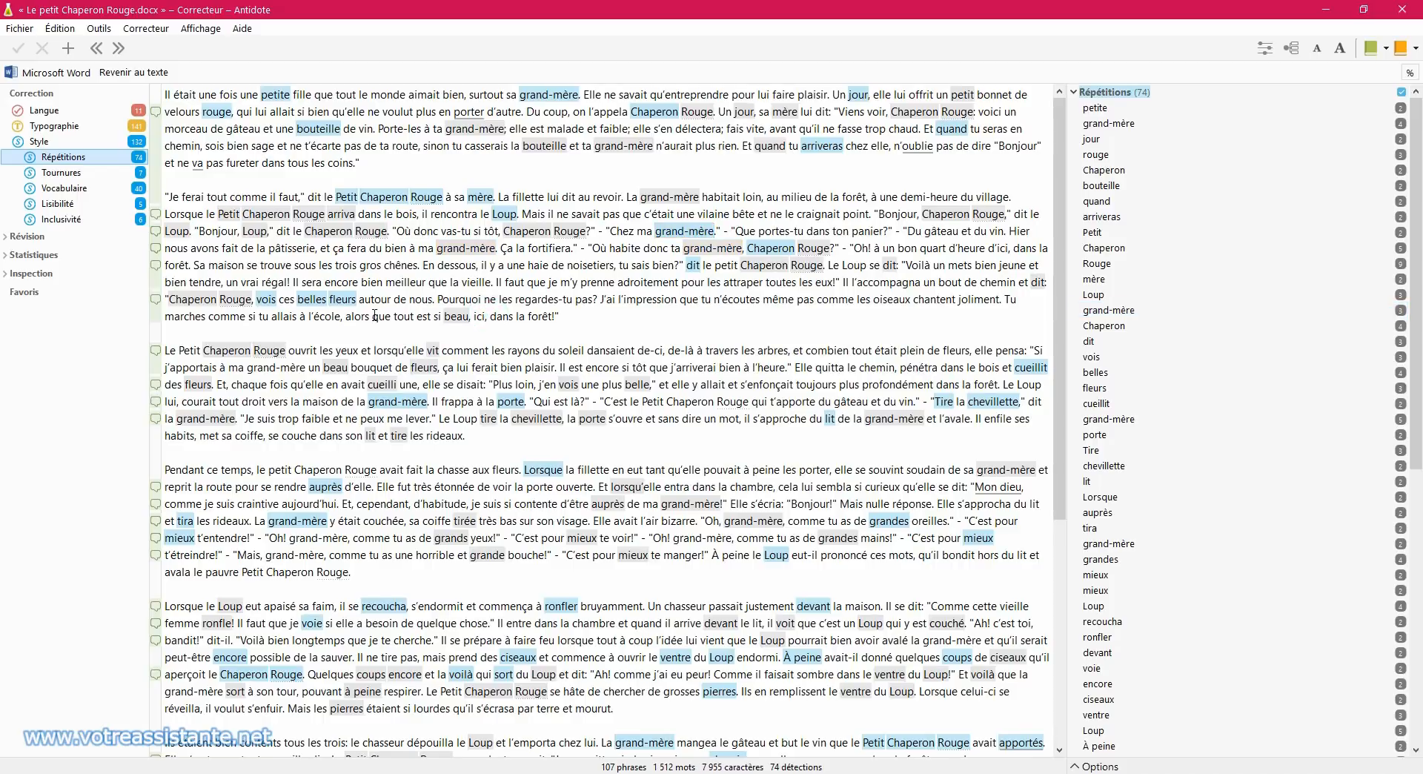
Review the Tournures, Vocabulaire and Lisibilité style detections, and examine the rare word "chevillette"
click(73, 173)
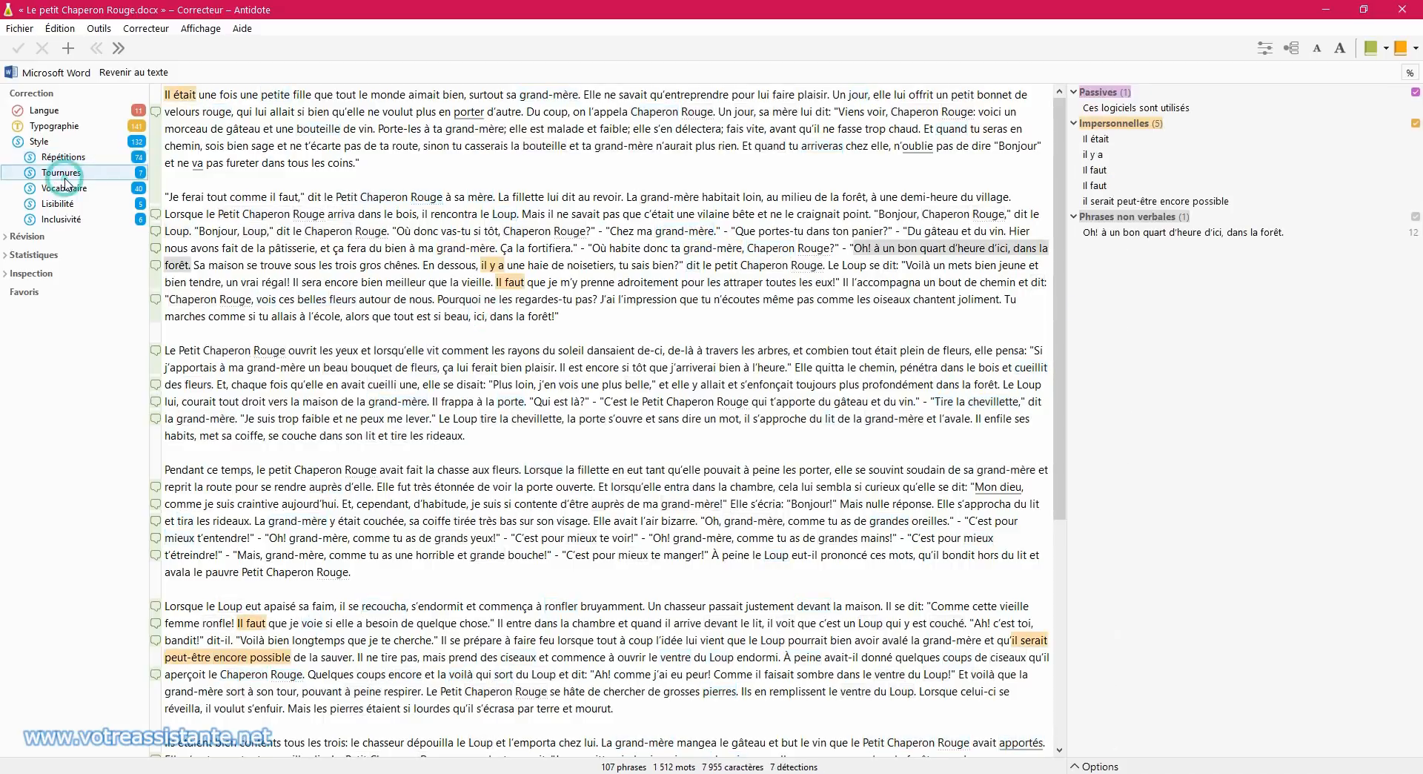
click(67, 188)
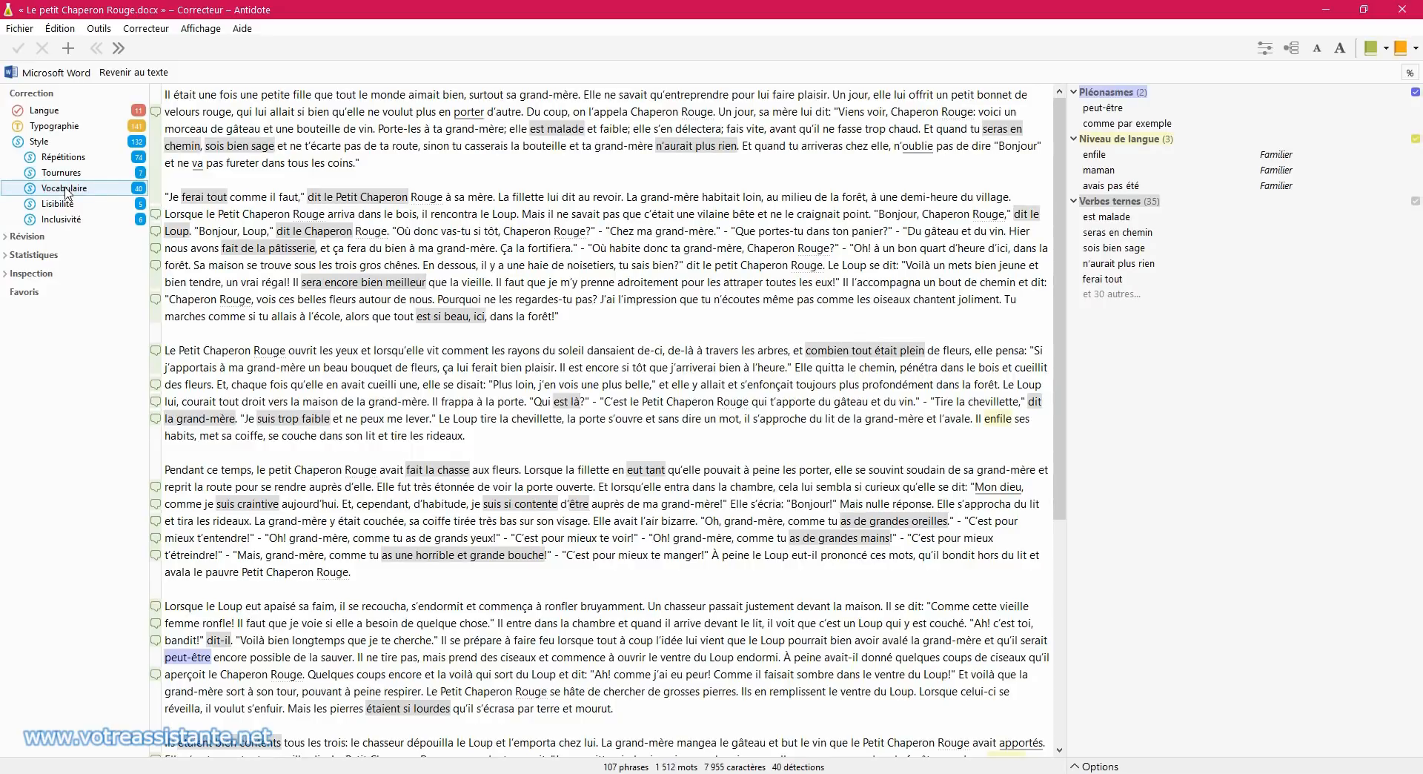
click(67, 205)
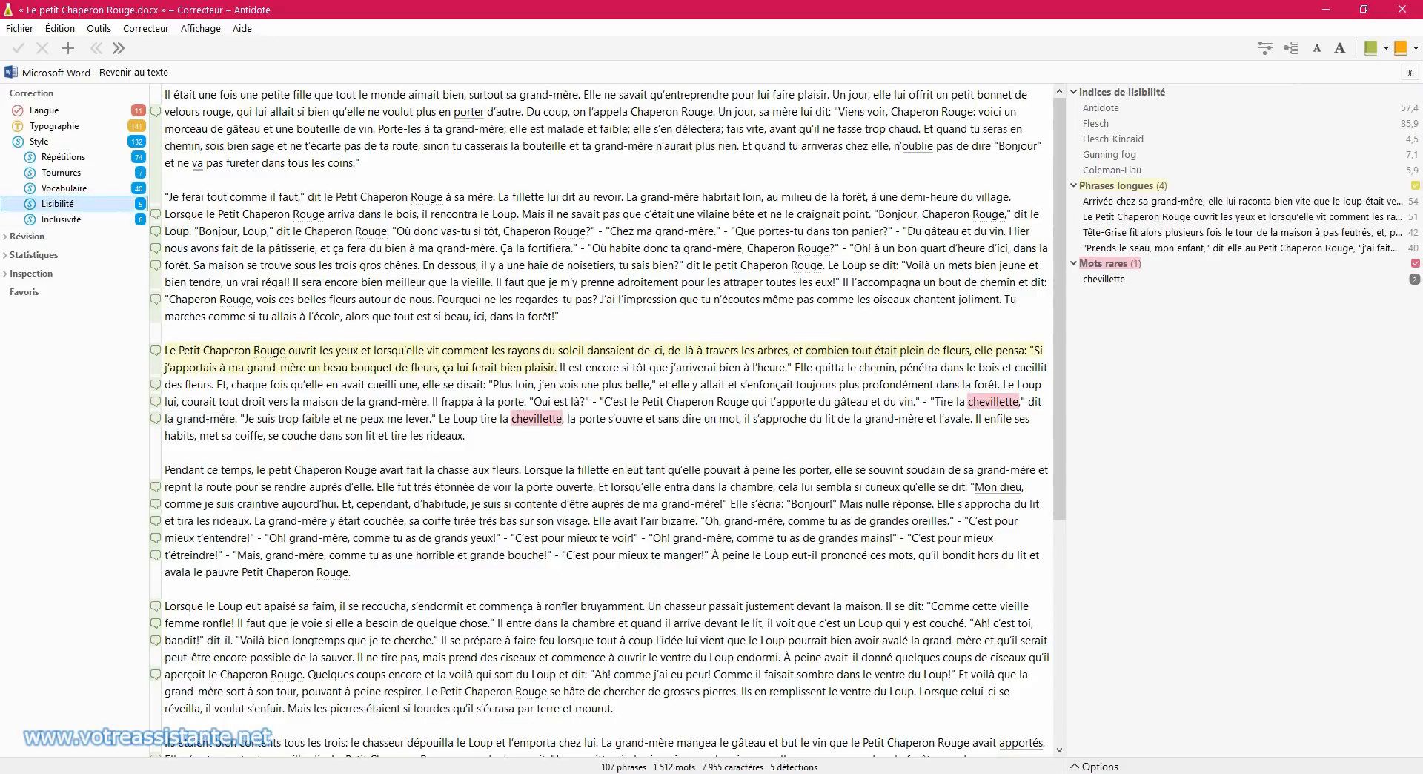
click(537, 423)
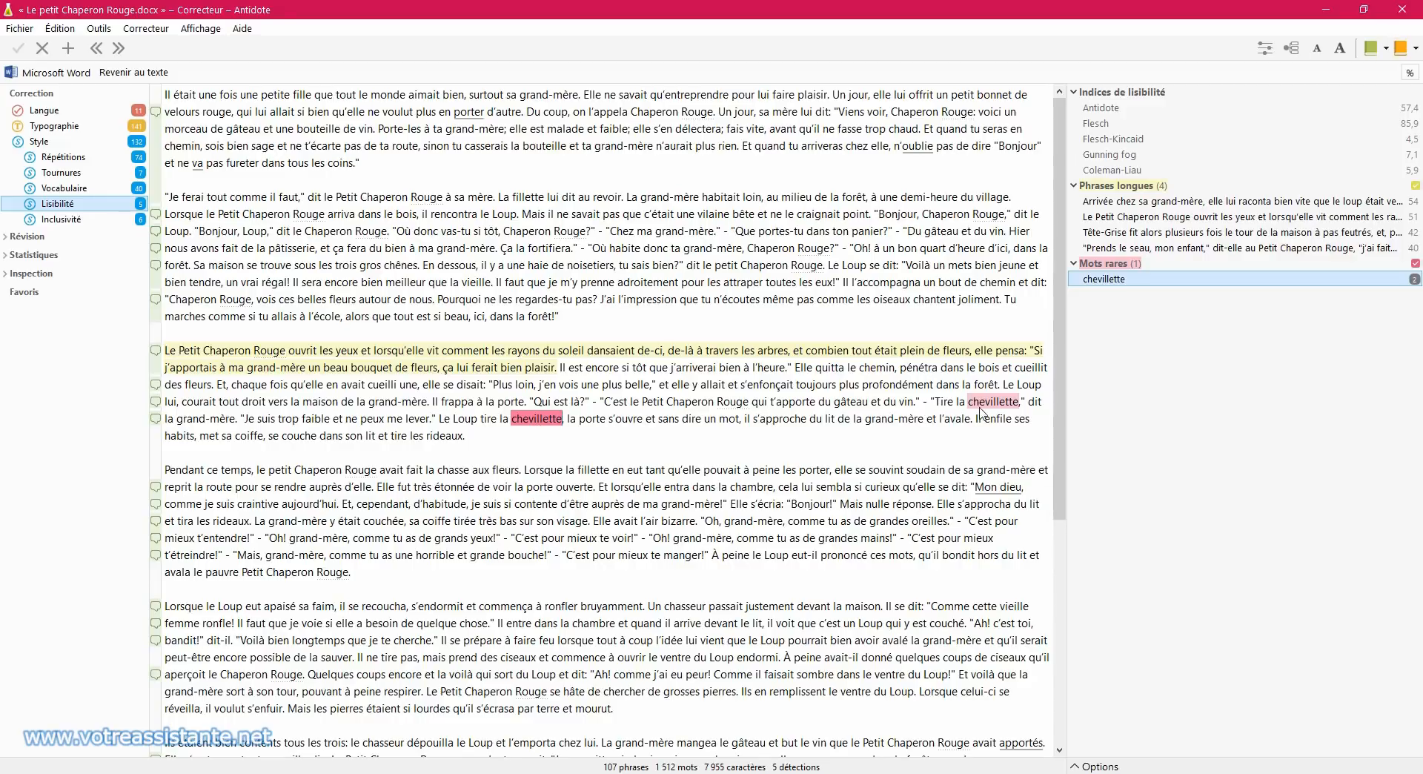
Look up synonyms for the second "chevillette", and consult its definitions, antonyms and co-occurrences in the dictionary
right_click(559, 424)
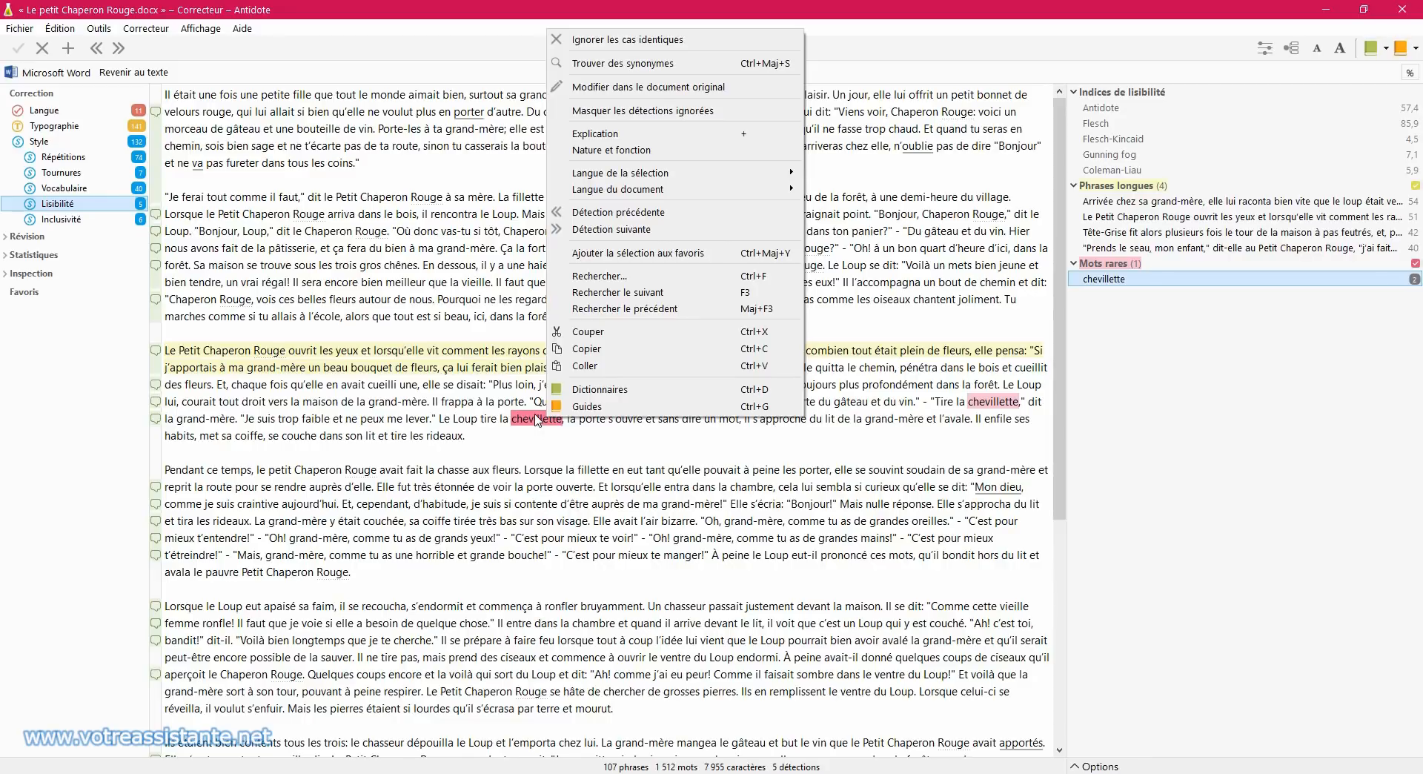
click(706, 67)
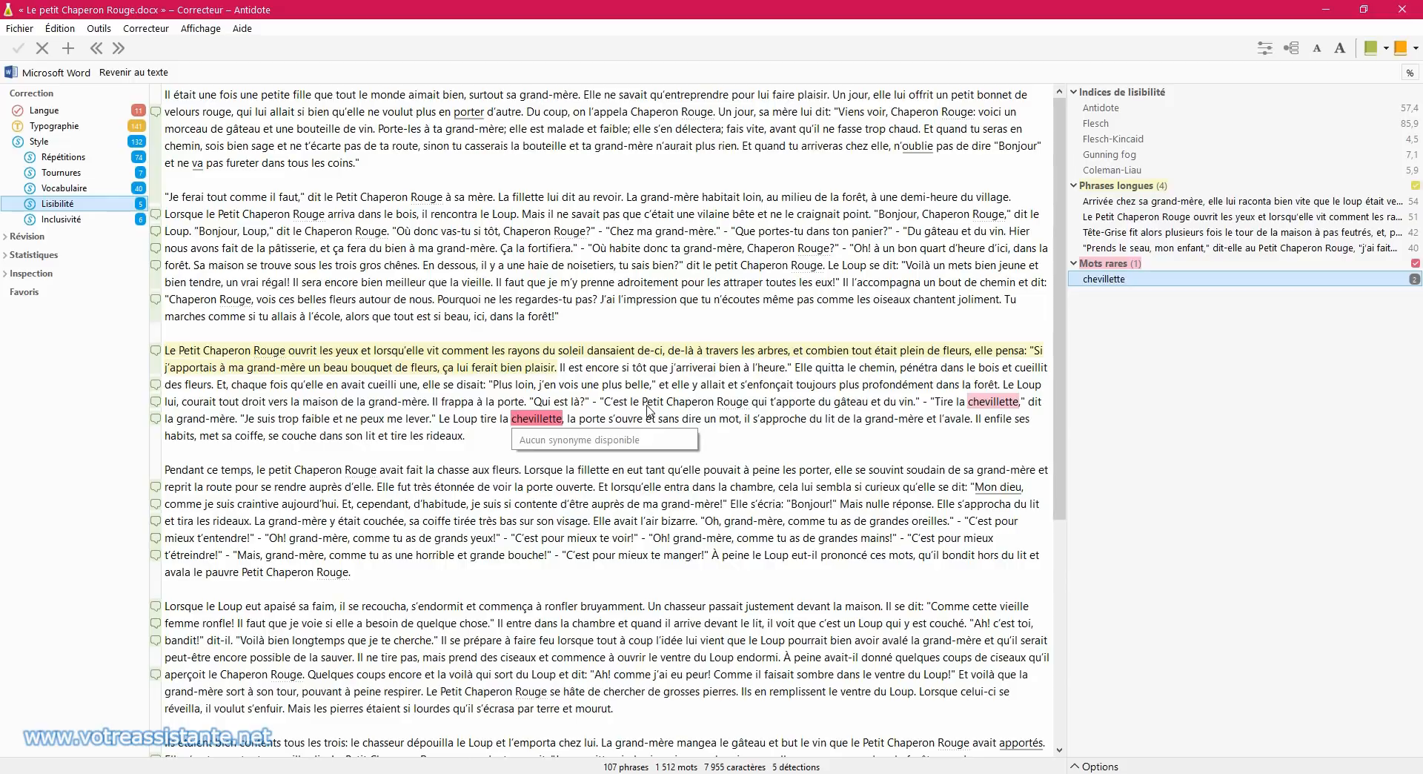
right_click(536, 419)
click(581, 389)
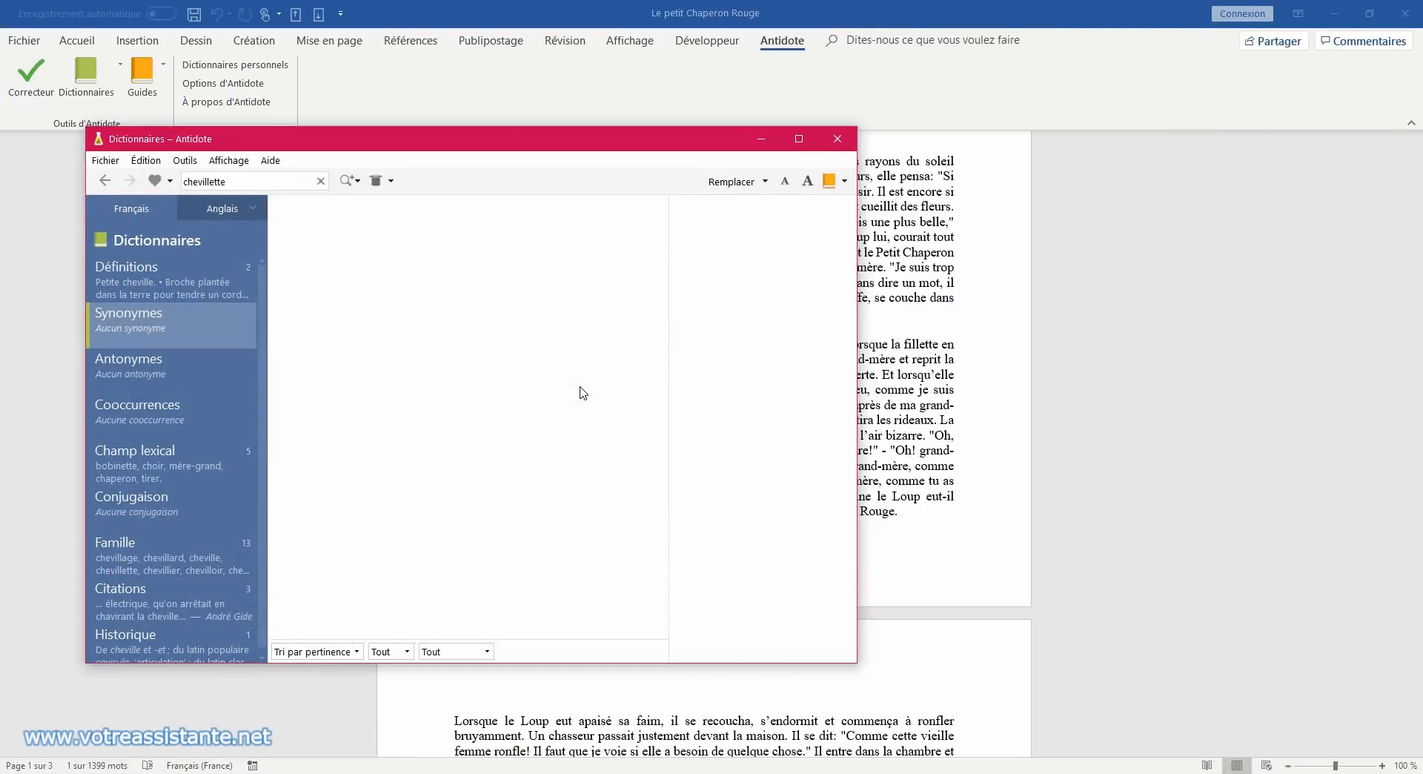
click(147, 289)
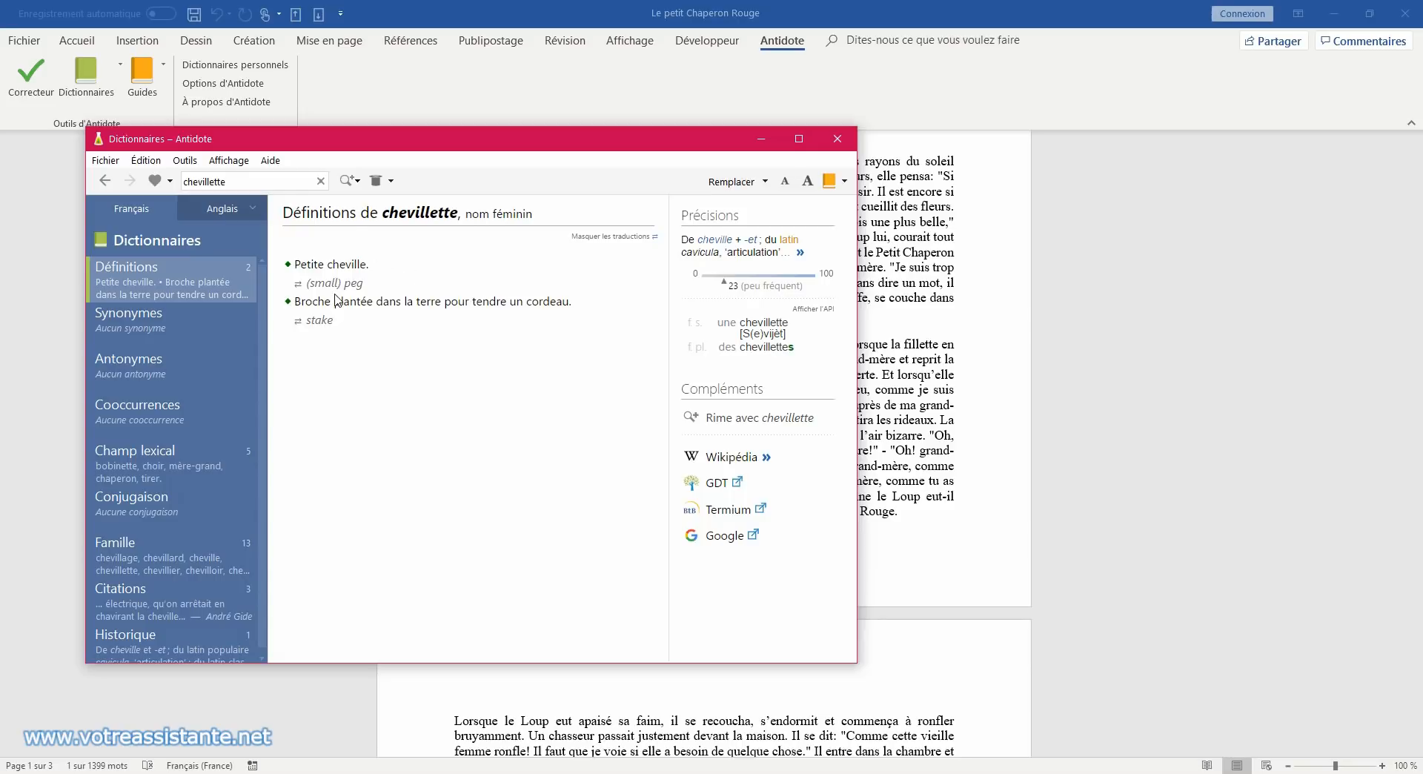
click(145, 378)
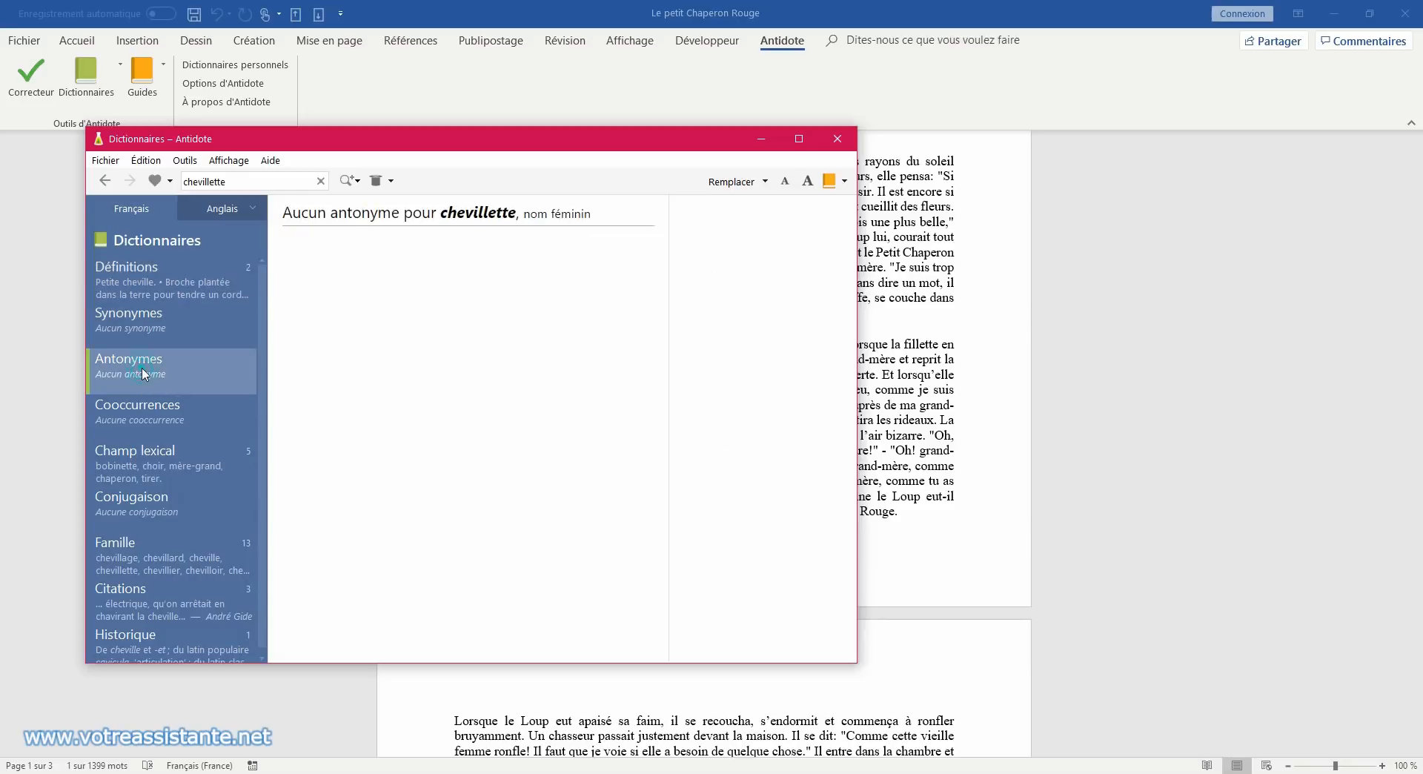
click(151, 417)
click(832, 140)
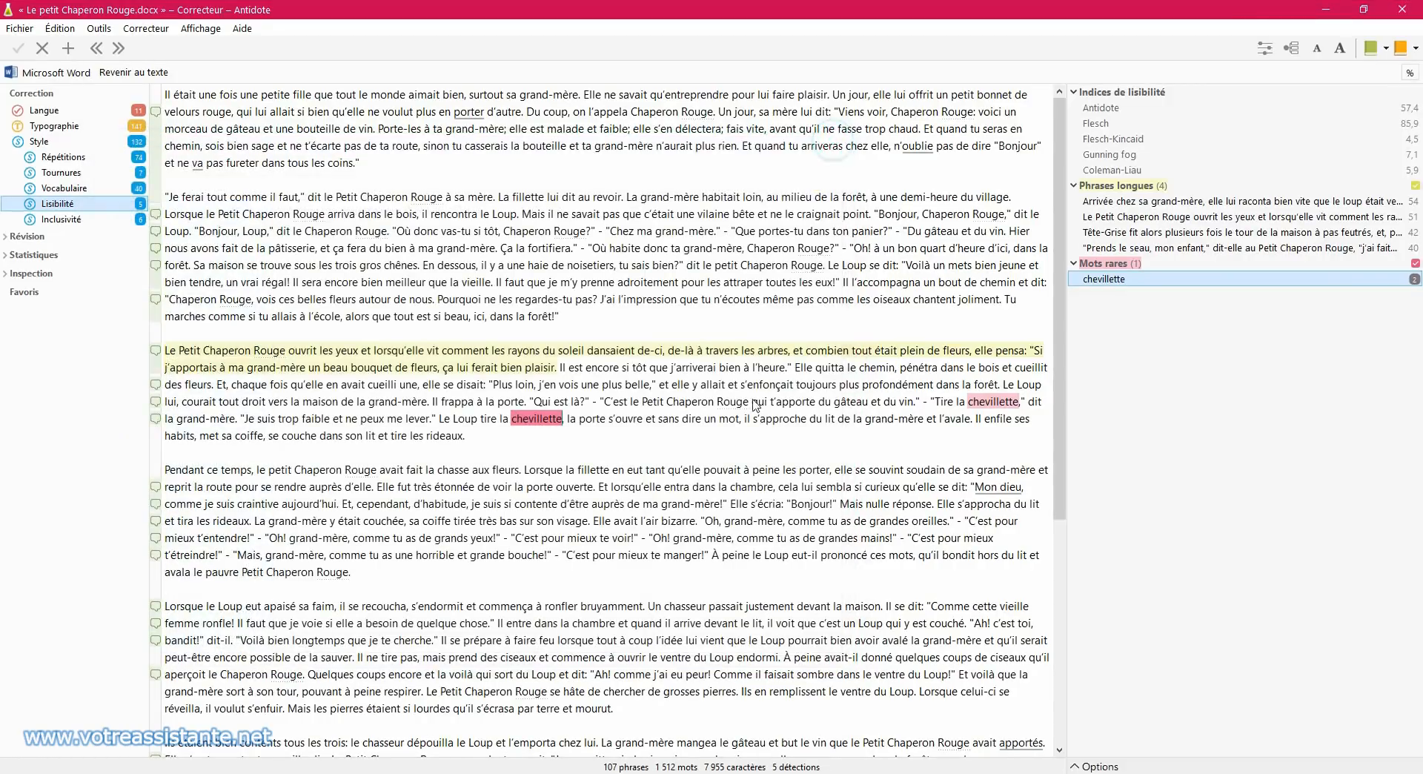
Look up "bouche" from "une horrible et grande bouche" in the dictionary and review its definitions, synonyms, antonyms and co-occurrences
click(541, 504)
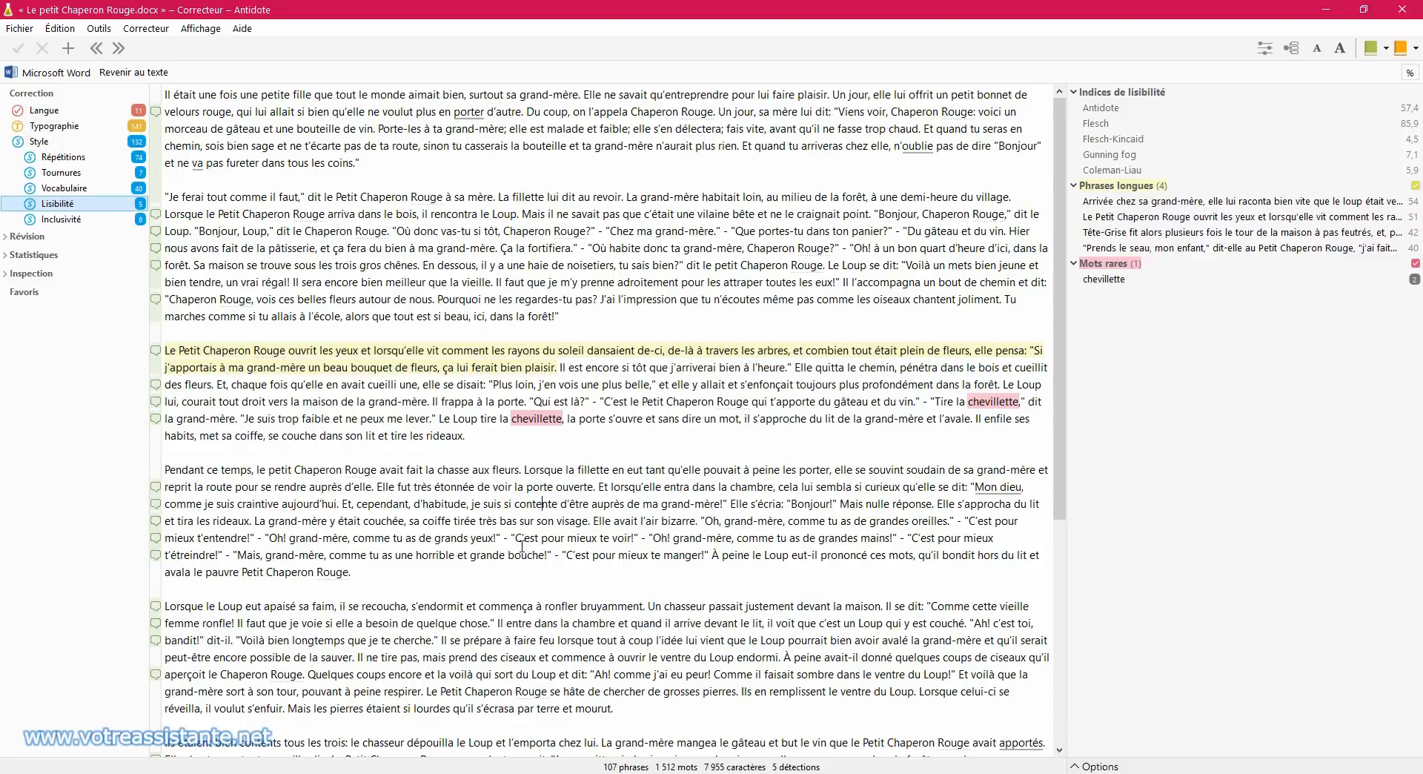
double_click(521, 556)
right_click(522, 556)
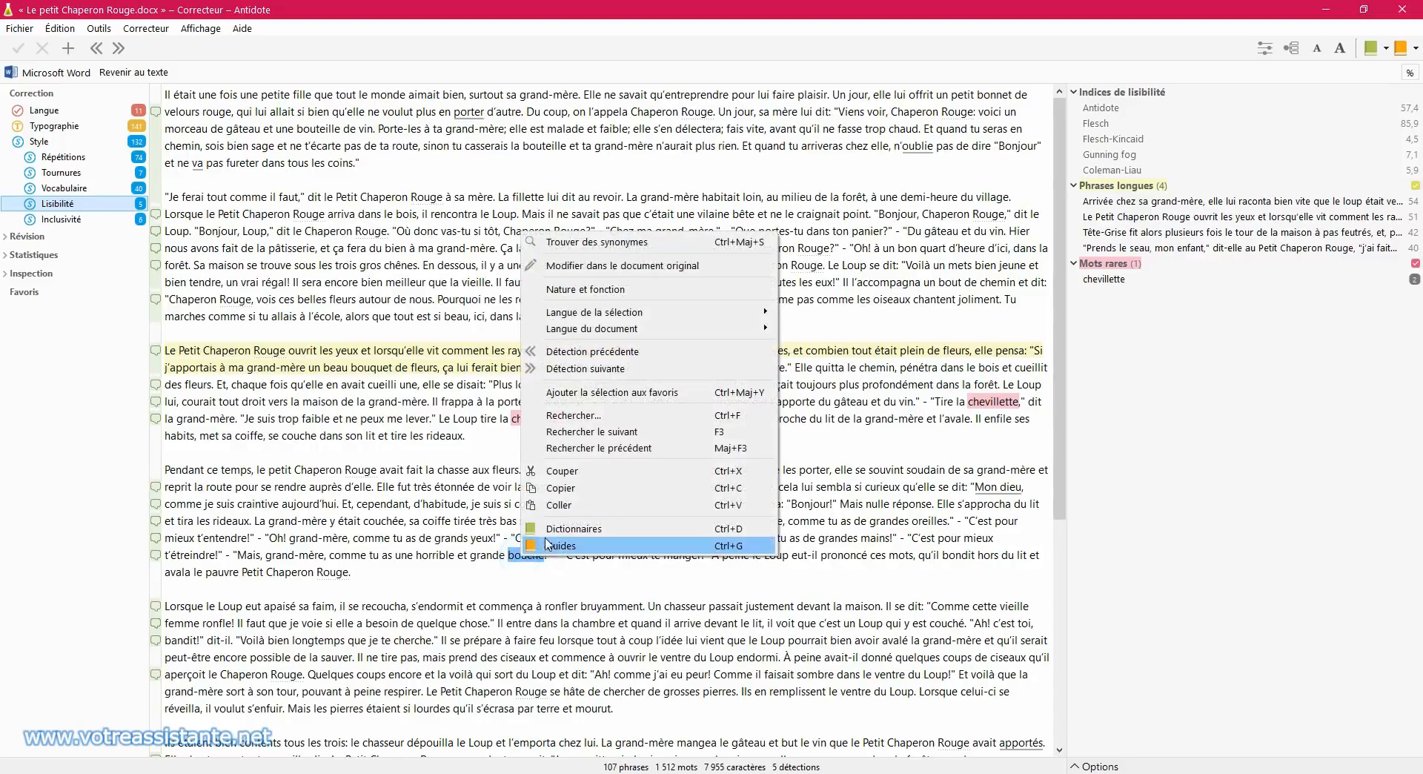
click(552, 540)
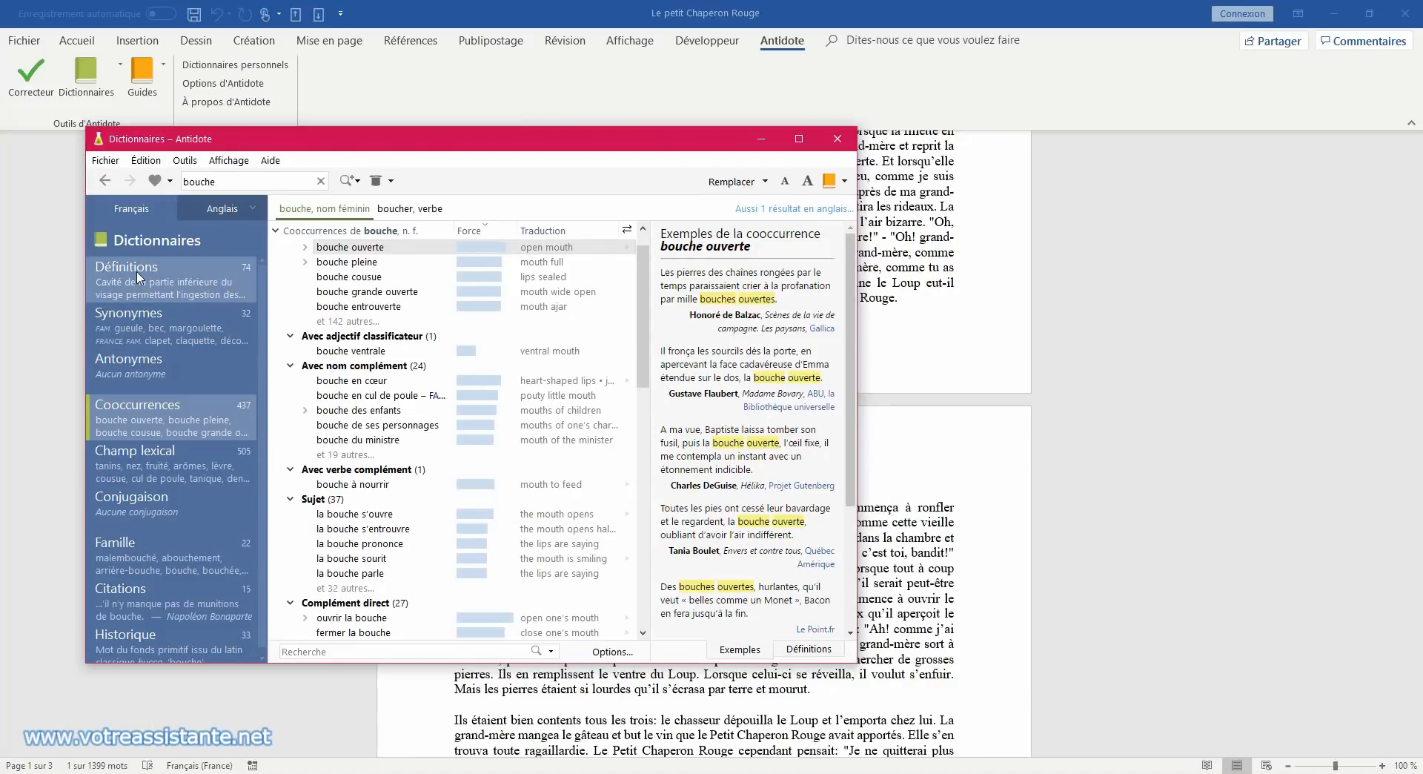
click(138, 277)
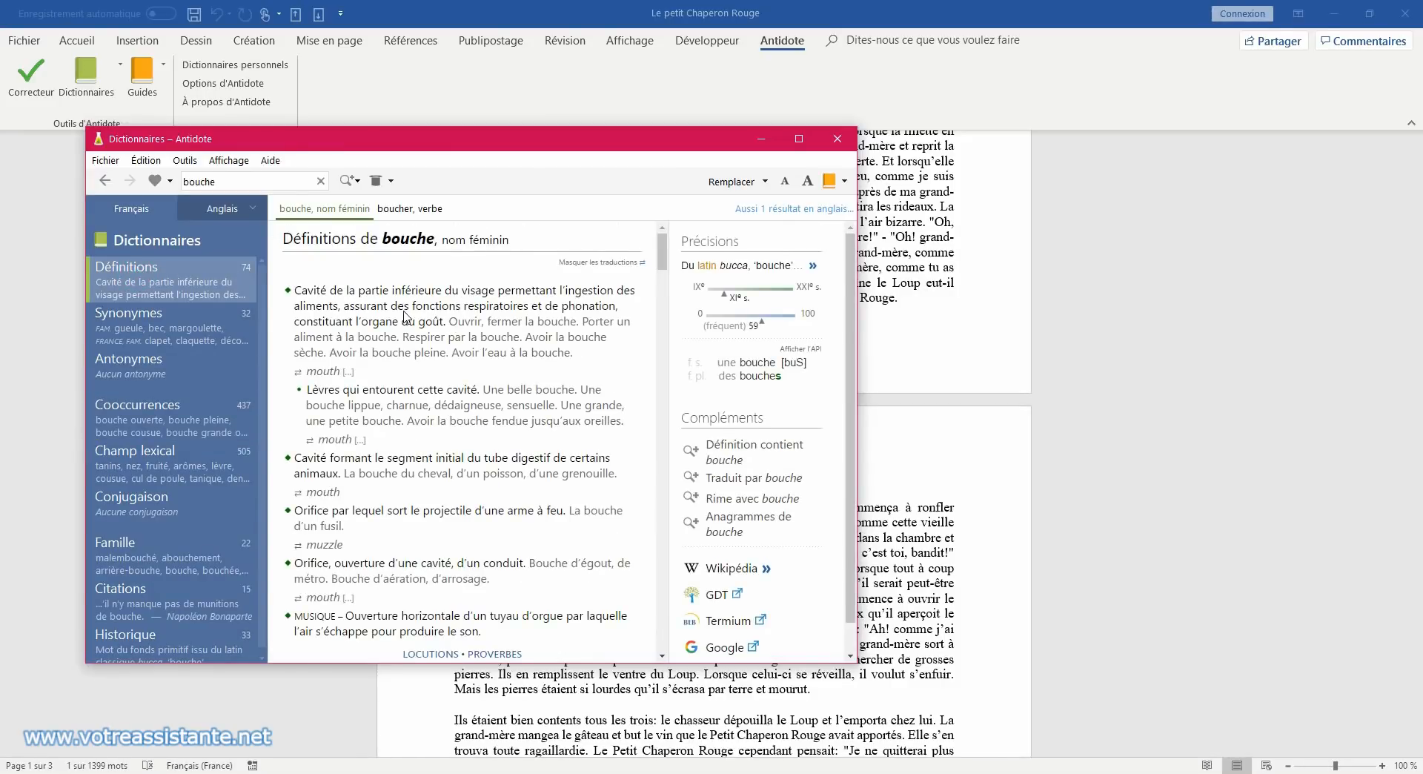
click(124, 320)
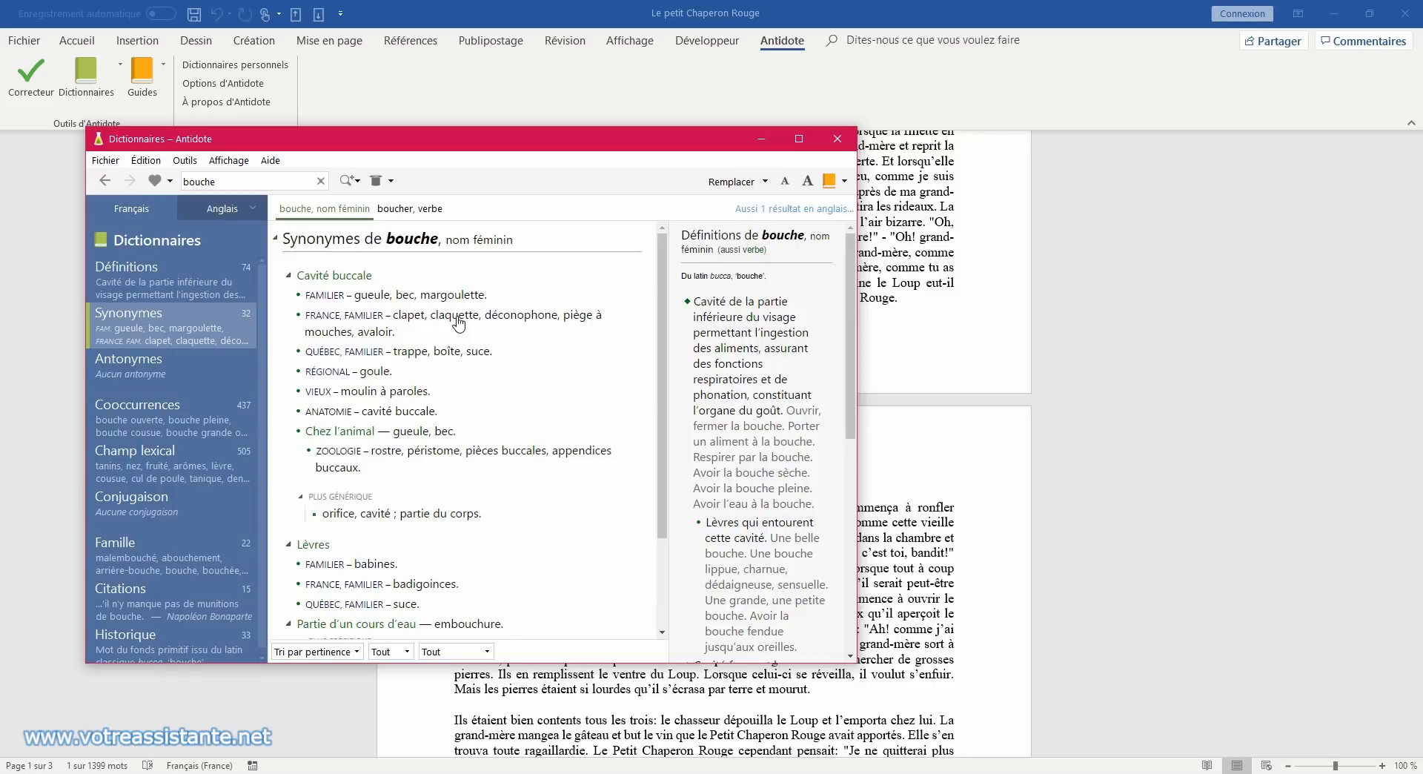
click(133, 380)
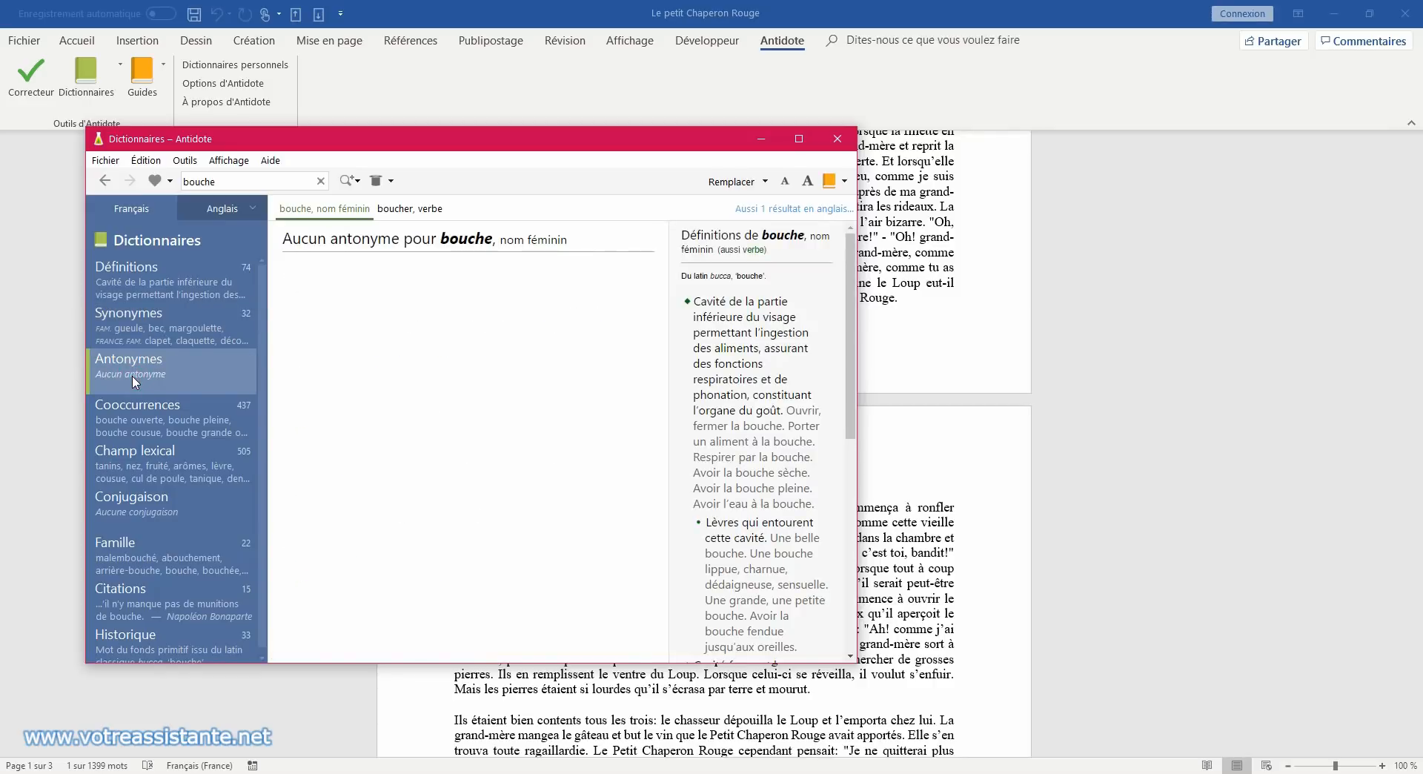
click(162, 424)
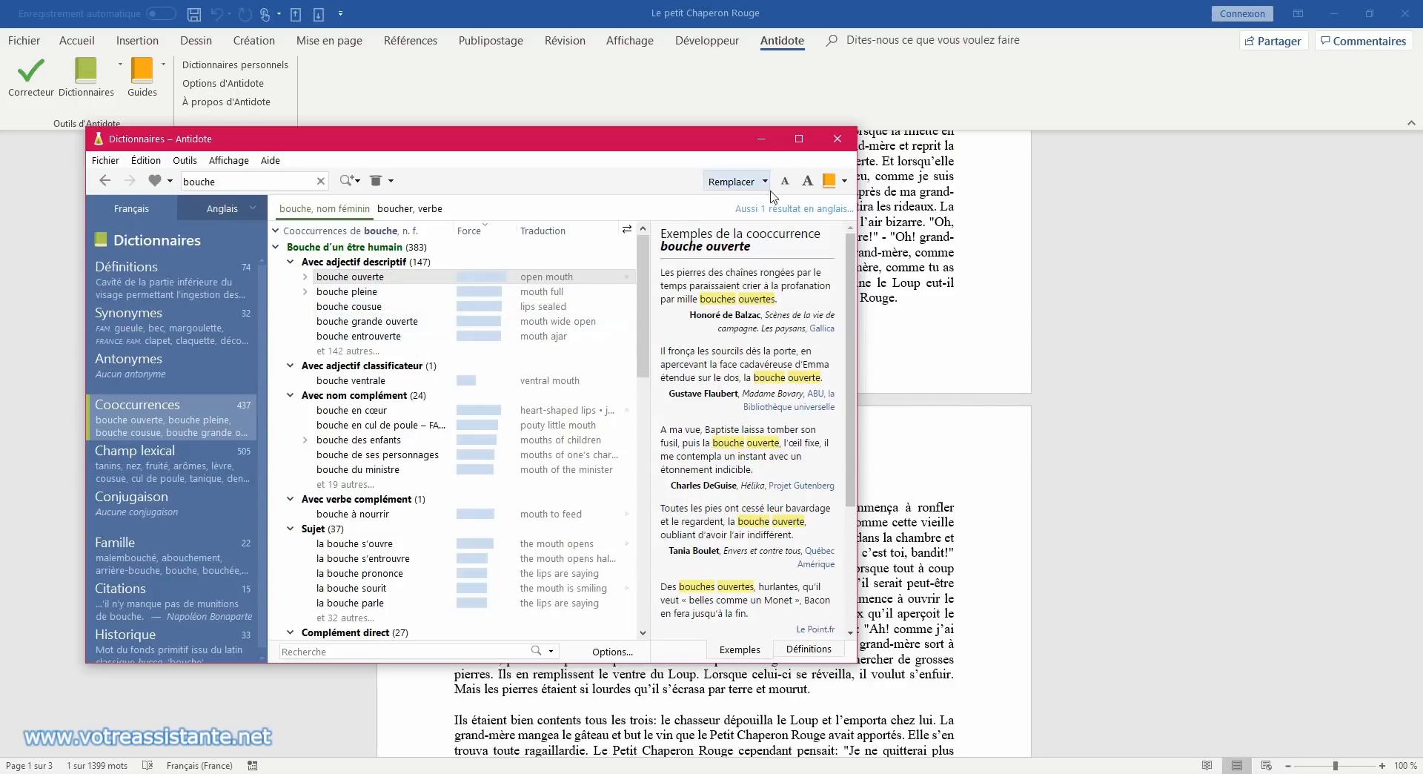
click(838, 138)
Examine the closing test sentences in the Antidote corrector and in the Word document, returning to the corrector
scroll(715, 694, down, 4)
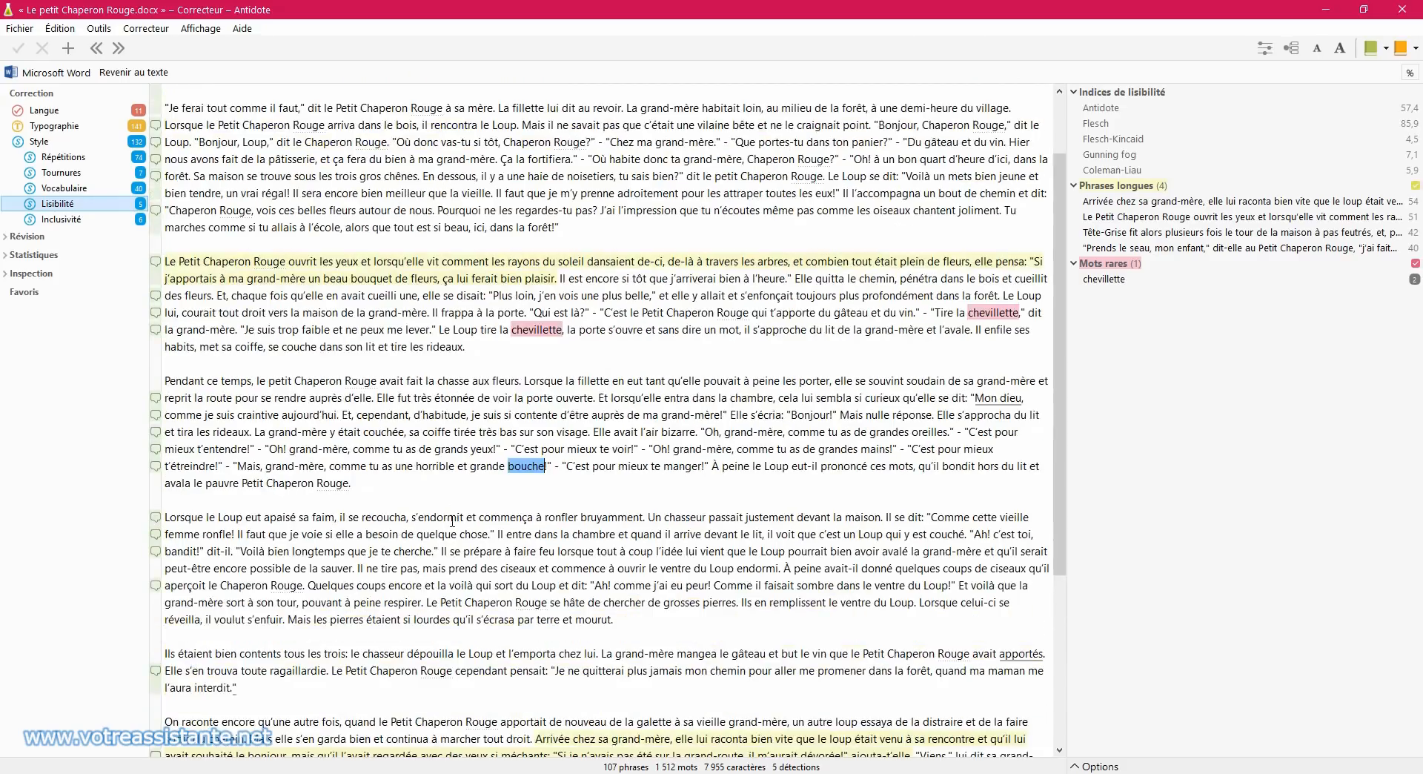
scroll(452, 527, down, 3)
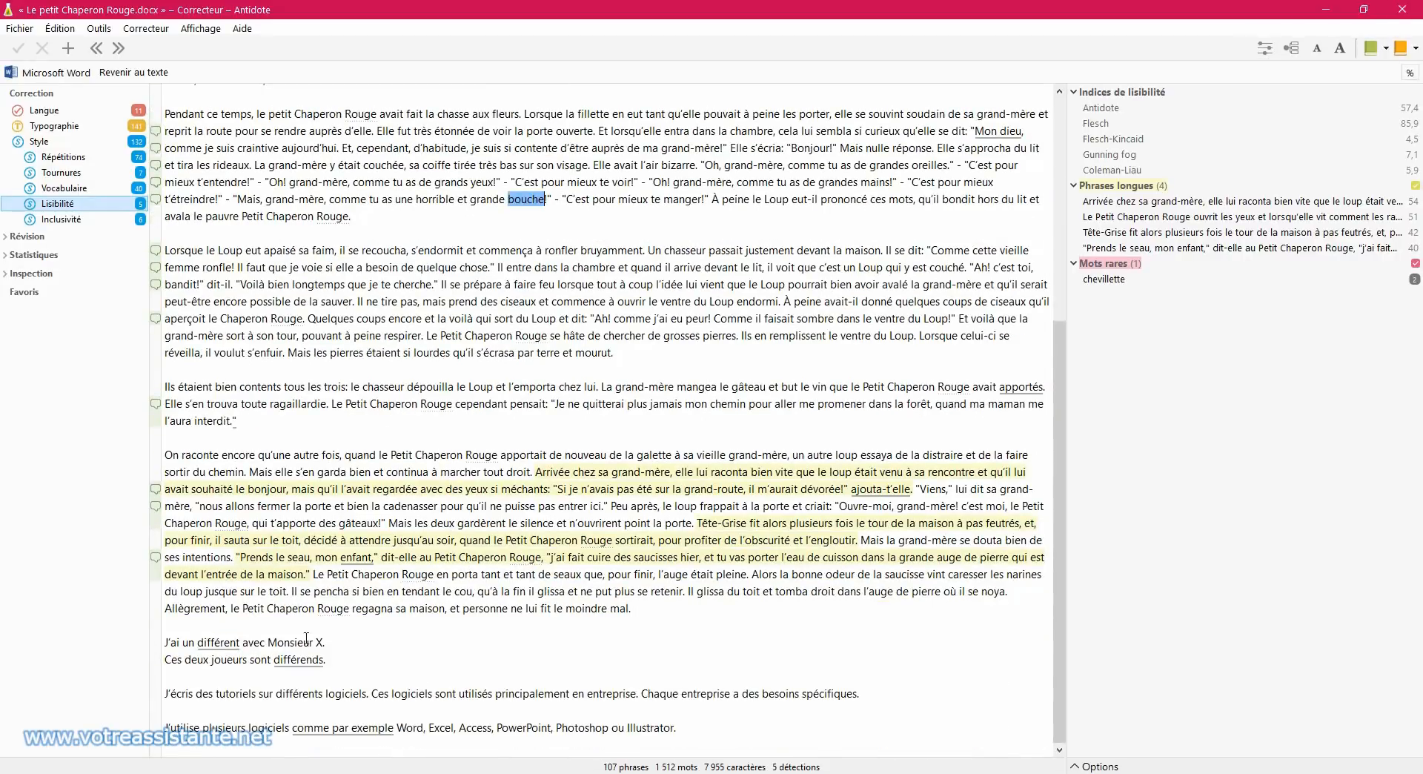
click(319, 773)
click(287, 763)
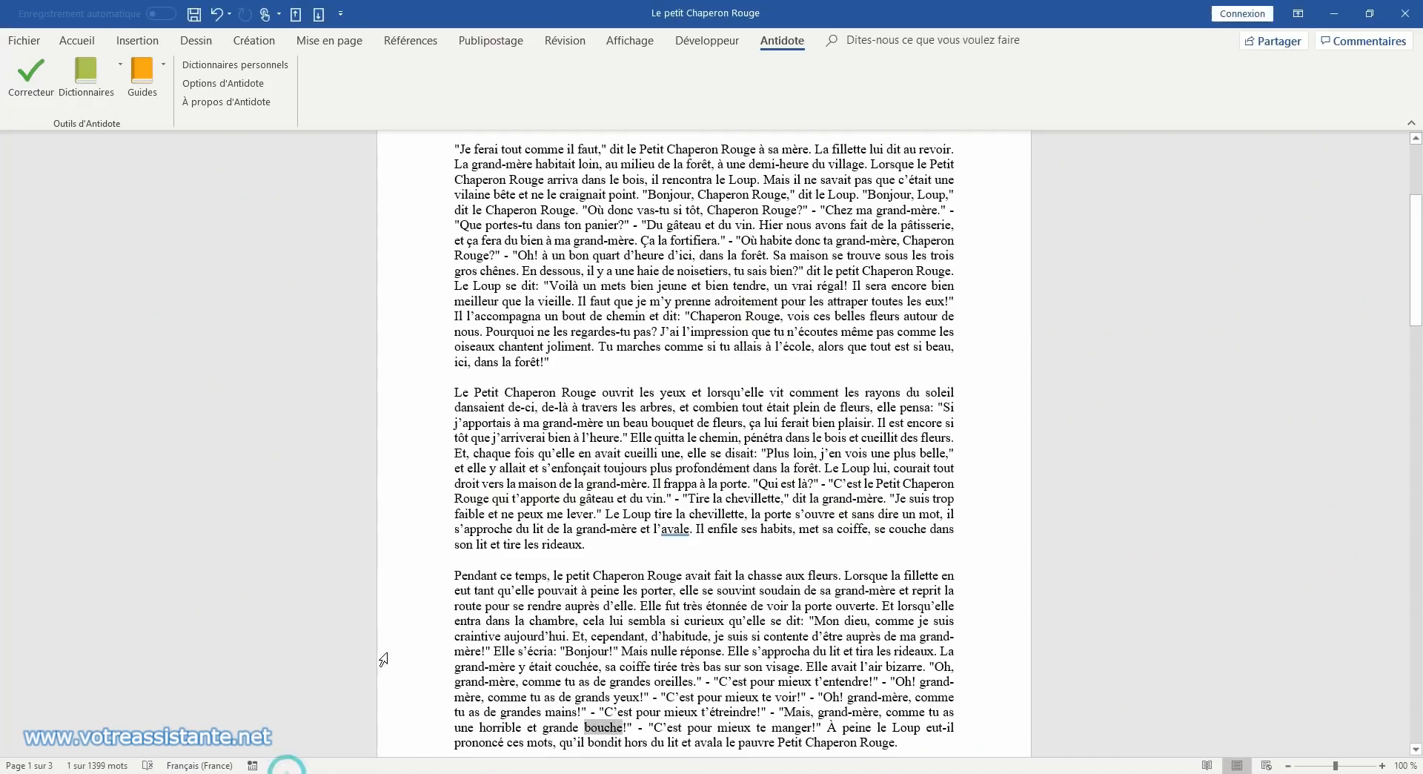
scroll(473, 656, down, 12)
scroll(473, 656, down, 10)
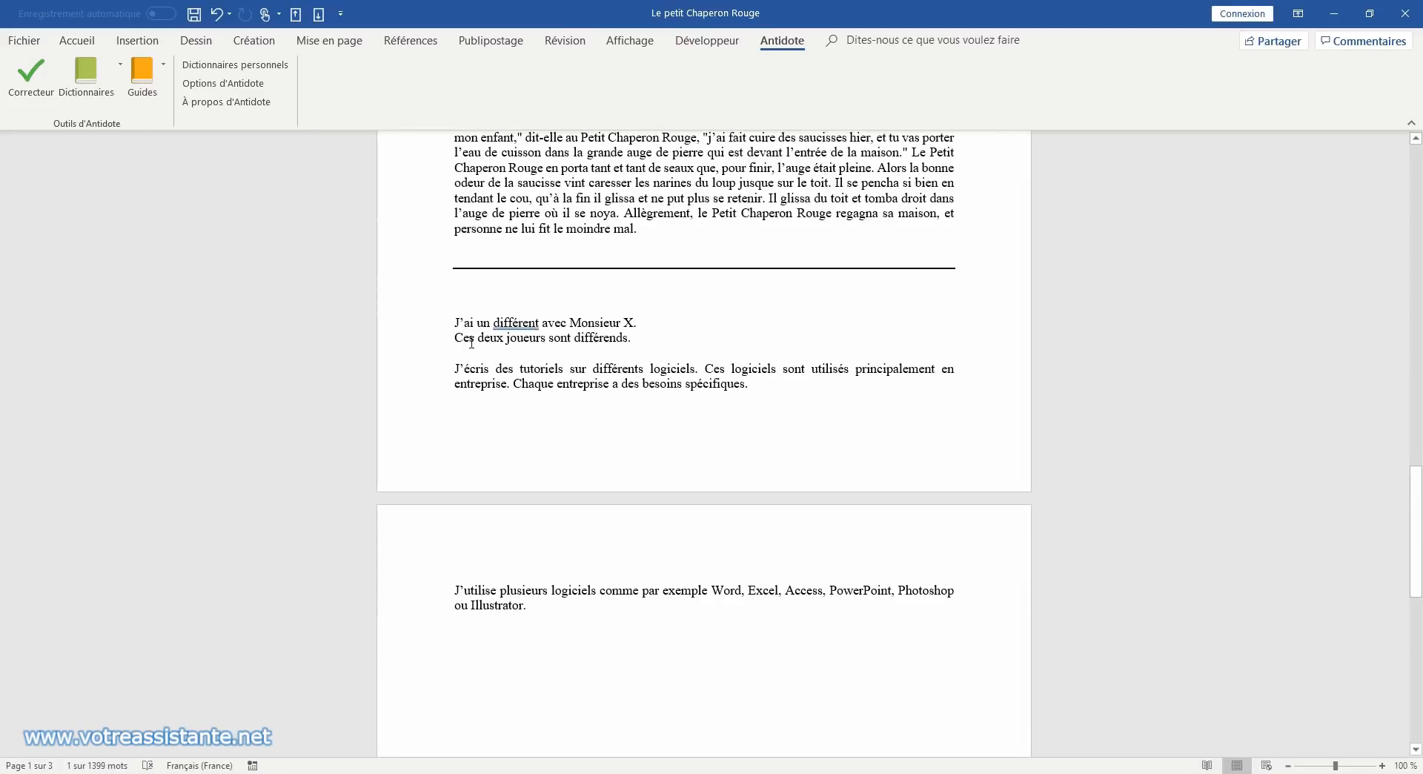
click(364, 773)
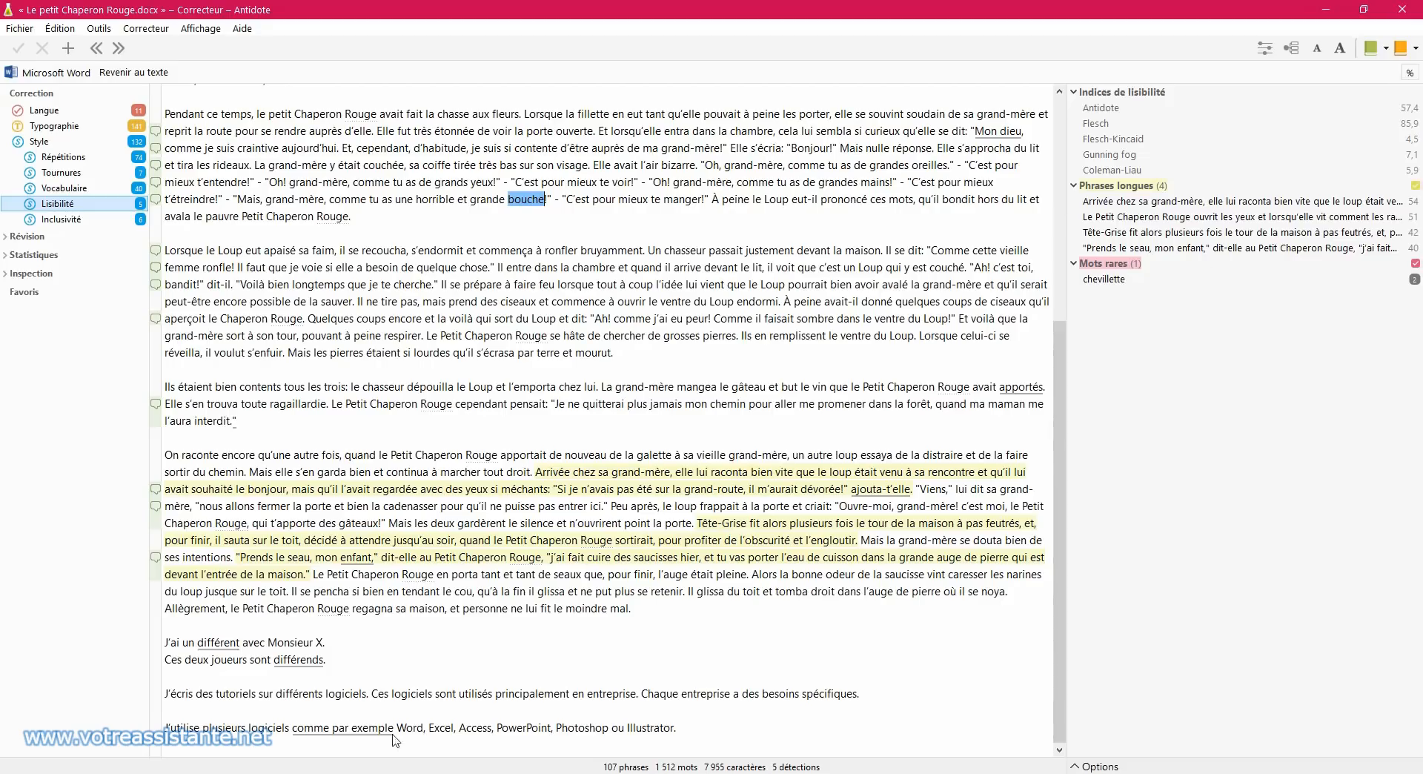
Correct "différent" to "différend" in "J'ai un différent avec Monsieur X." and view the detection on "Rouge" in the paragraph above
click(219, 643)
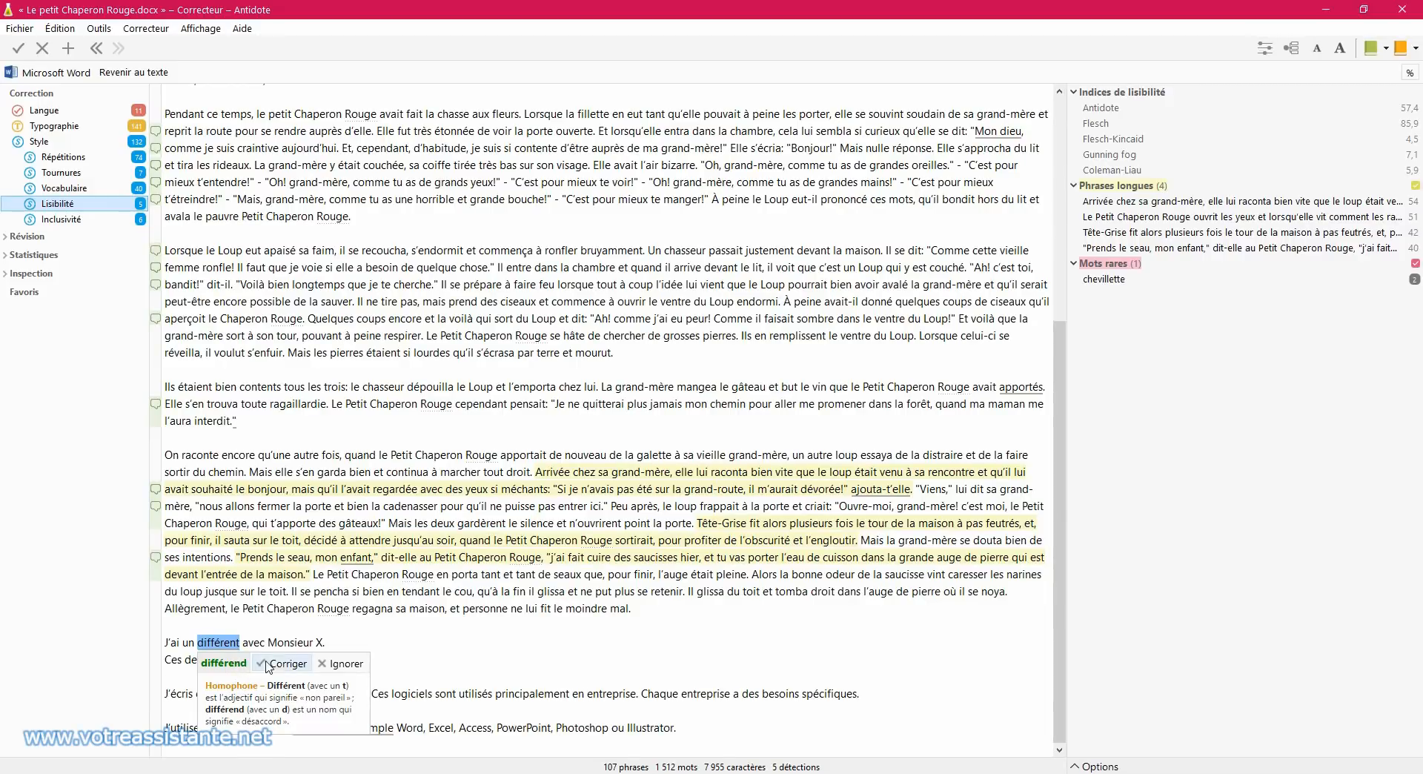
click(284, 663)
click(351, 608)
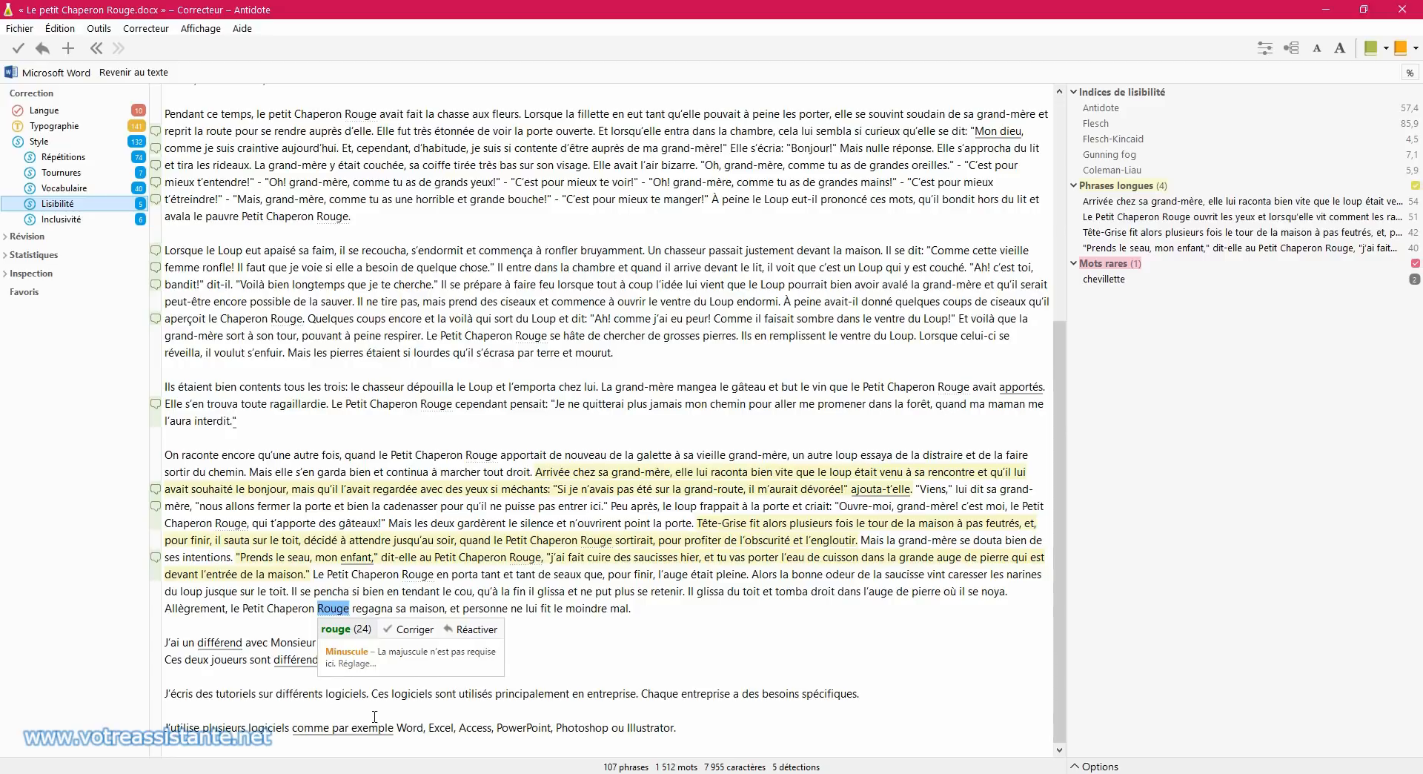
click(254, 677)
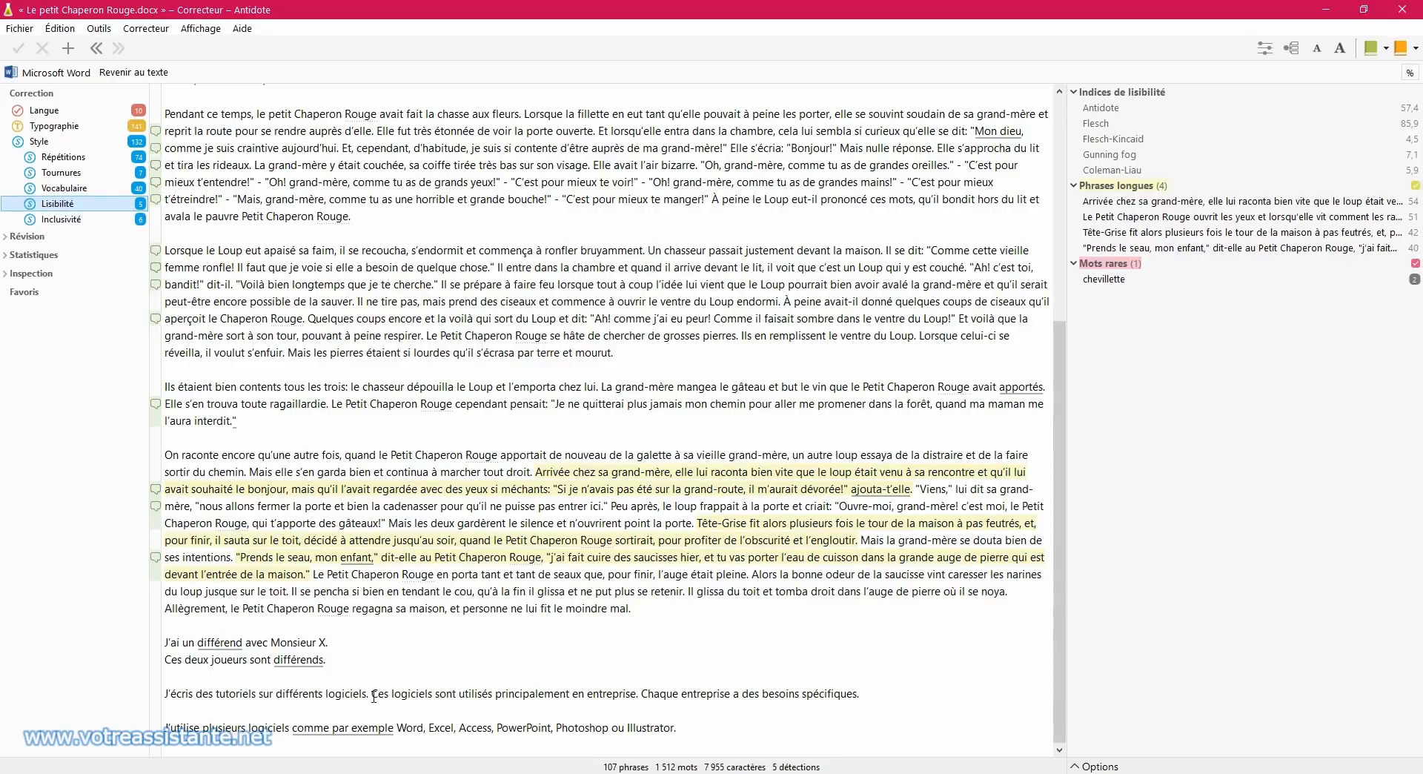
click(358, 657)
Switch to Word and add the paragraph "Pour pallier à ce problème, nous allons…" below "Ces deux joueurs sont différends.", separated by an empty line
click(319, 773)
click(198, 725)
scroll(502, 626, down, 5)
click(660, 499)
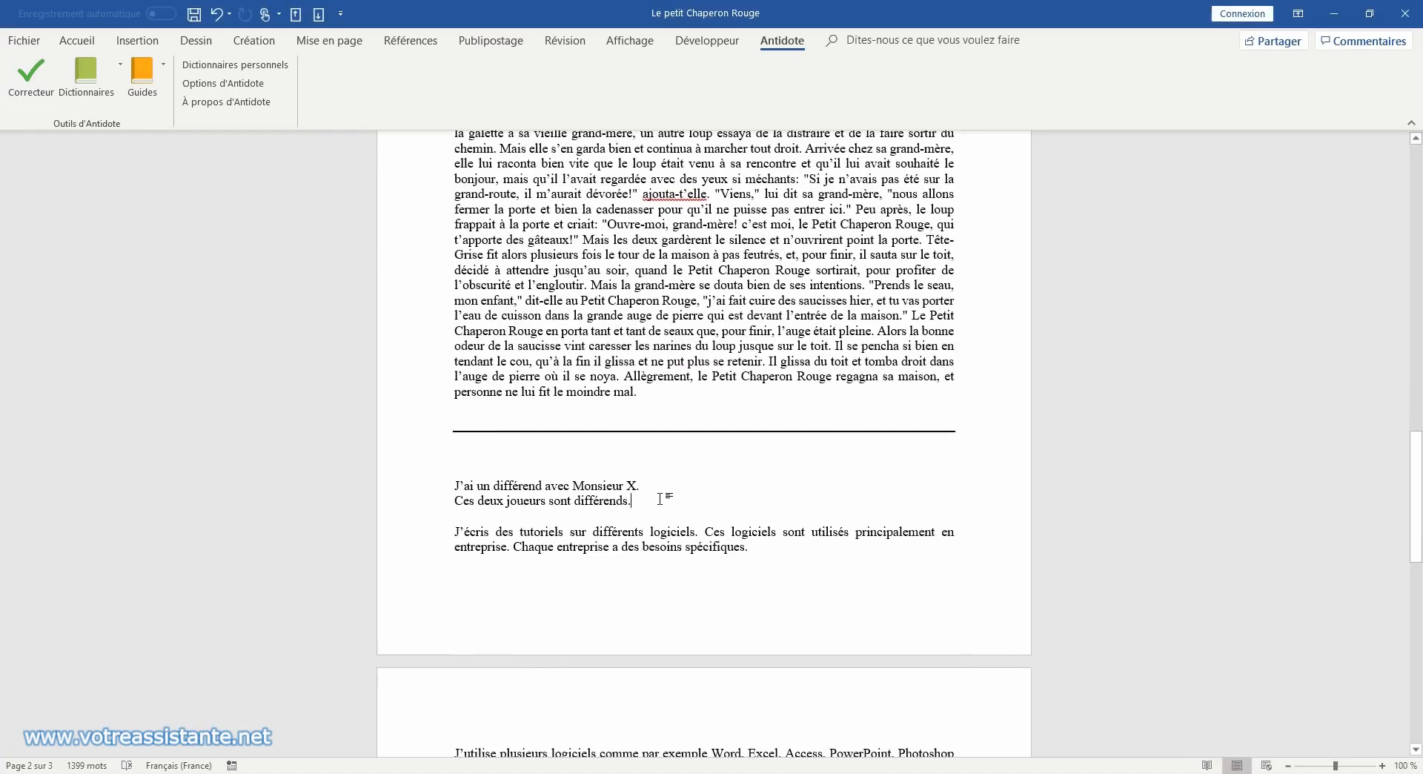
key(Return)
key(Return)
text(Pour )
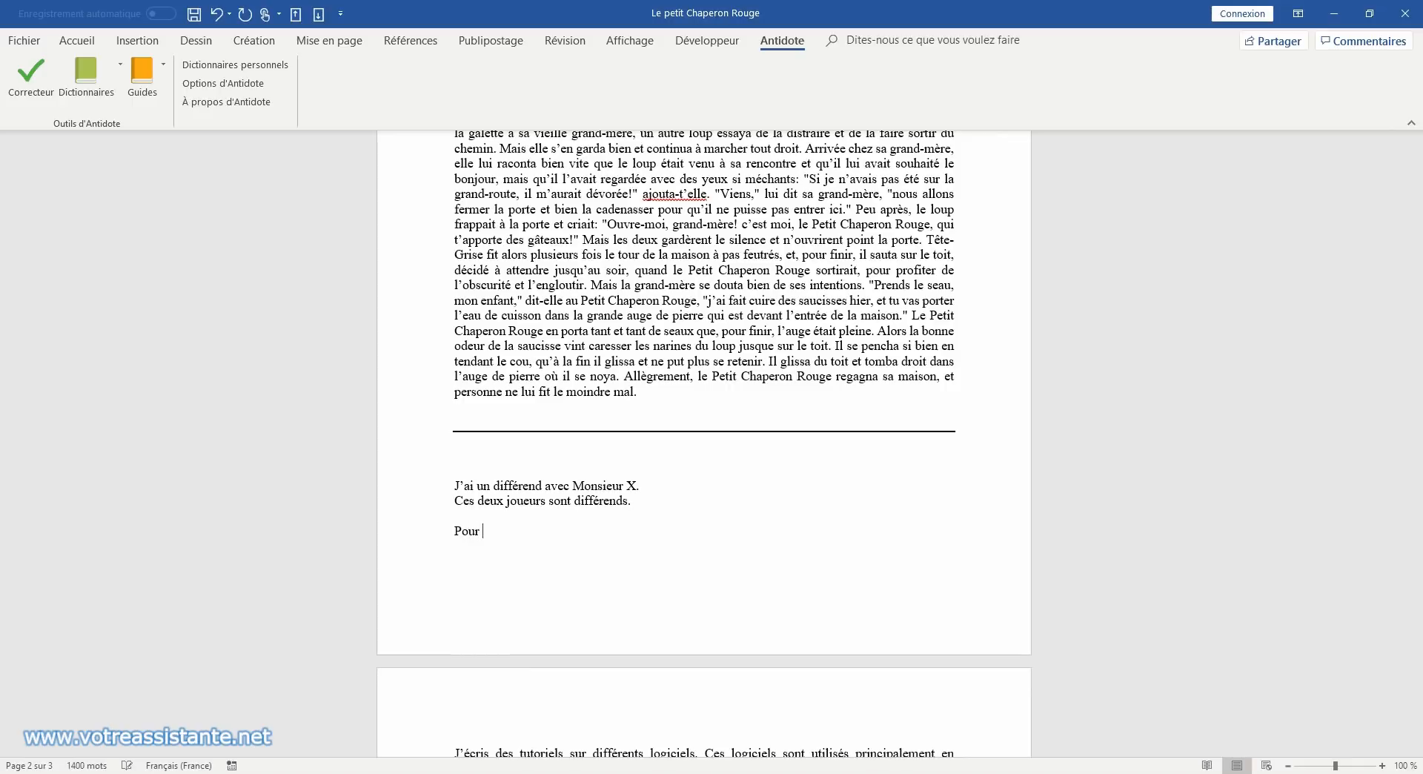
text(pallier à ce problème, nous allons…)
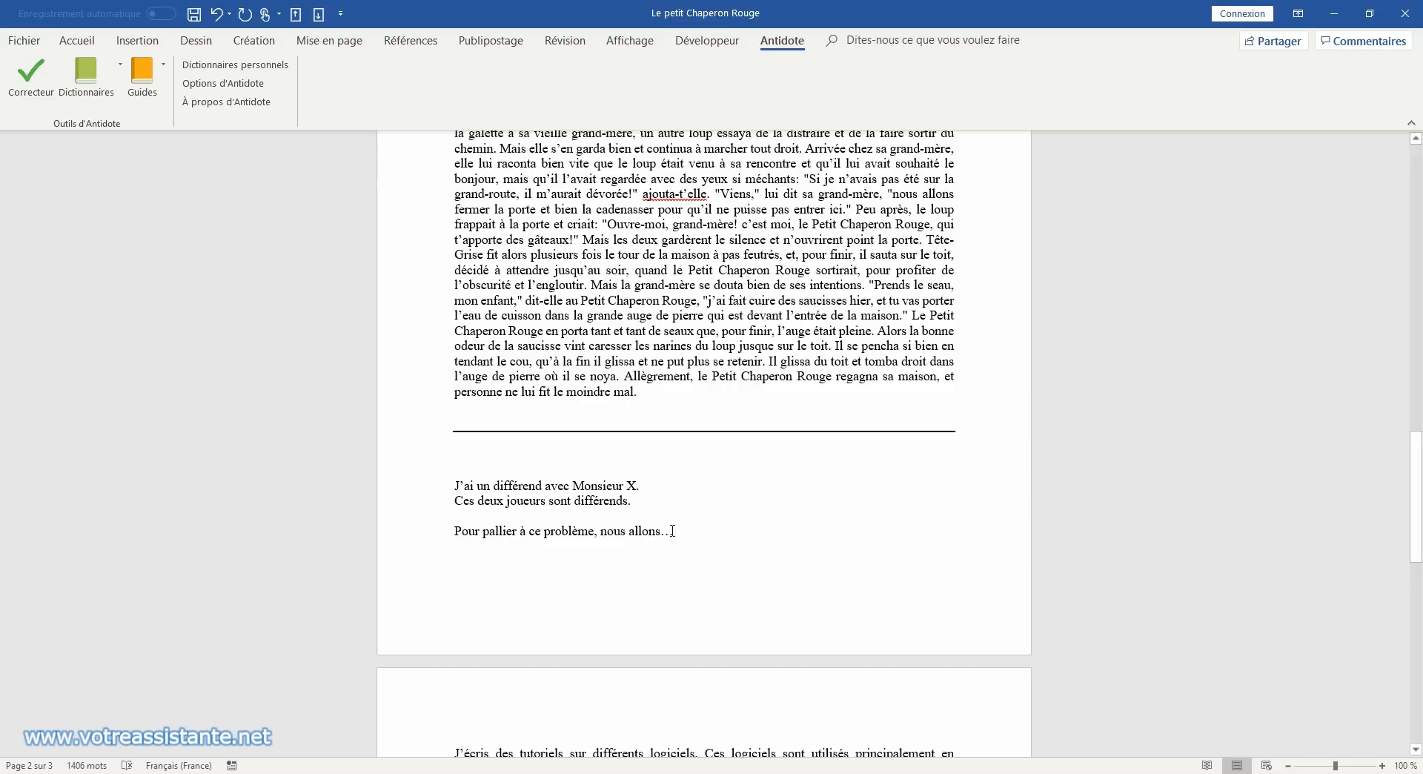
Return to the Antidote corrector and examine the dictionary co-occurrences of "pallier", including "pallier en partie" and "viser à pallier"
click(389, 772)
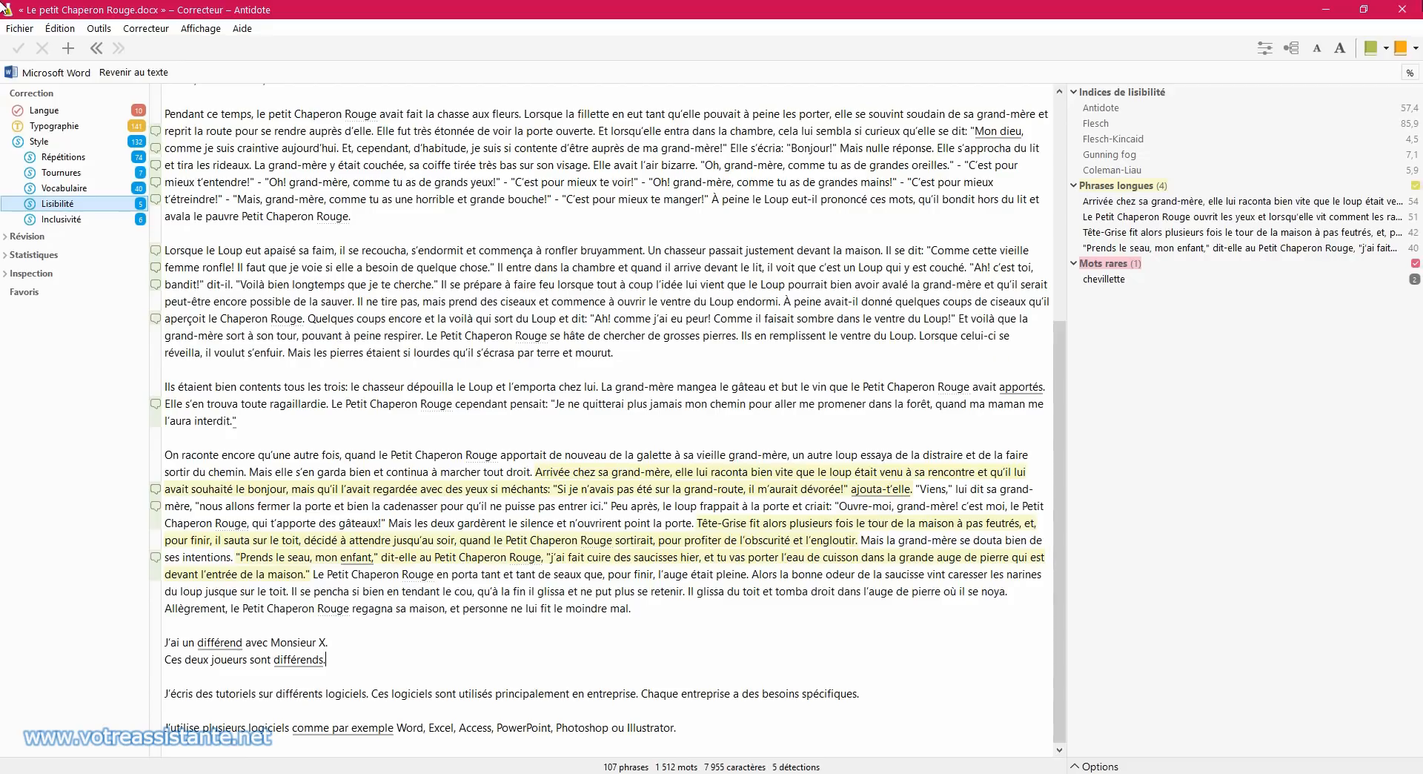
scroll(334, 633, down, 1)
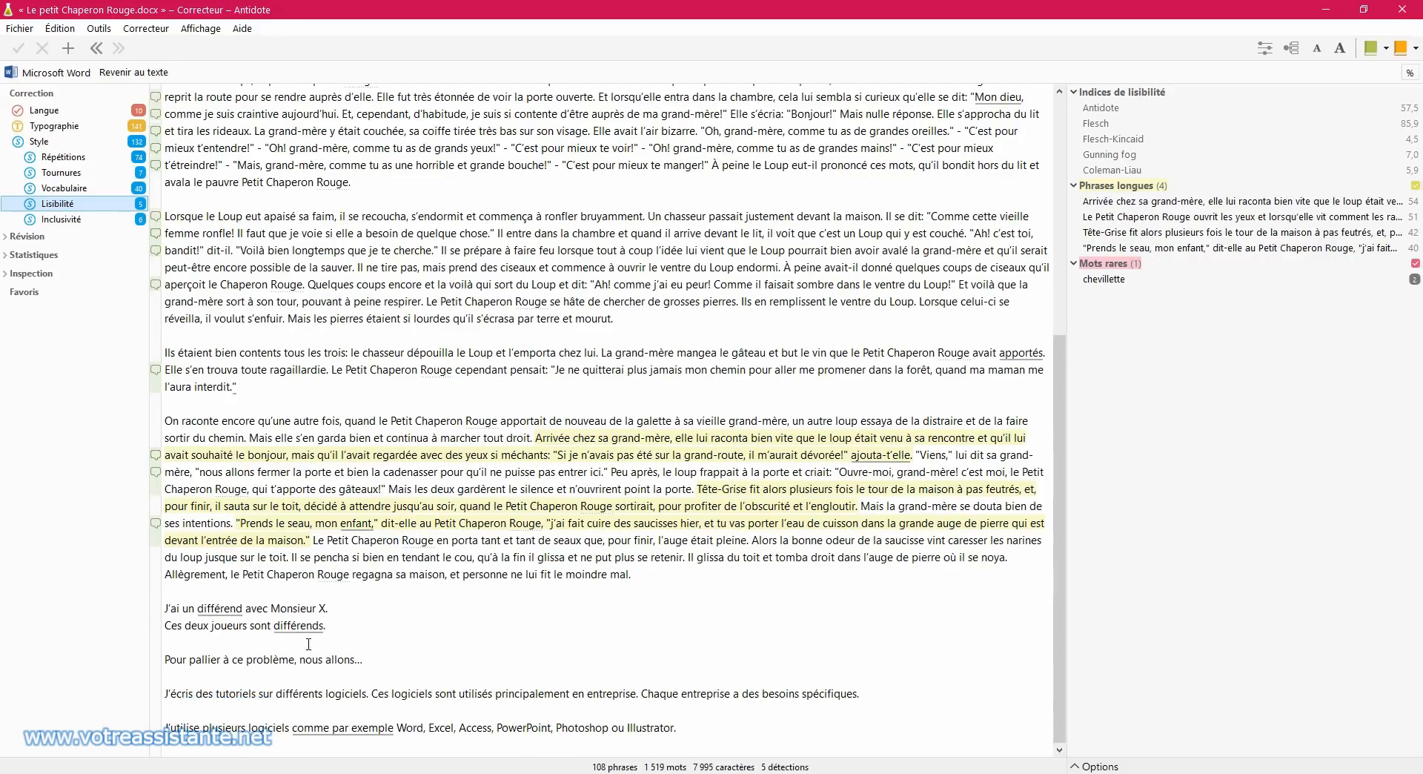
double_click(212, 659)
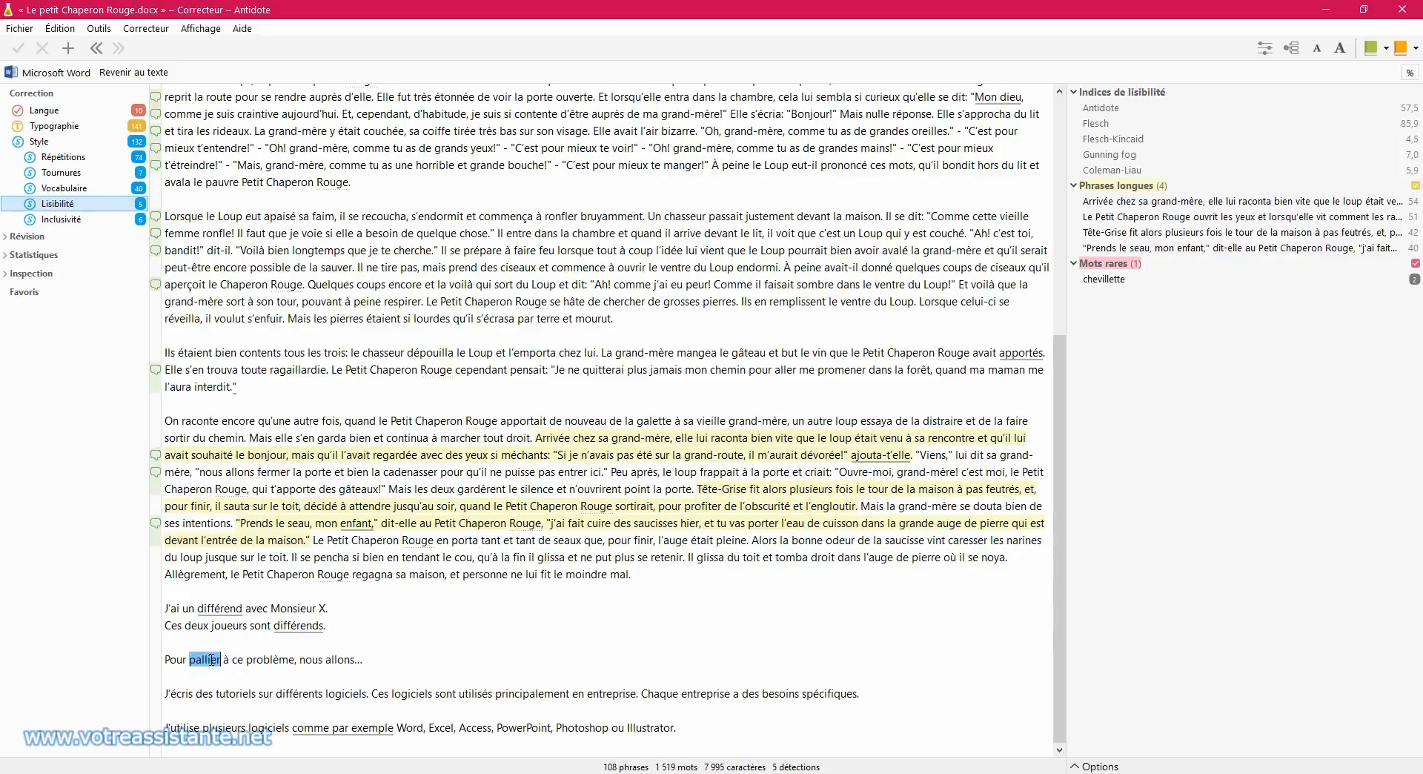
right_click(212, 659)
click(222, 634)
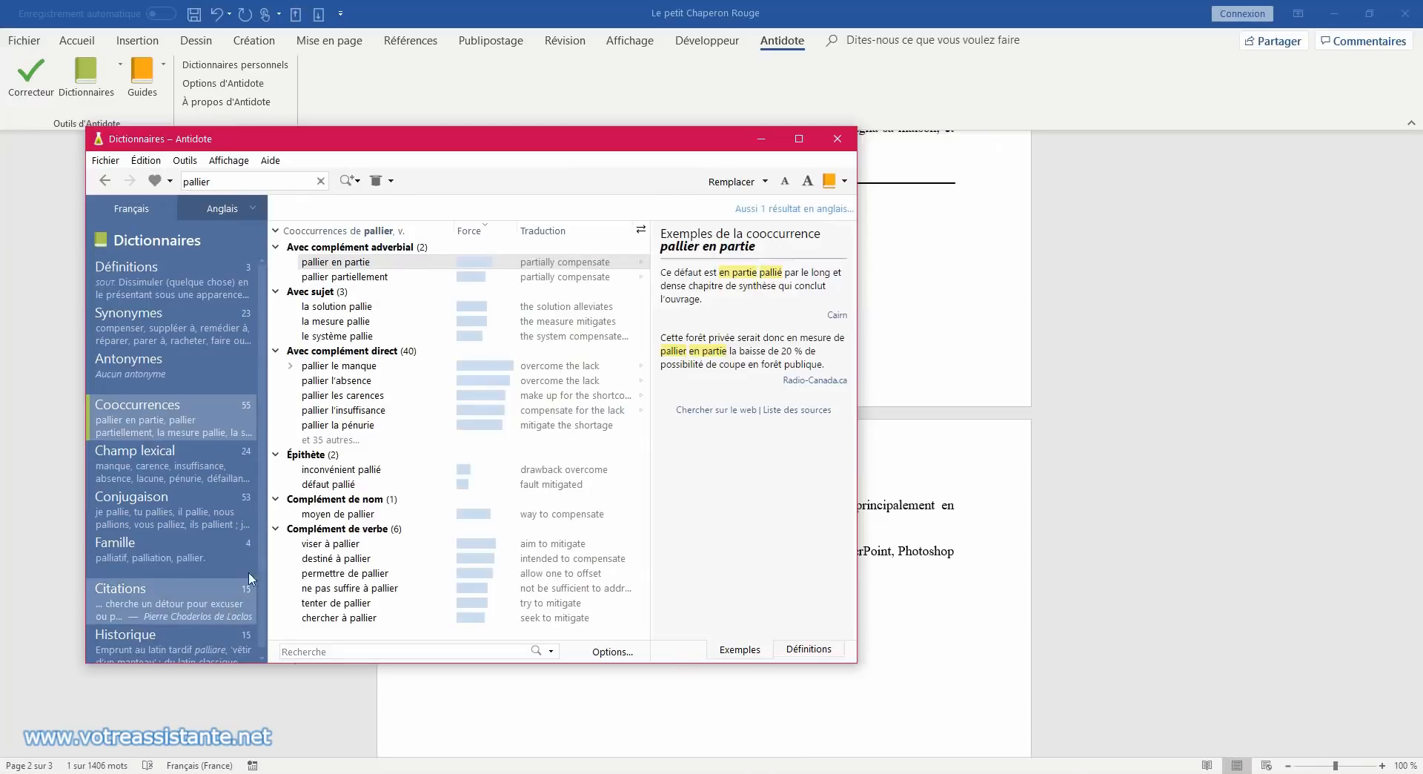
click(384, 266)
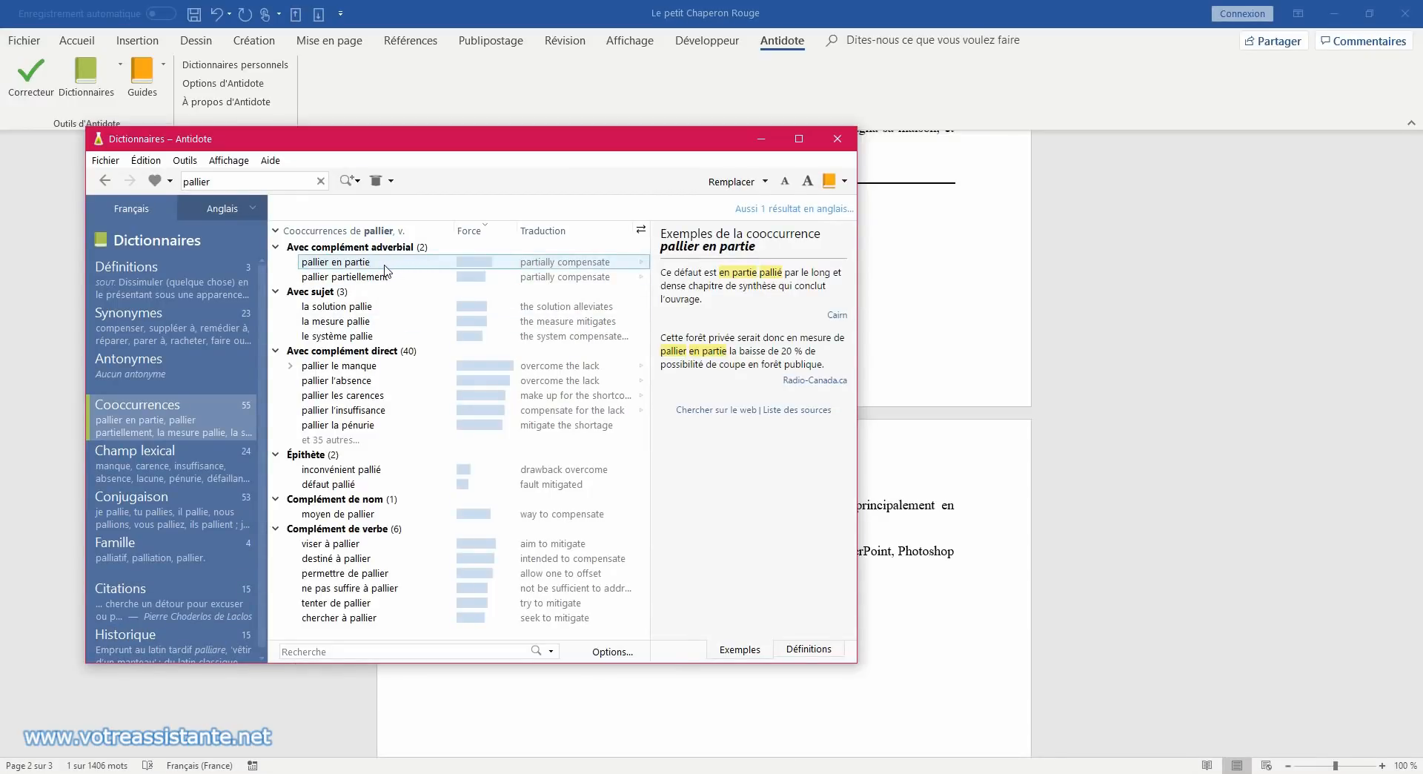
click(353, 545)
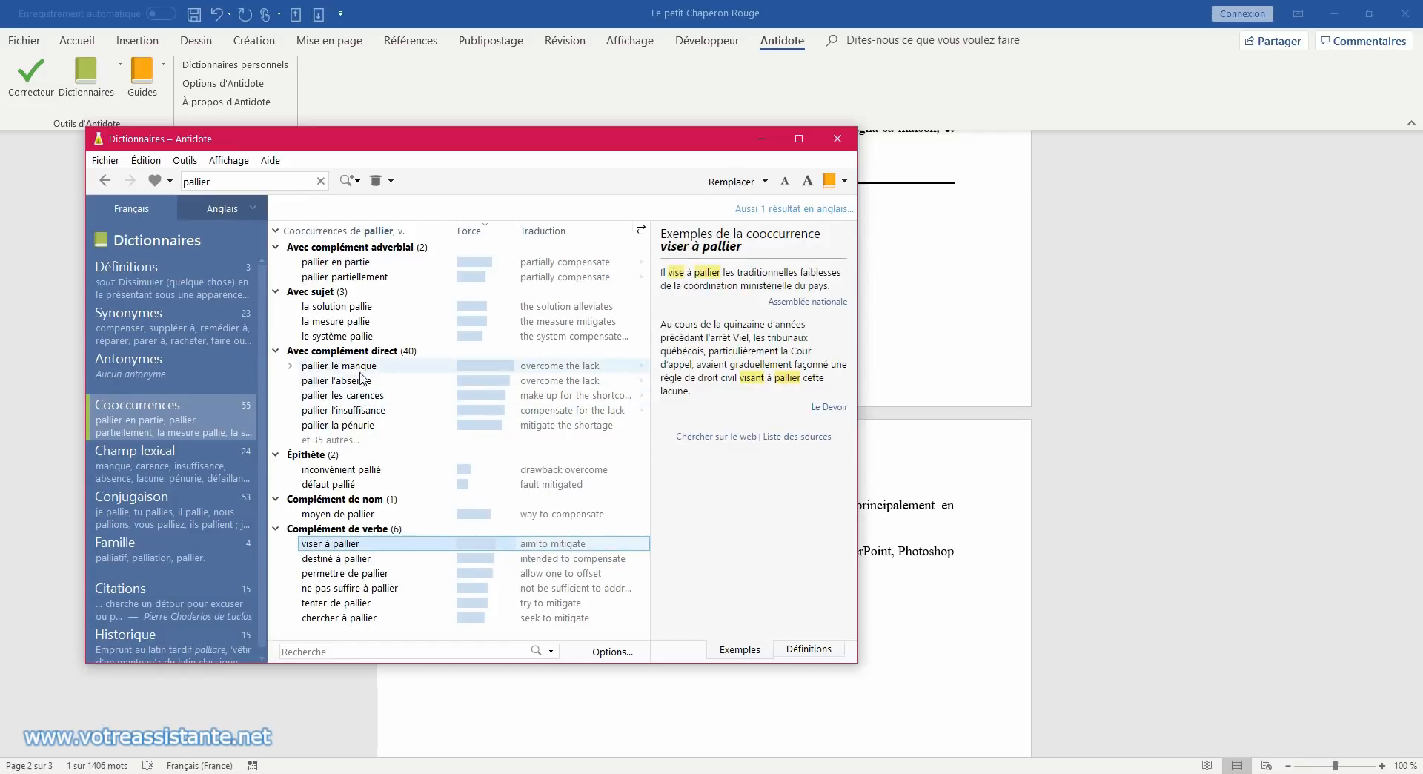
Replace "pallier" in the document text with the co-occurrence "pallier le manque"
click(324, 368)
right_click(324, 365)
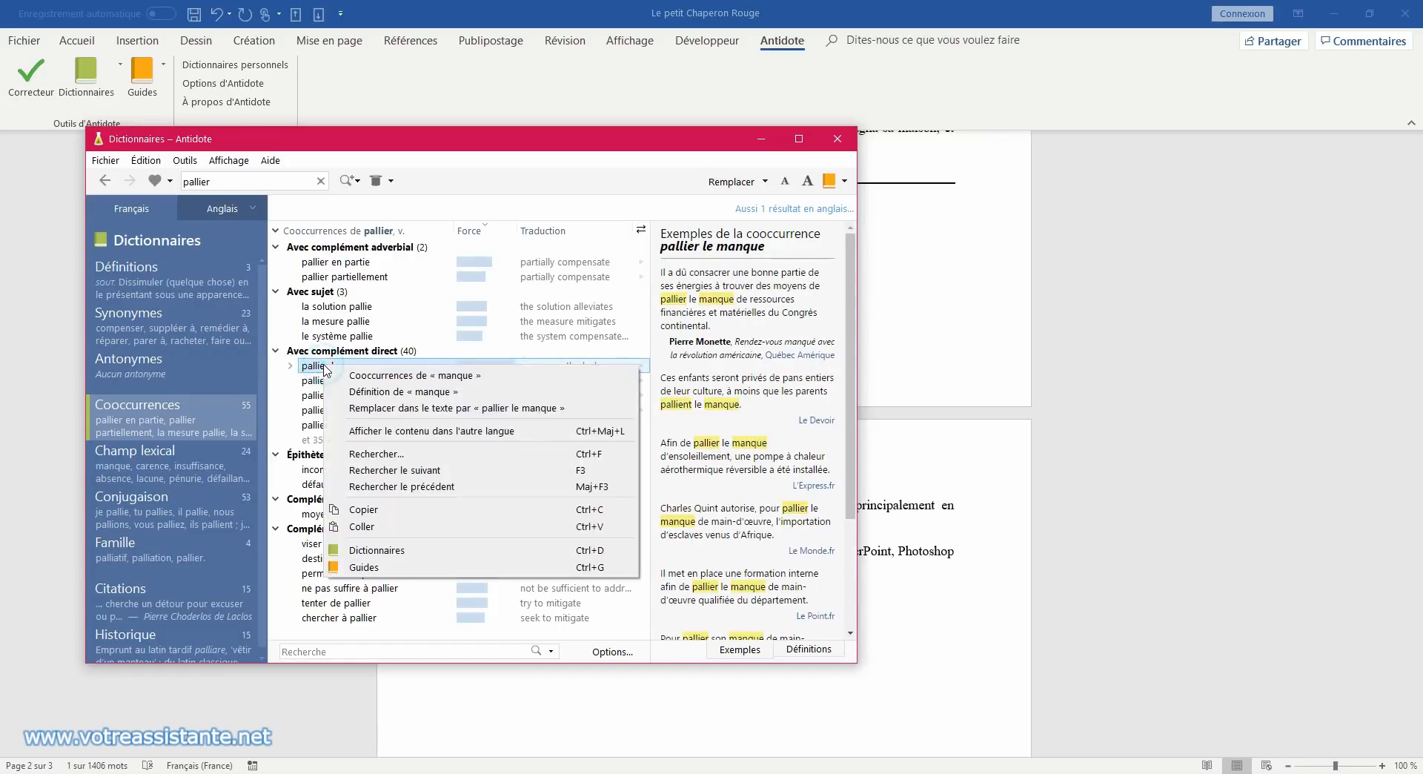
click(385, 410)
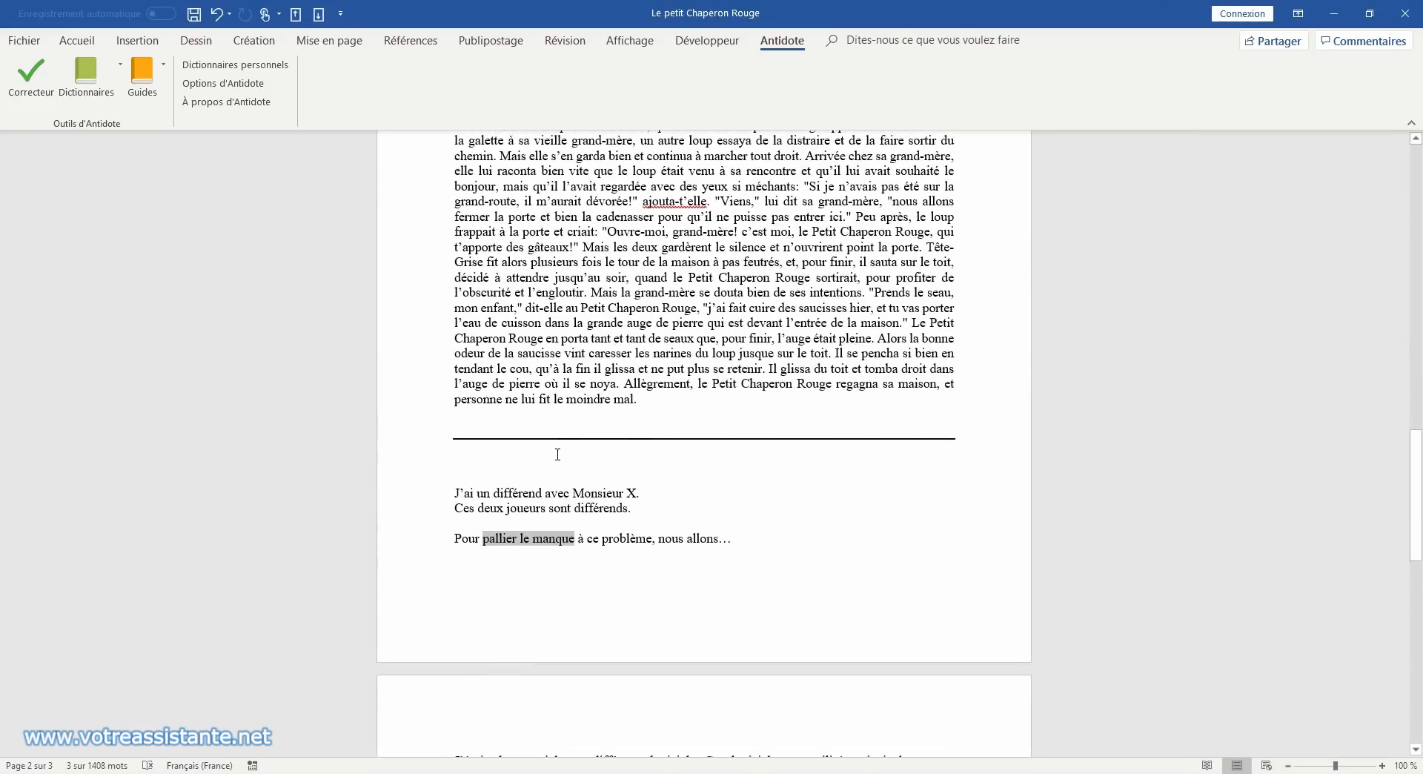
Delete "à ce problème" so that the sentence reads "Pour pallier le manque, nous allons…"
click(580, 538)
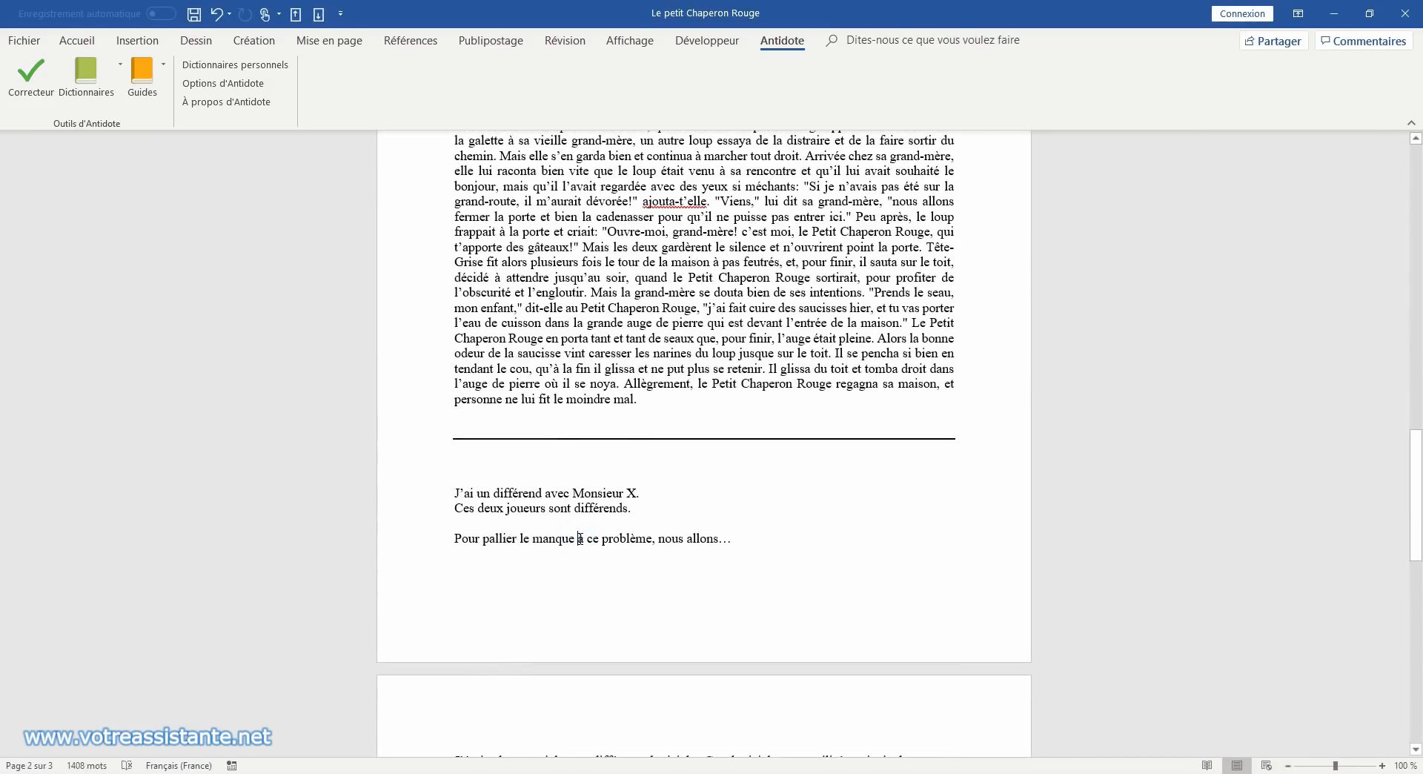
drag(579, 538, 631, 540)
key(Delete)
scroll(671, 541, up, 9)
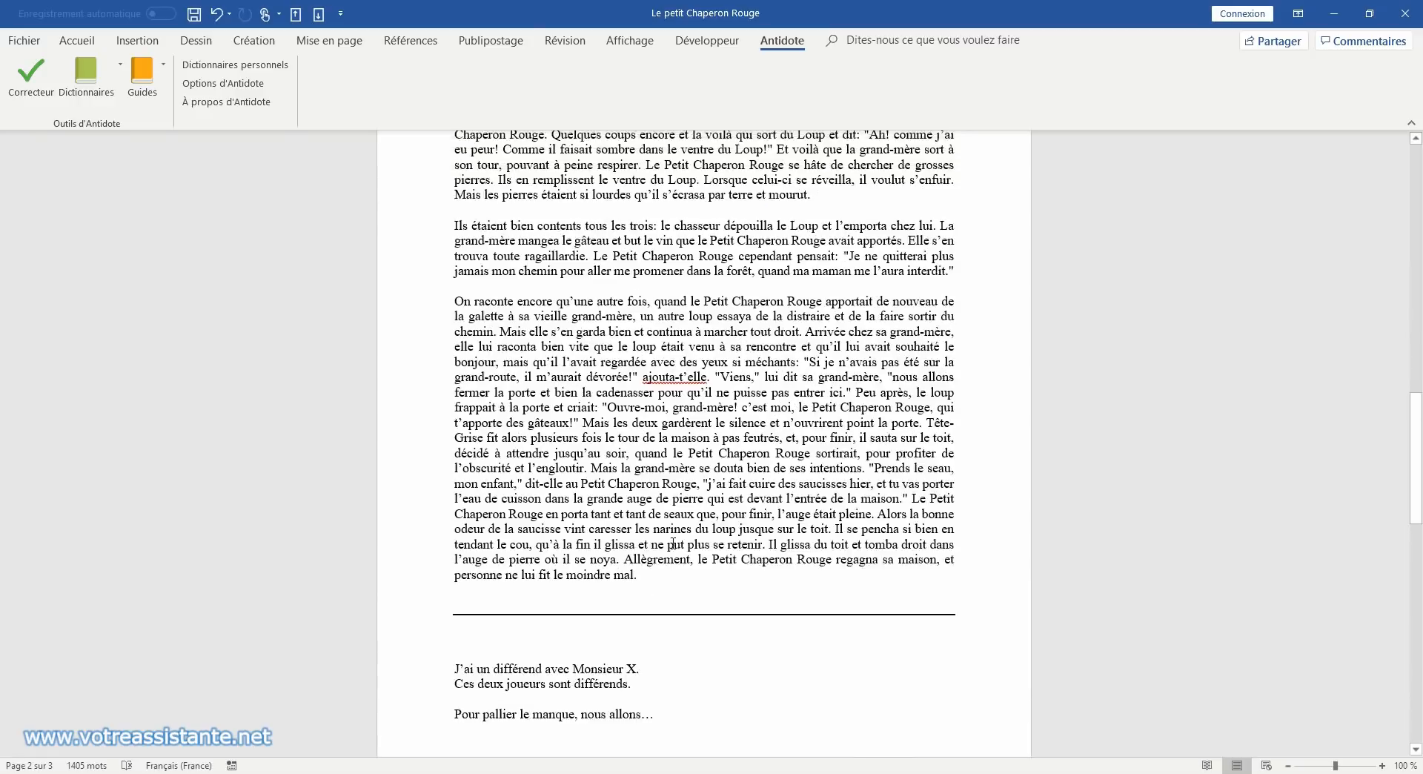
scroll(672, 545, up, 4)
scroll(488, 250, up, 15)
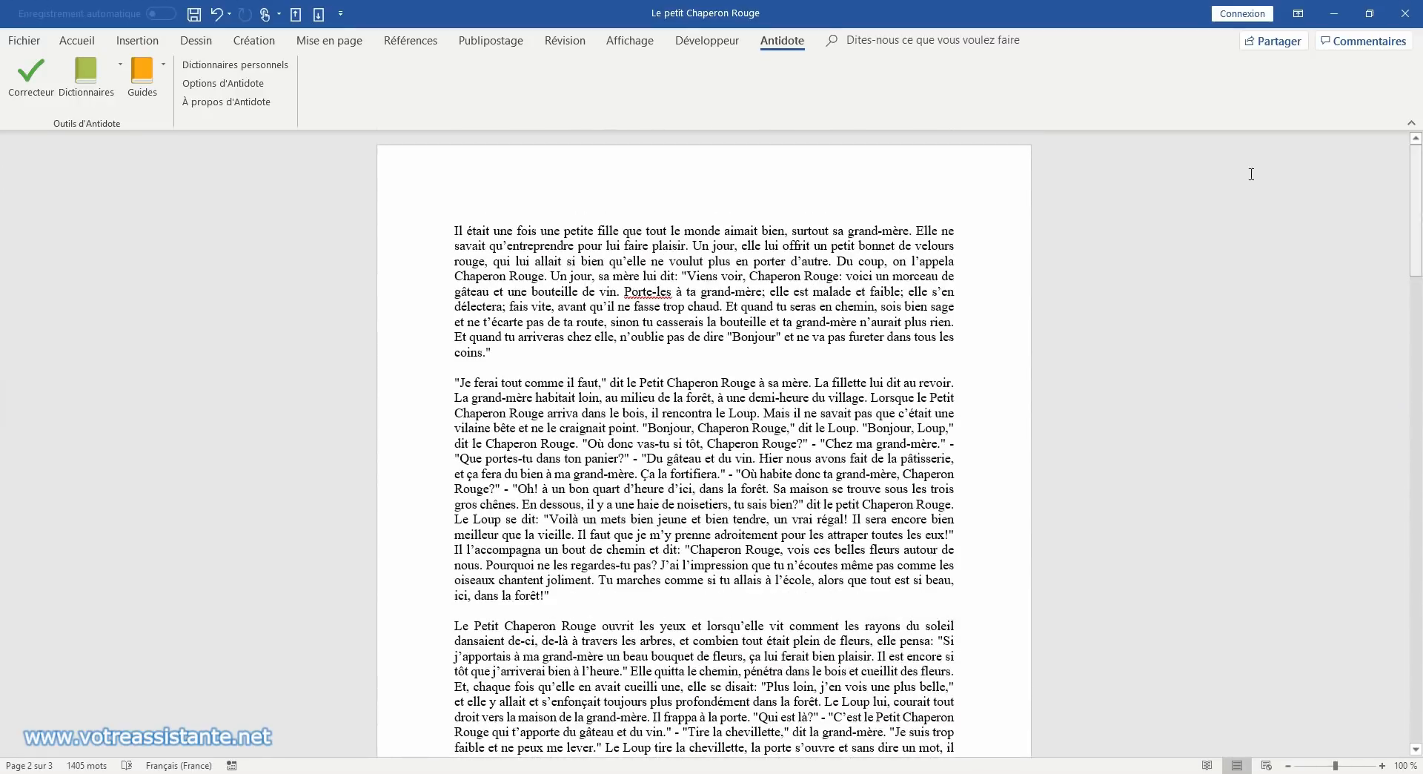
Close the leftover dictionary window and look up "pallier" again from the corrector's text in the Antidote dictionaries
click(454, 231)
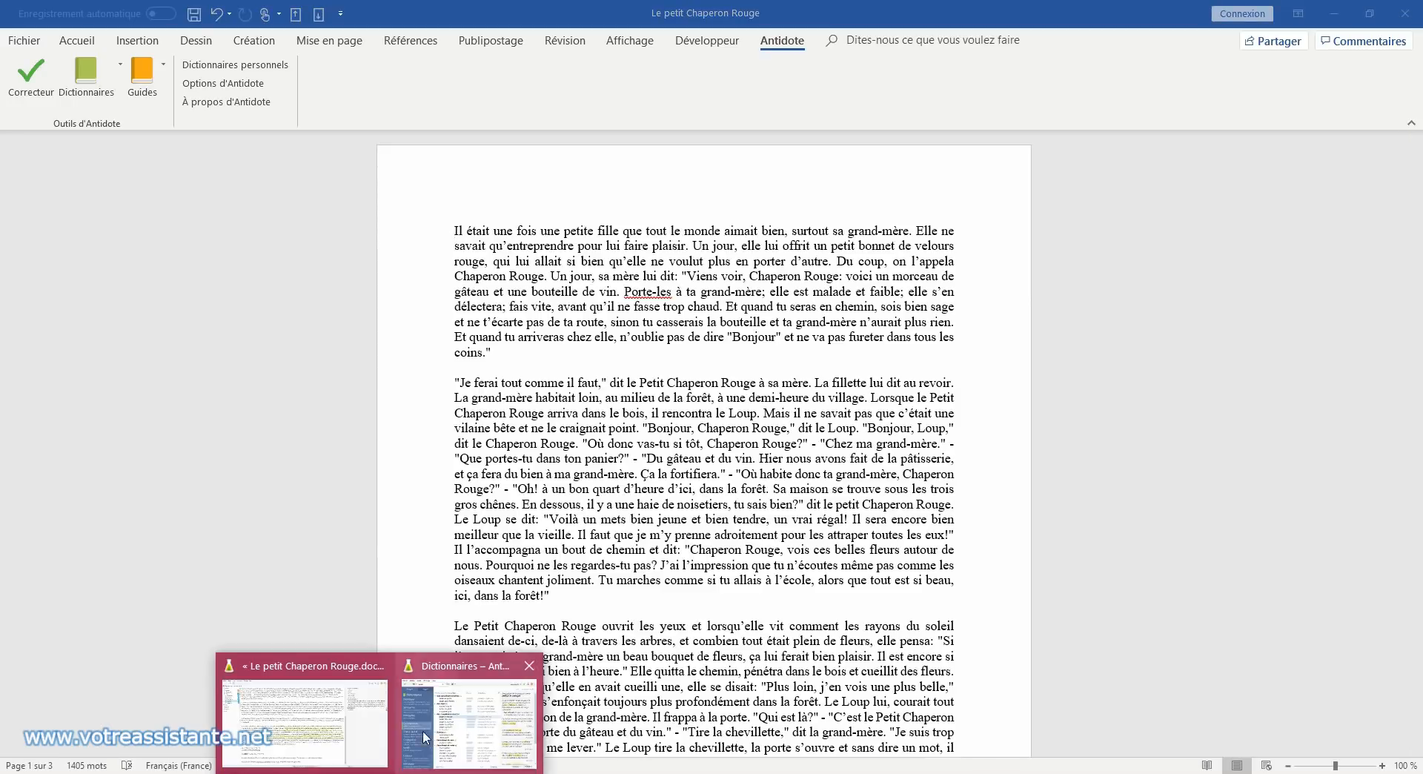
click(423, 731)
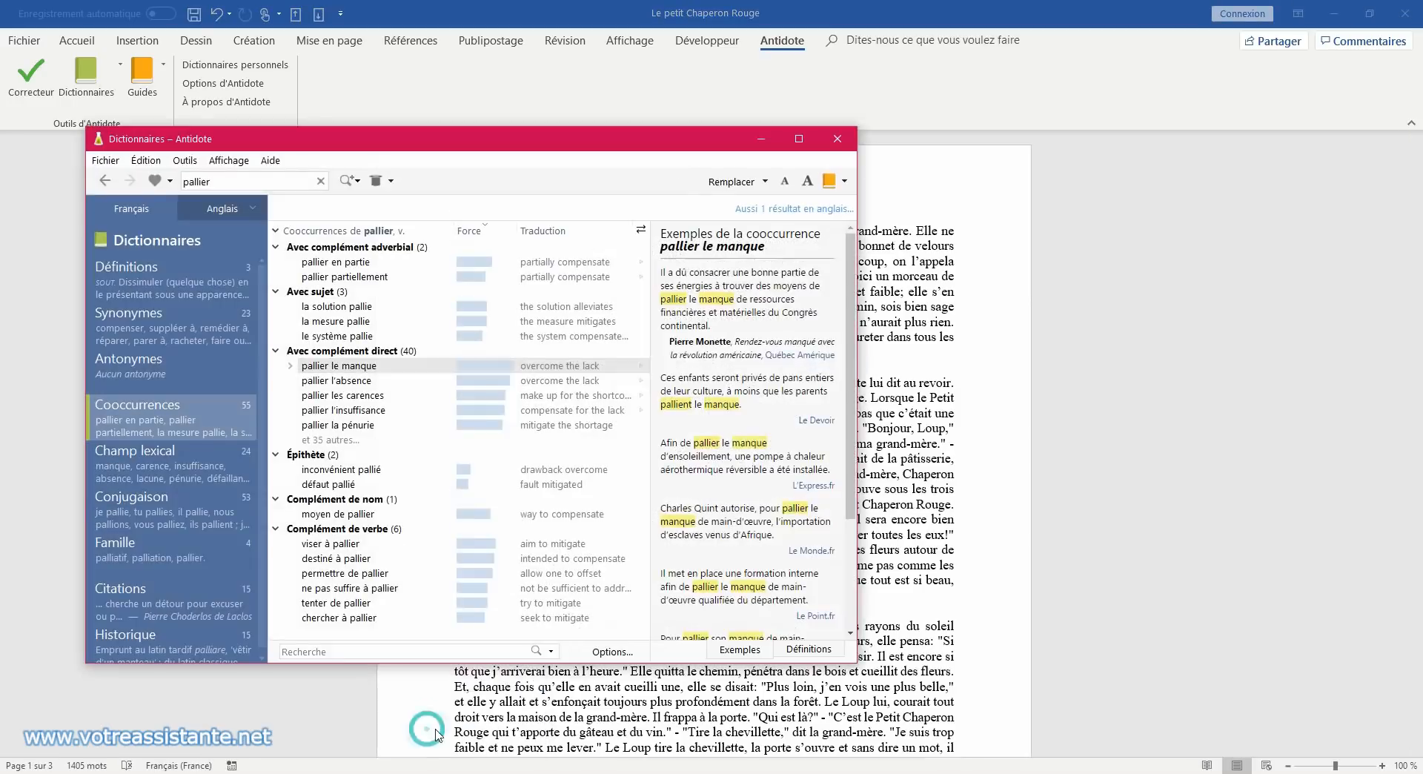
click(837, 140)
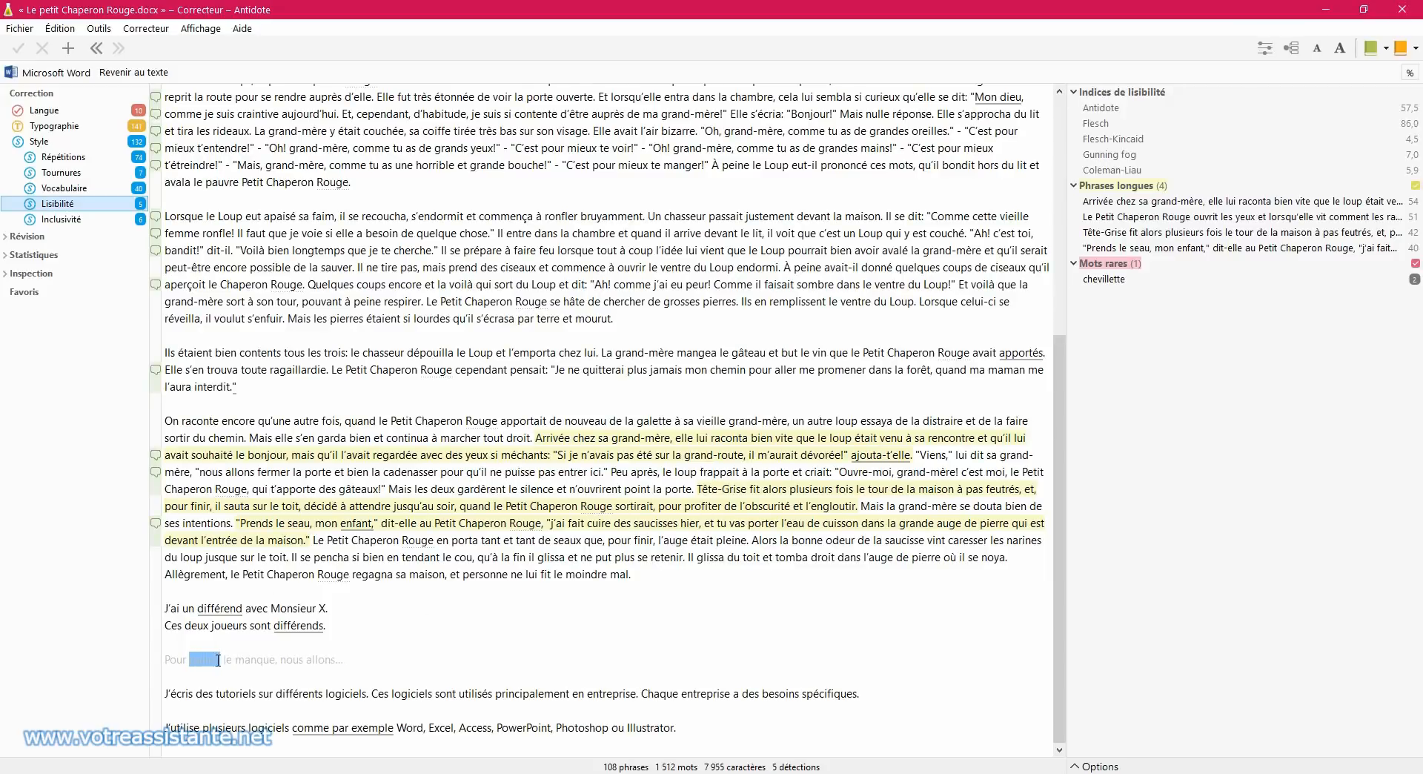
right_click(212, 659)
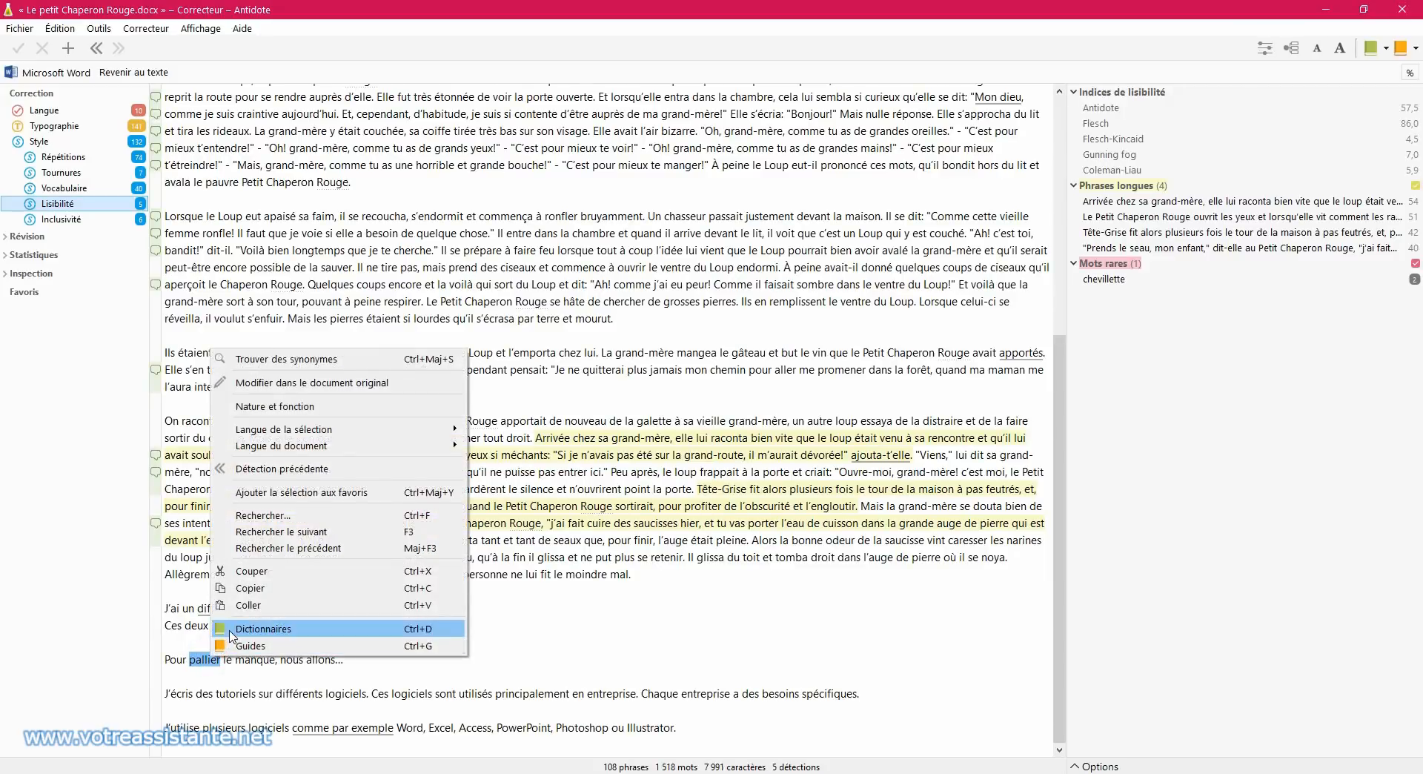
click(230, 631)
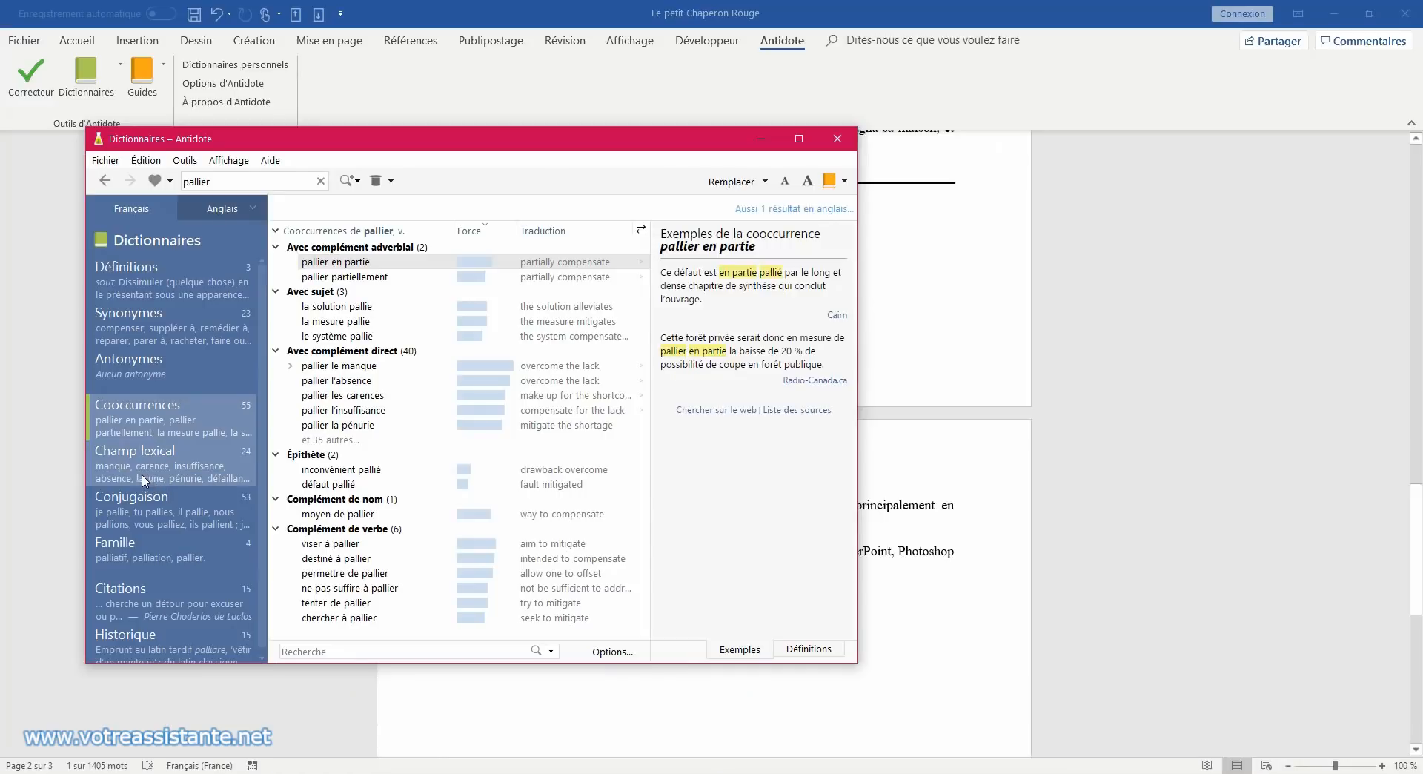
Examine the lexical field, conjugation, family, citations and history of "pallier" in the French dictionaries
click(143, 478)
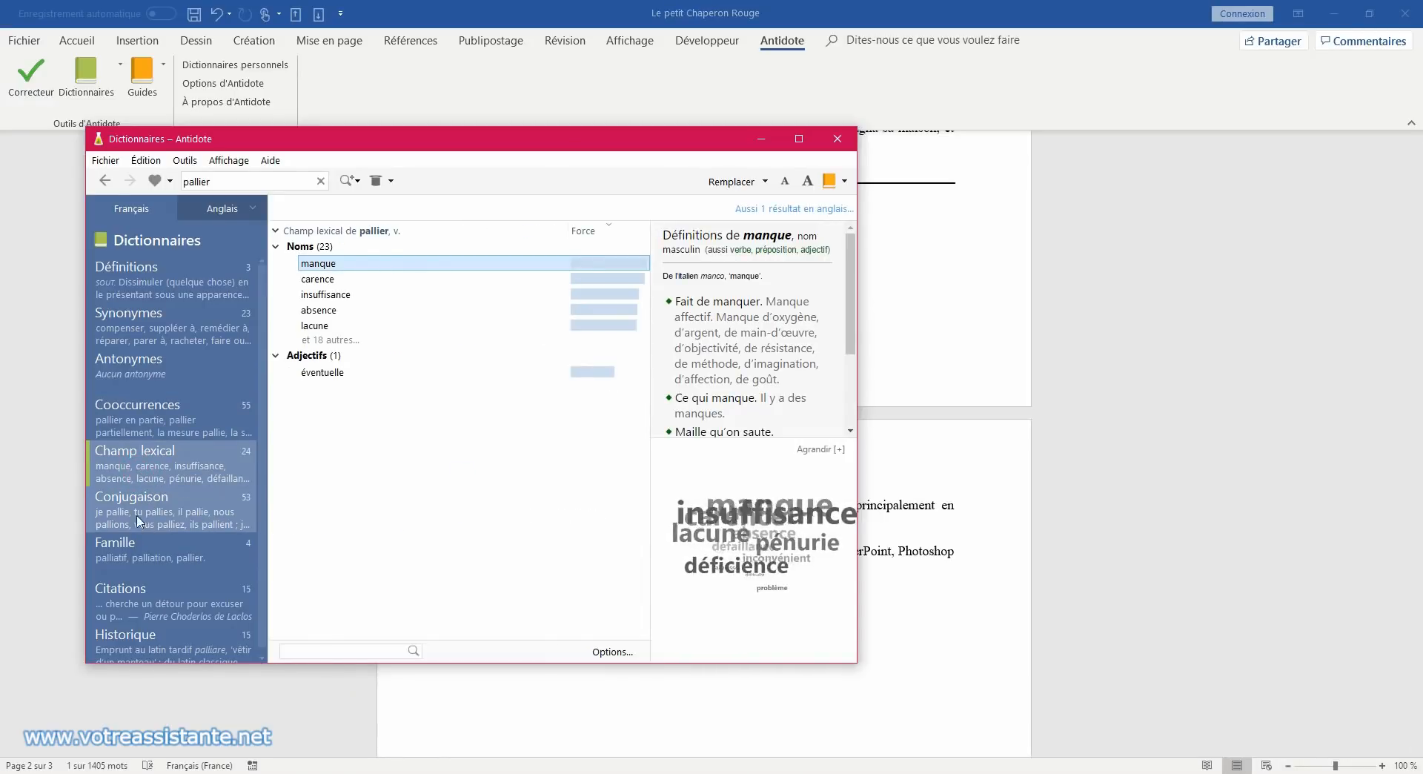
click(135, 506)
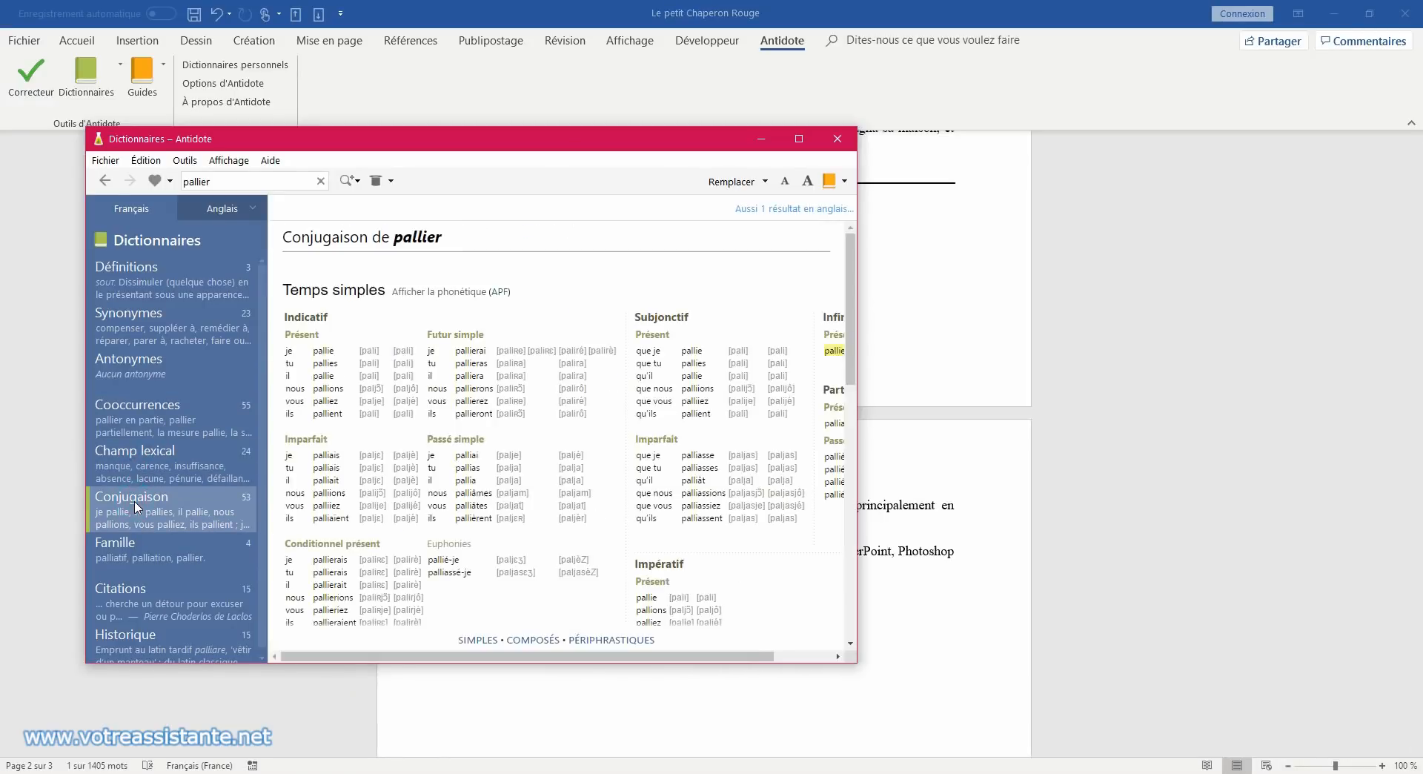
click(138, 555)
click(140, 616)
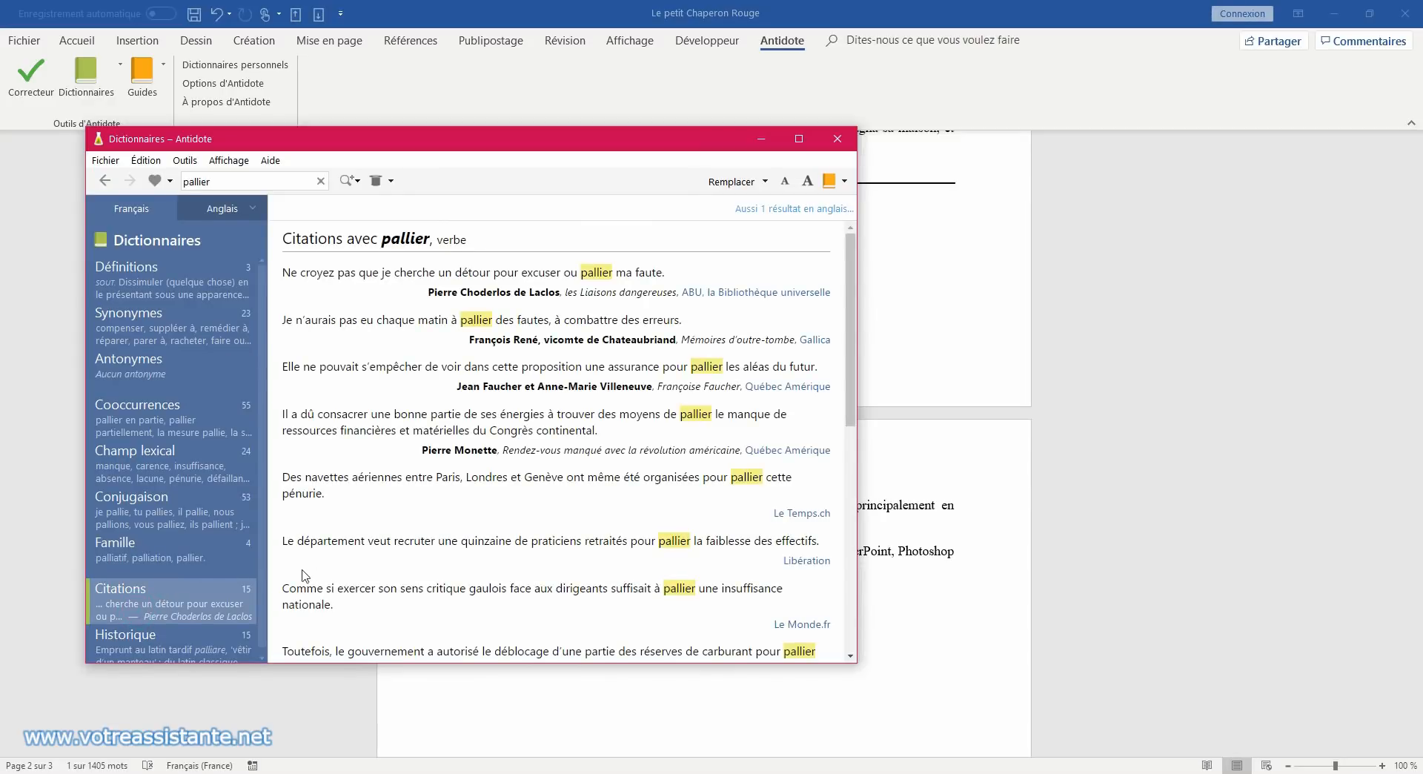
click(175, 633)
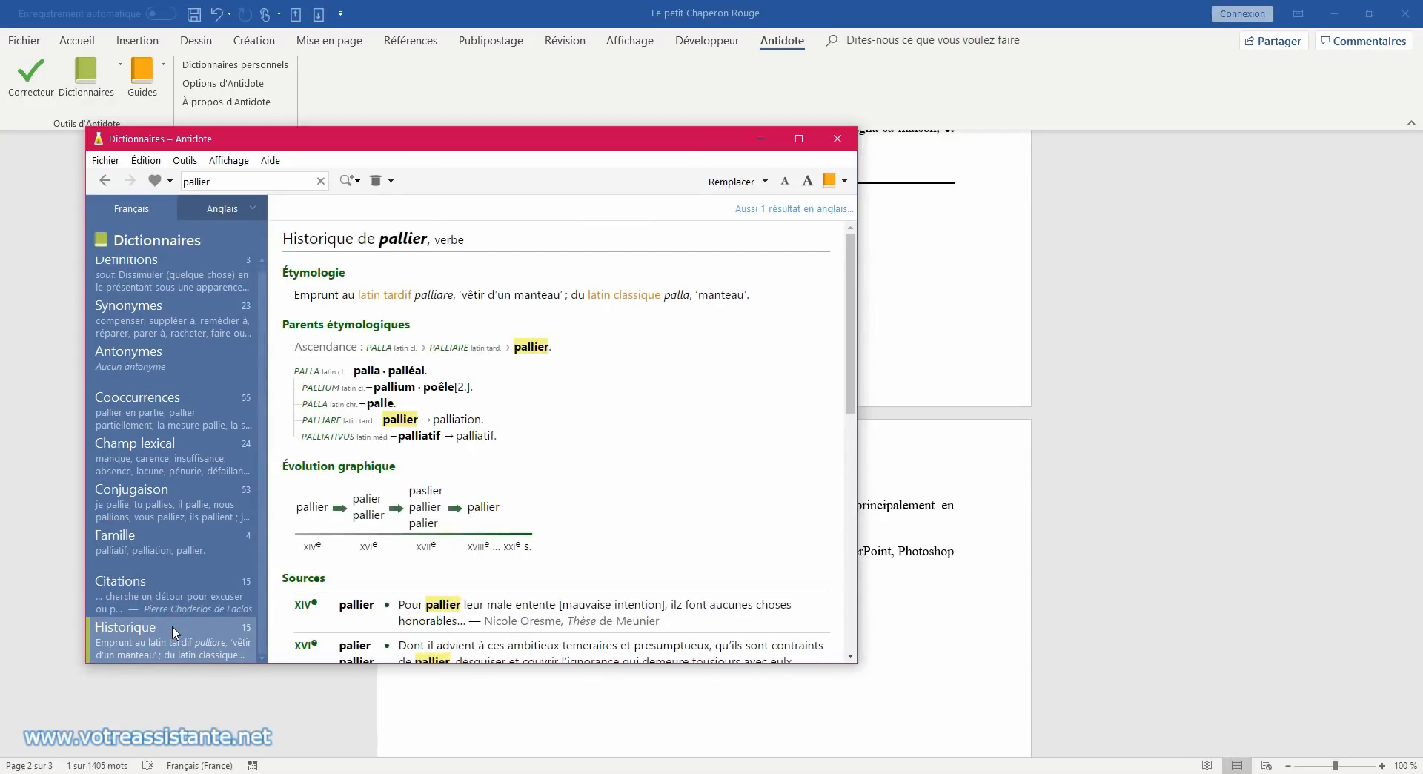
Show the English equivalent of "pallier", read its history and definitions, and close the dictionaries
click(213, 215)
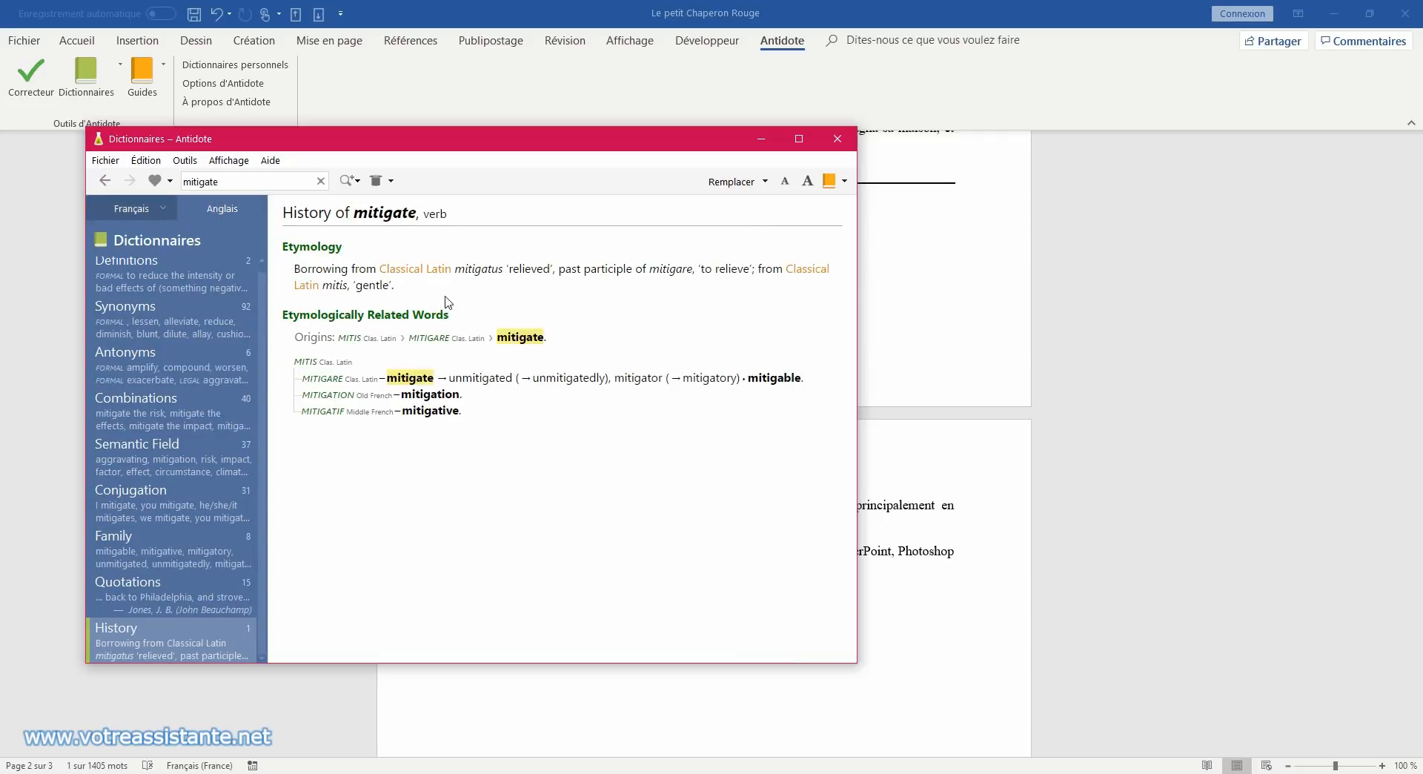
click(141, 286)
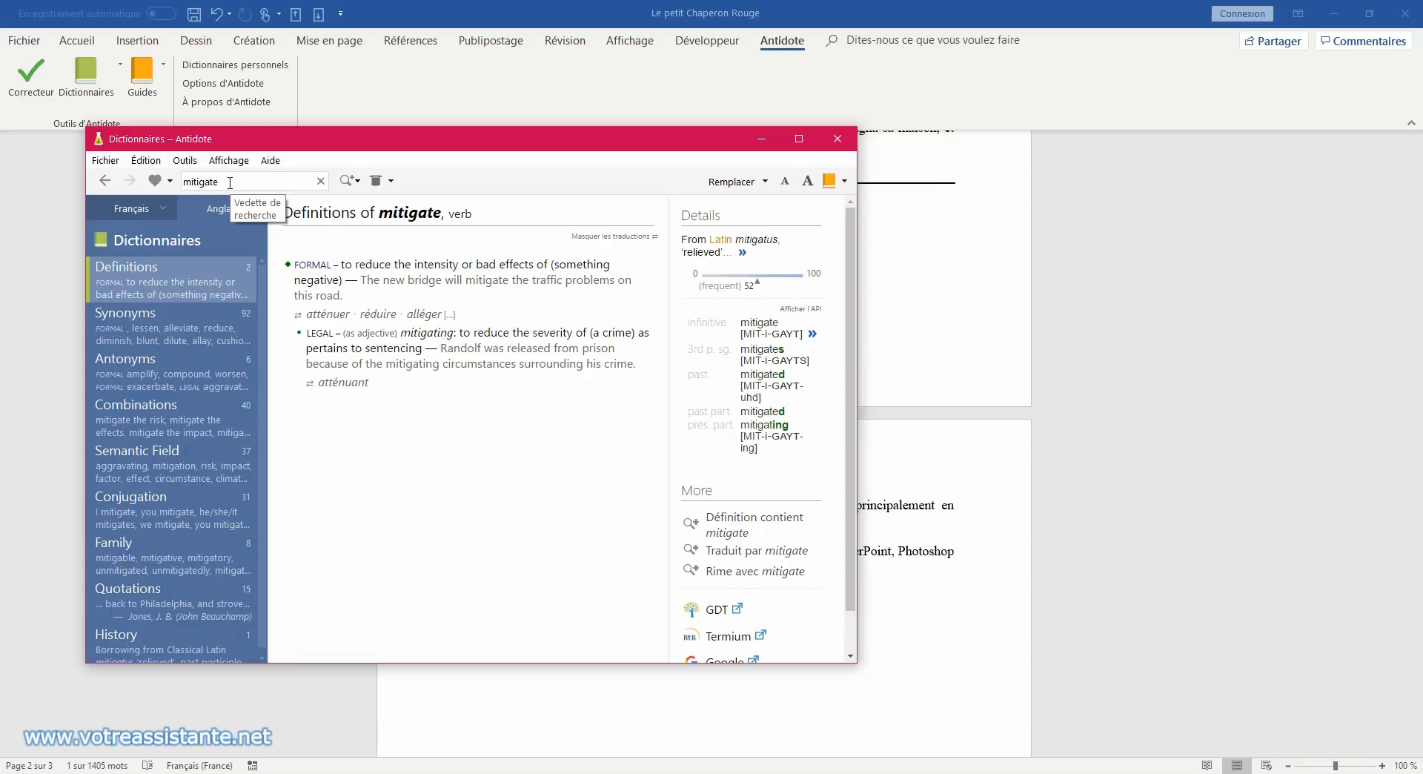
click(838, 139)
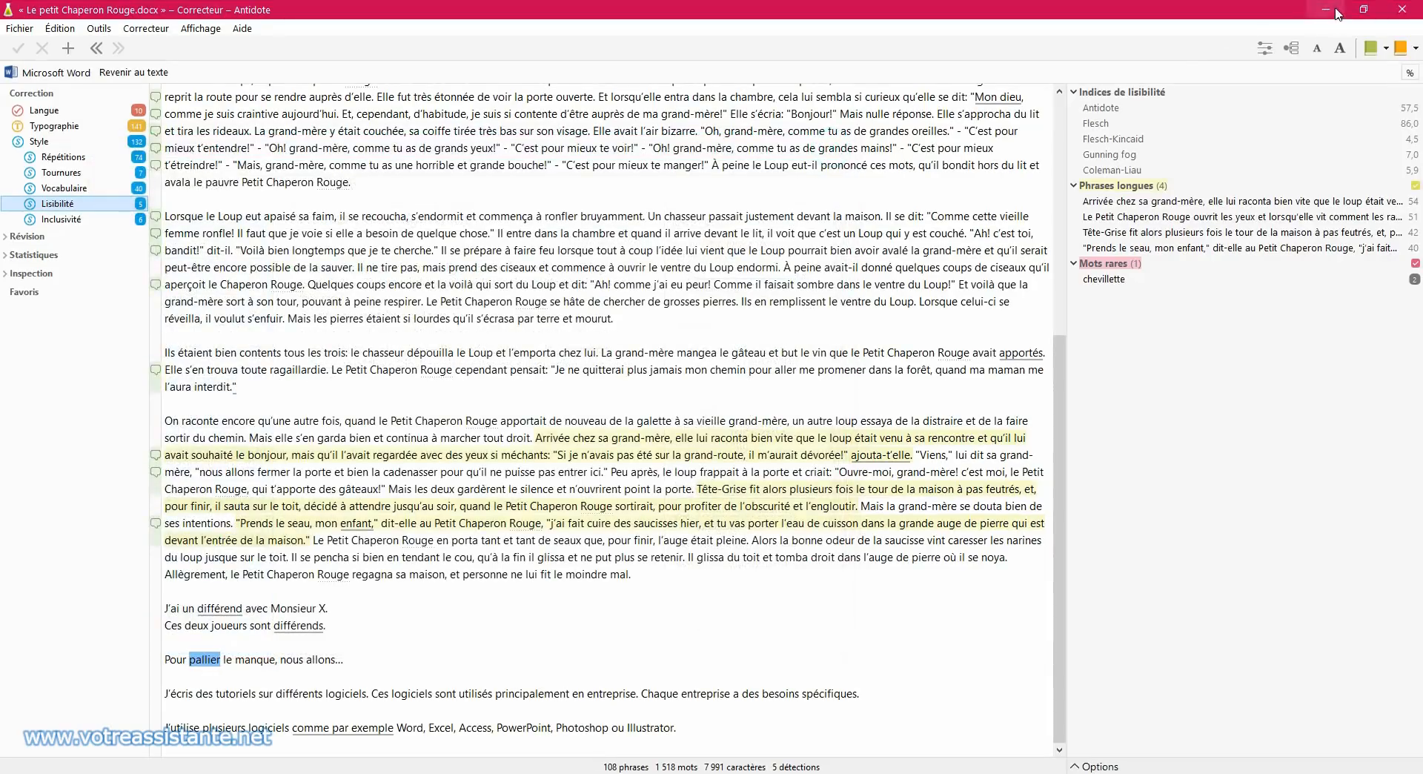
Close the corrector for "Le petit Chaperon Rouge" and minimise that Word document
click(1402, 8)
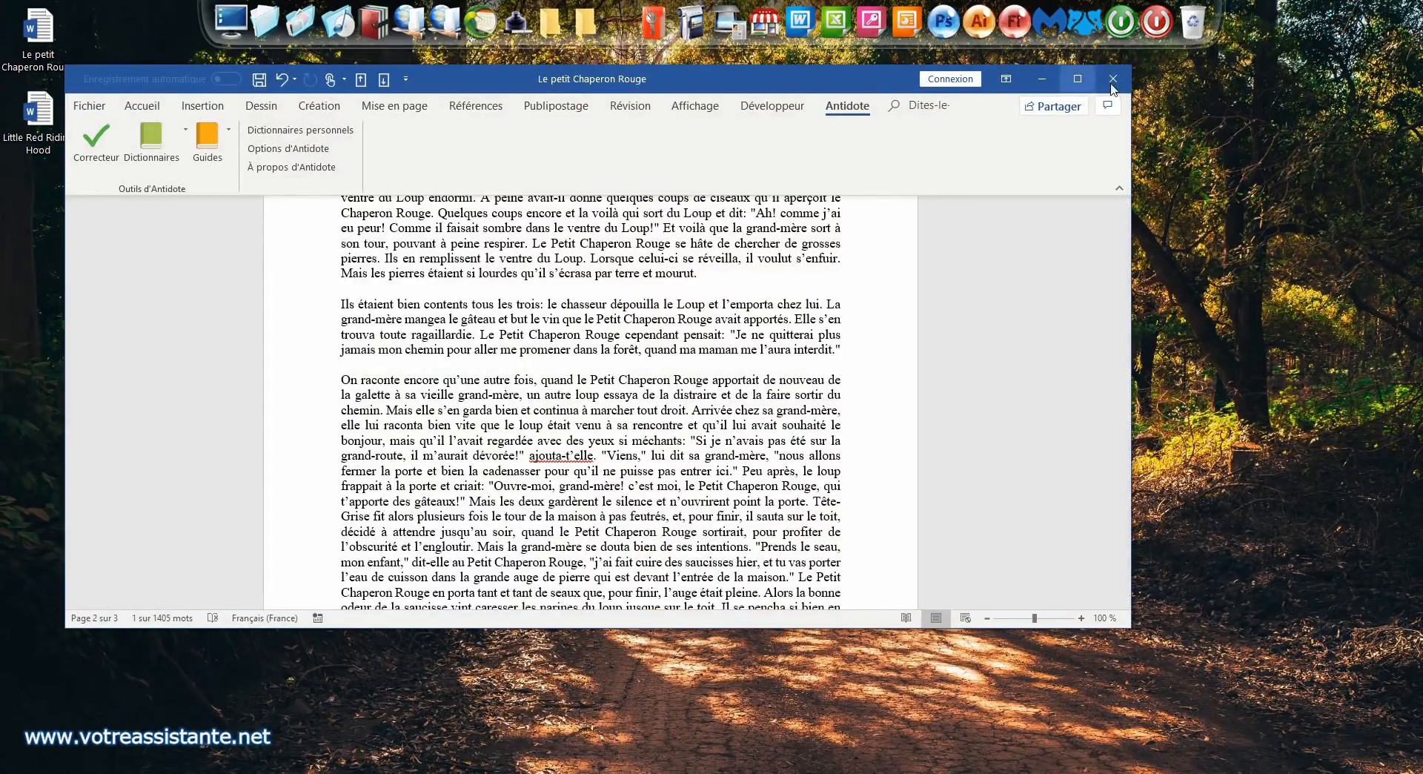
click(1045, 78)
Switch to the Word document "Little Red Riding Hood", maximise its window and run the Antidote corrector on it
mouse_move(318, 773)
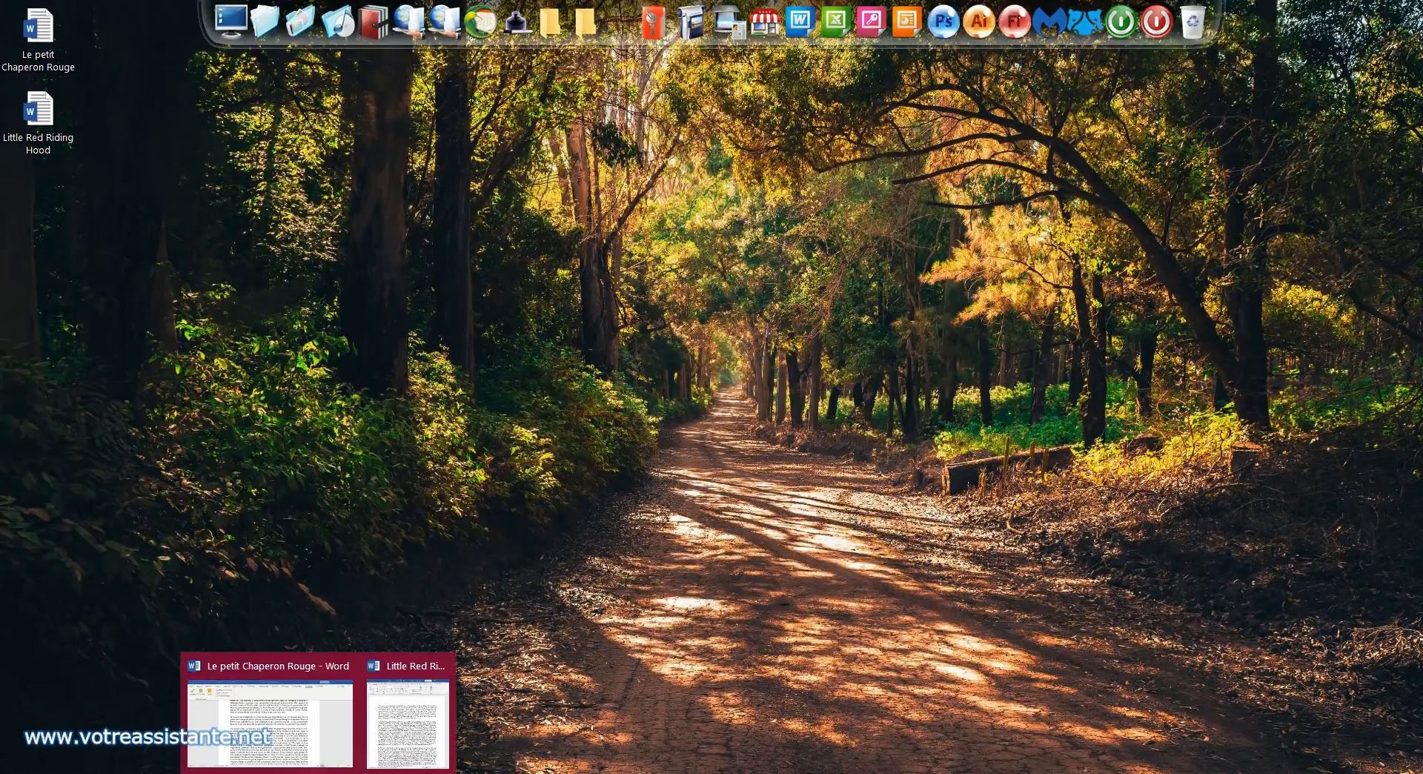
click(410, 725)
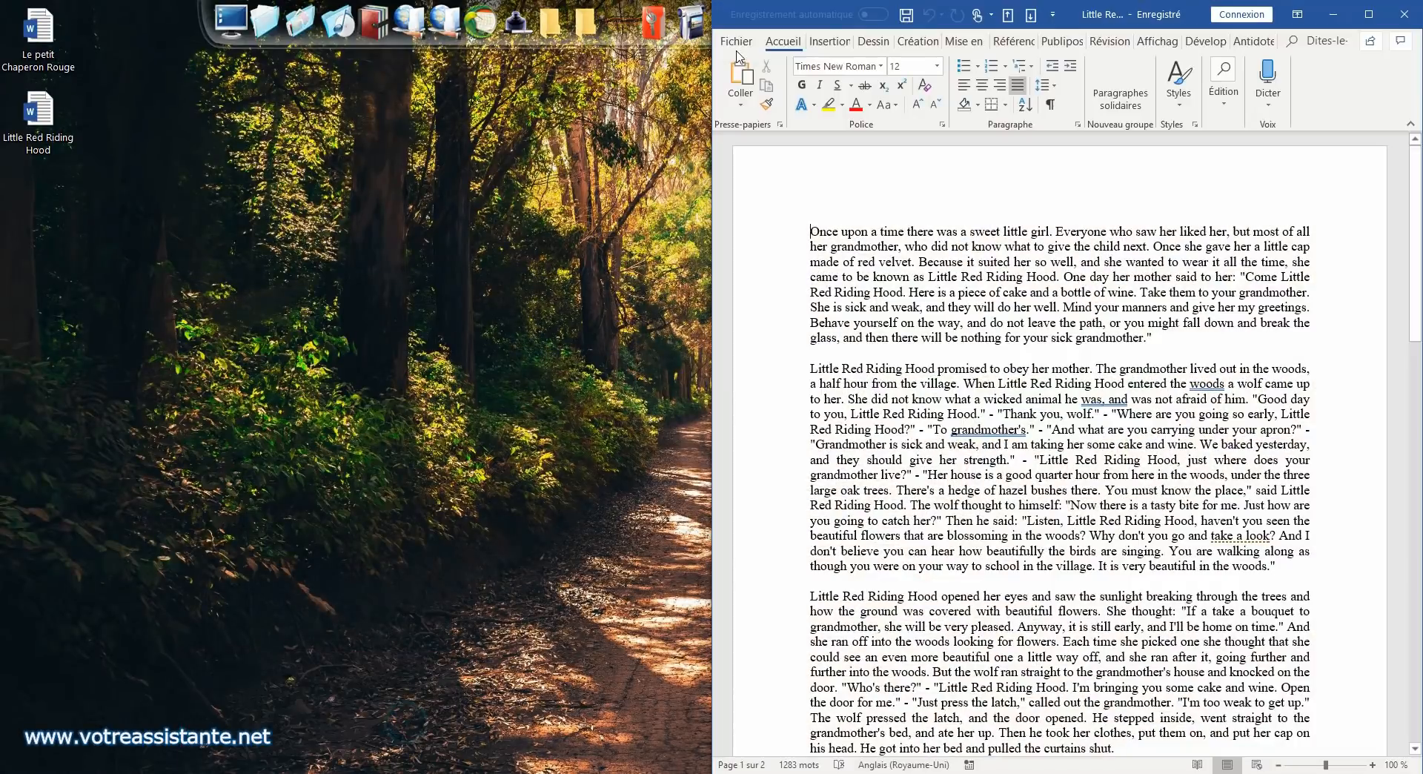
double_click(1143, 23)
click(796, 40)
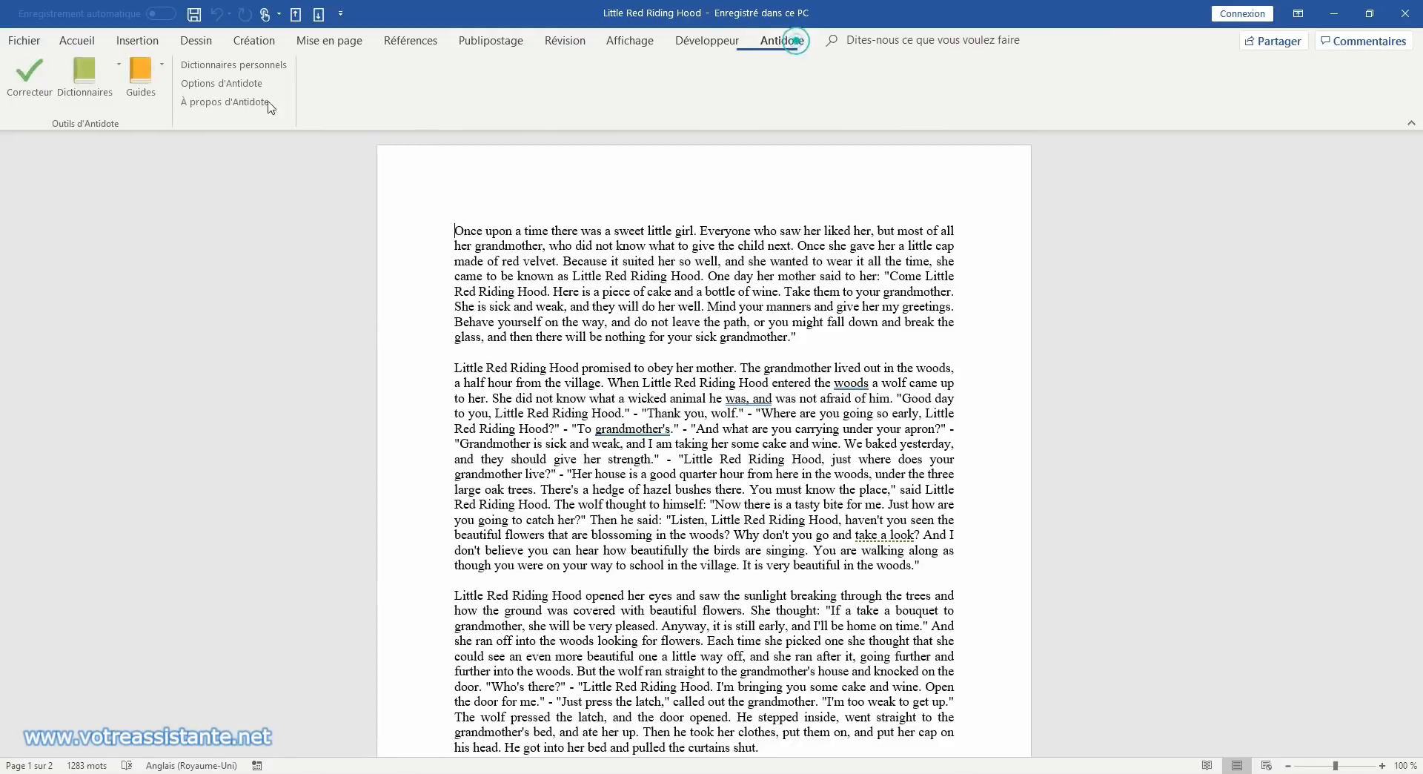
click(28, 74)
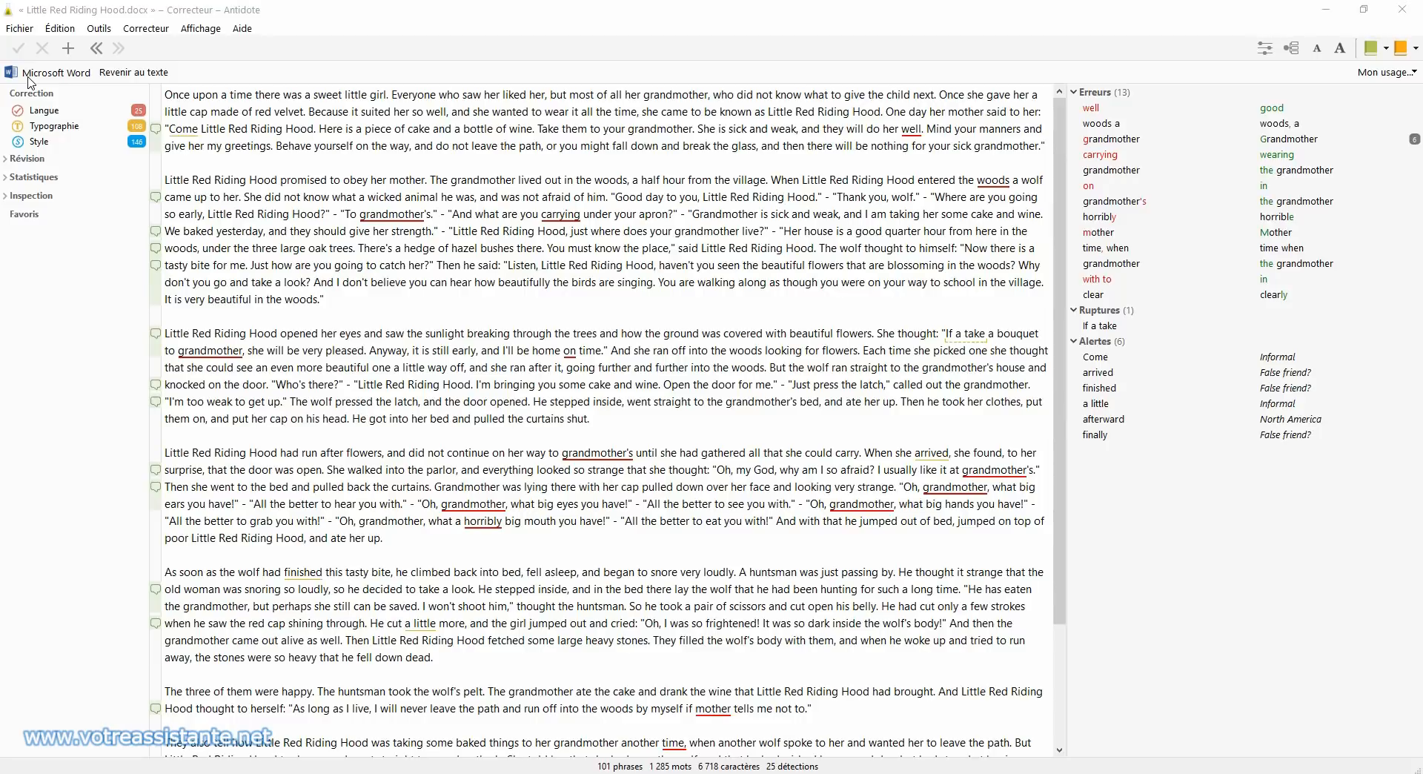
Examine the language detections on "grandmother's", "on", "horribly", "arrived" and "mother" in the English text
click(404, 215)
right_click(407, 218)
click(386, 215)
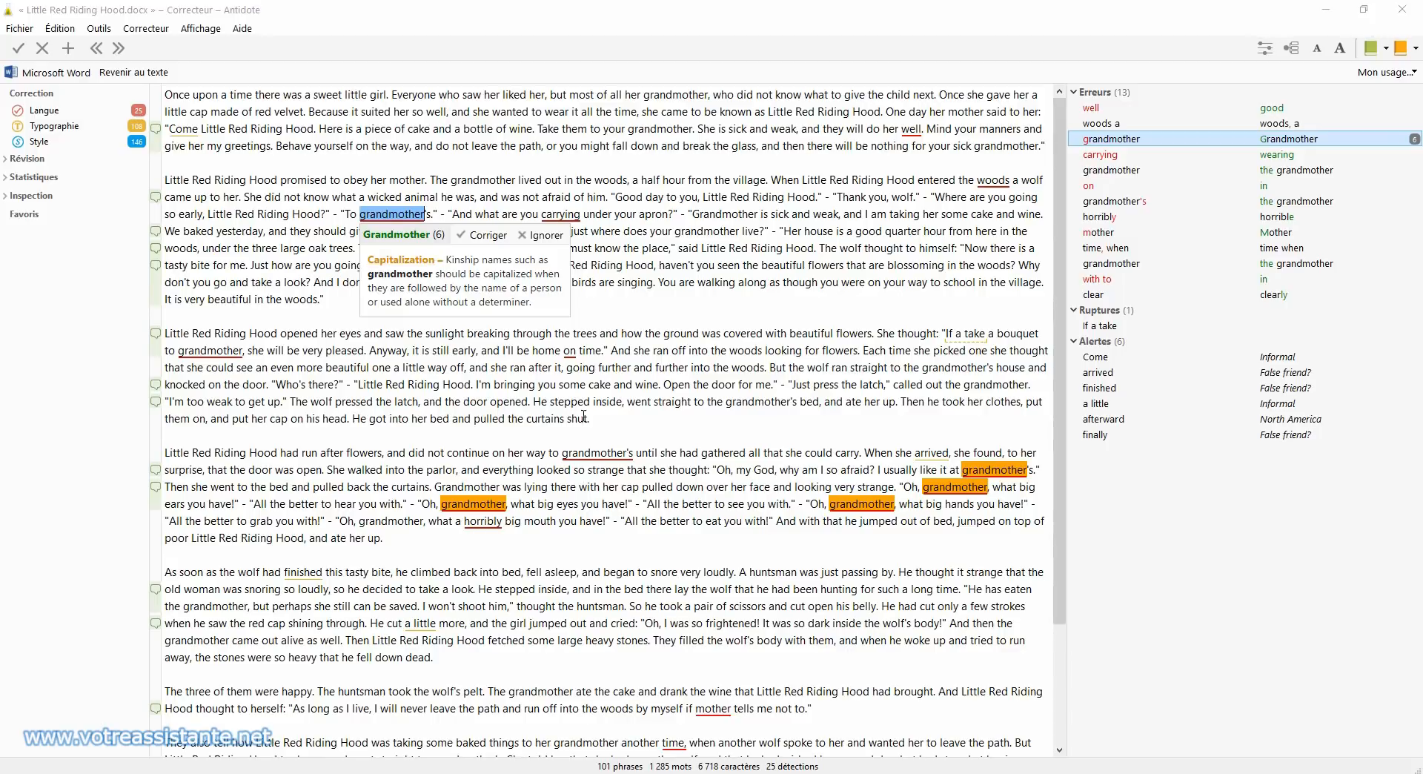
click(569, 350)
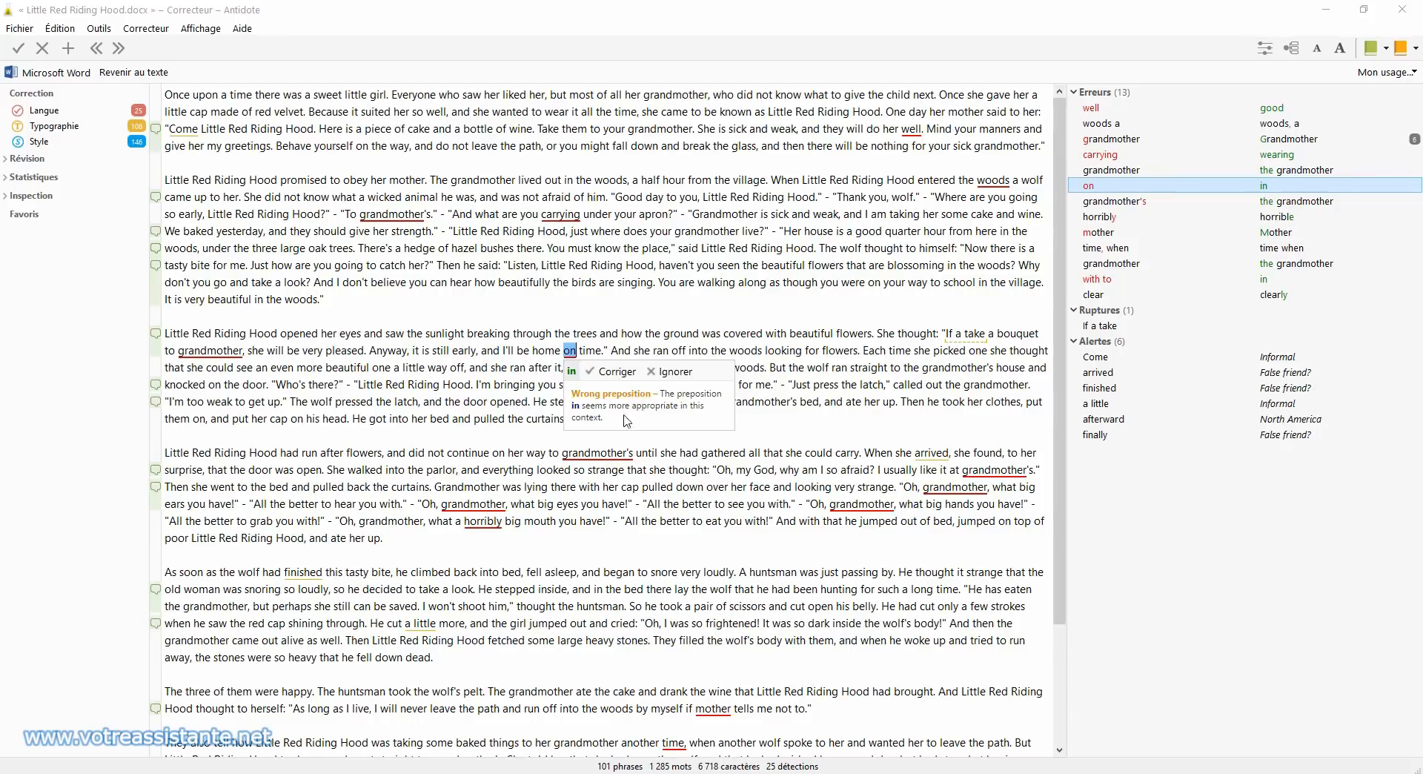
click(485, 524)
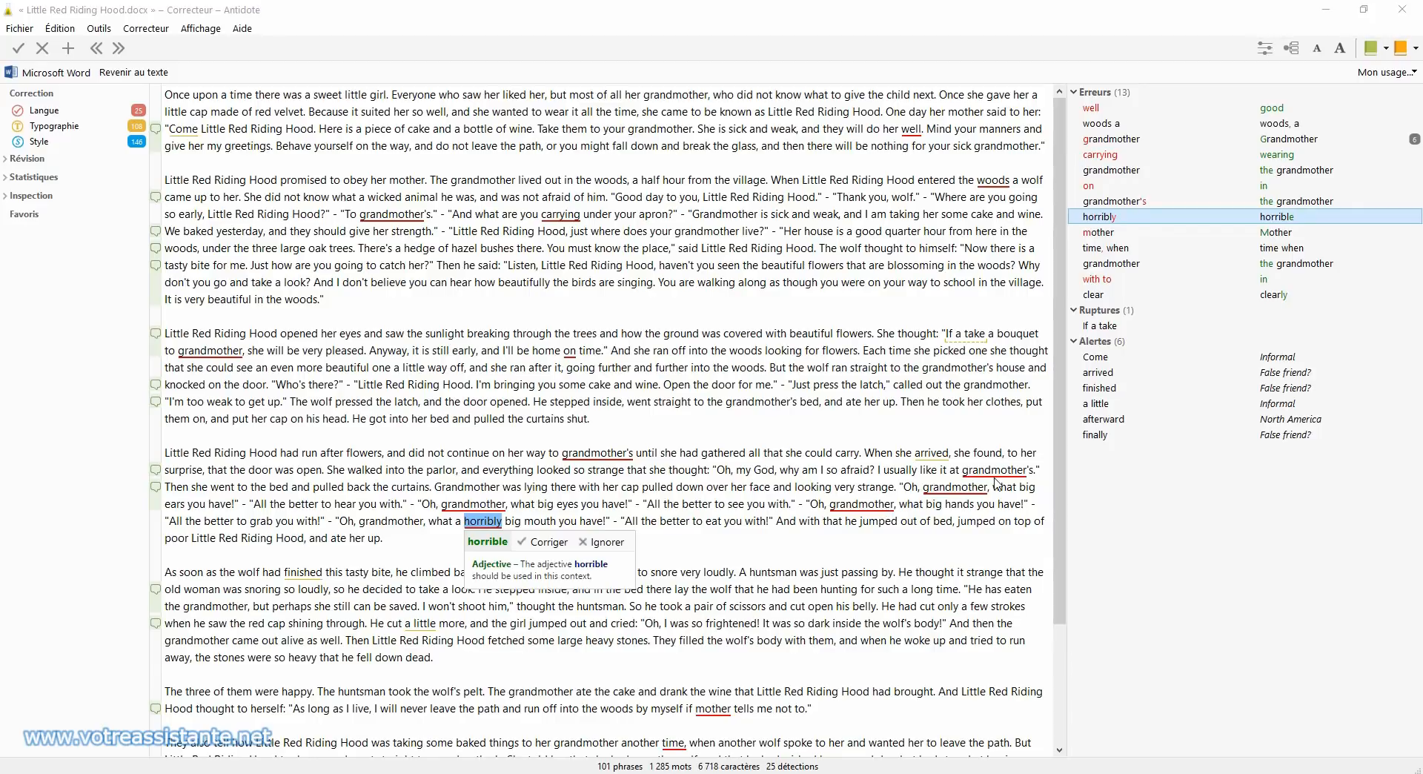
click(944, 457)
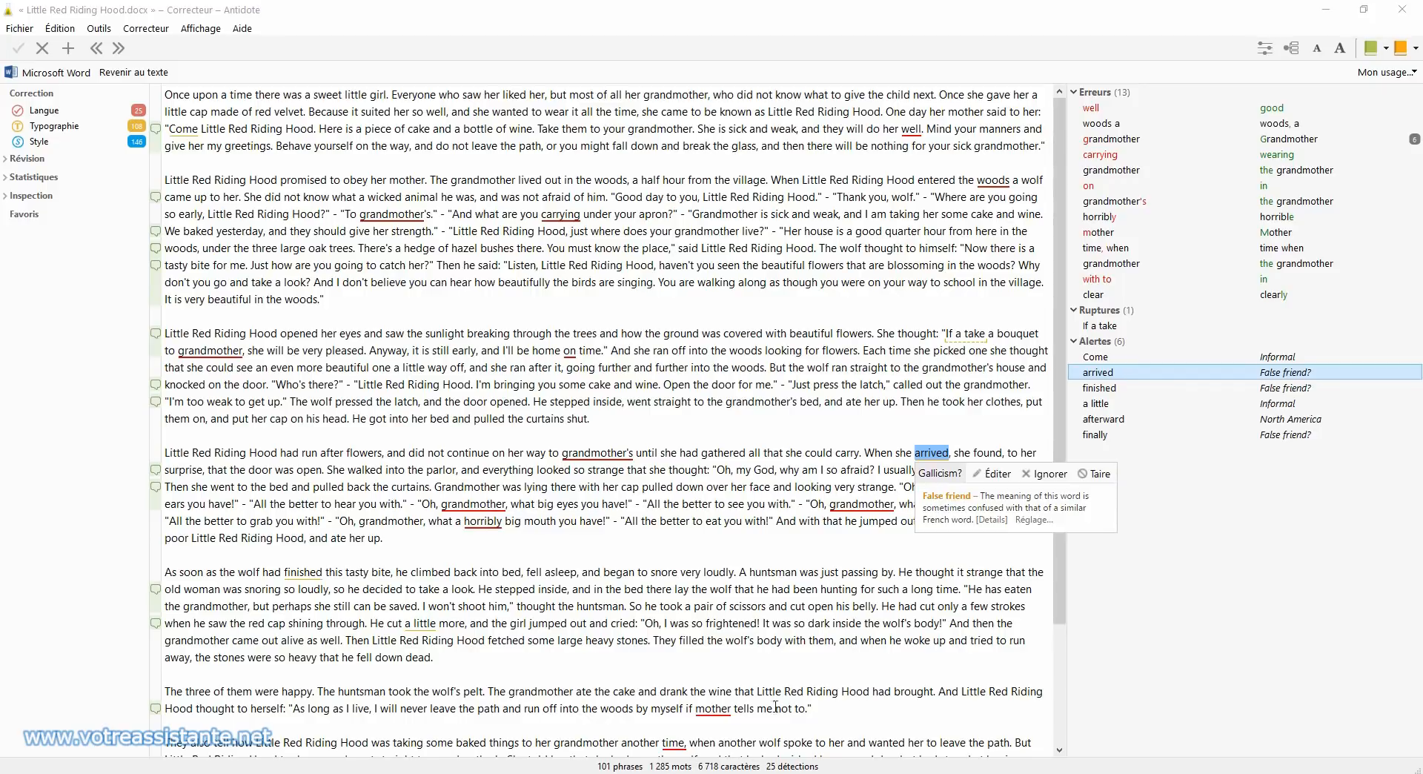
click(723, 713)
click(704, 714)
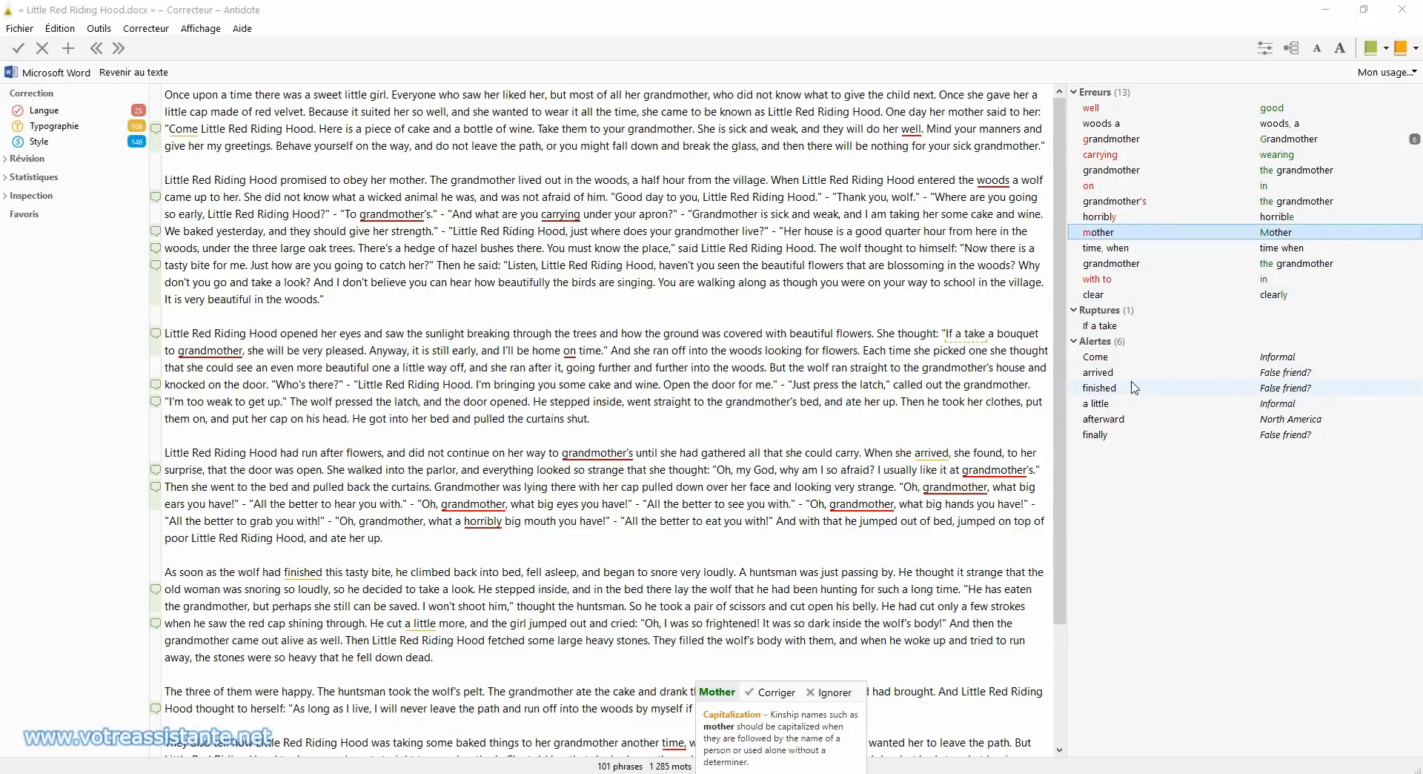
Look up "apron" in the English and French dictionaries, and examine the detection on "carrying" in the same sentence
click(657, 219)
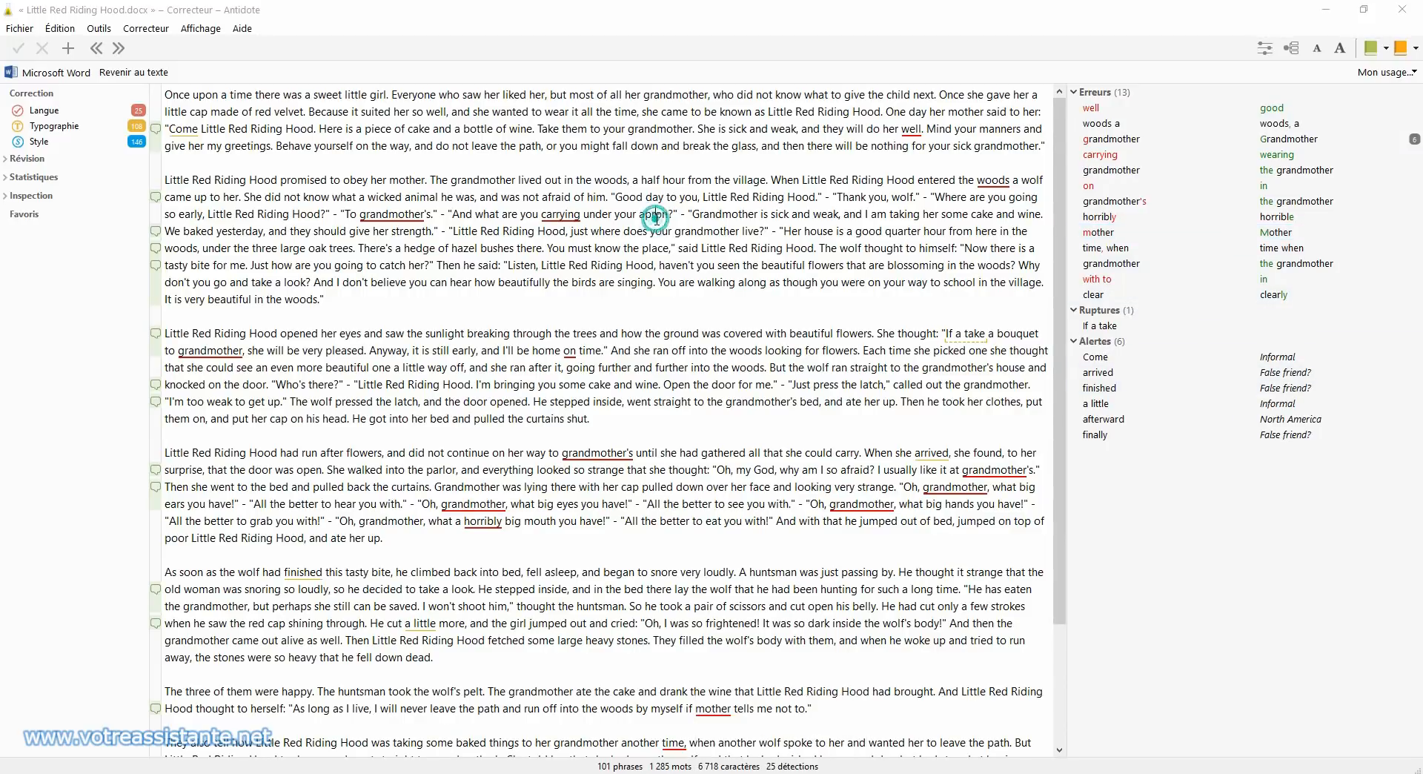
double_click(652, 215)
right_click(652, 215)
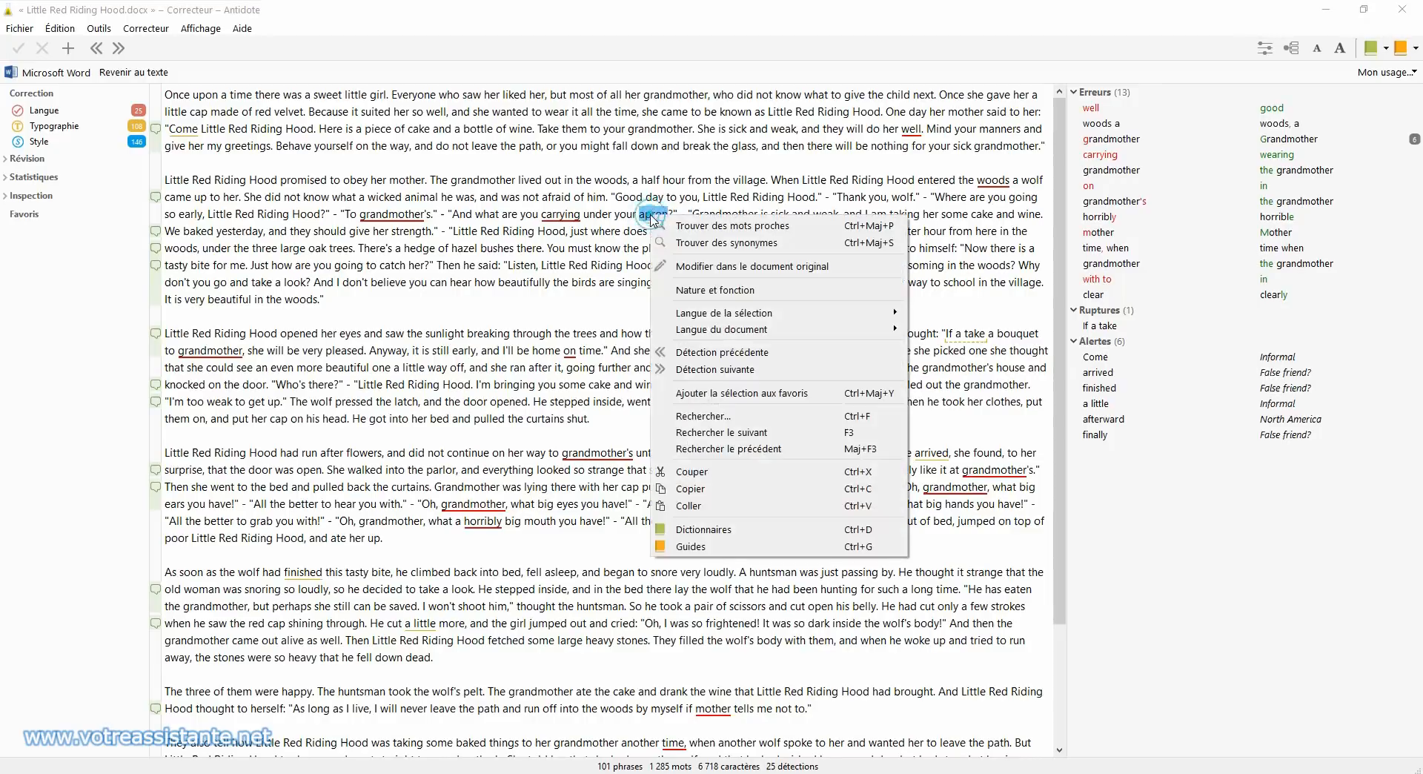
click(732, 531)
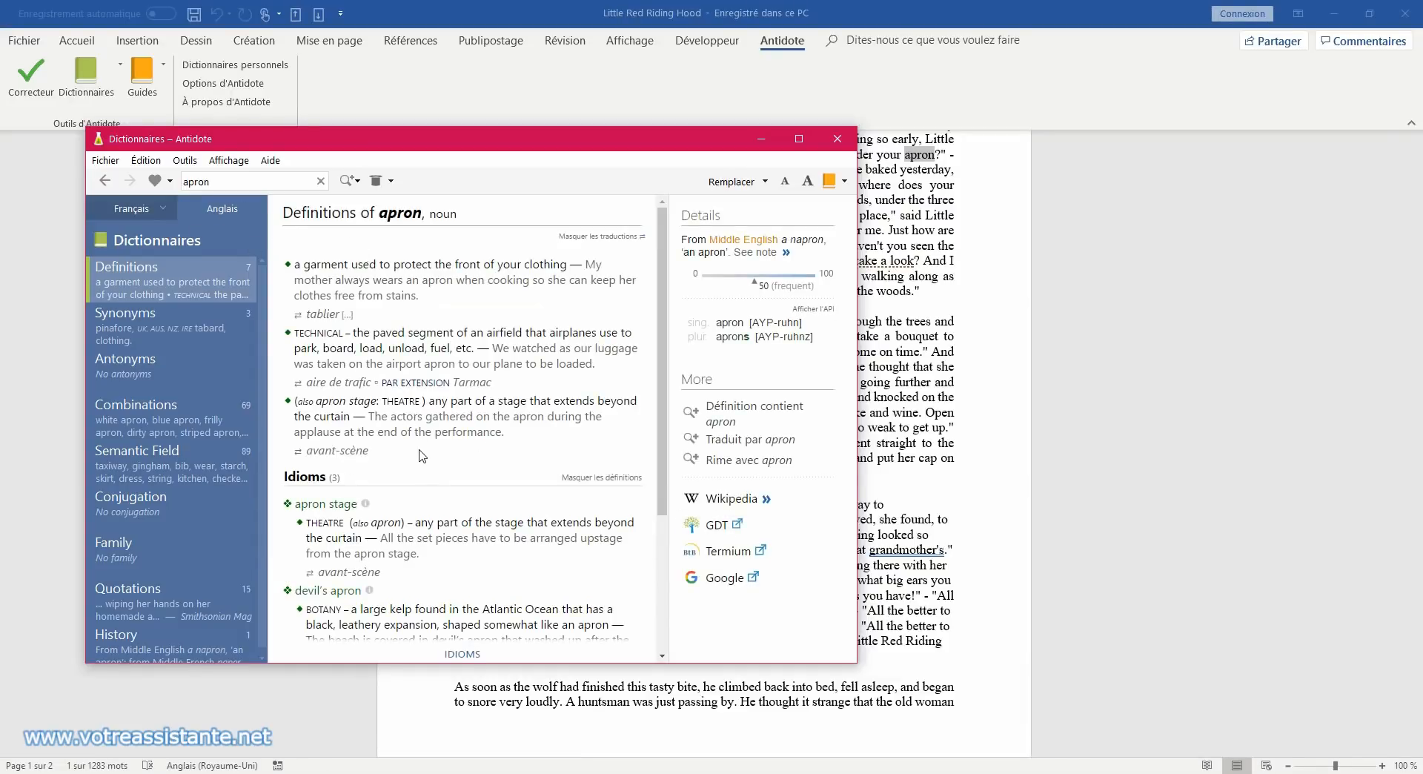
click(113, 215)
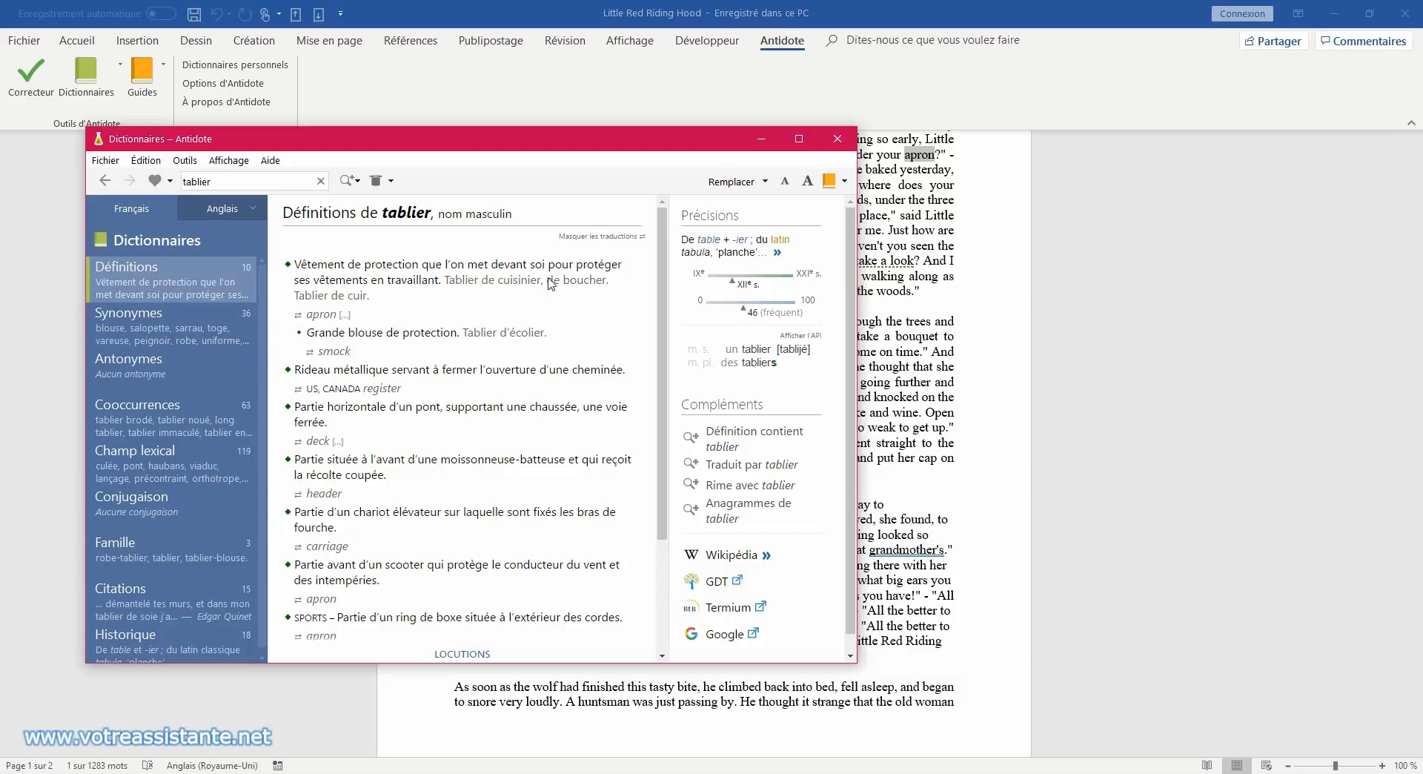
click(837, 139)
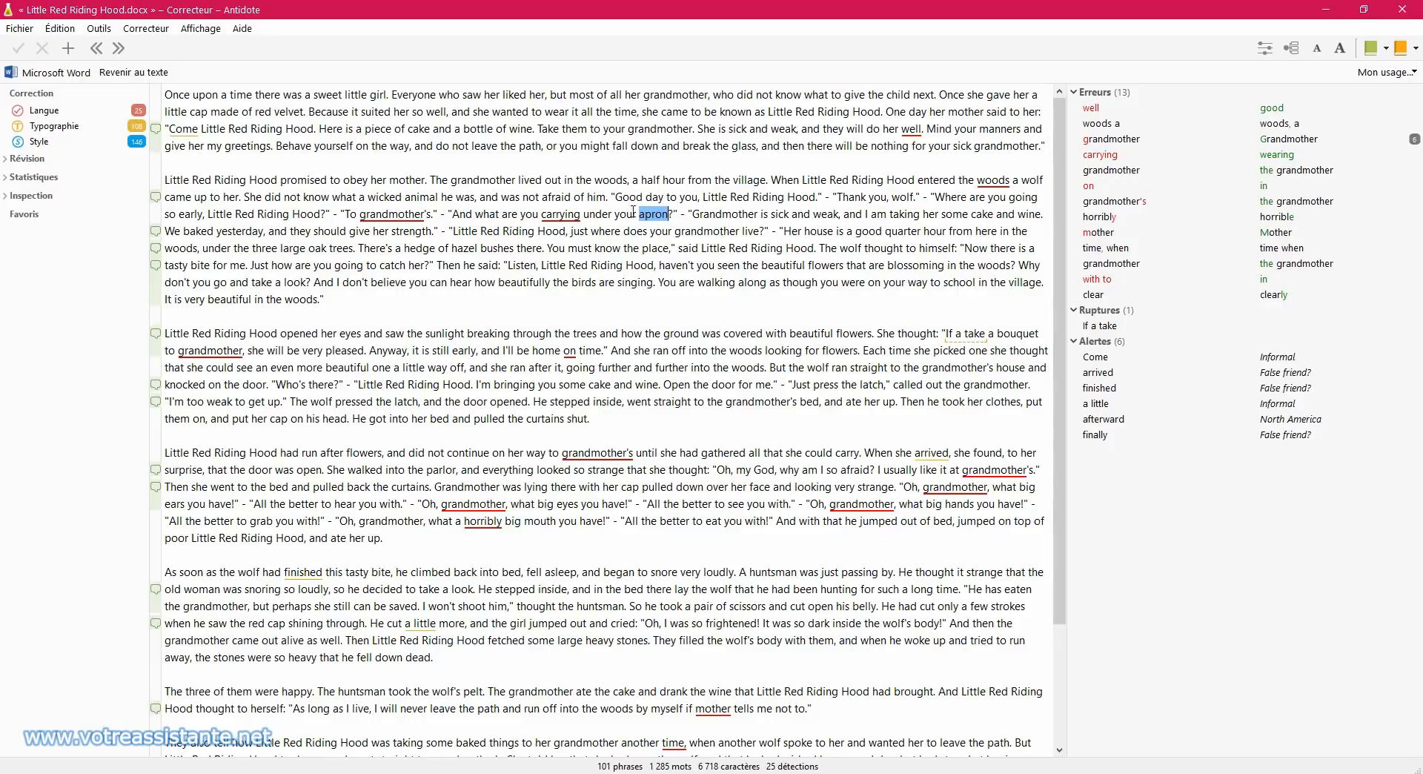
click(563, 215)
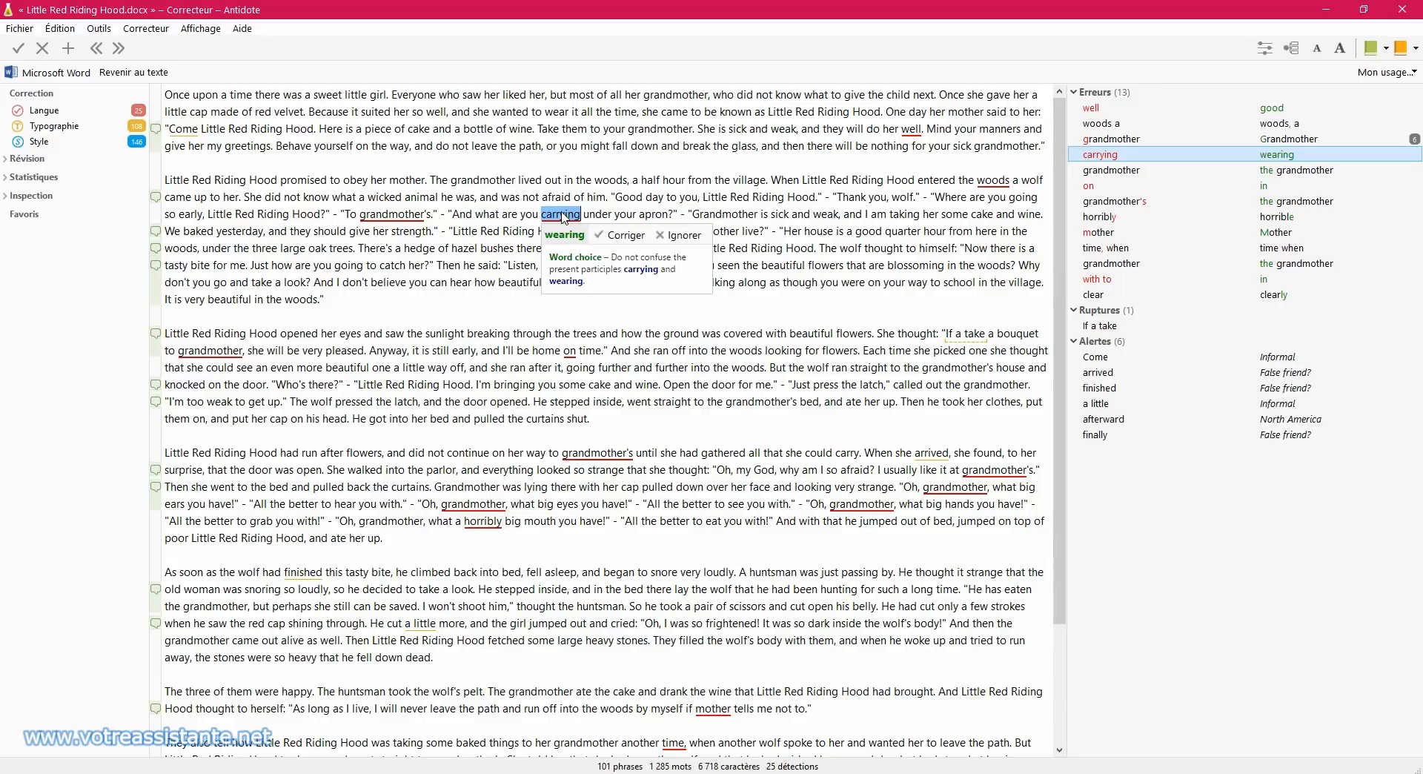
Display the typography detections and correct all straight quotation marks to typographic ones
click(50, 126)
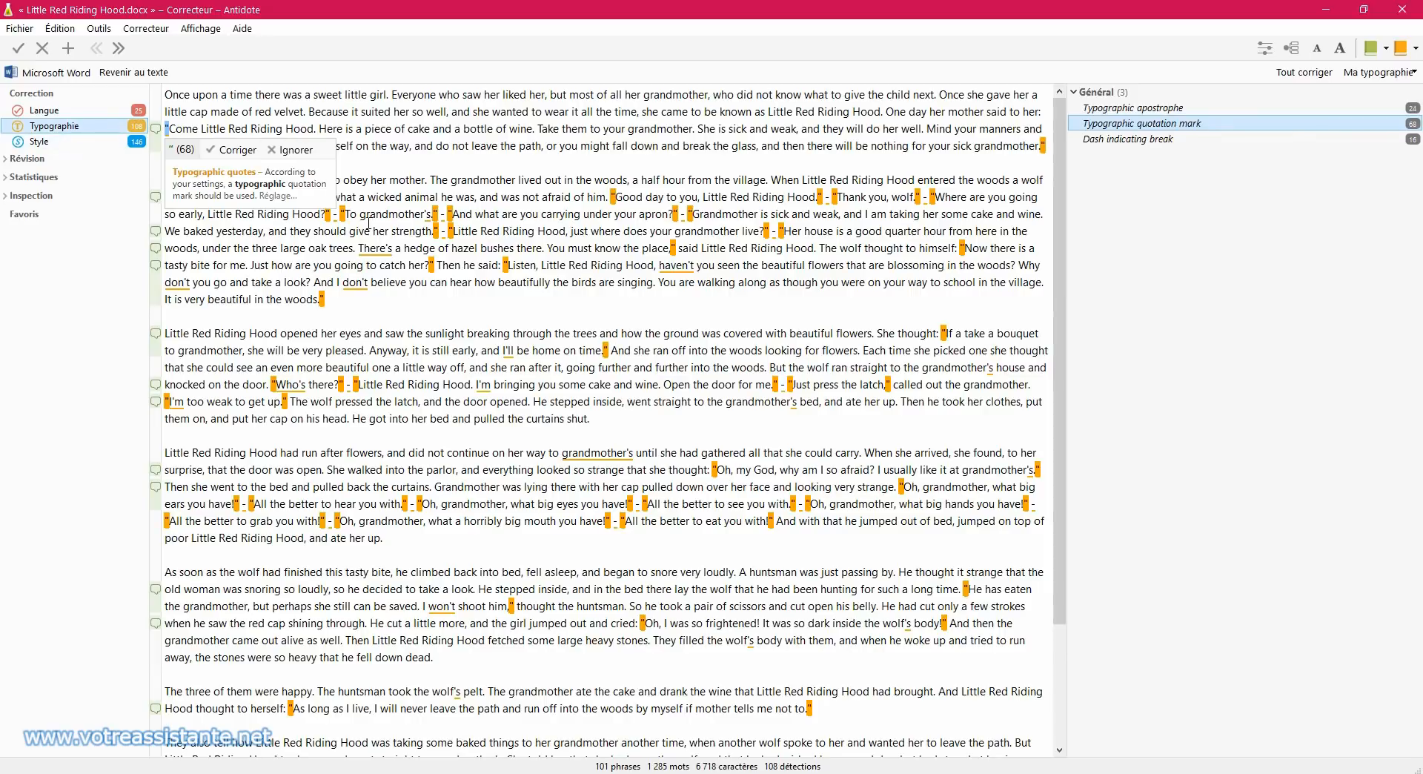
right_click(344, 214)
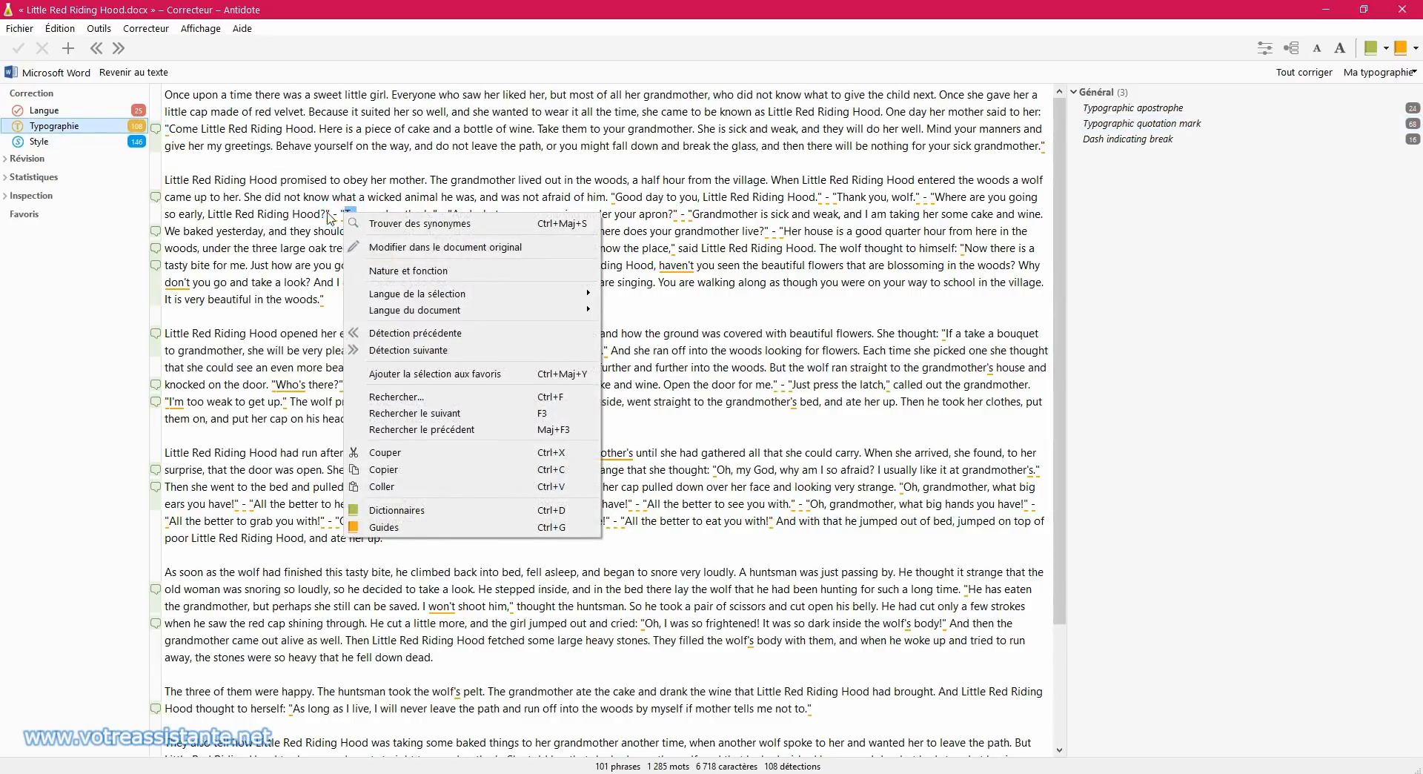
click(324, 215)
right_click(328, 214)
click(328, 215)
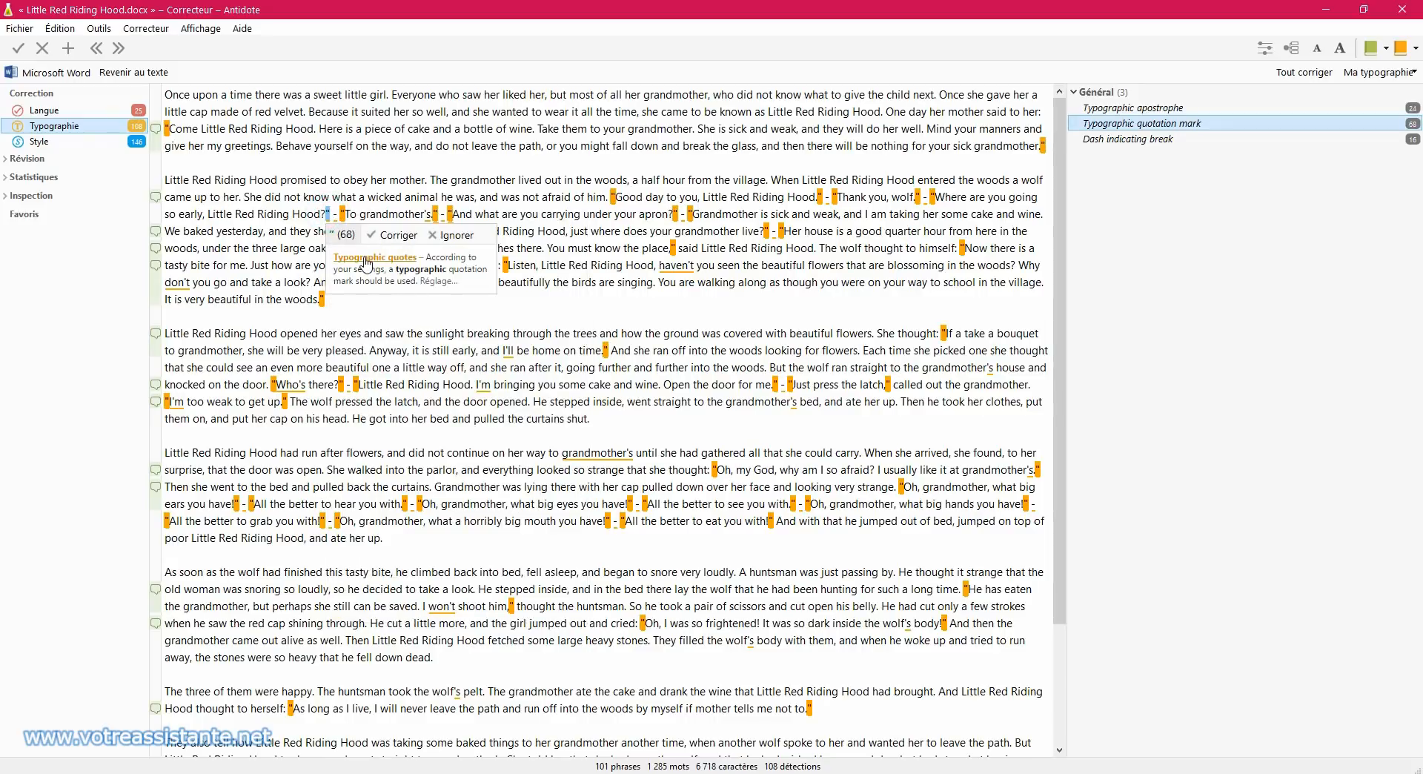
click(380, 235)
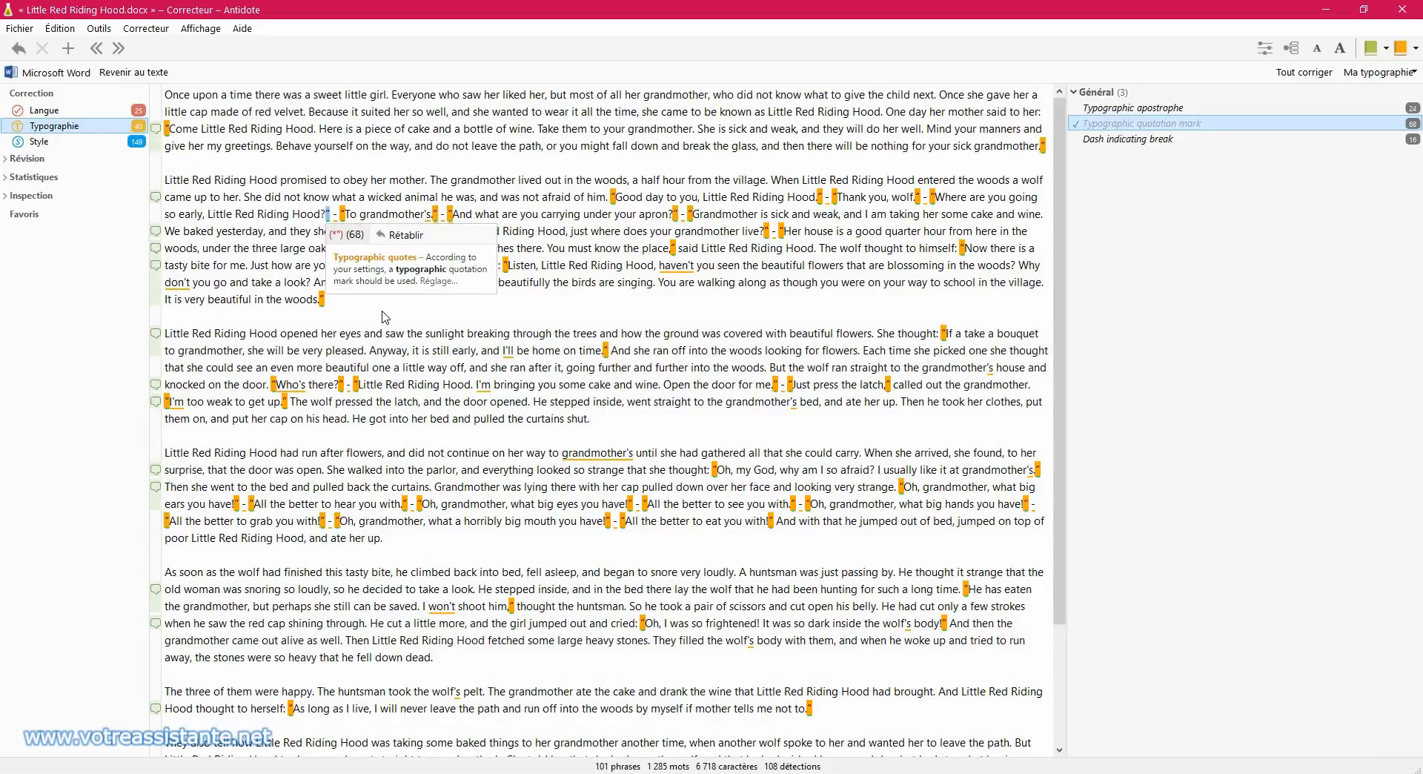
click(332, 305)
View the style repetitions, expand the revision categories and close the corrector to return to the Word document
click(45, 141)
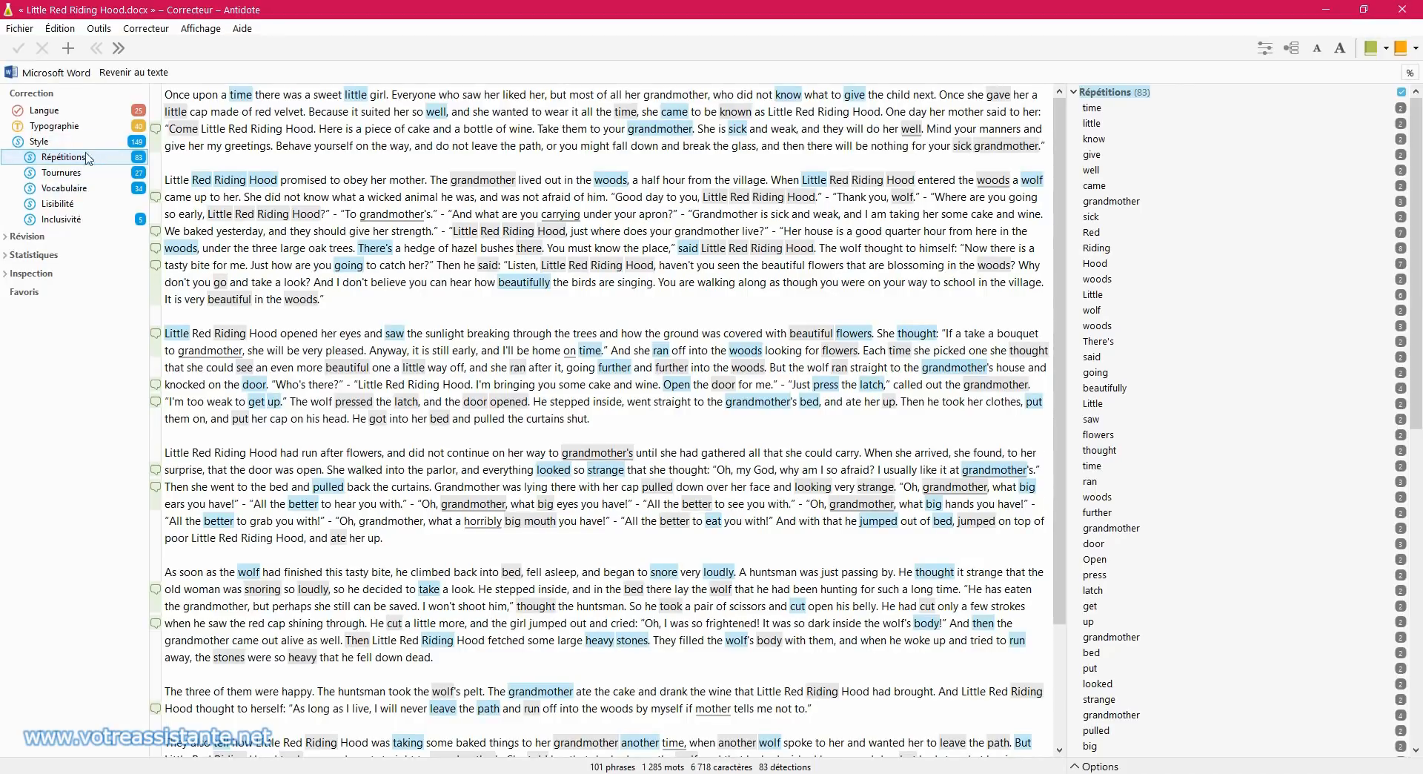
click(7, 238)
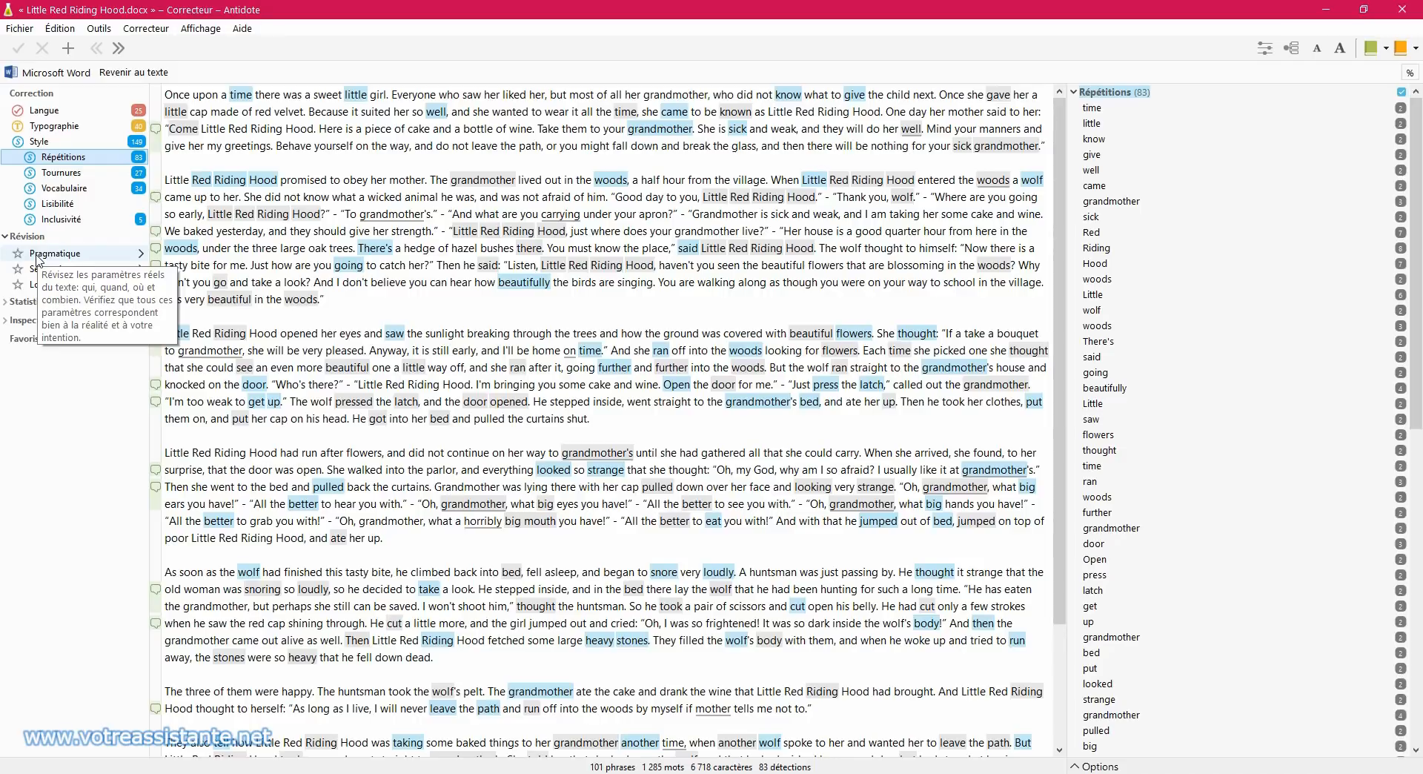
click(1402, 9)
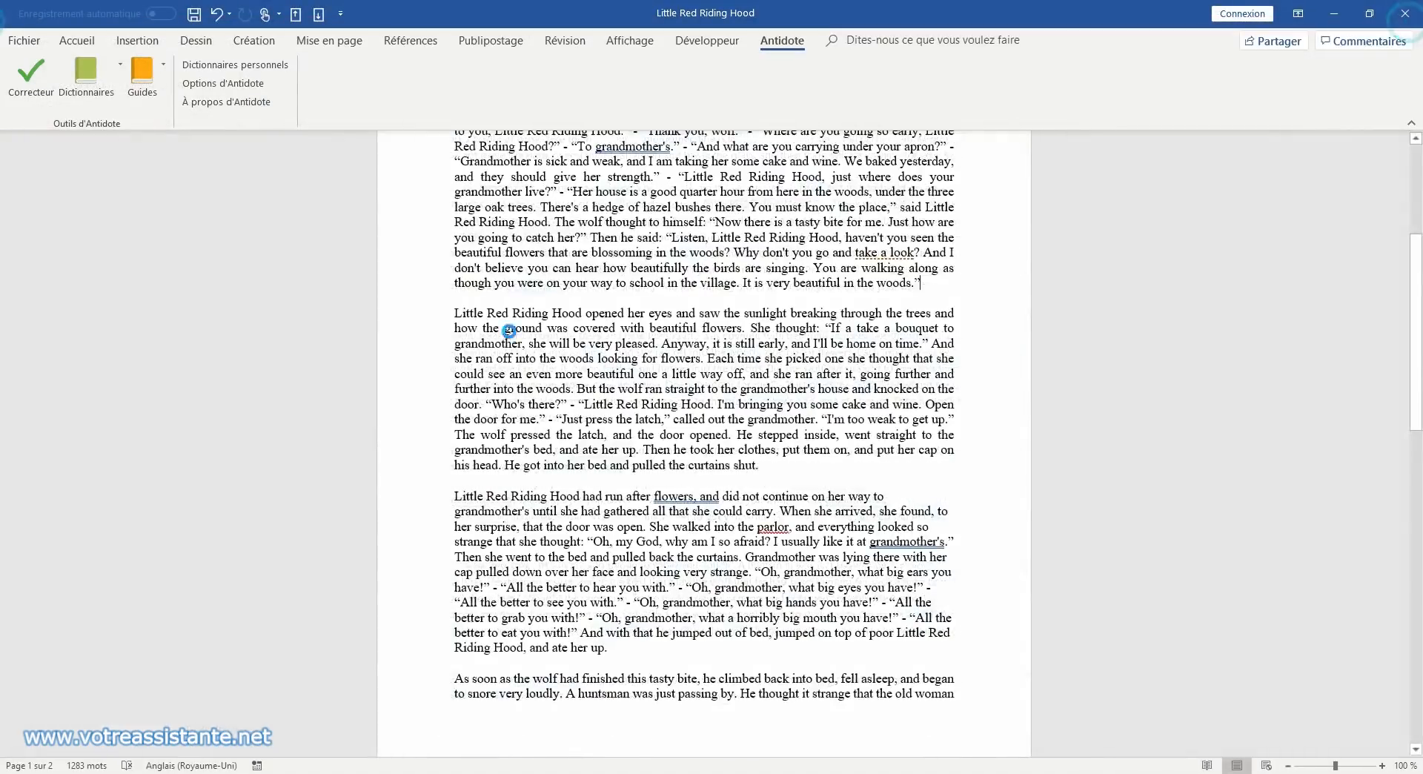
Minimize the English document, bring up the French document Le petit Chaperon Rouge and run the Antidote corrector from the beginning of its text
click(1334, 13)
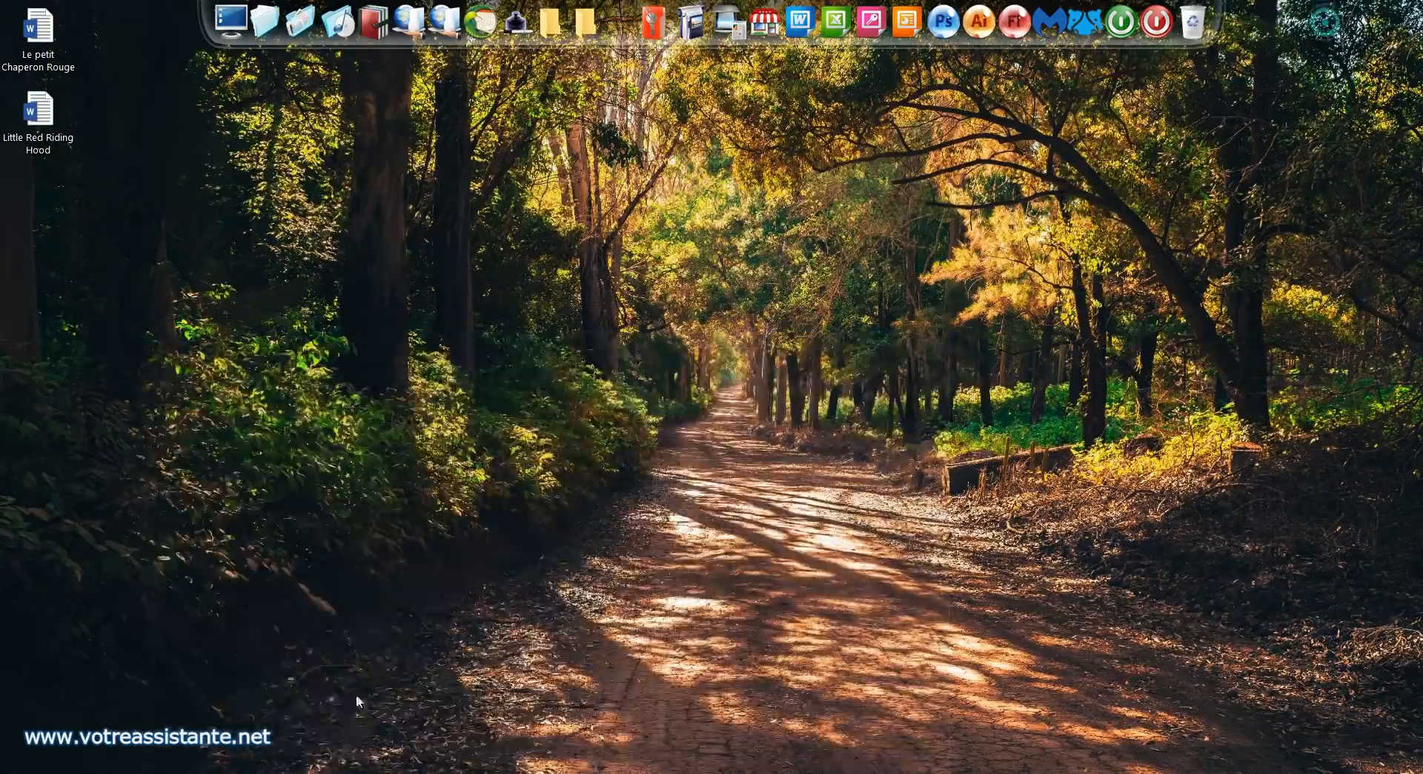
click(236, 717)
scroll(345, 282, up, 10)
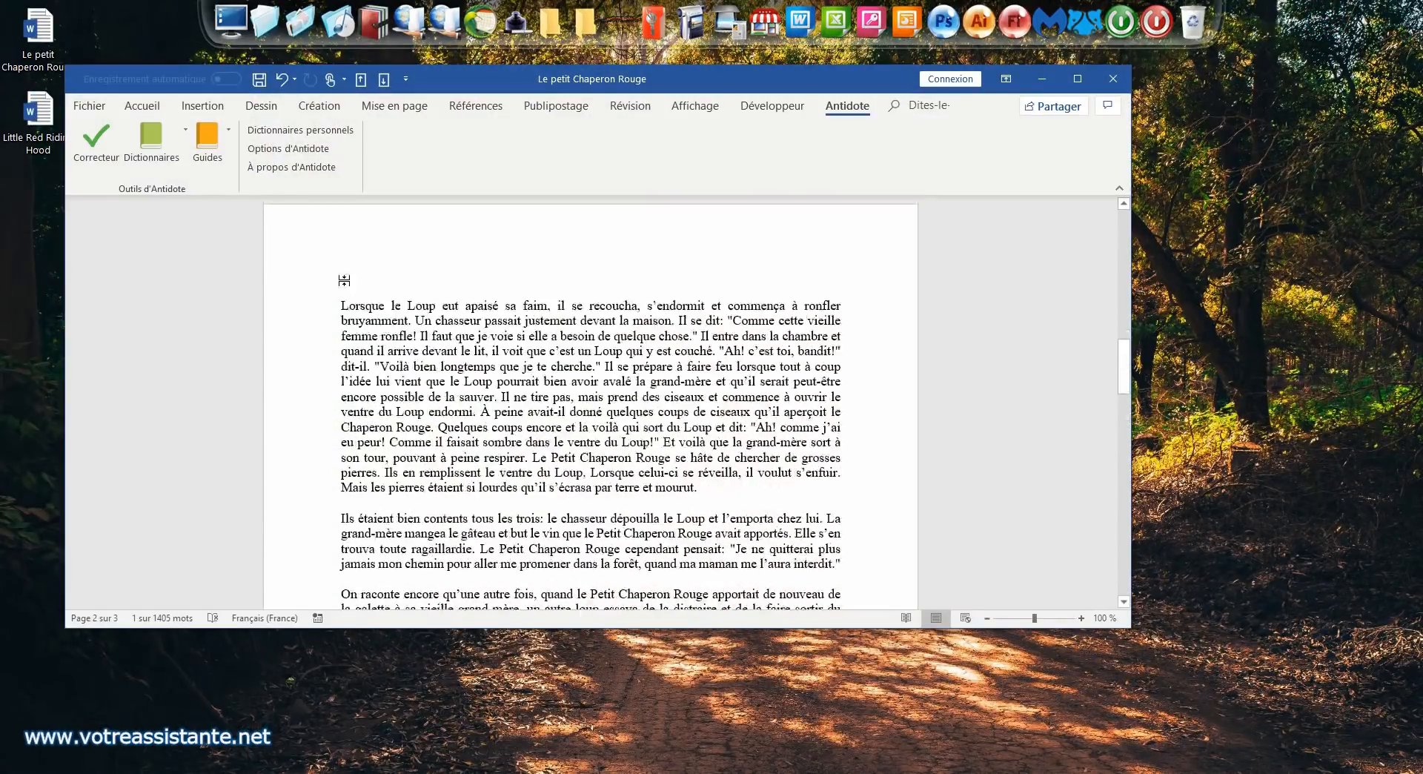
scroll(345, 282, up, 15)
click(339, 267)
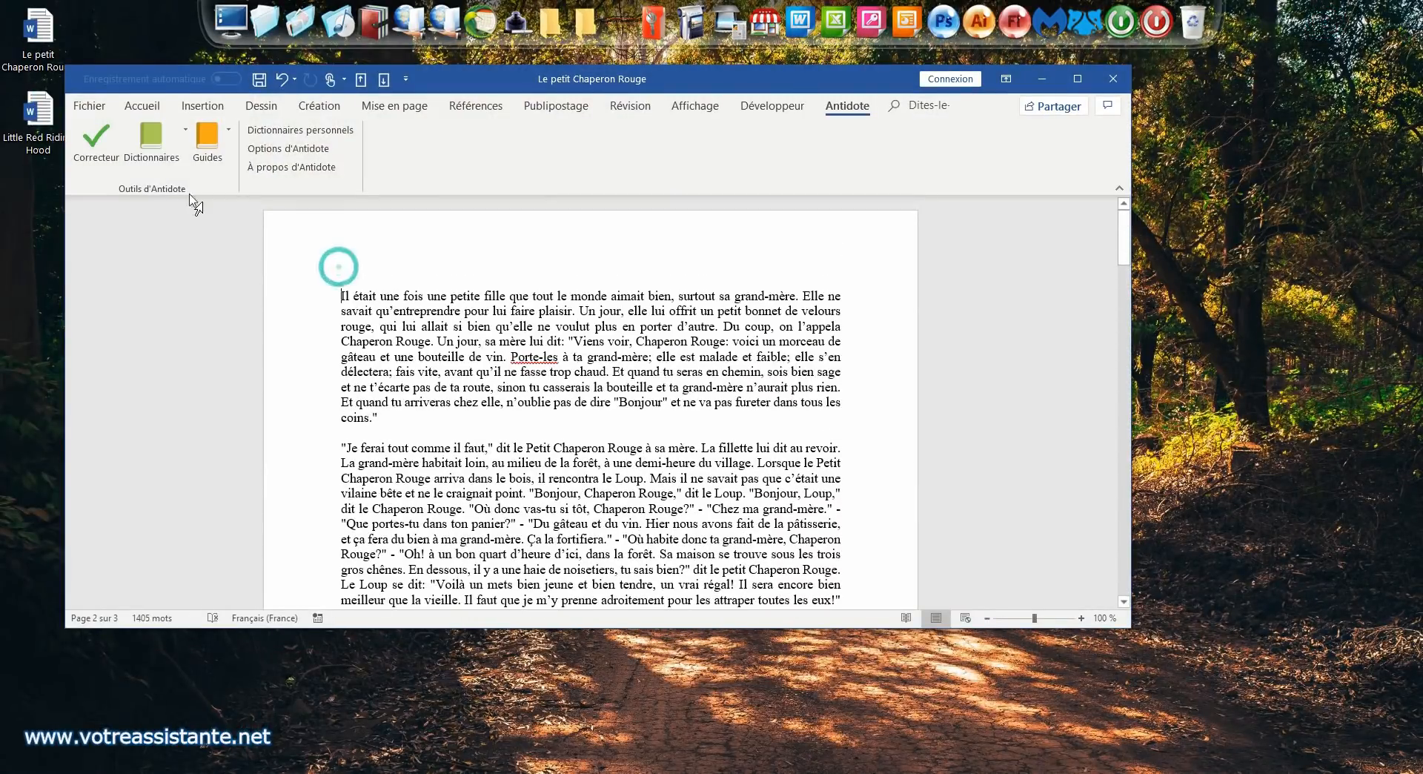
click(98, 141)
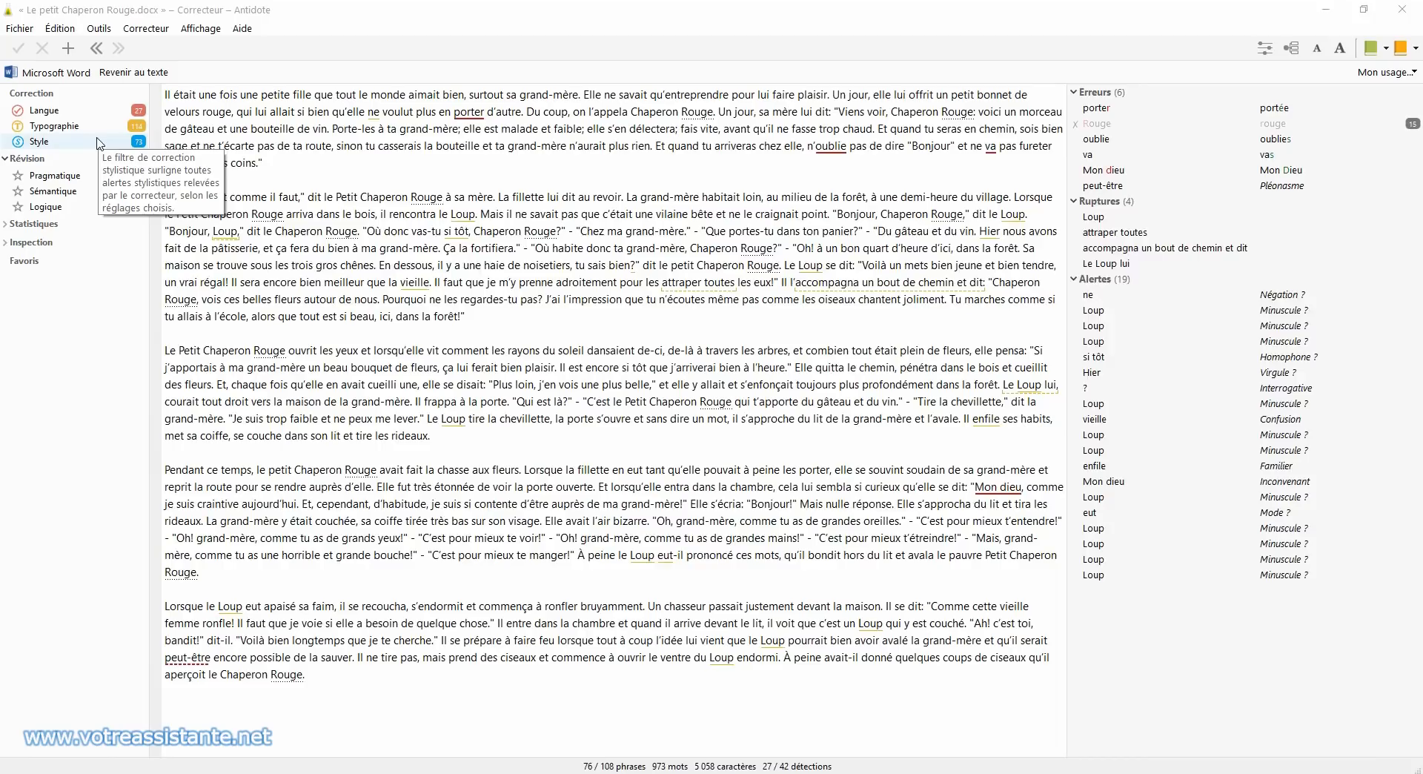
Examine the Qui occurrences of the pragmatic revision, locating Tête-Grise and Monsieur X. in the text
click(53, 176)
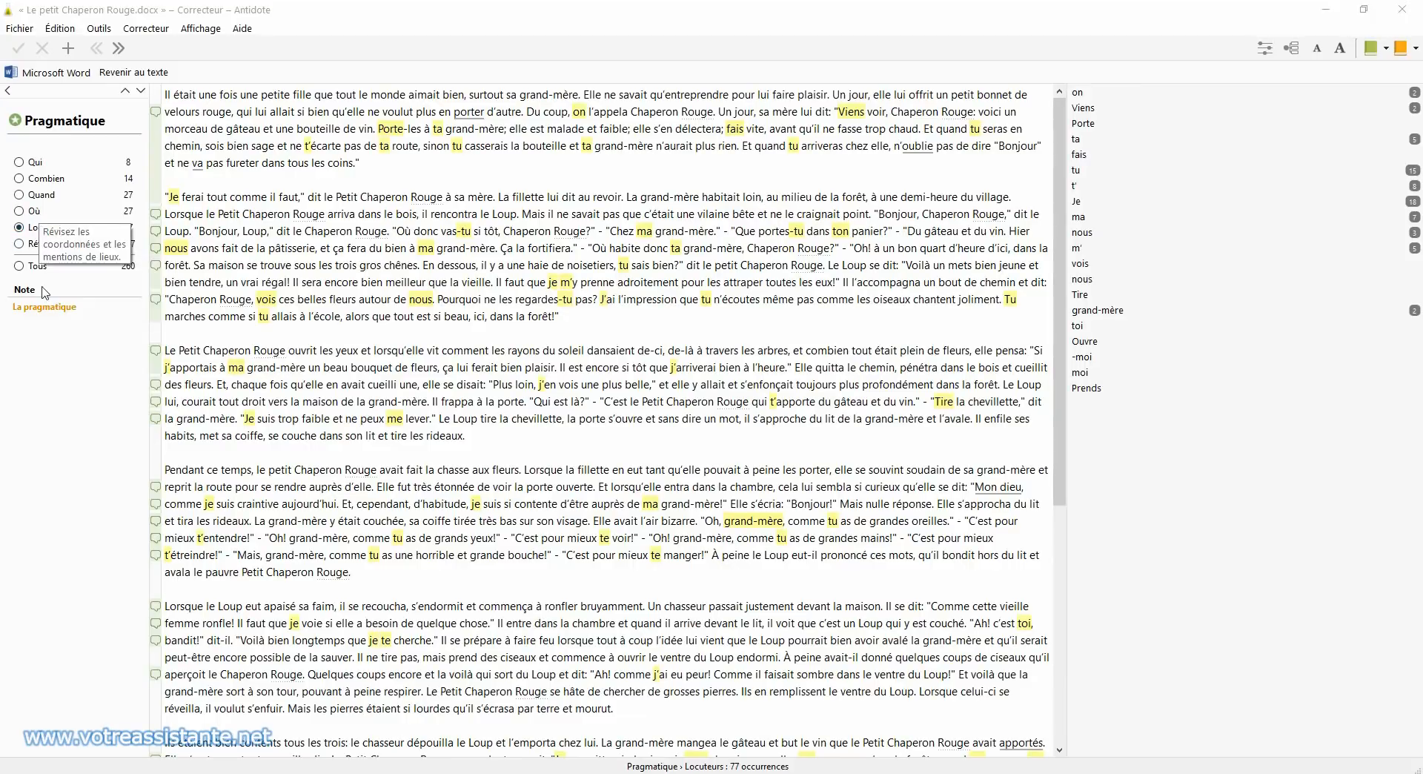
click(35, 163)
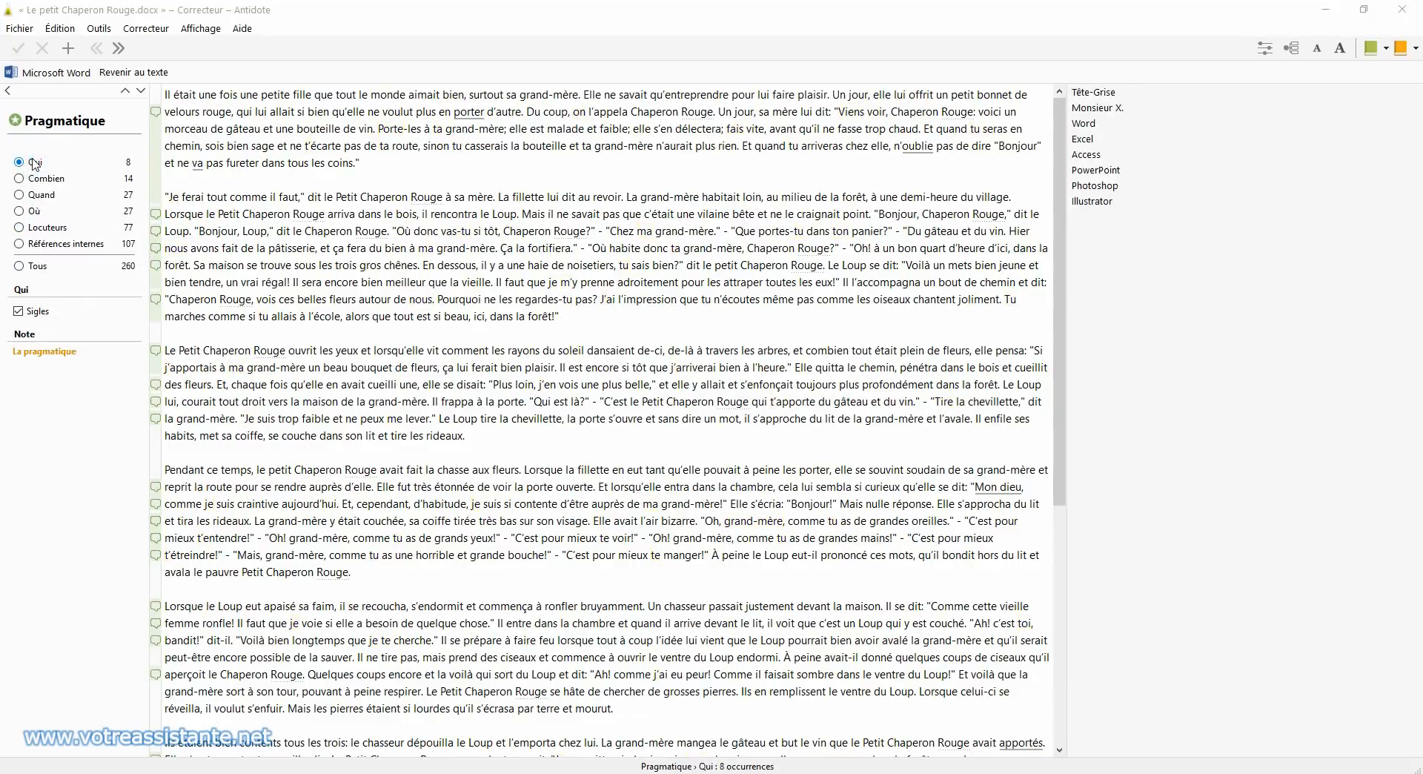
scroll(641, 289, down, 8)
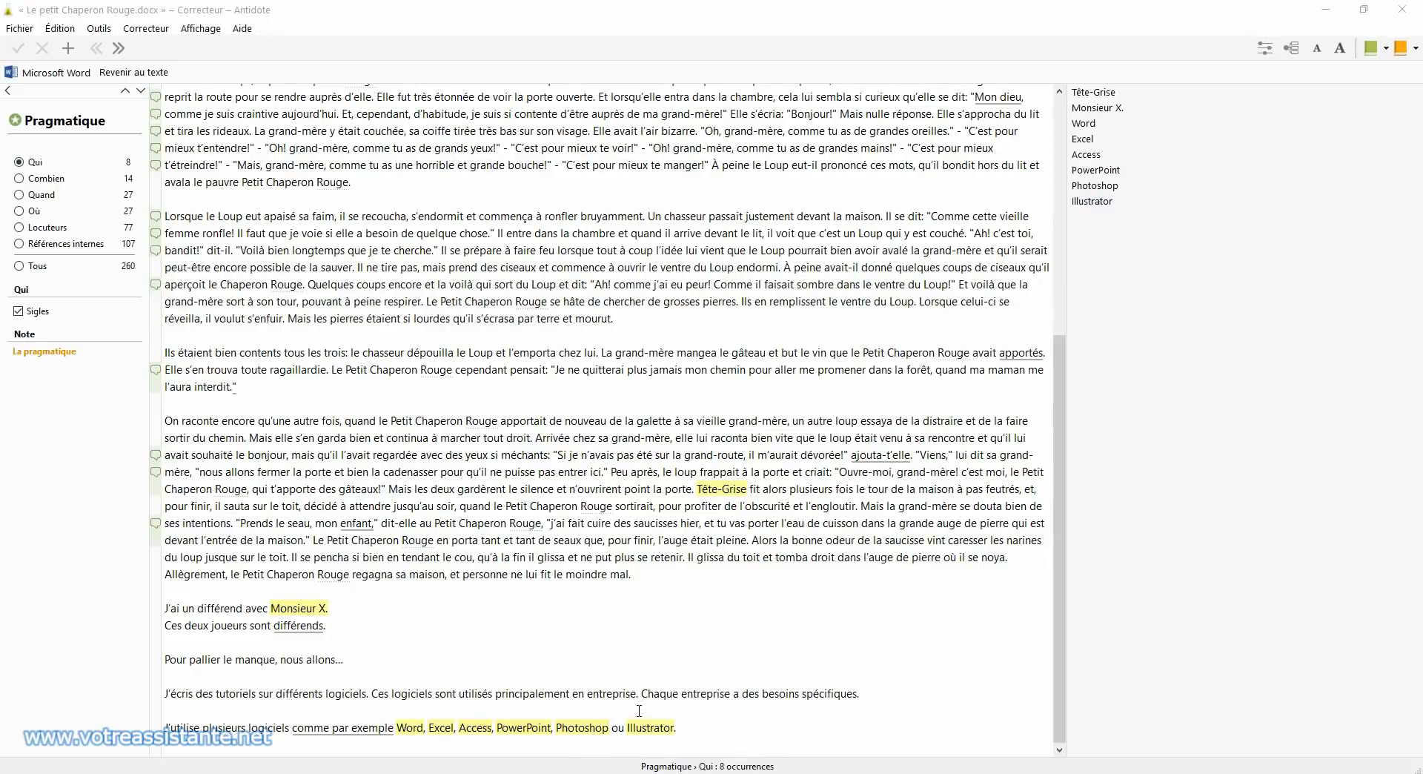
click(725, 491)
click(311, 609)
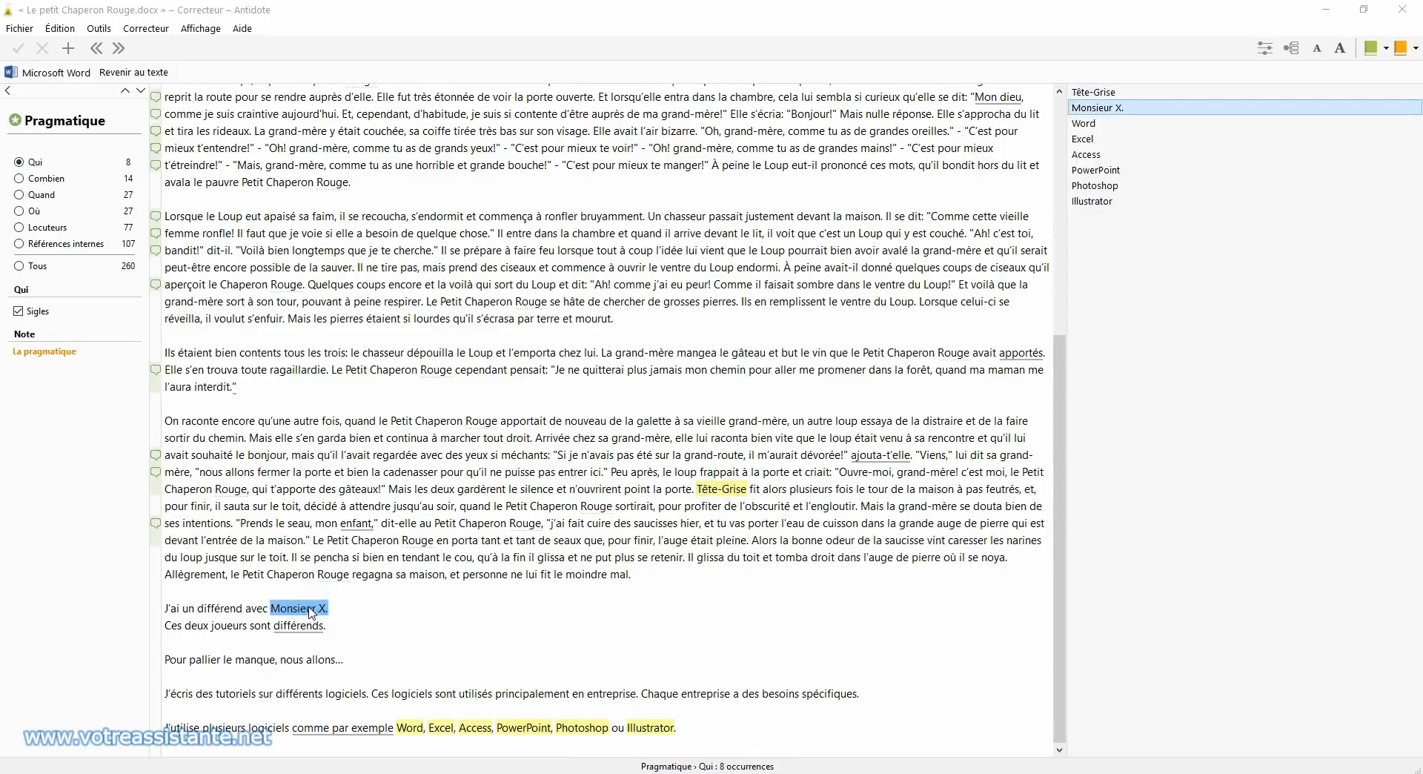
scroll(314, 607, up, 5)
Display the Combien and Quand occurrences of the pragmatic revision, and return to the filter list
click(34, 180)
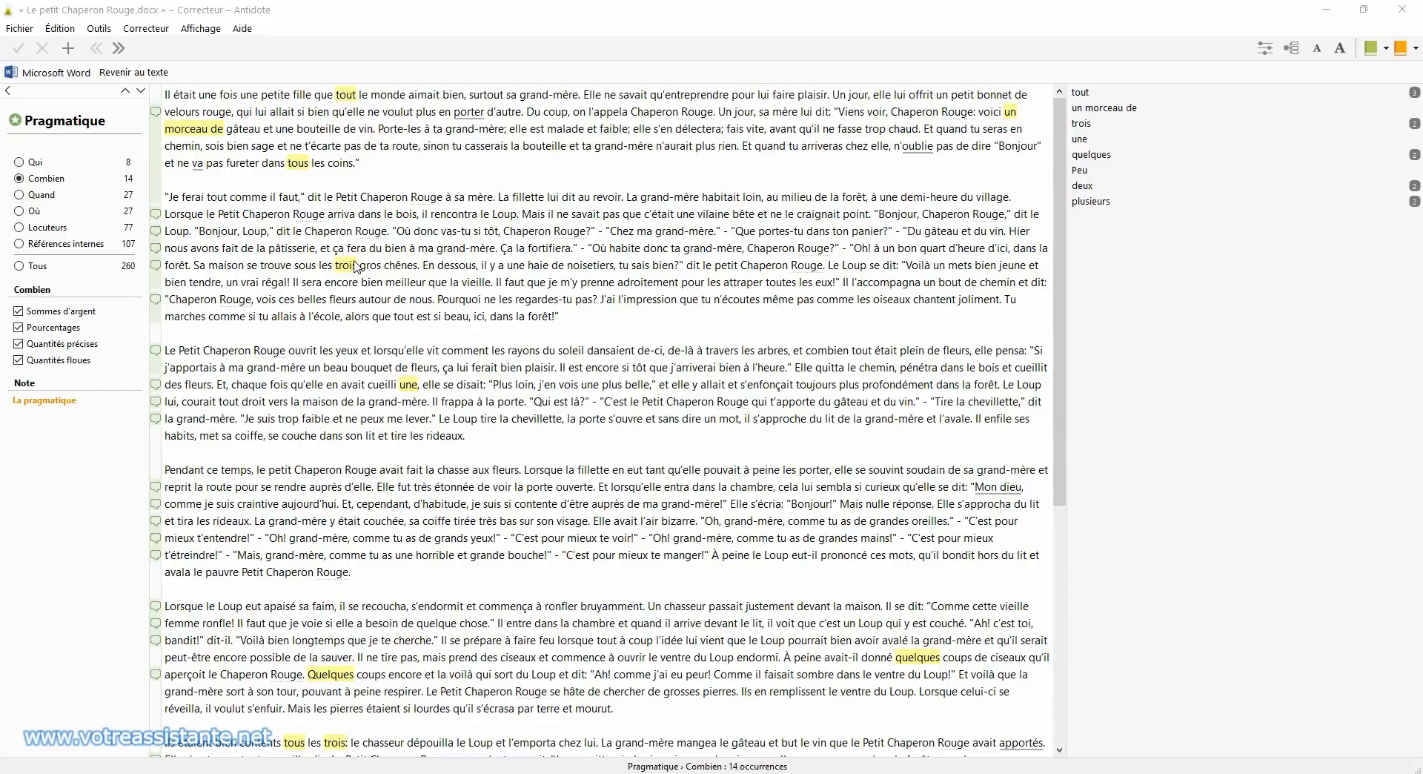
click(43, 196)
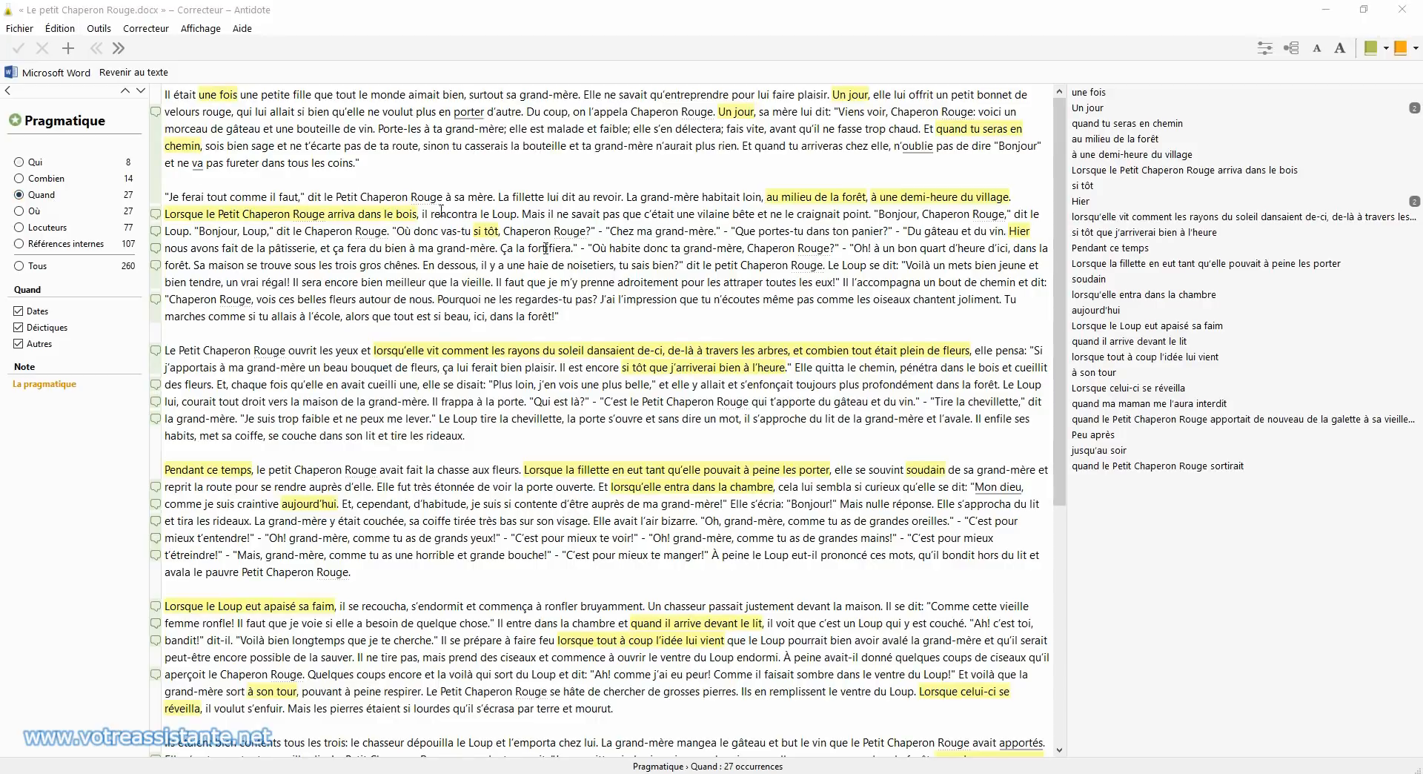
click(7, 91)
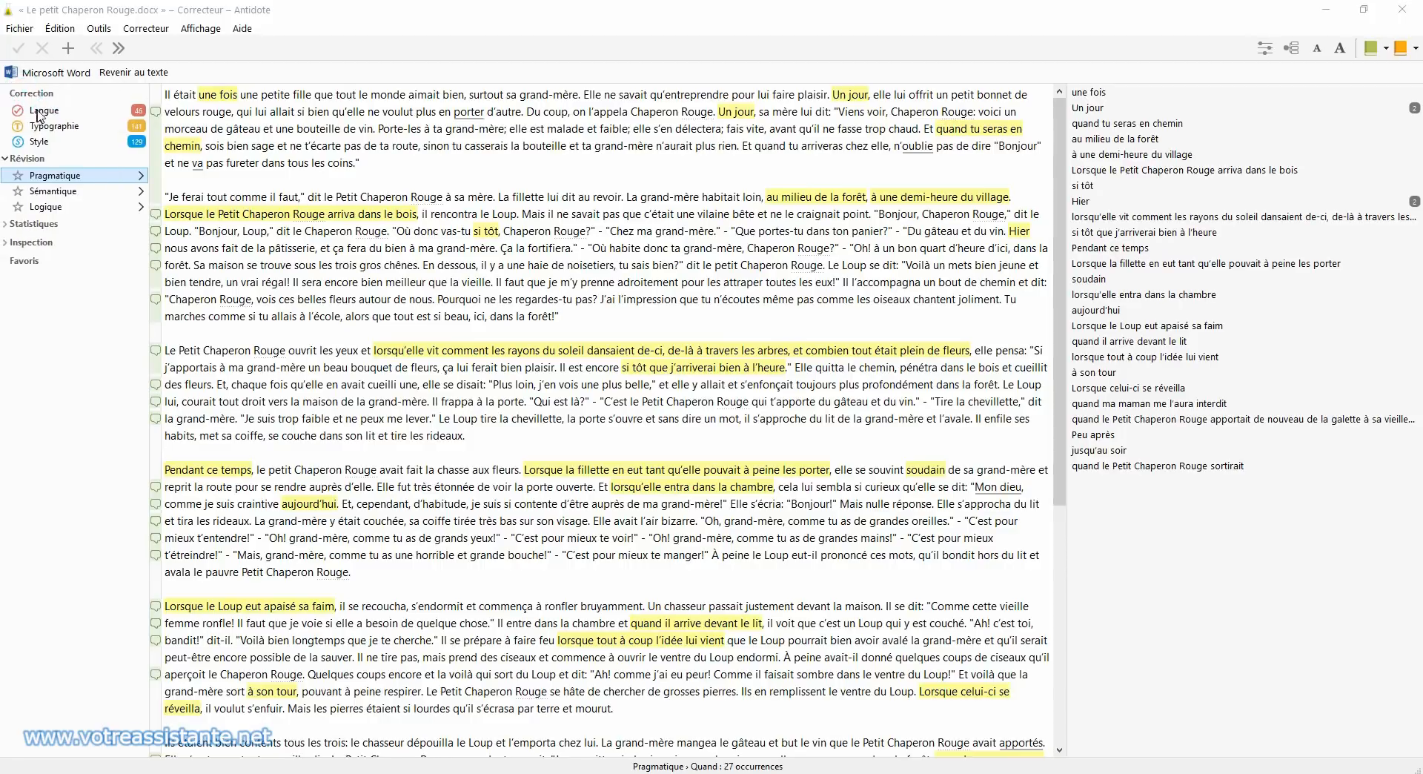
Examine the semantic revision by highlighting the weak, strong, negative and positive words one category at a time
click(52, 193)
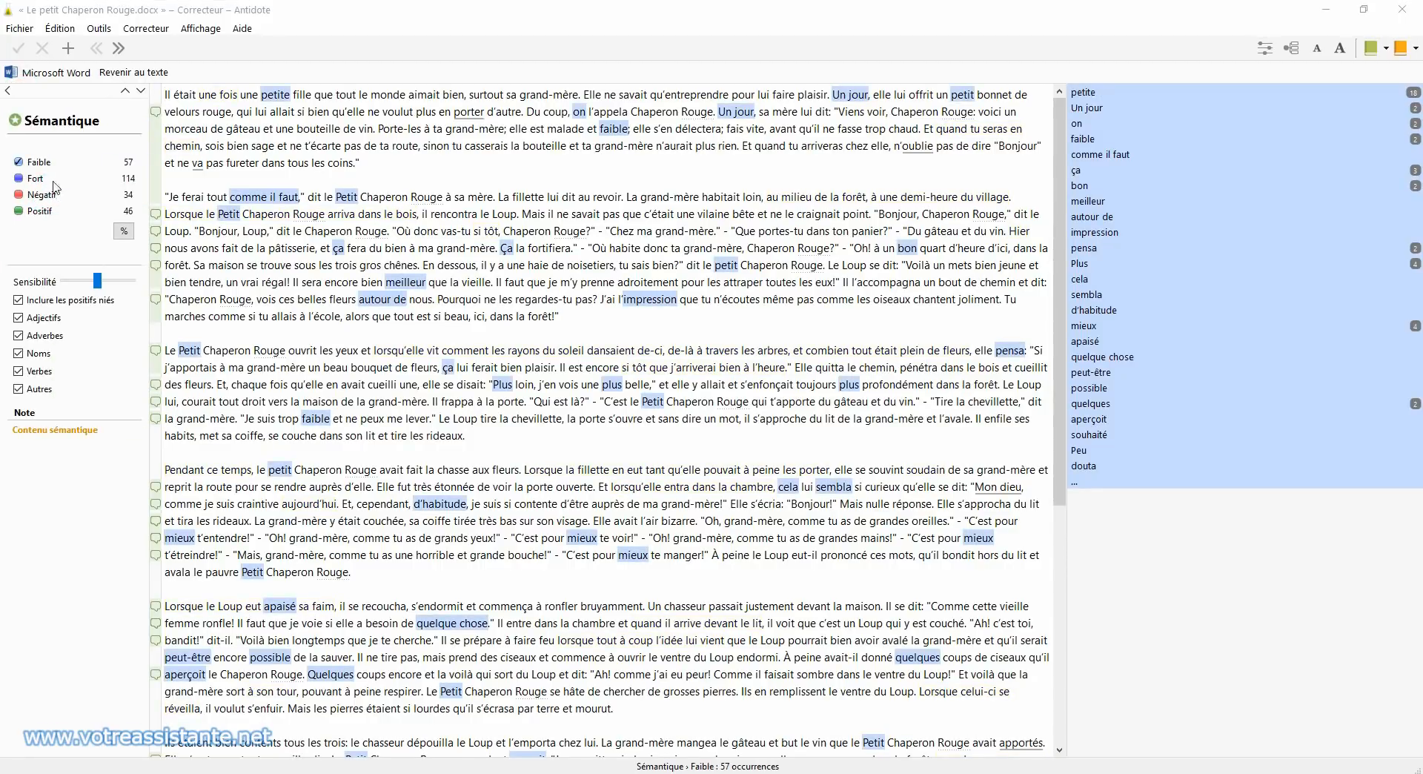
click(20, 162)
click(20, 178)
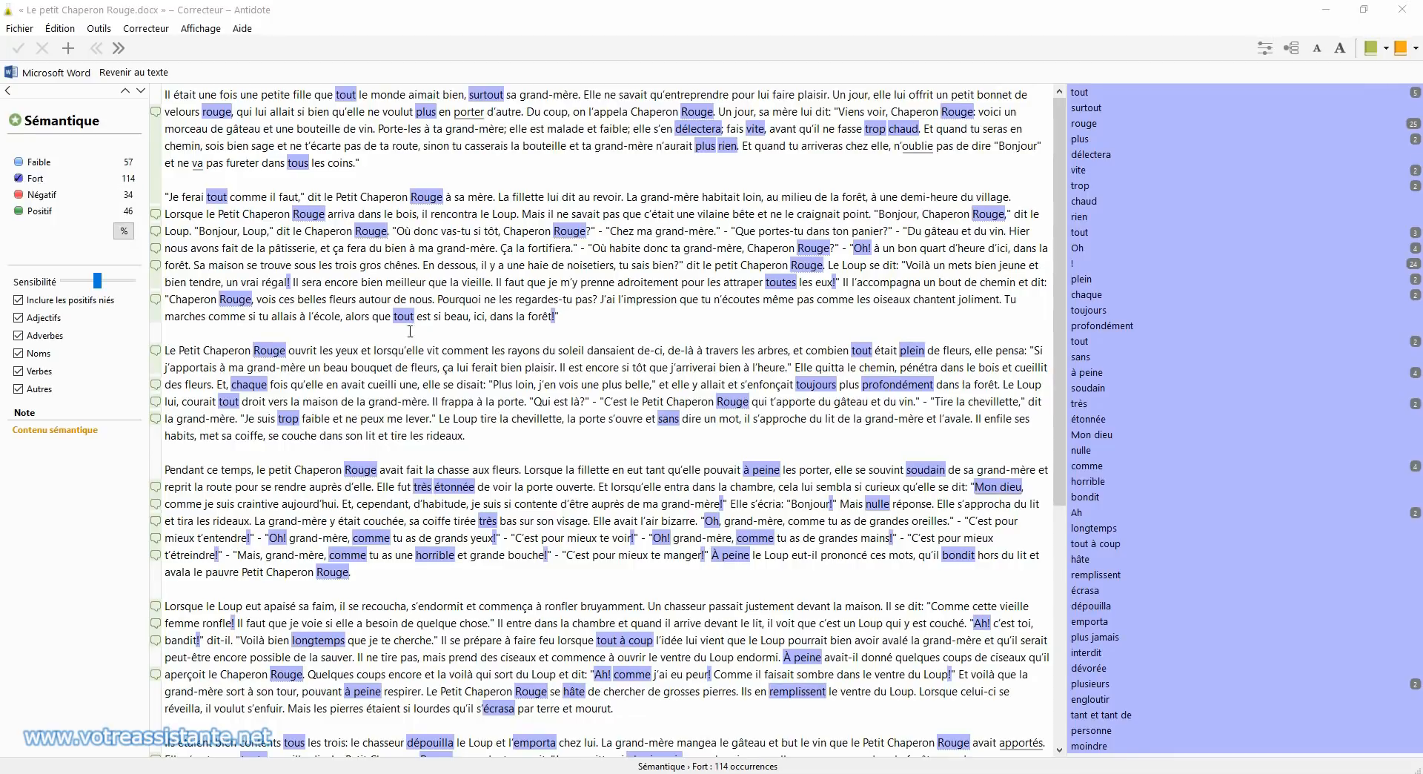
click(19, 178)
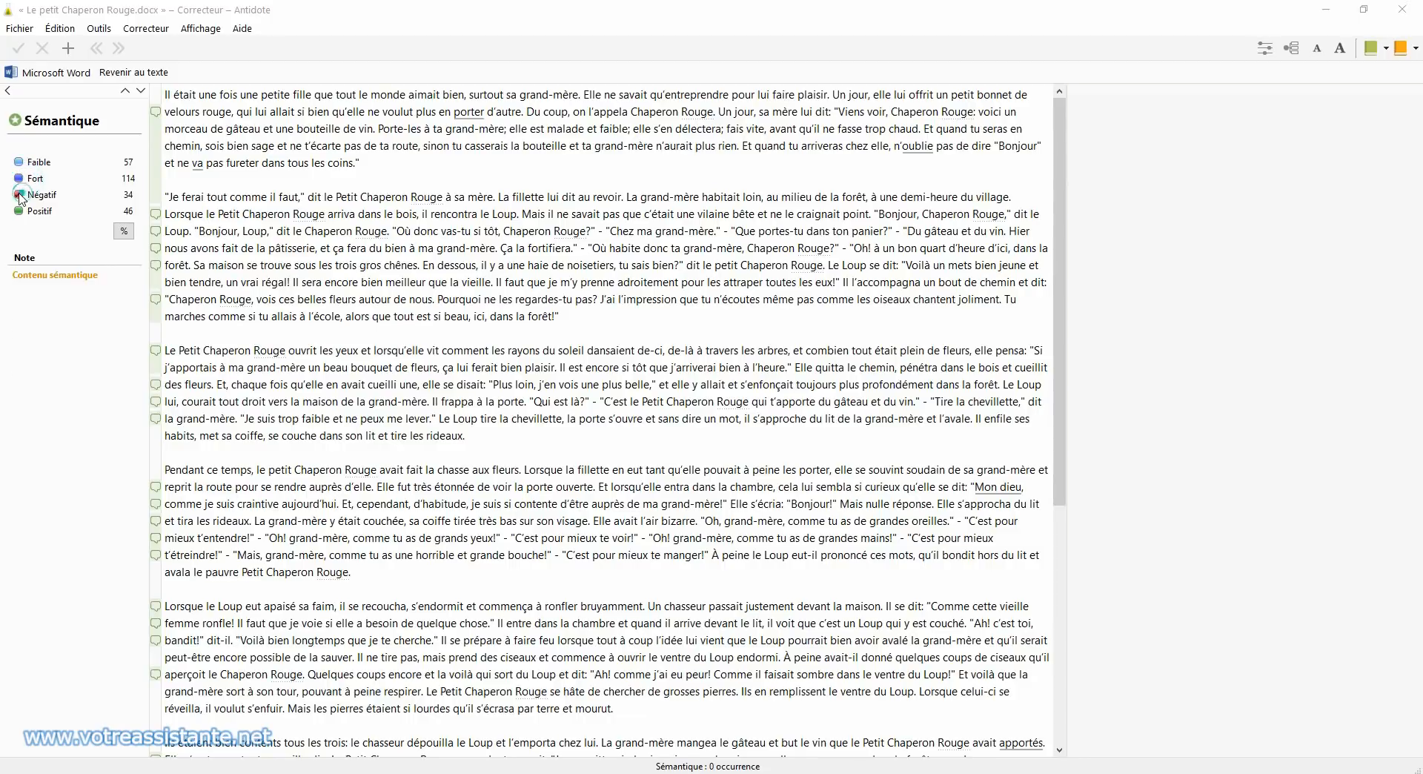
click(20, 194)
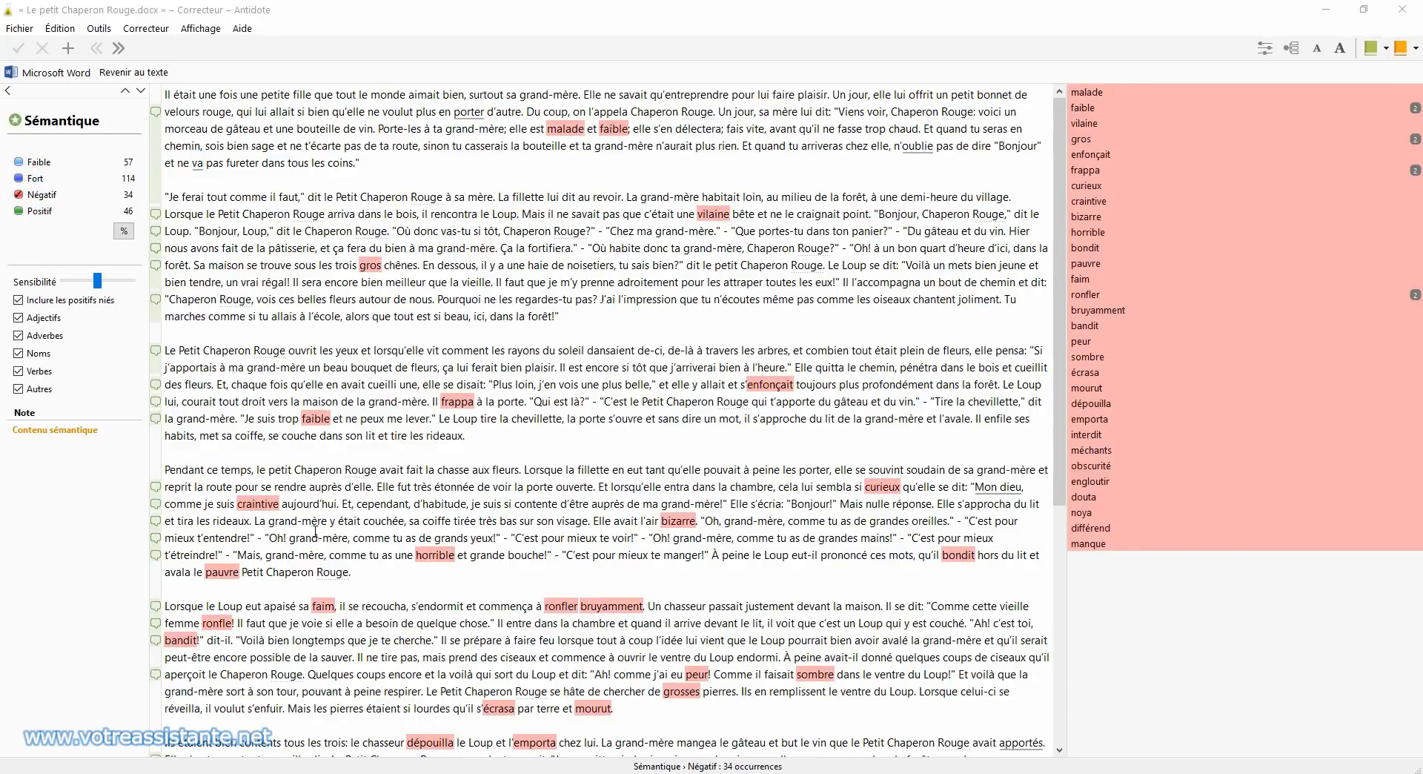
click(19, 195)
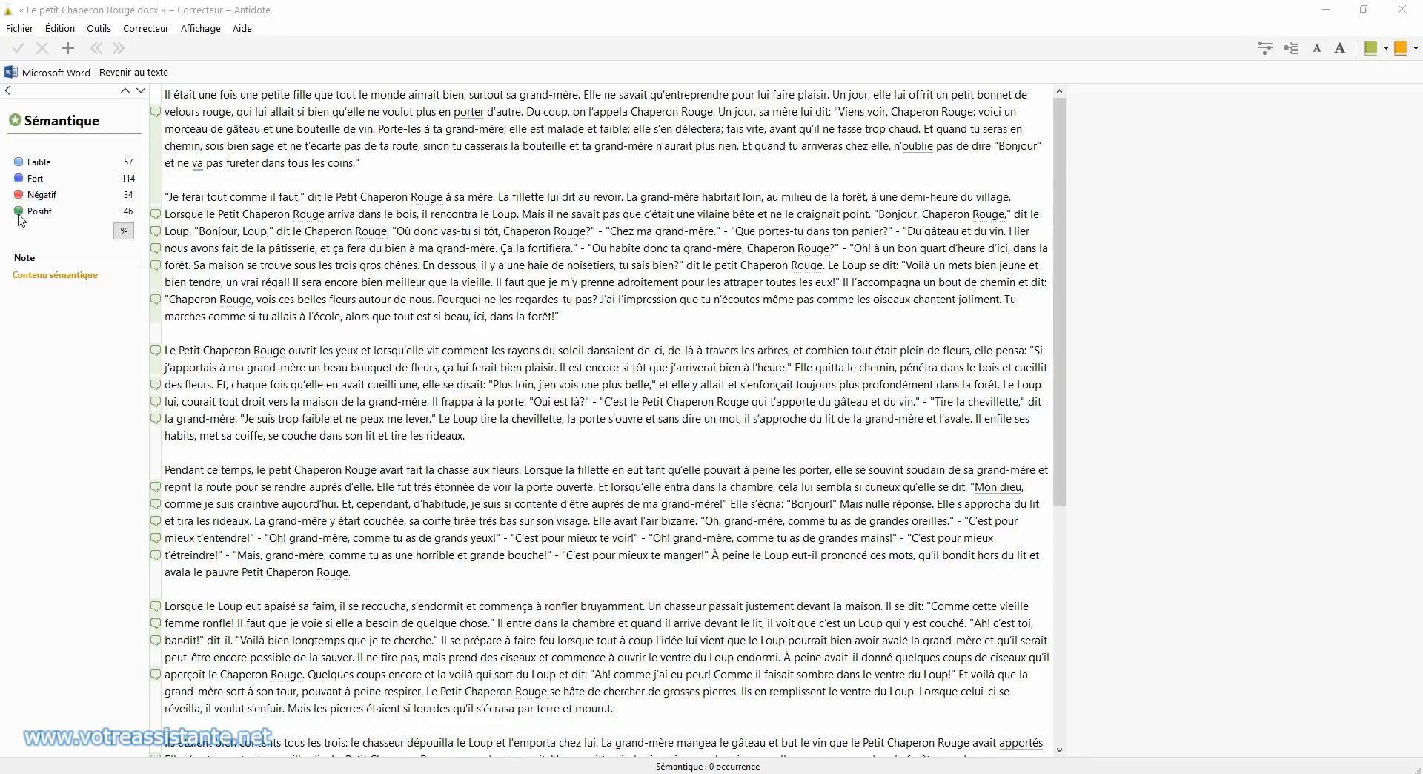
click(19, 211)
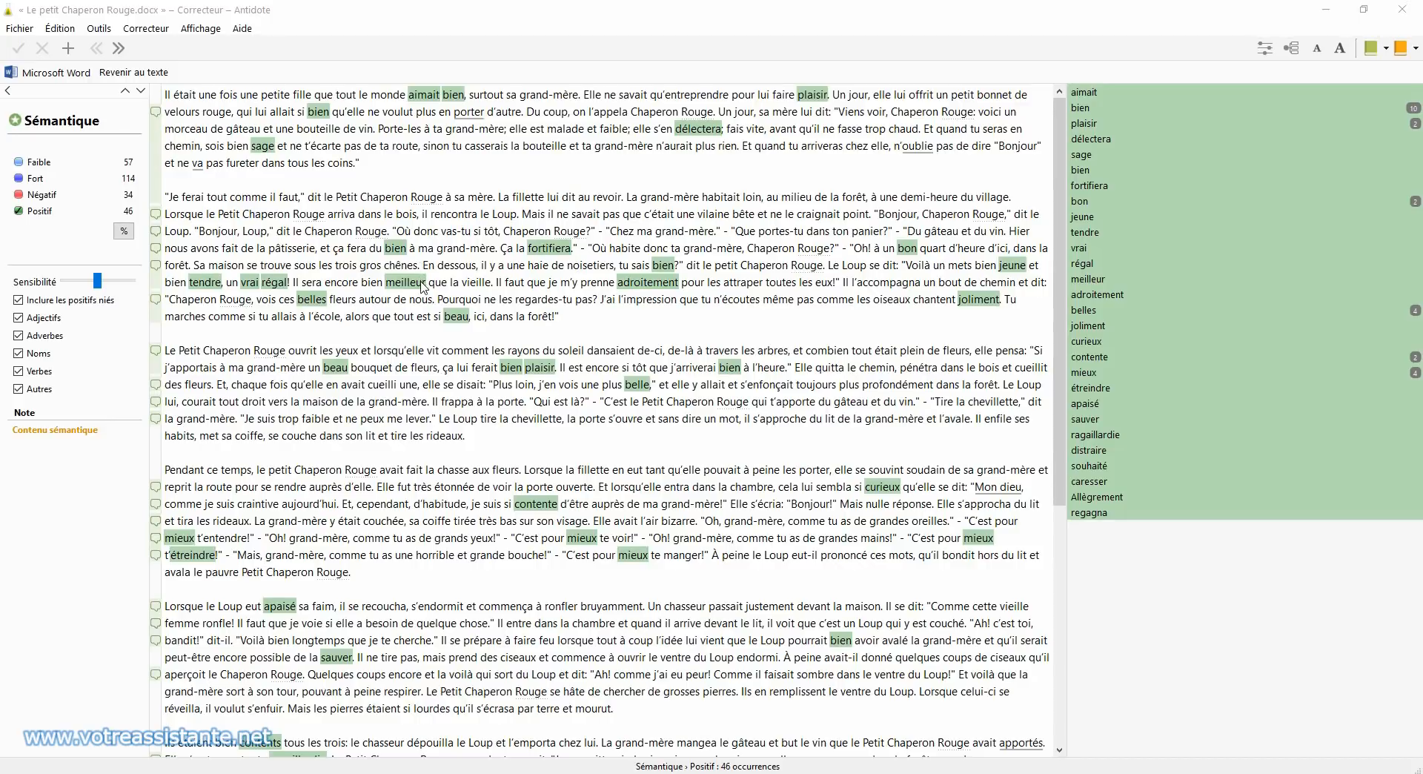
click(8, 92)
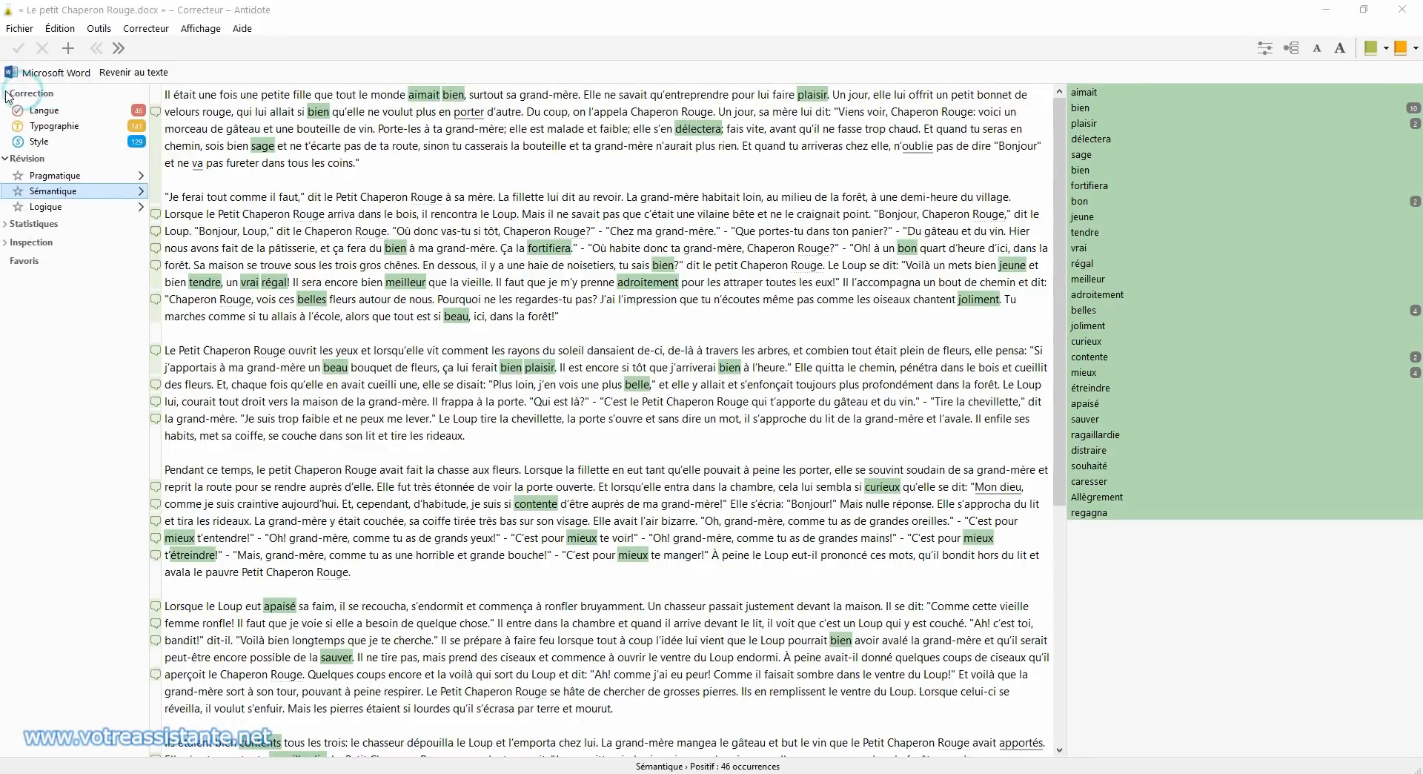
Examine the logical revision's Charnières and Entre guillemets occurrences
click(41, 207)
click(34, 168)
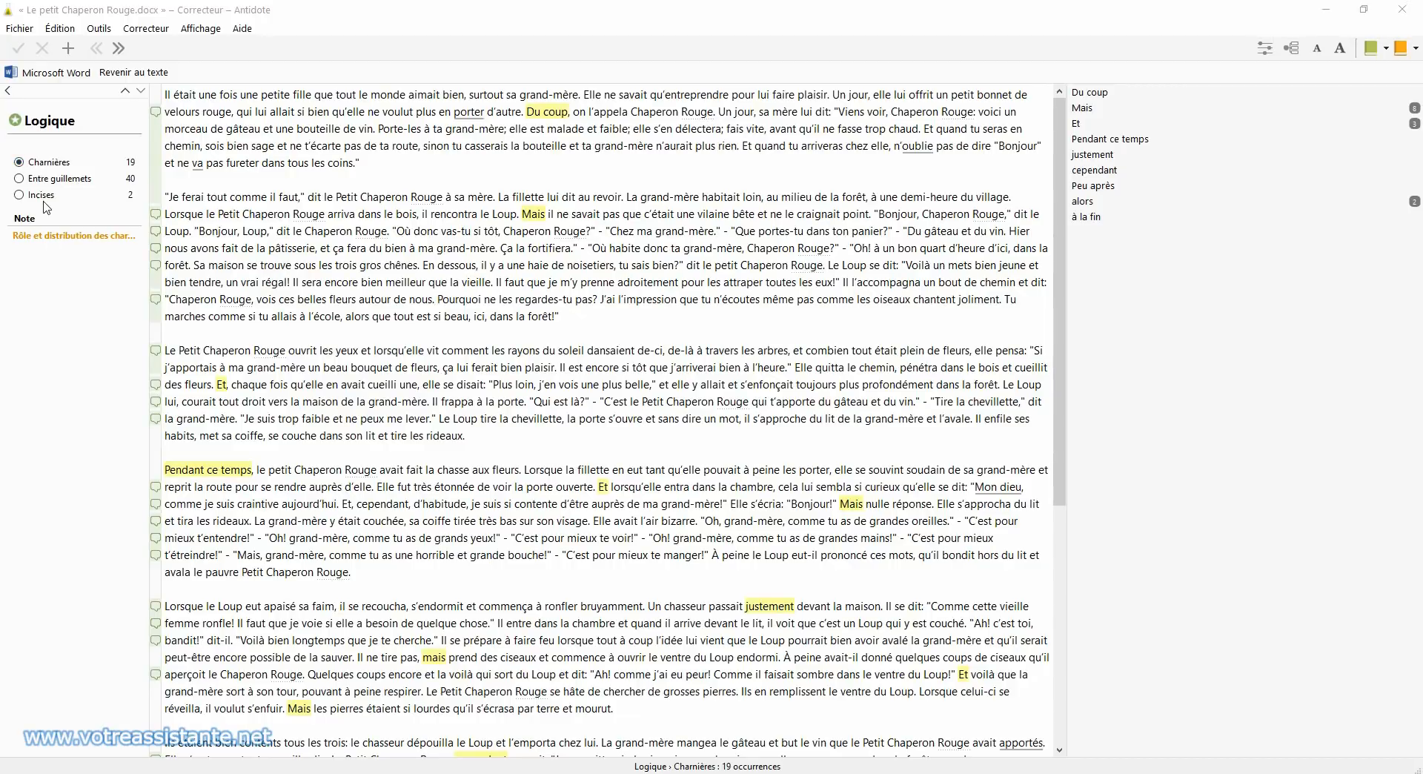
click(51, 185)
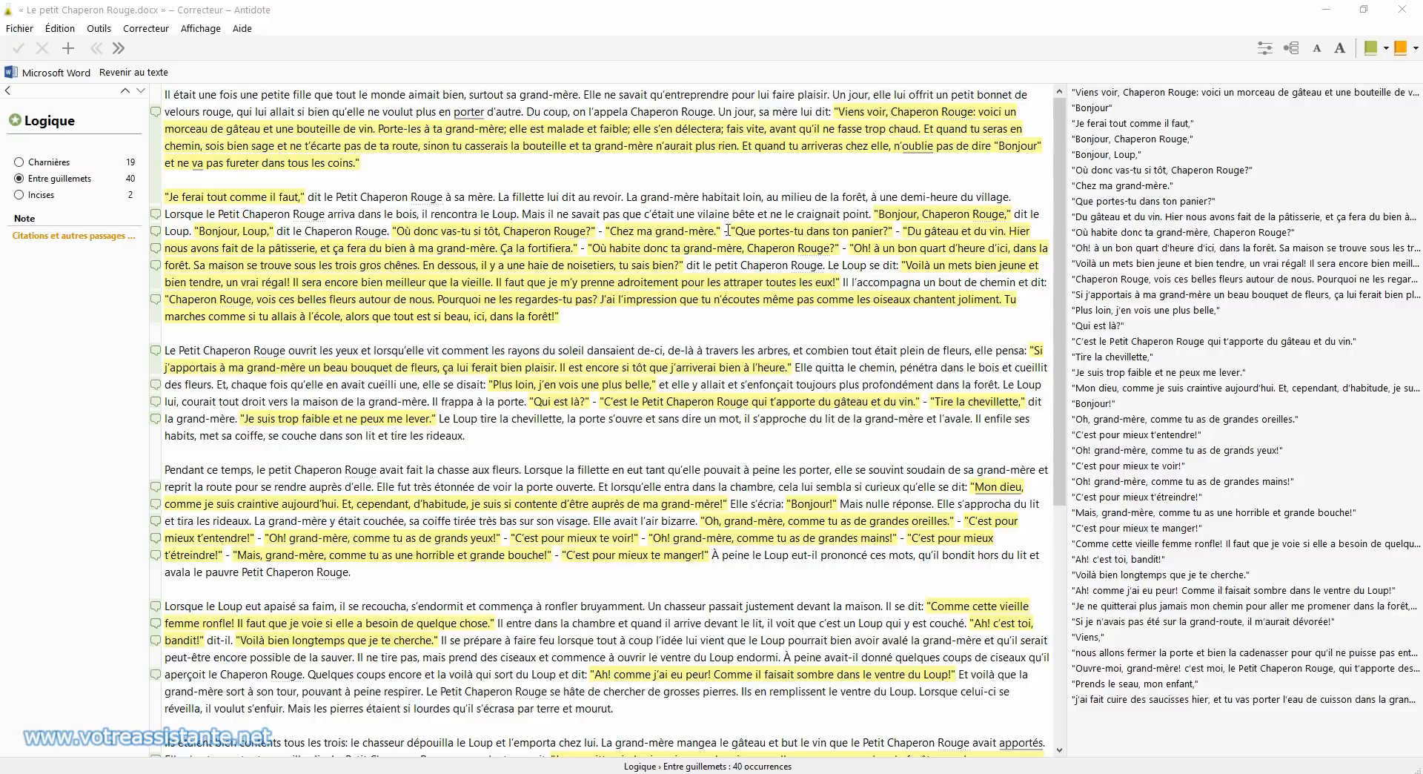
click(8, 91)
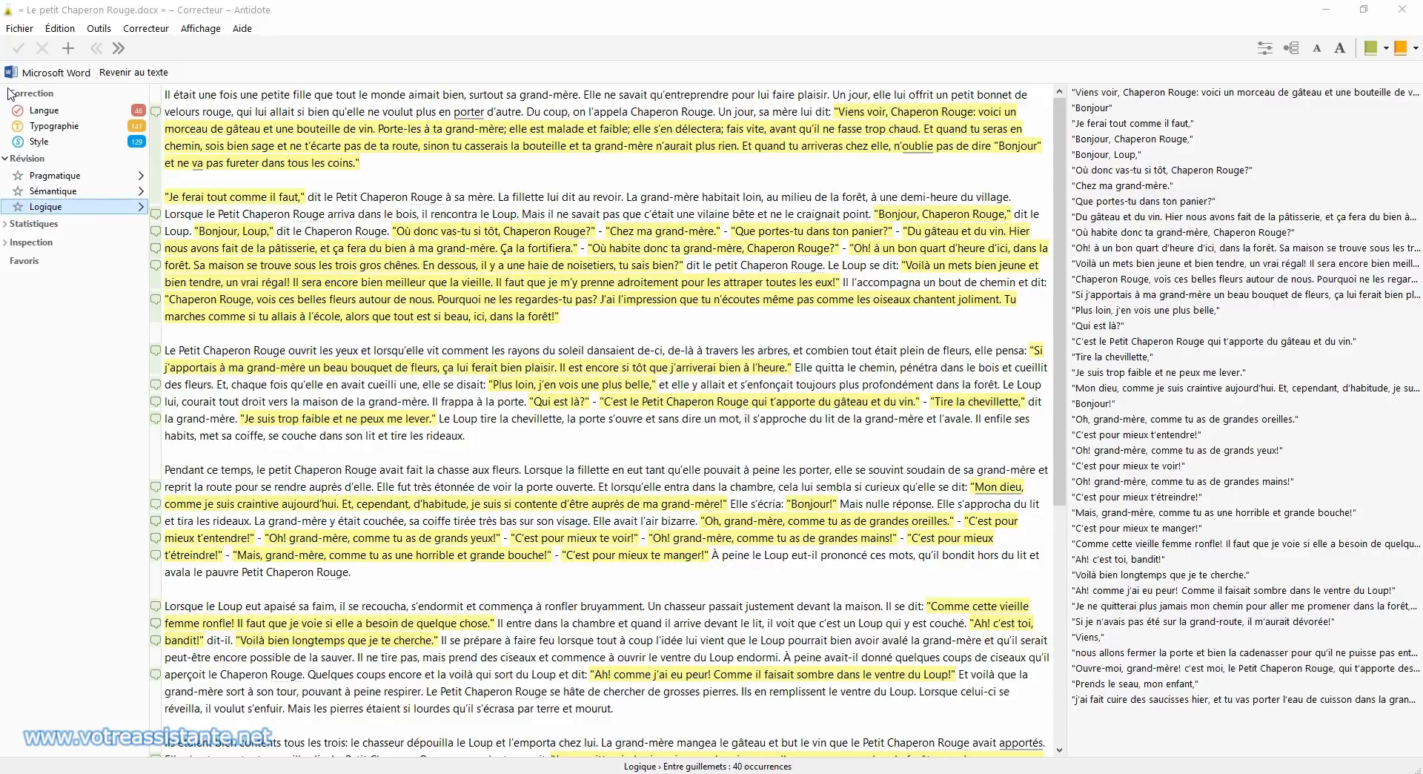
Expand the statistics category and review the text's Tailles and Performances statistics
click(6, 225)
click(43, 243)
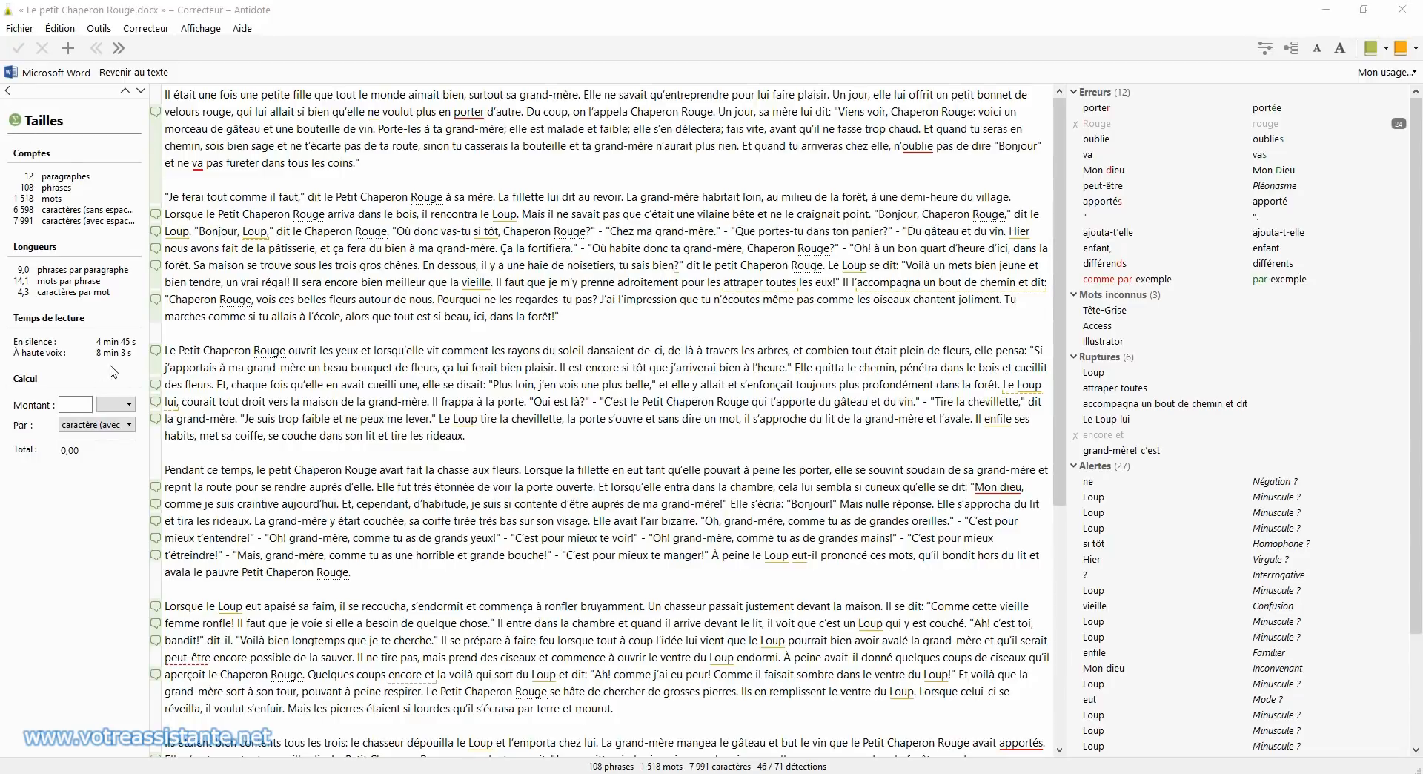
click(8, 91)
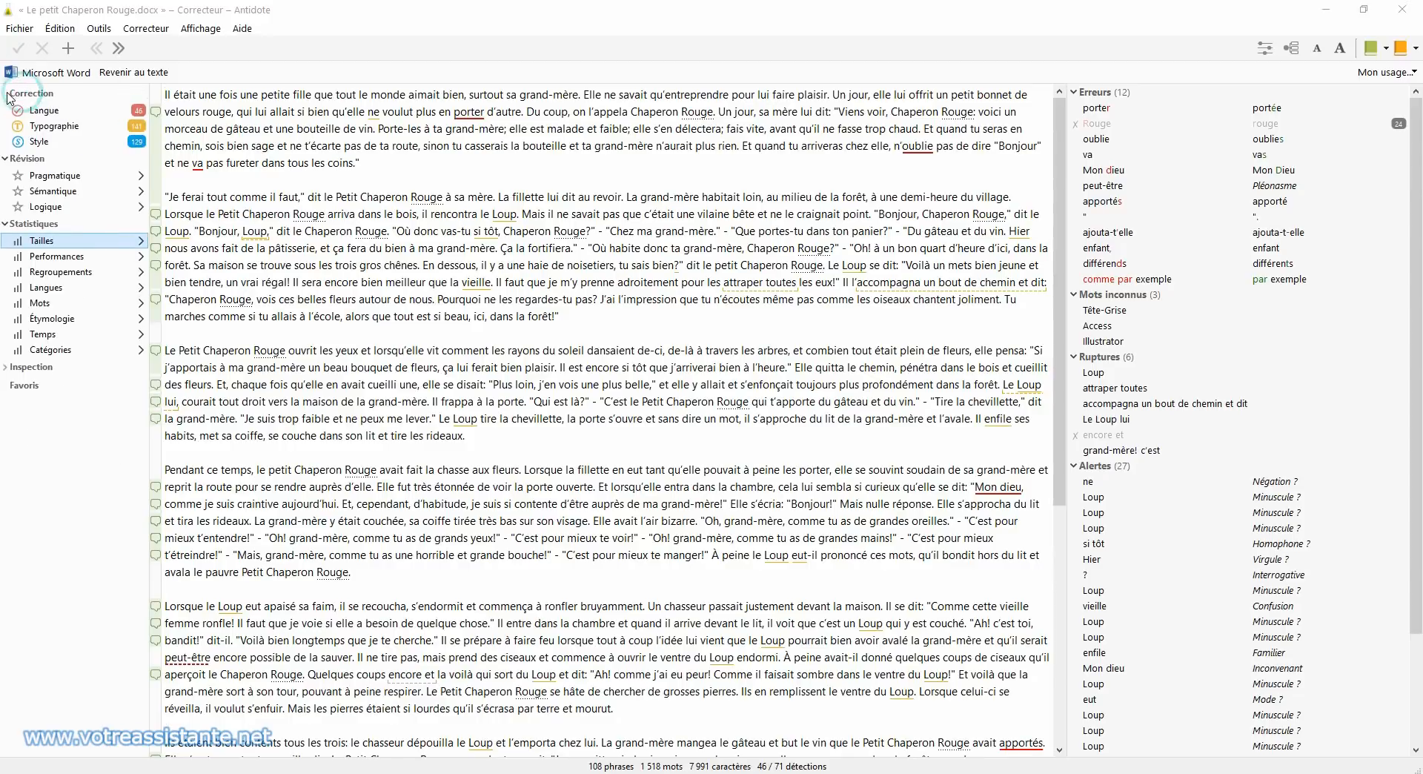
click(58, 266)
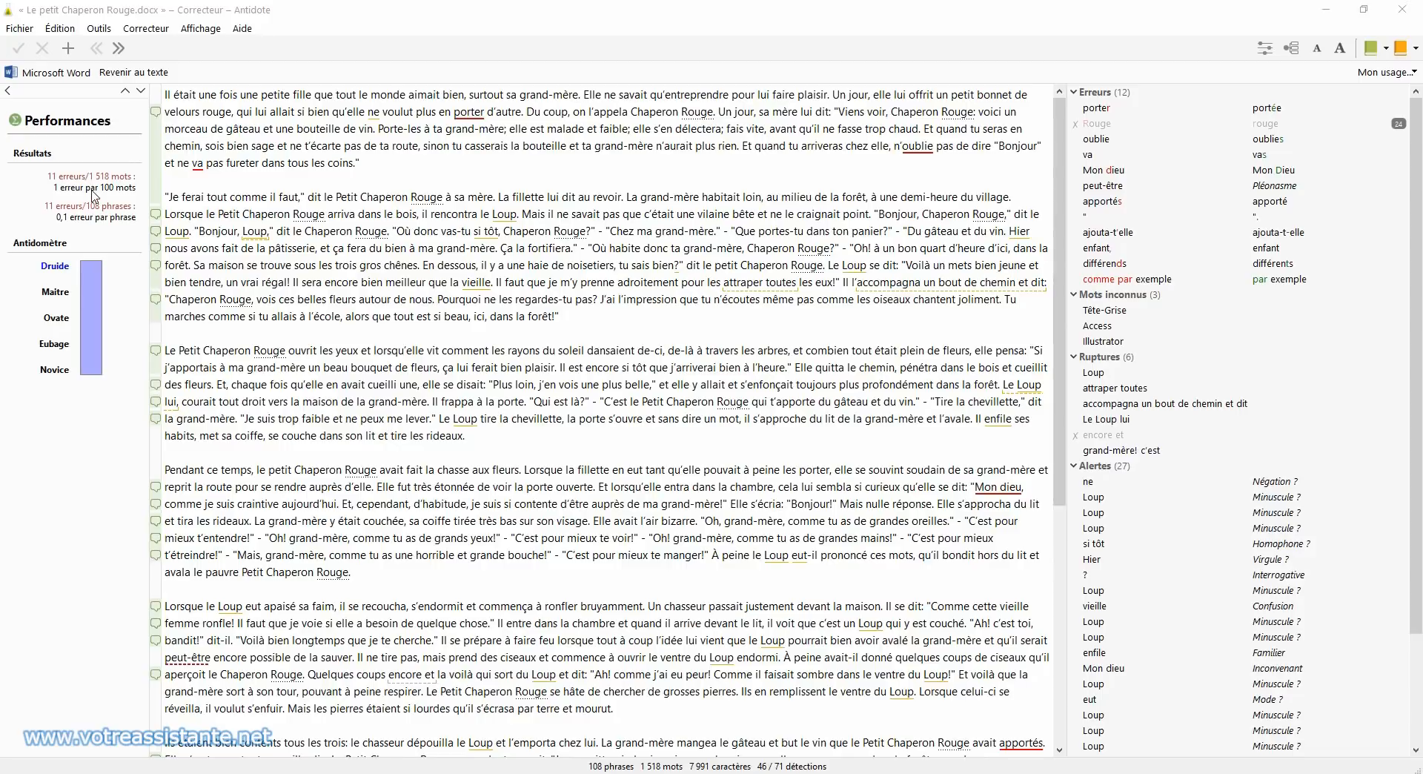
click(8, 90)
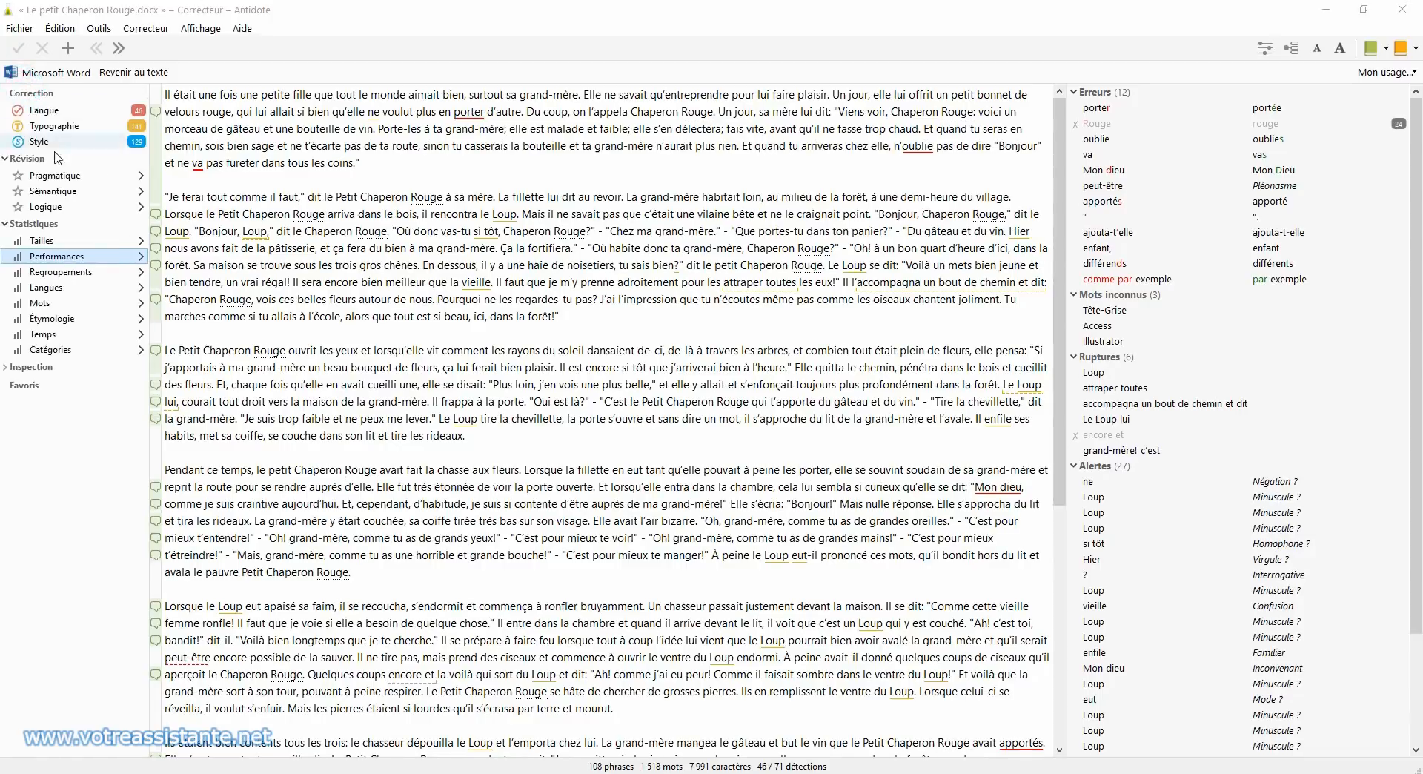
Review the Regroupements statistics for both the error classes and the alert classes
click(52, 272)
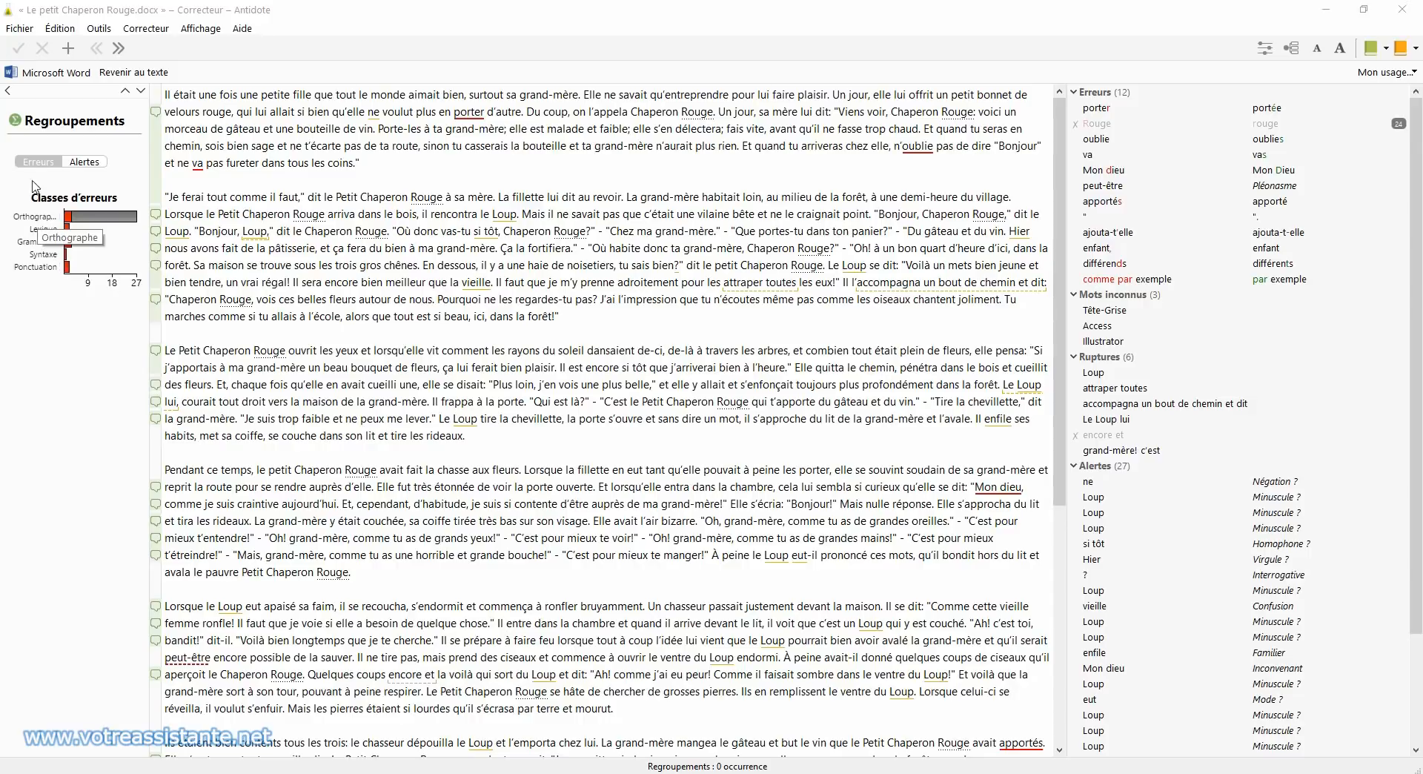
click(85, 163)
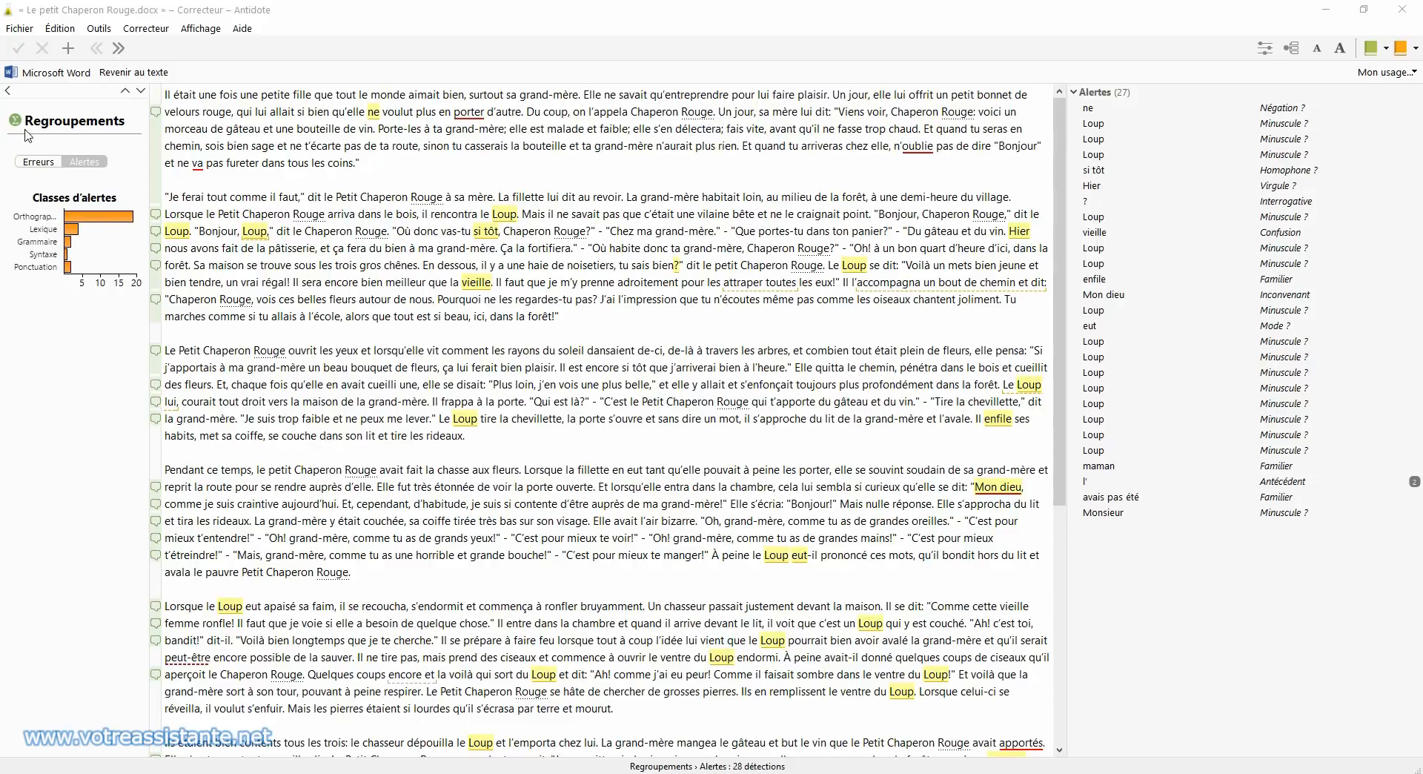
click(8, 92)
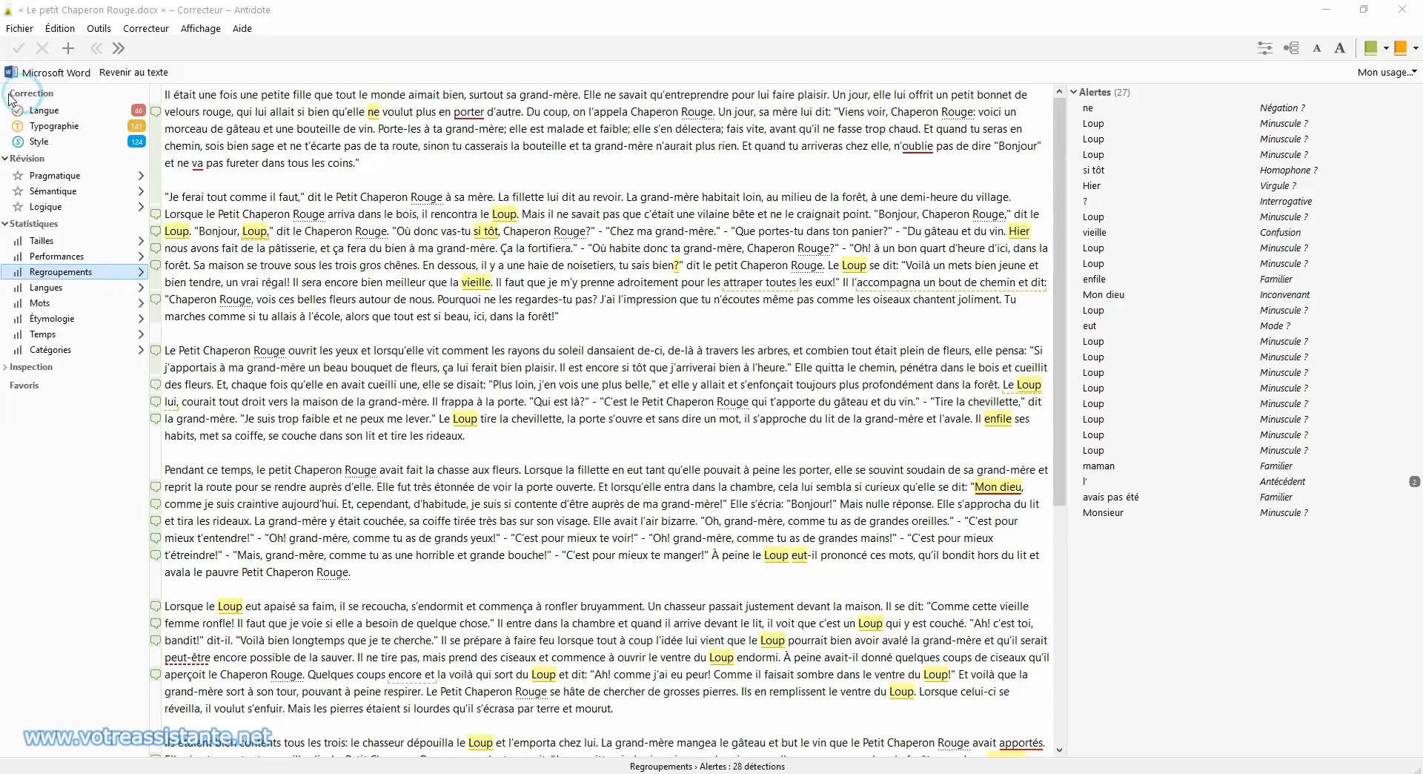
Review the Langues statistics and the Mots word-frequency statistics of the French text
click(49, 290)
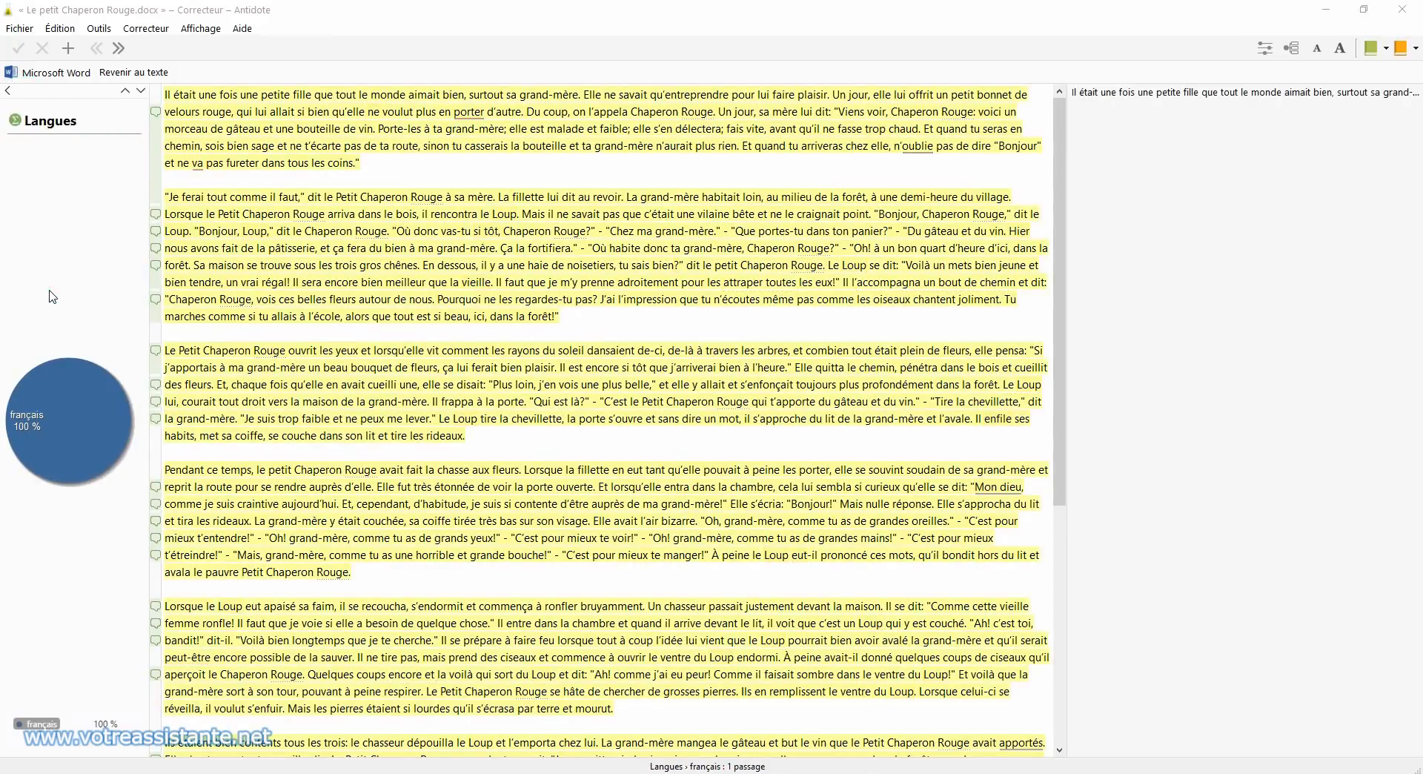
click(7, 91)
click(42, 304)
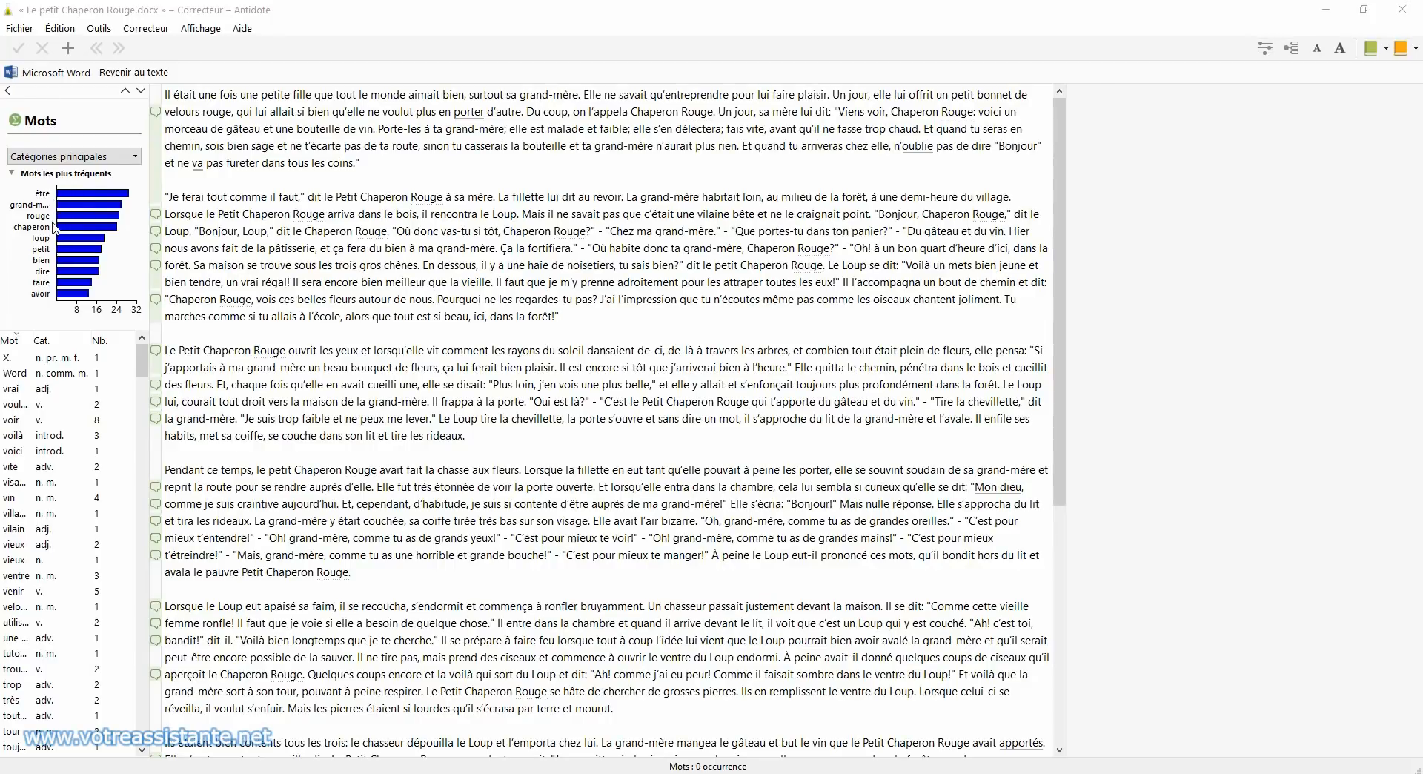
click(9, 91)
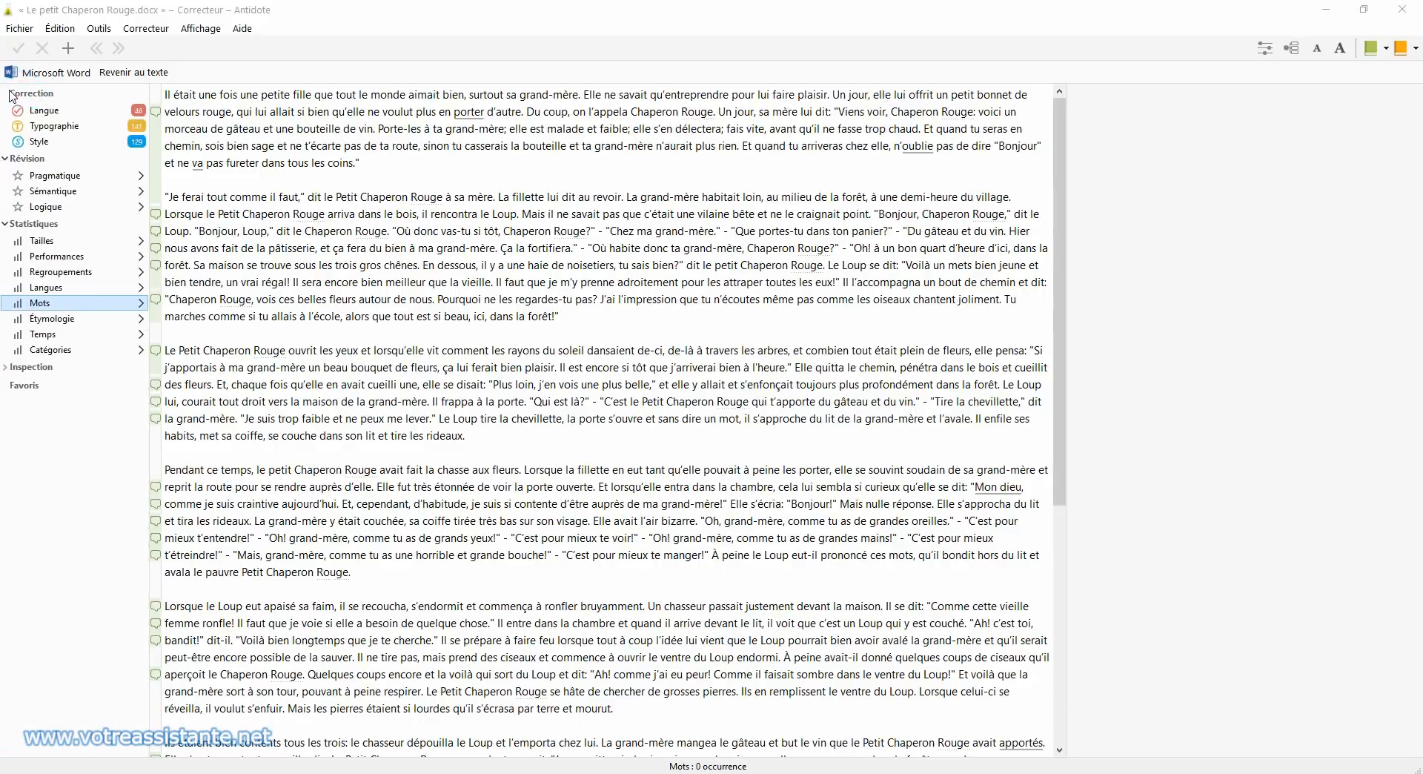
Review the Étymologie statistics on word origins and the Temps statistics on verb tenses
click(46, 316)
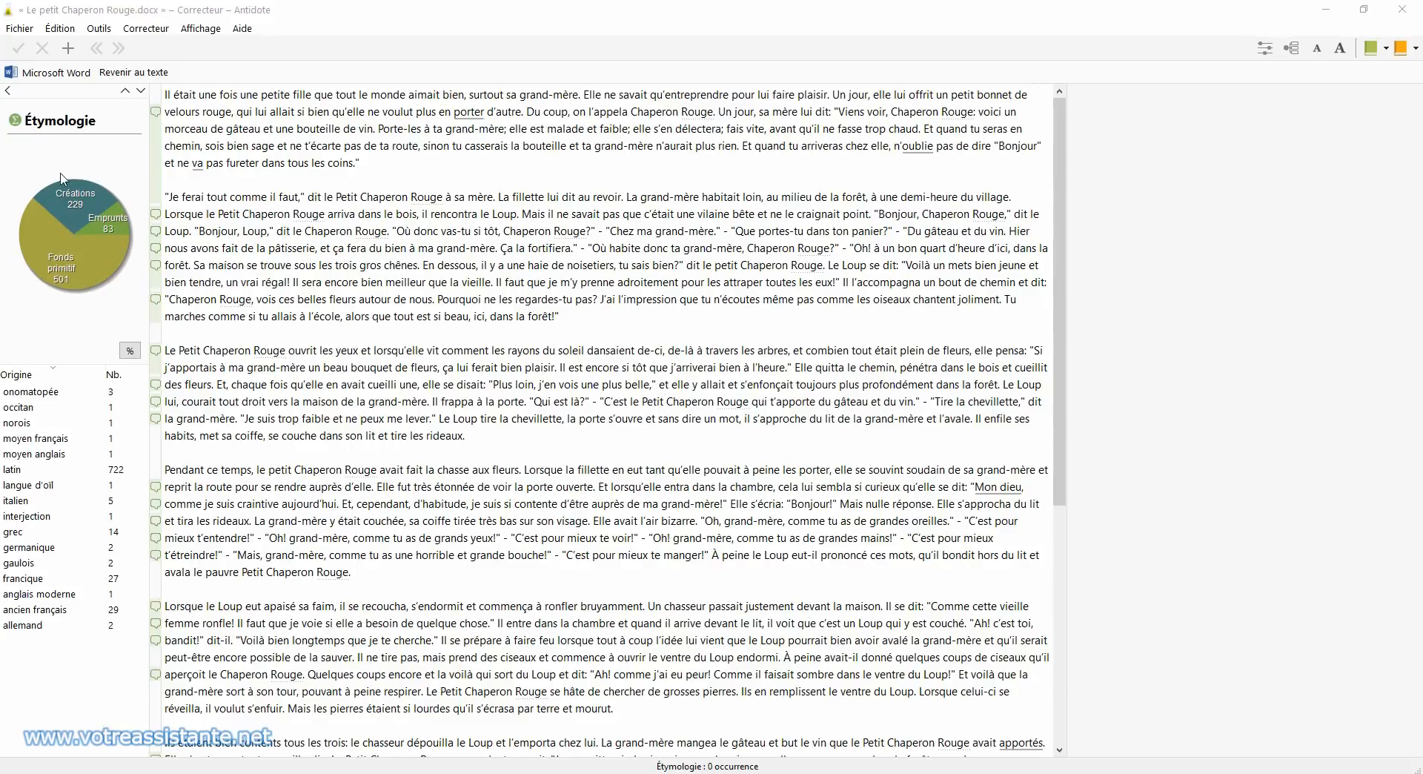
click(9, 92)
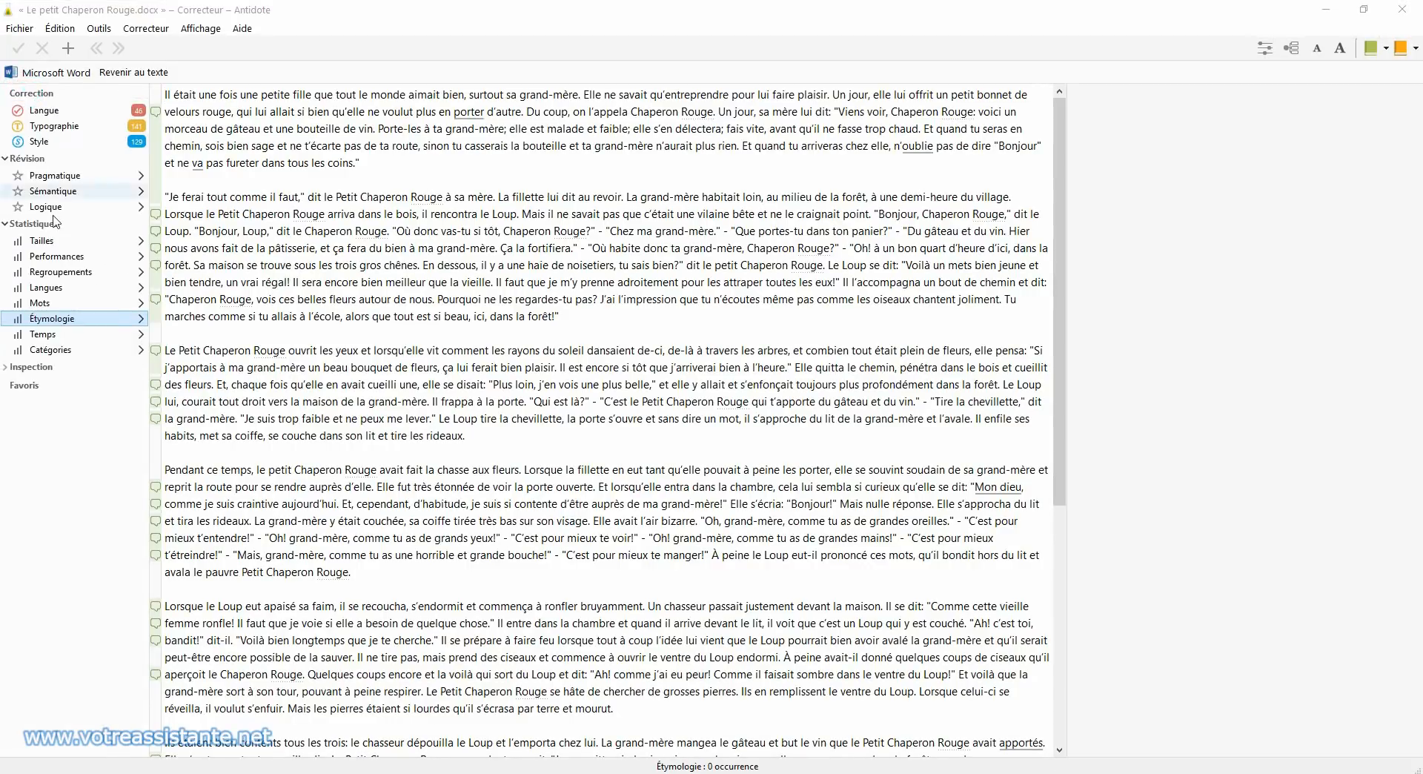
click(63, 335)
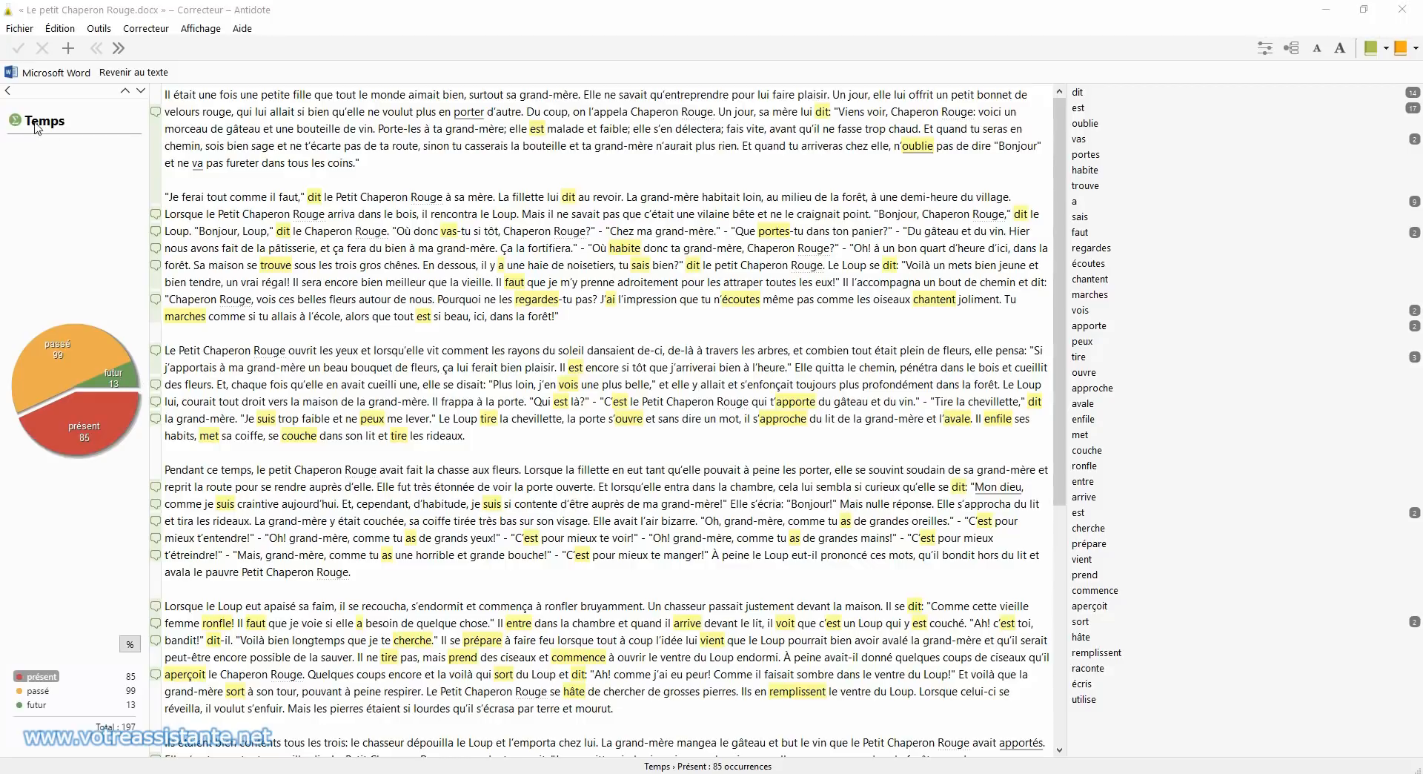
click(6, 92)
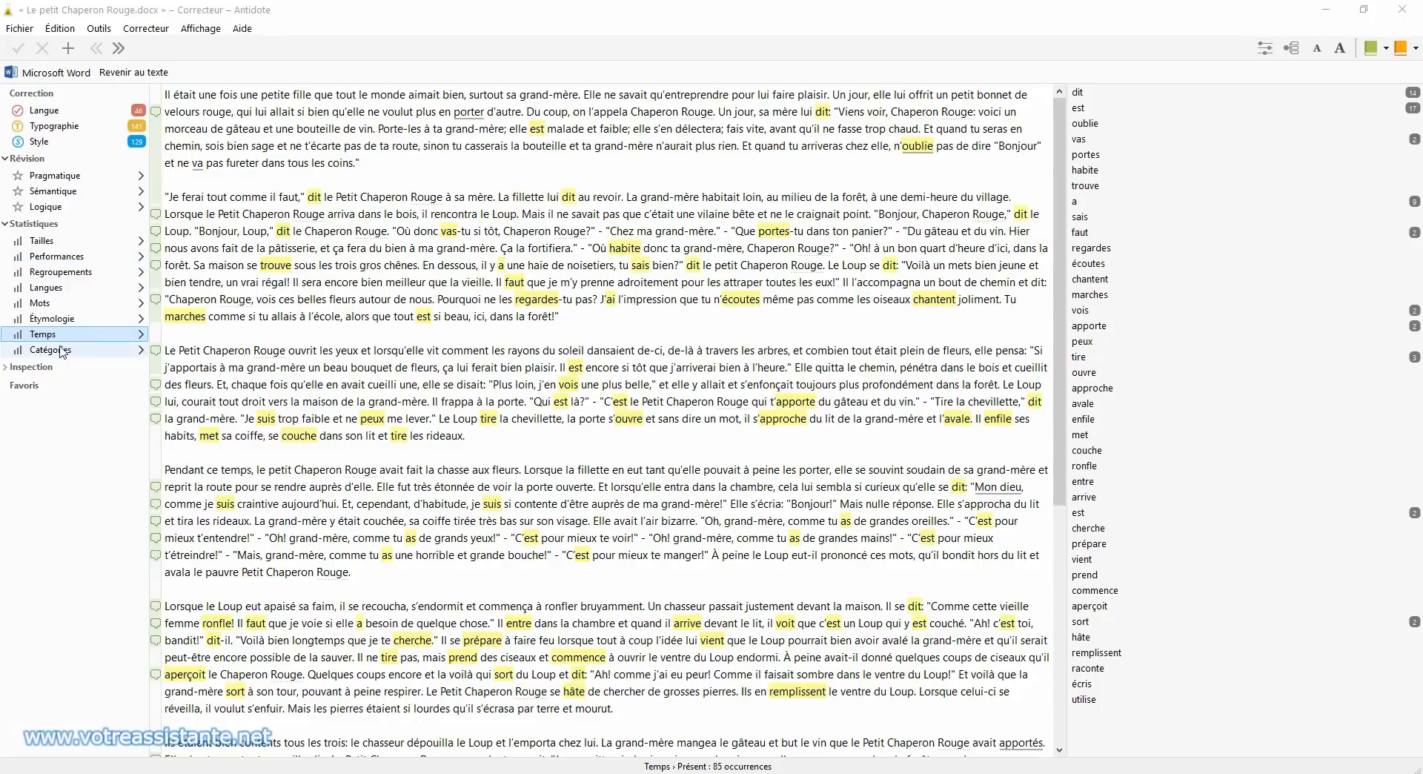
Review the Catégories statistics on word classes and expand the Inspection filters
click(50, 350)
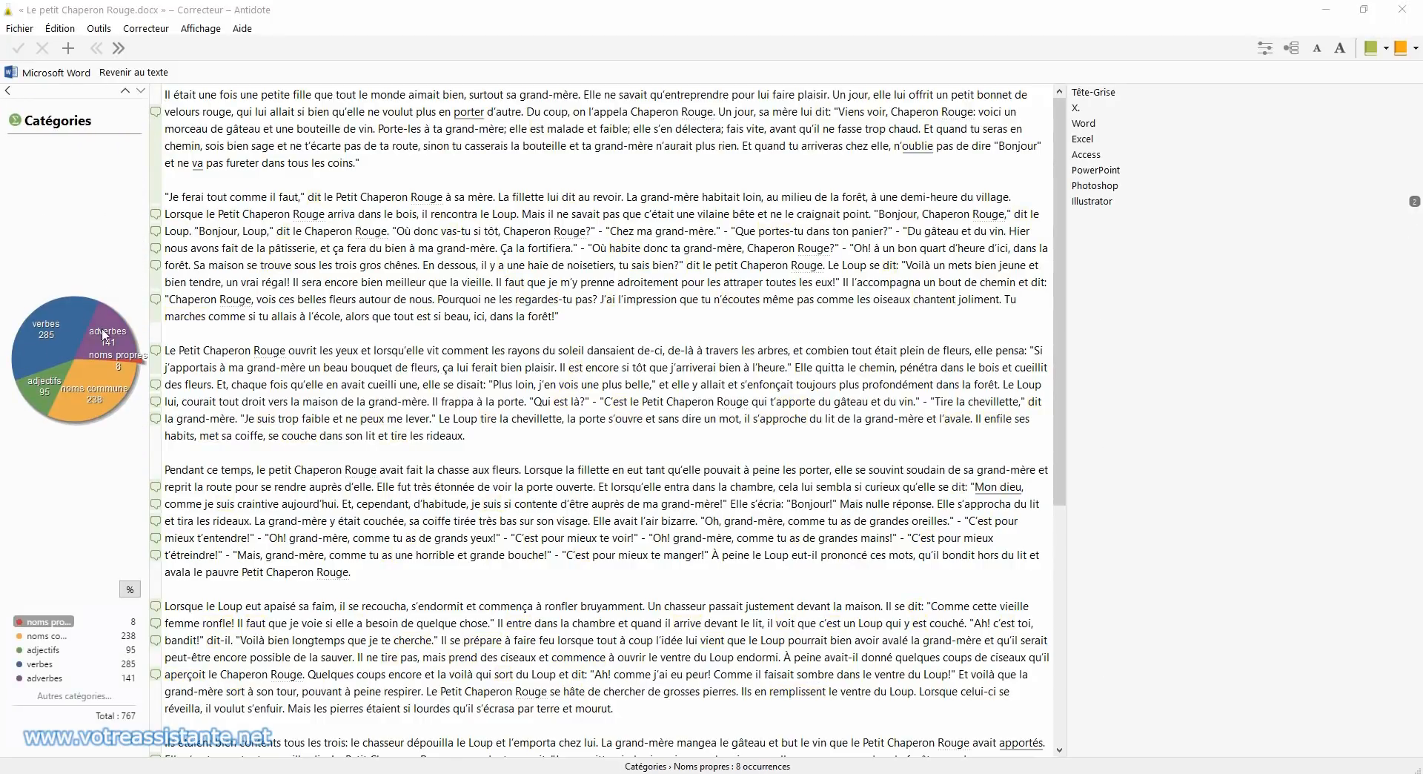
click(9, 92)
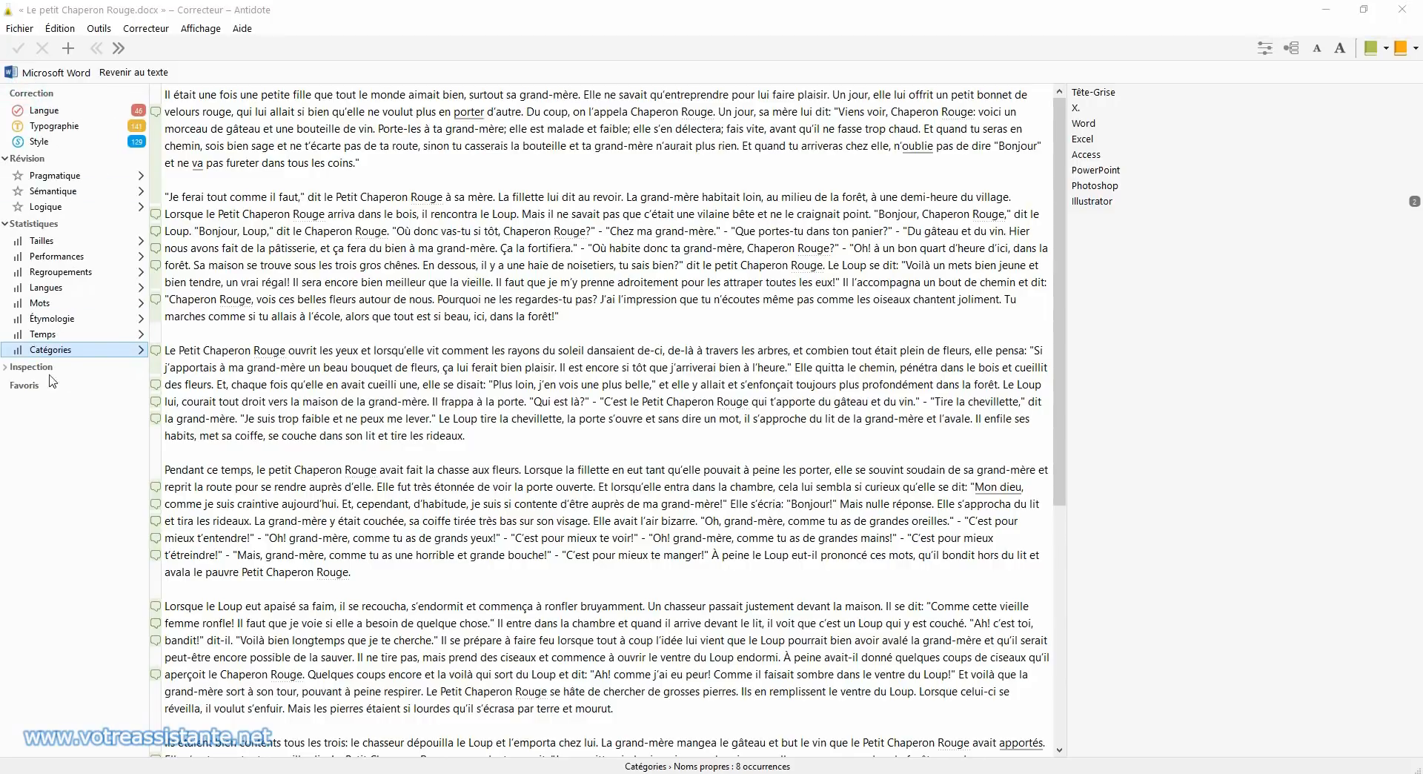
click(9, 367)
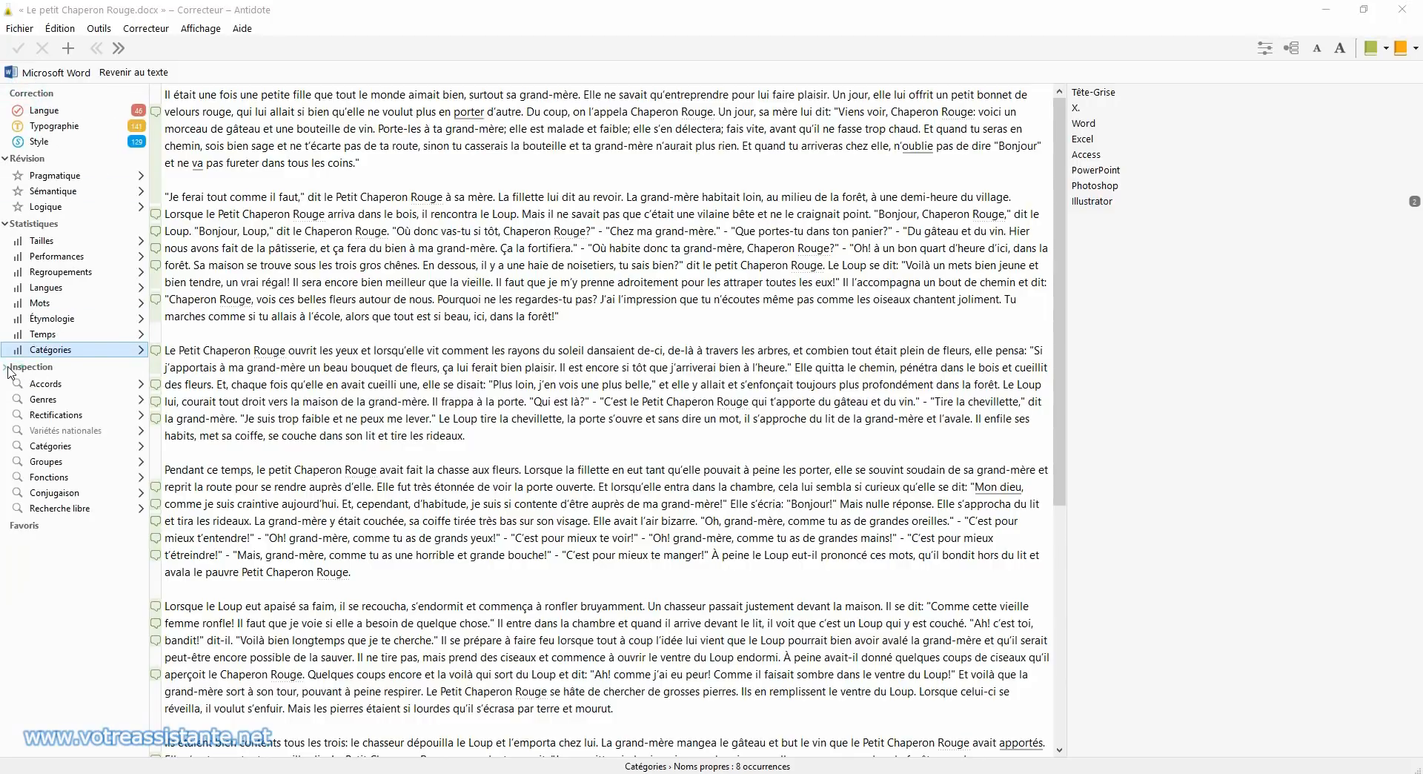
Inspect the text's Accords for Verbe-sujet, Participe passé-sujet and Participe passé-COD agreements
click(46, 383)
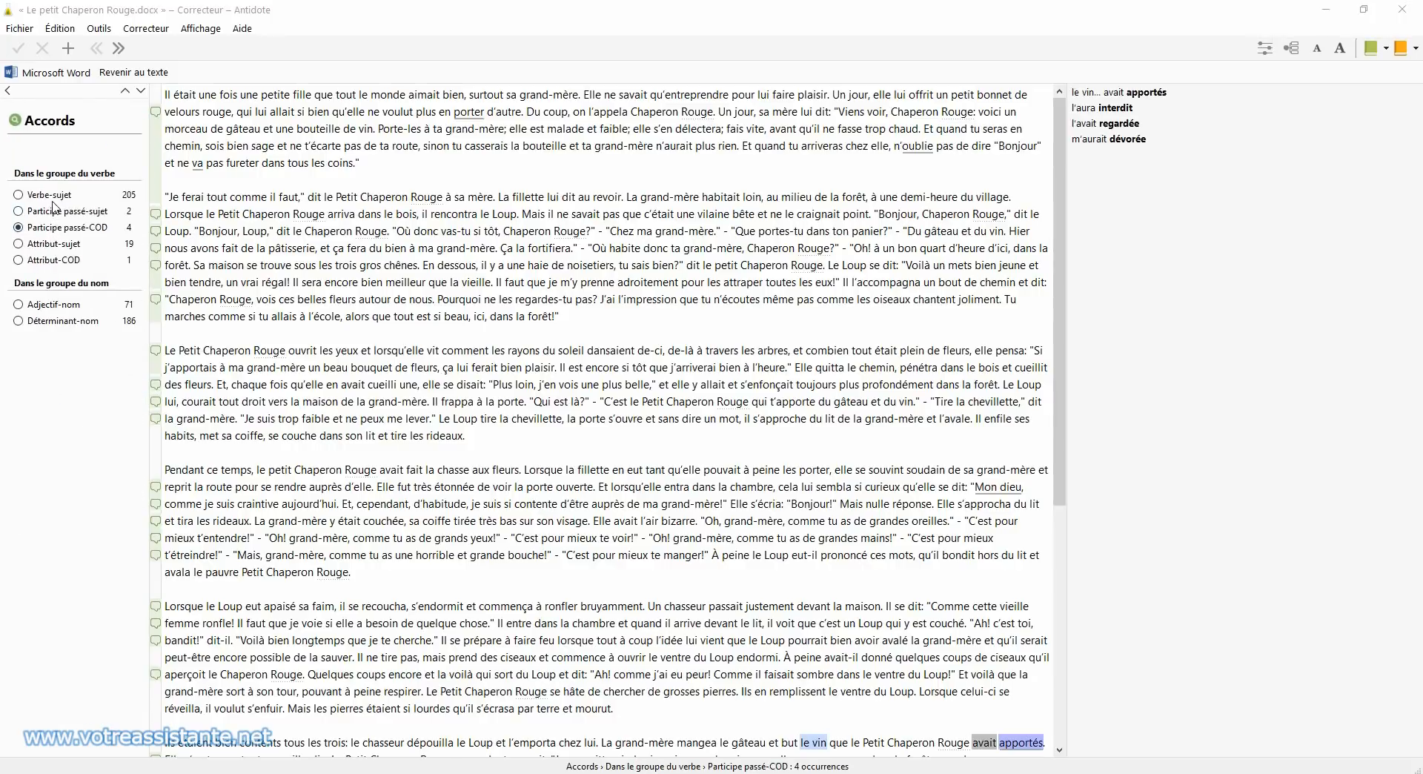
click(52, 196)
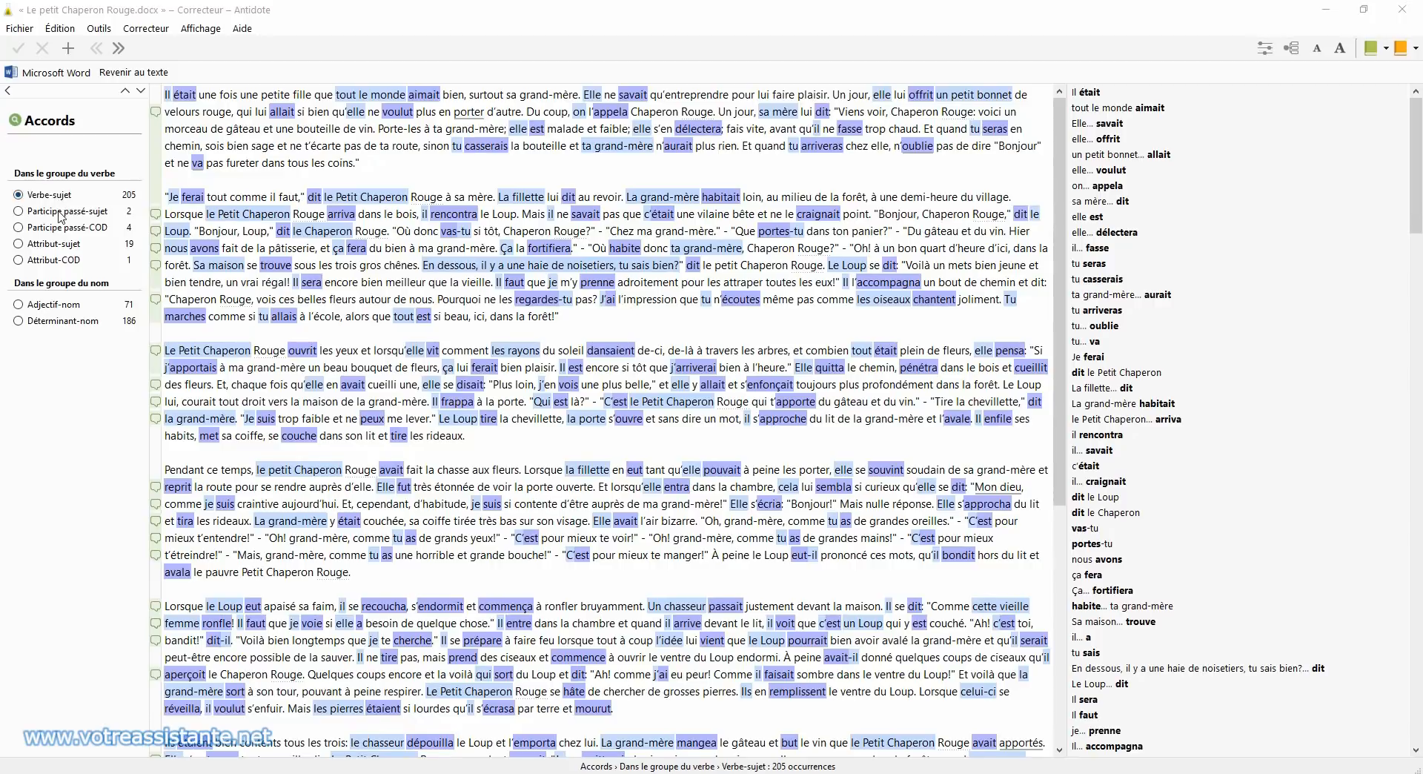
click(62, 213)
click(59, 227)
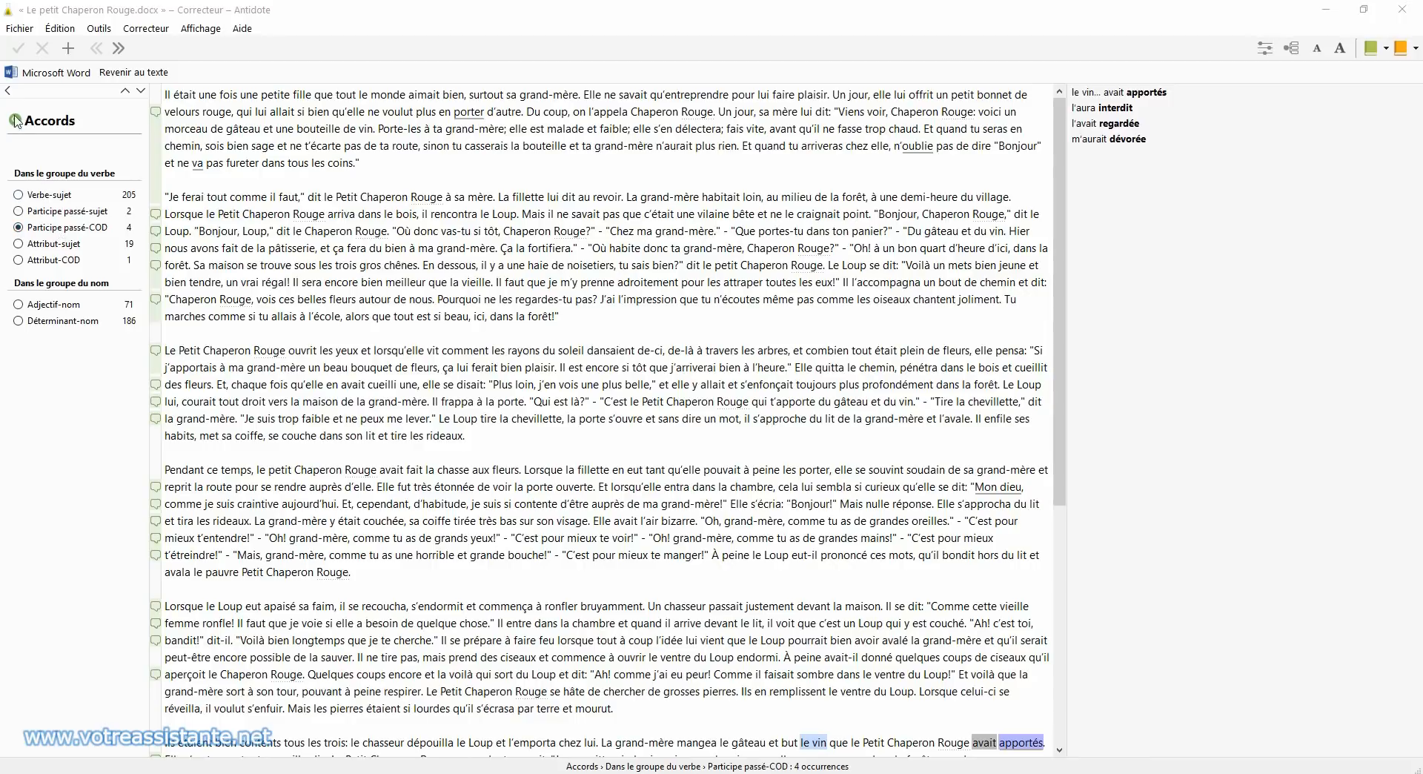
click(7, 90)
Inspect the Genres in the text, highlighting both Masculin and Féminin words
click(70, 401)
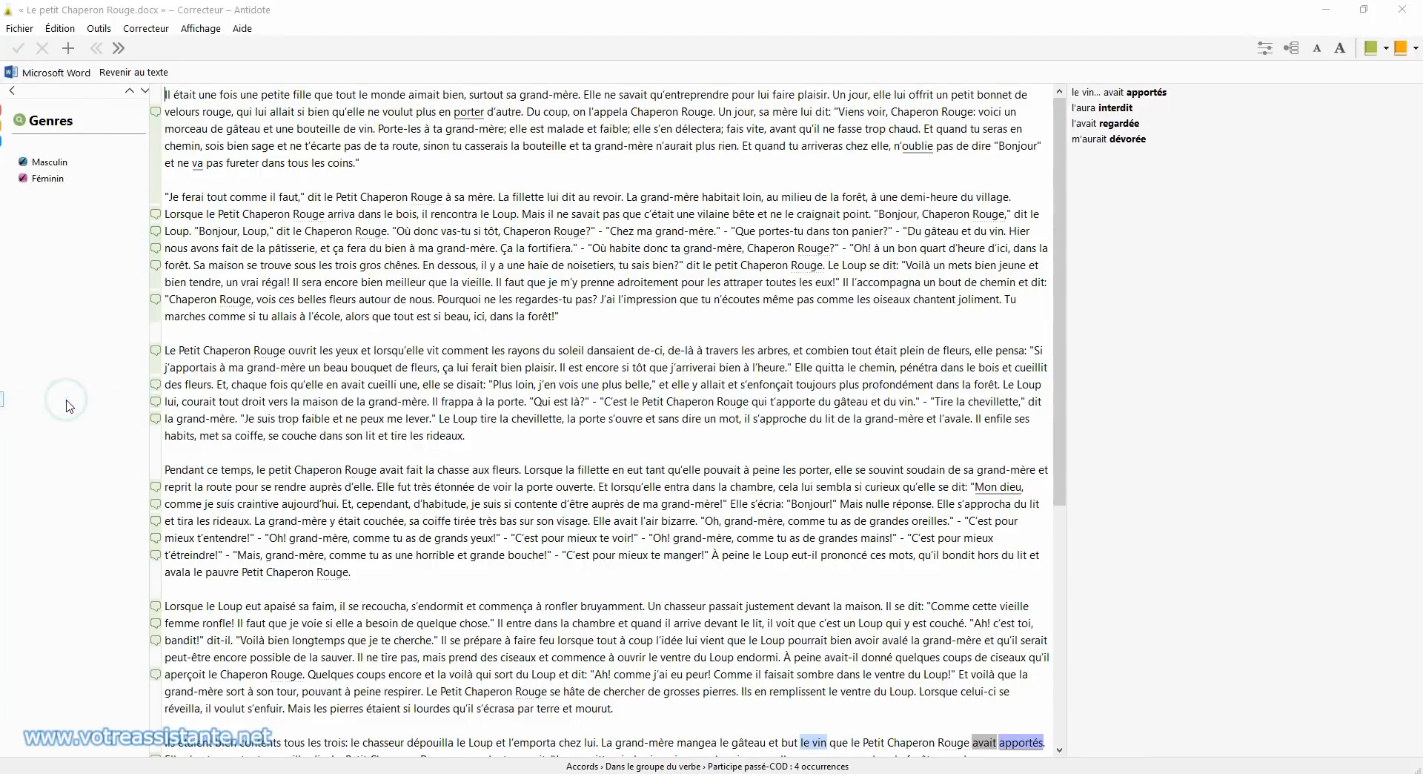
click(19, 177)
click(19, 163)
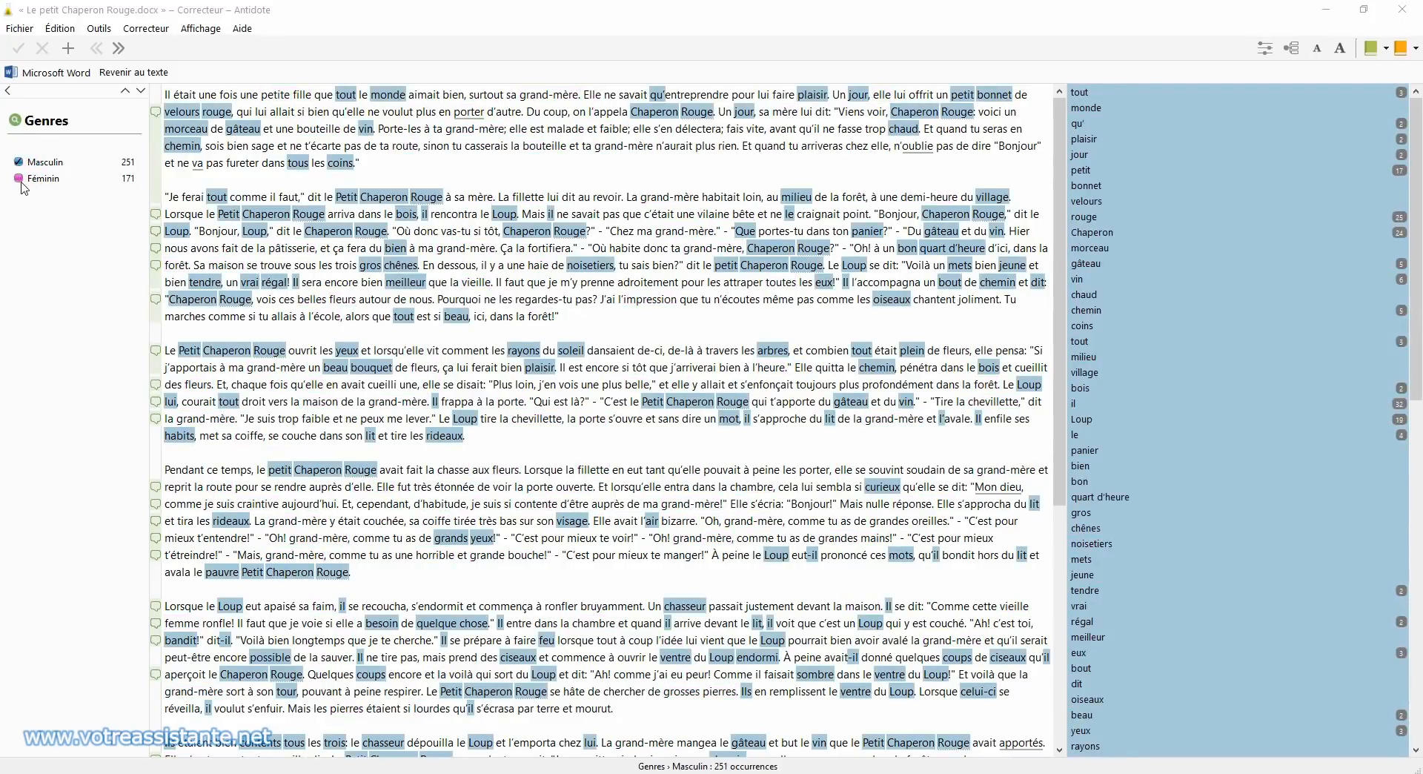
click(18, 178)
click(9, 91)
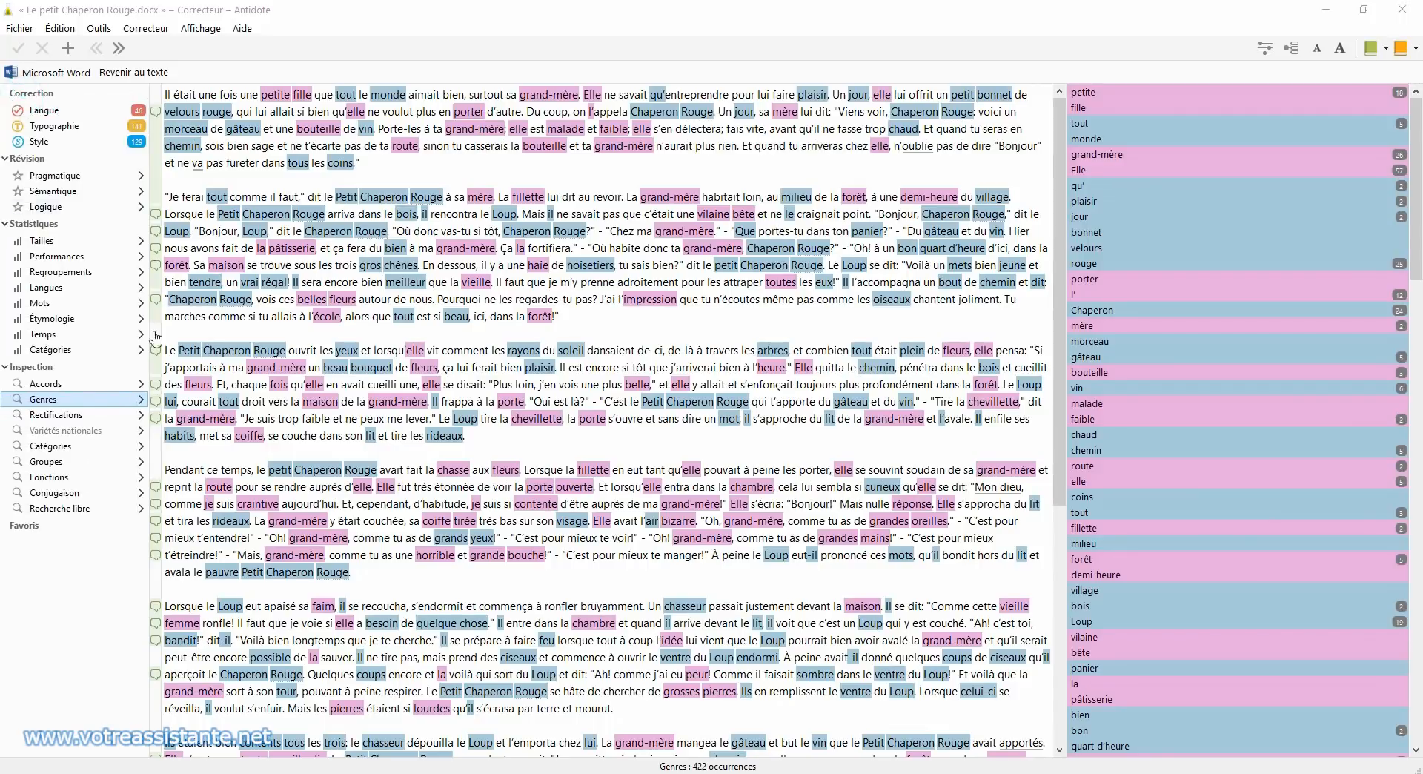
Inspect the Rectifications filter and the Catégories filter, highlighting common nouns and adjectives in the text
click(72, 415)
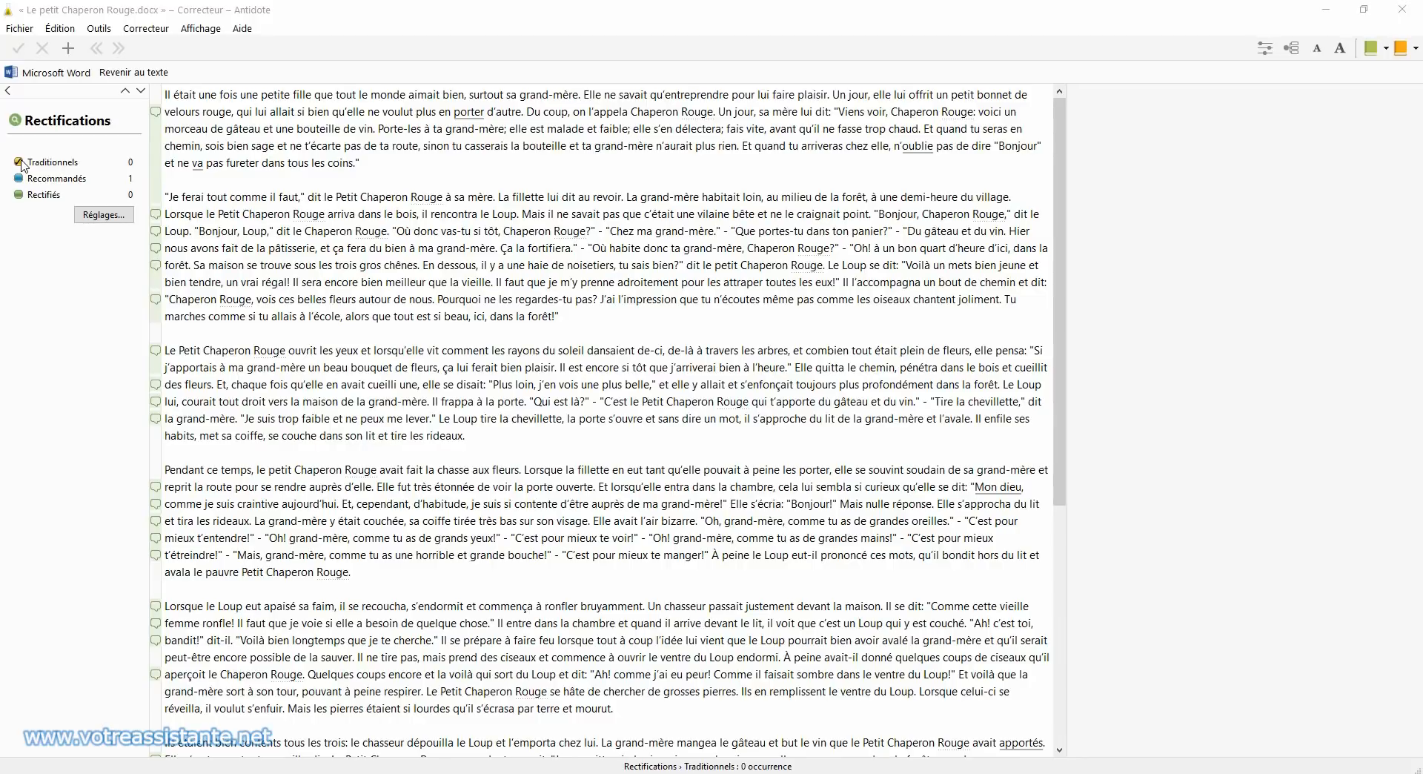
click(7, 89)
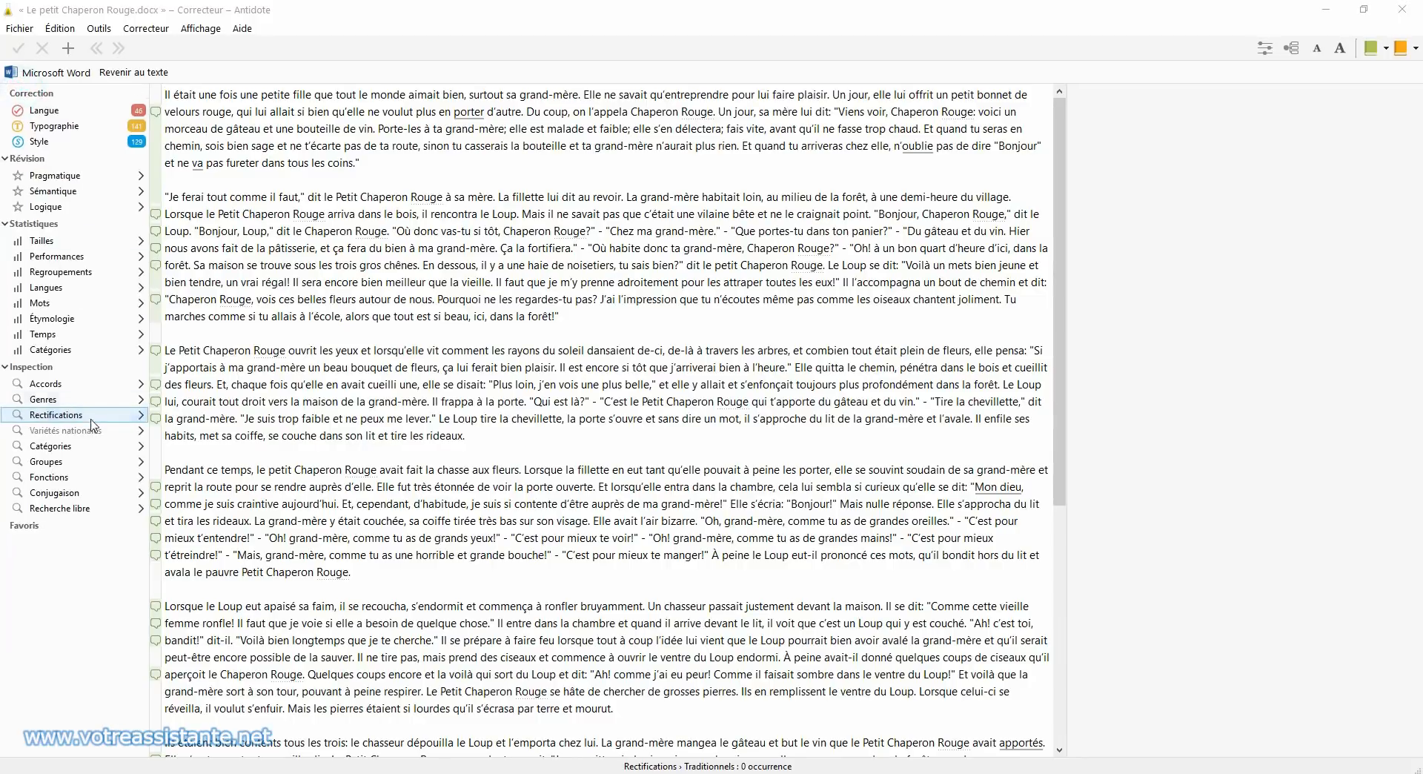
click(66, 448)
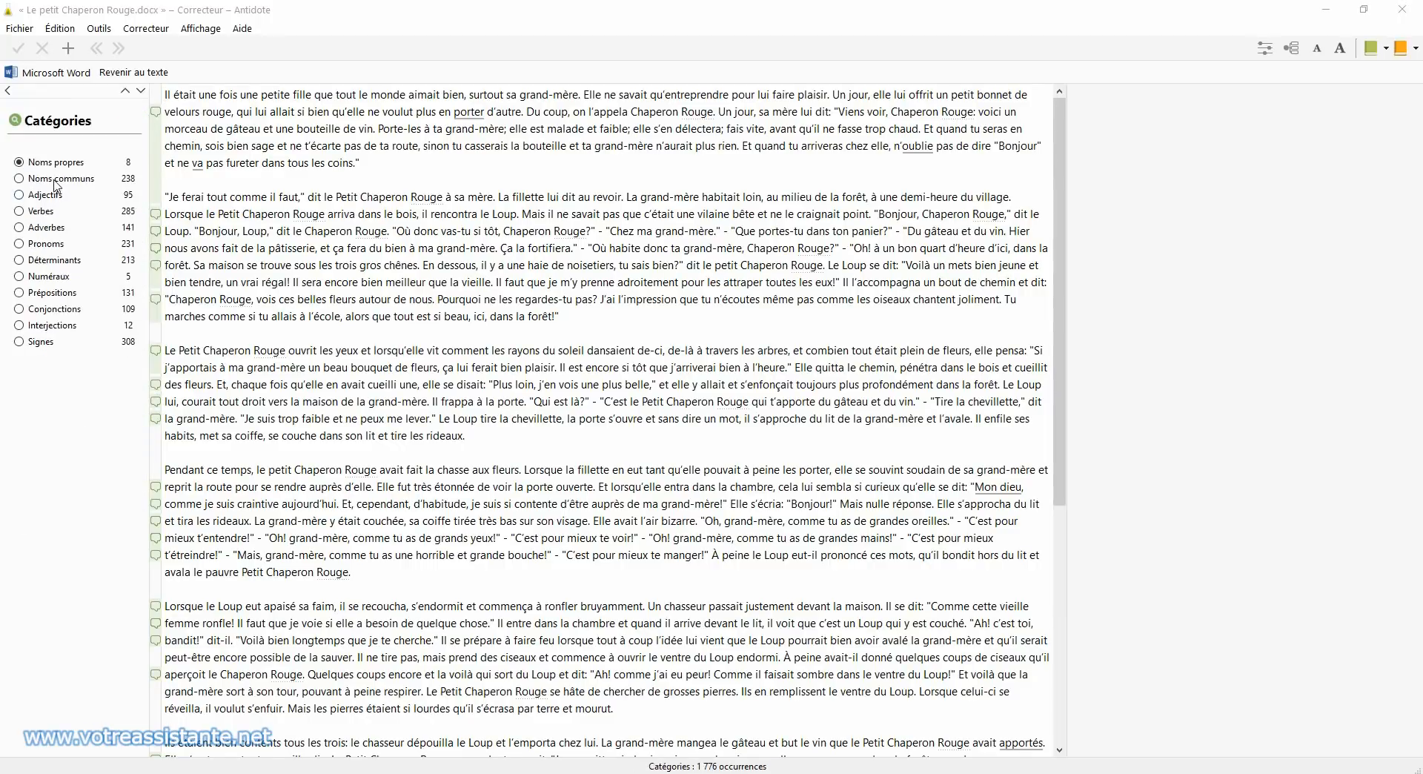
click(55, 179)
click(47, 196)
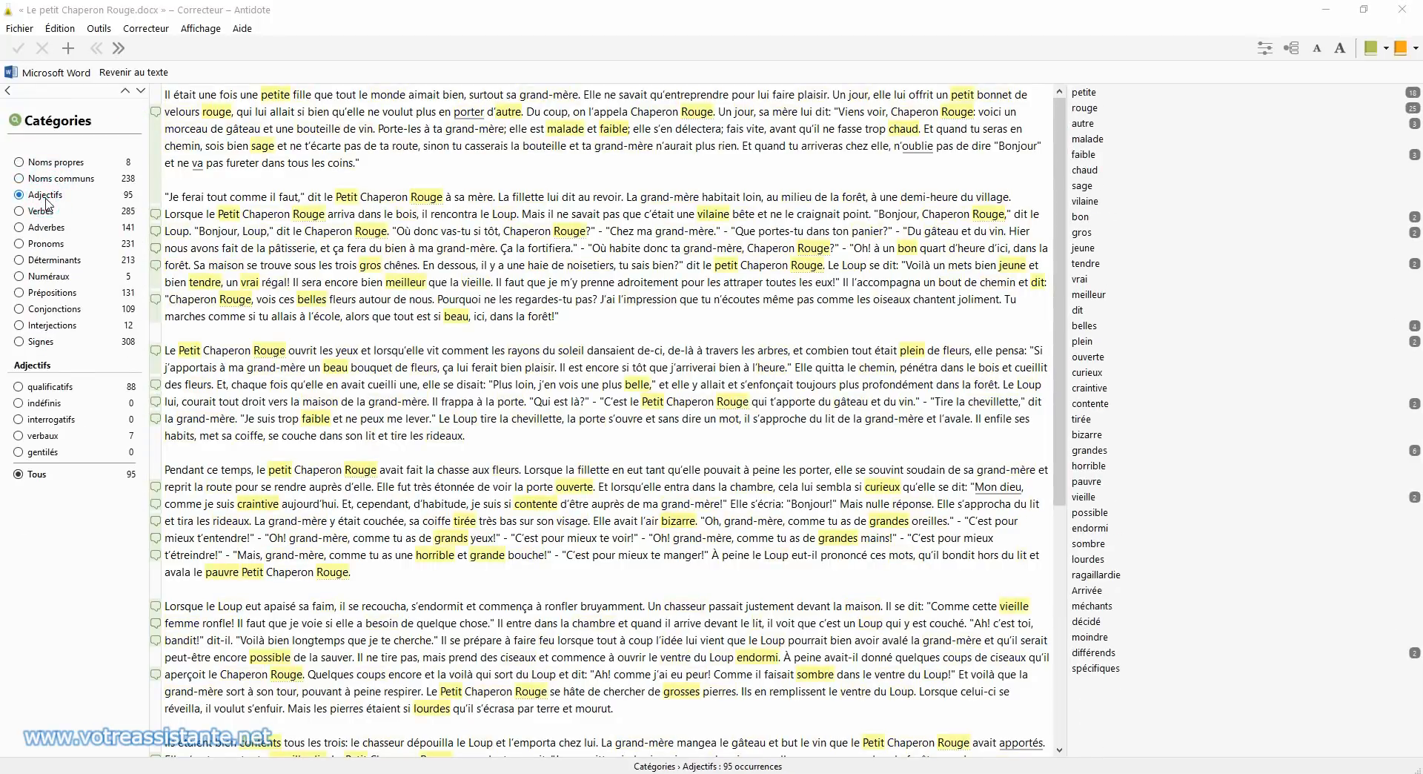
click(7, 89)
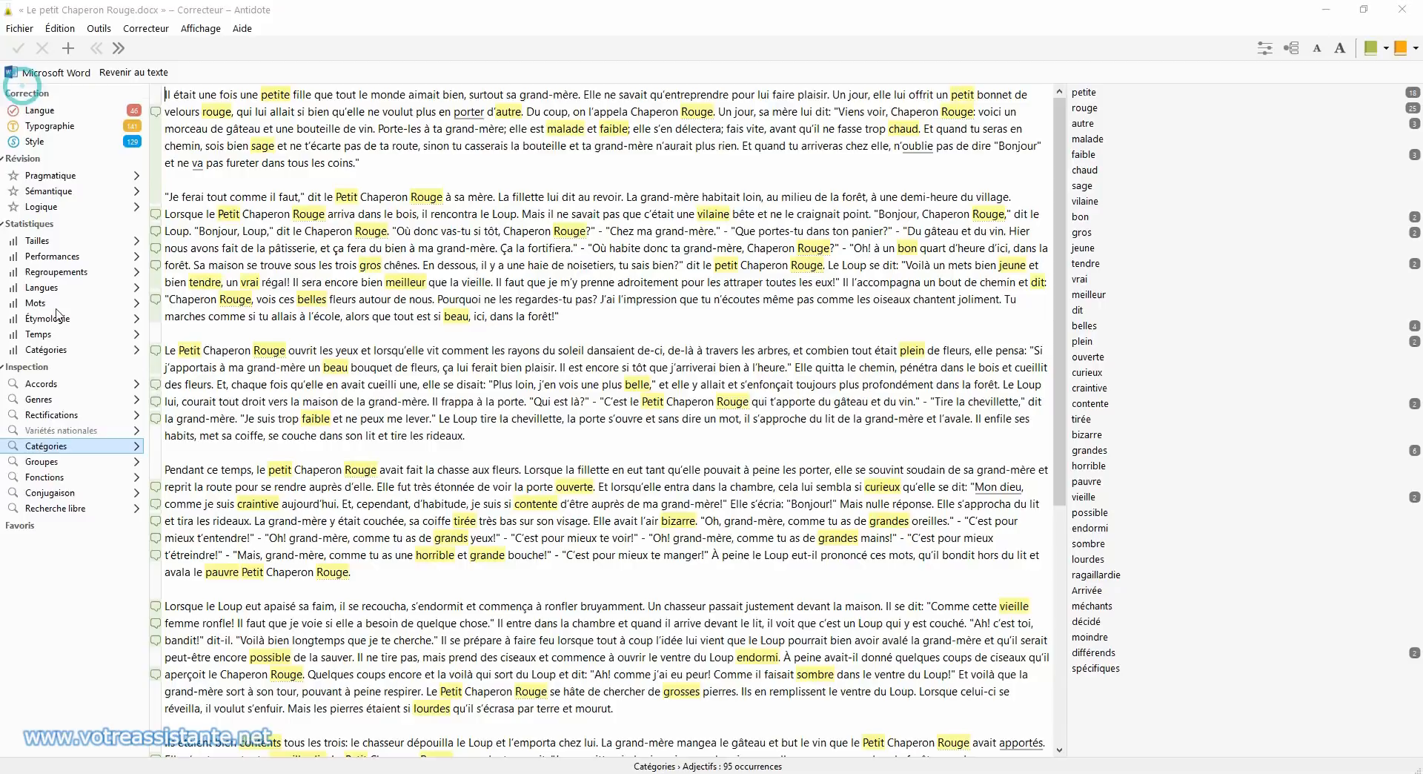
Inspect the Groupes filter for Prépositionnels and Verbaux groups, and view the list of grammatical Fonctions
click(46, 467)
click(46, 180)
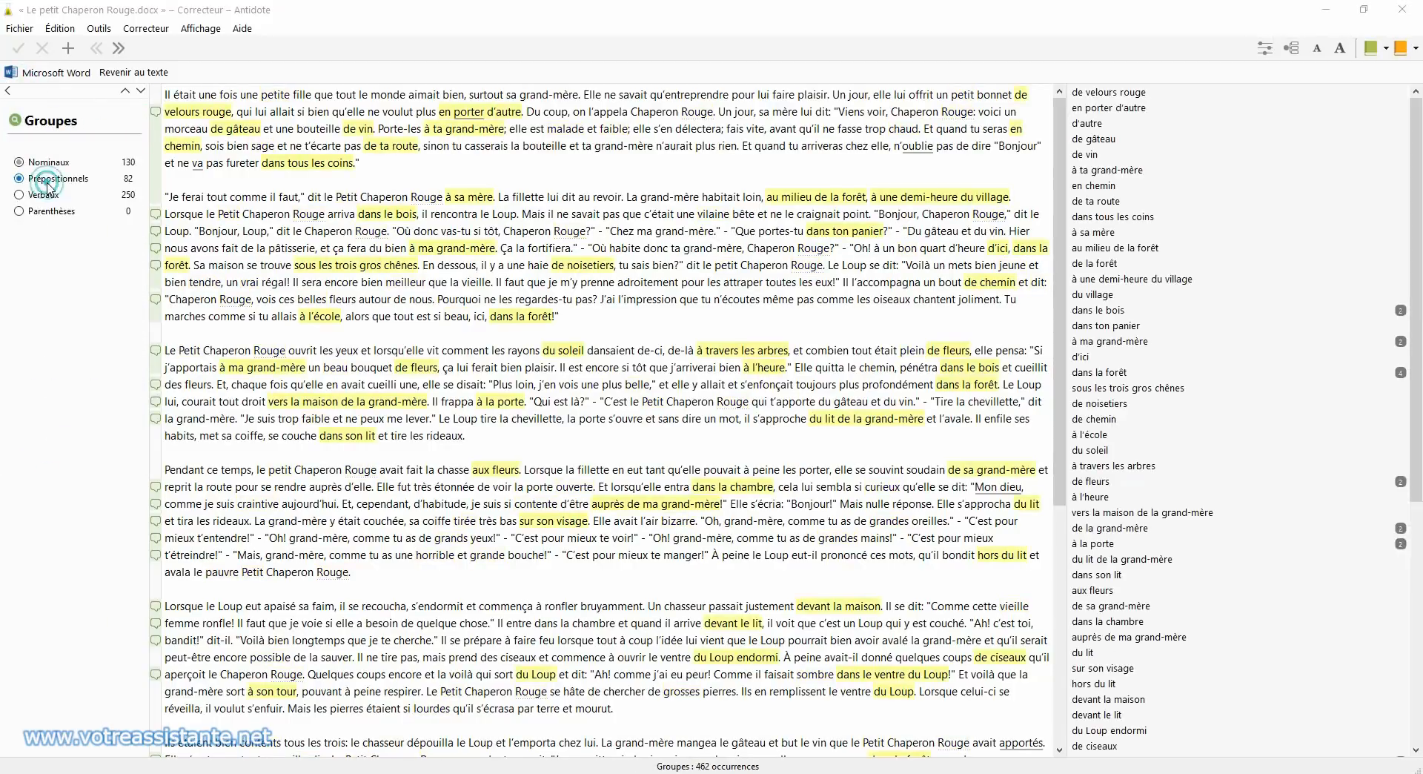
click(44, 196)
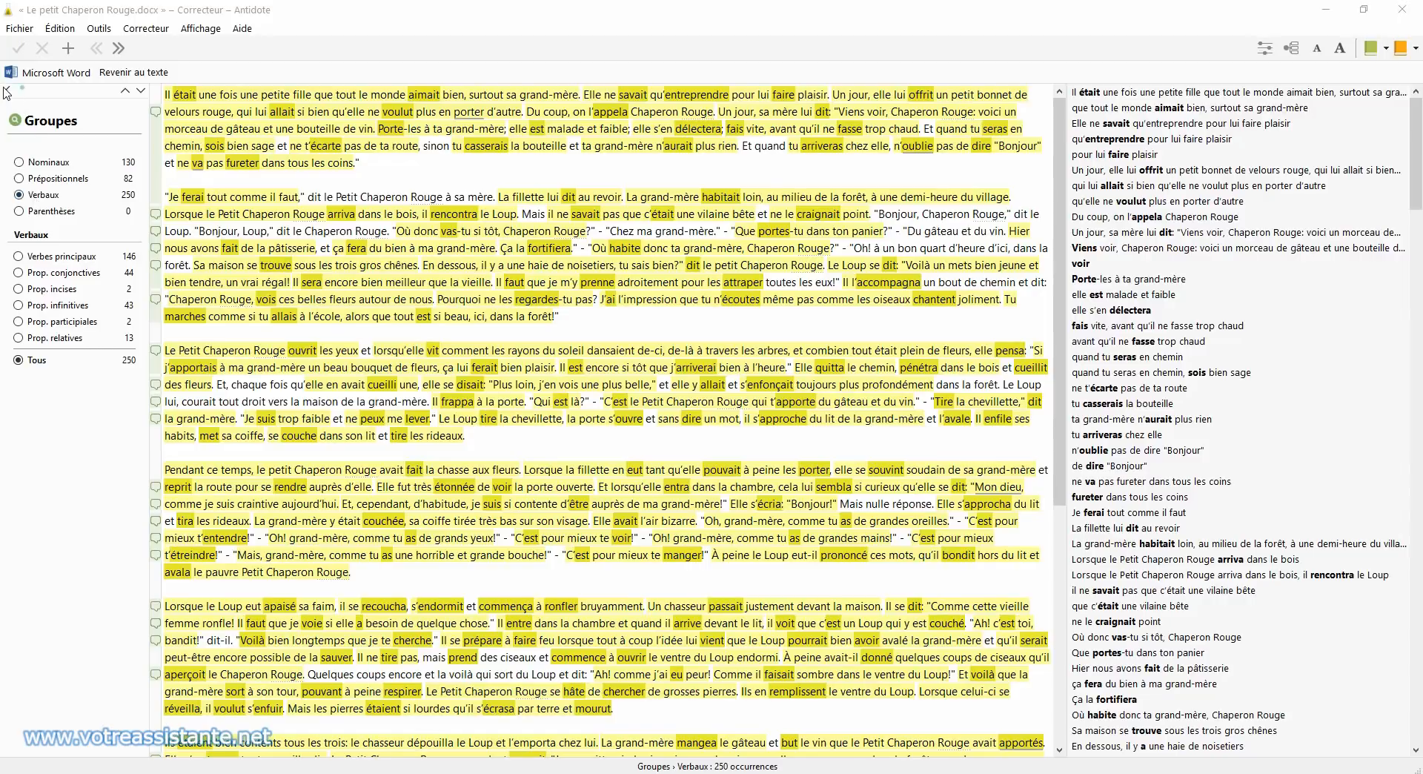
click(6, 91)
click(79, 480)
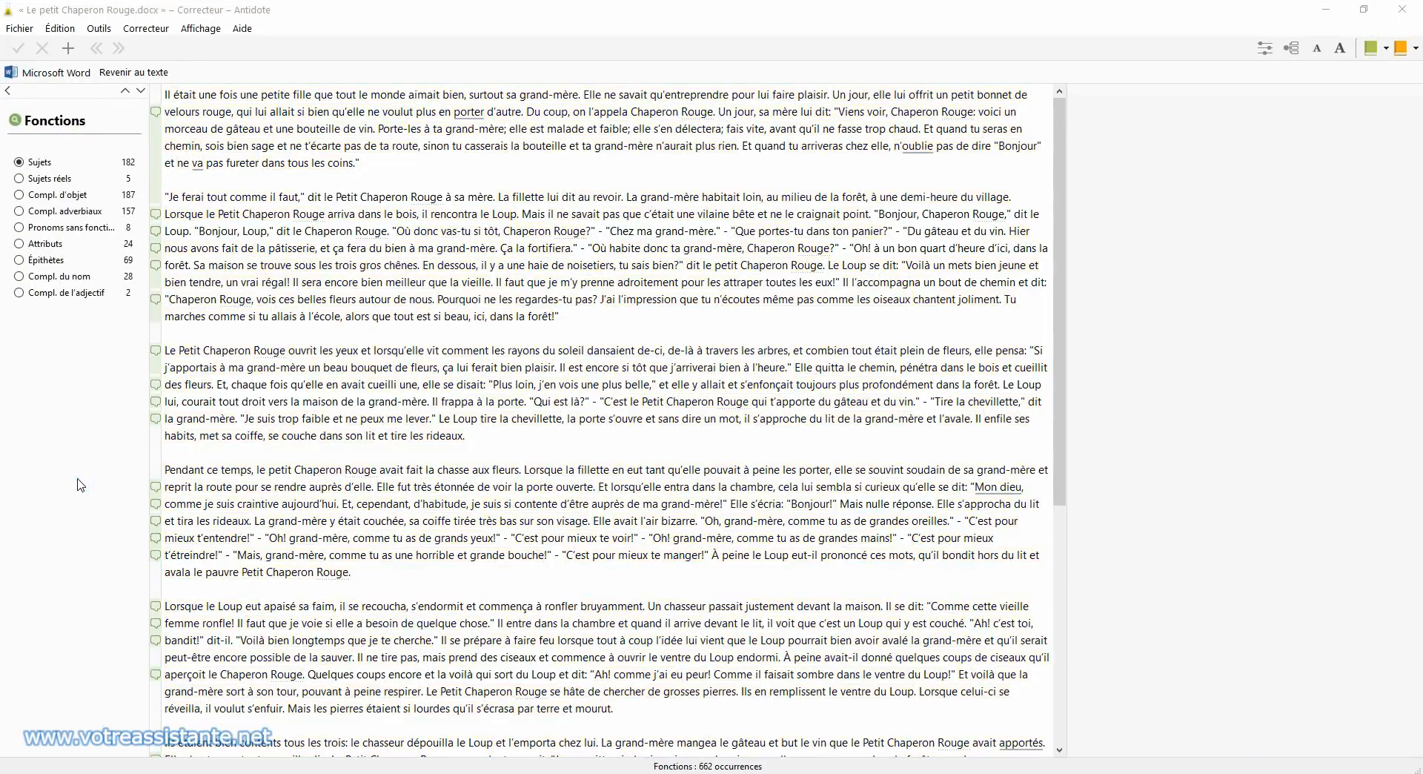
click(7, 90)
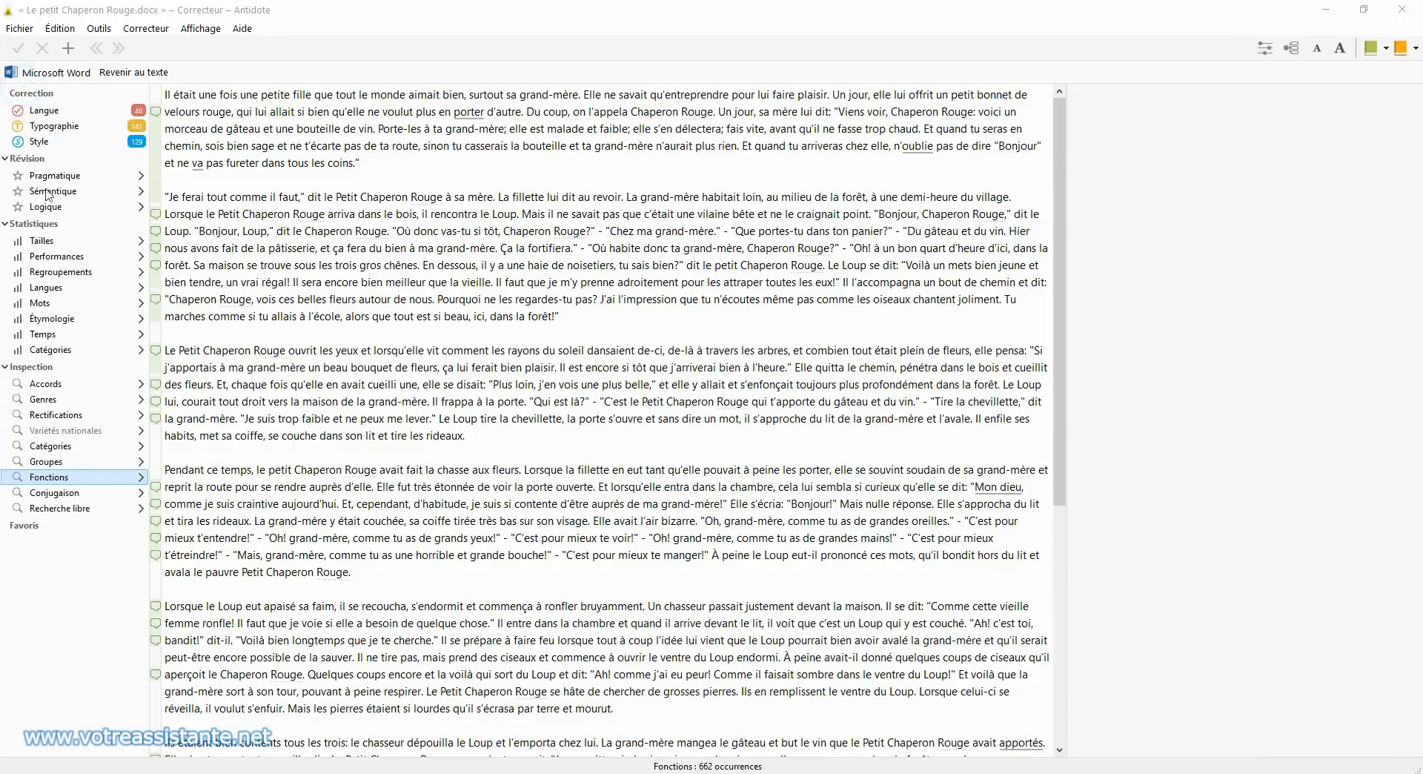
Inspect the Conjugaison filter, highlighting the Subjonctif, Périphrastique and Indicatif verb forms
click(58, 494)
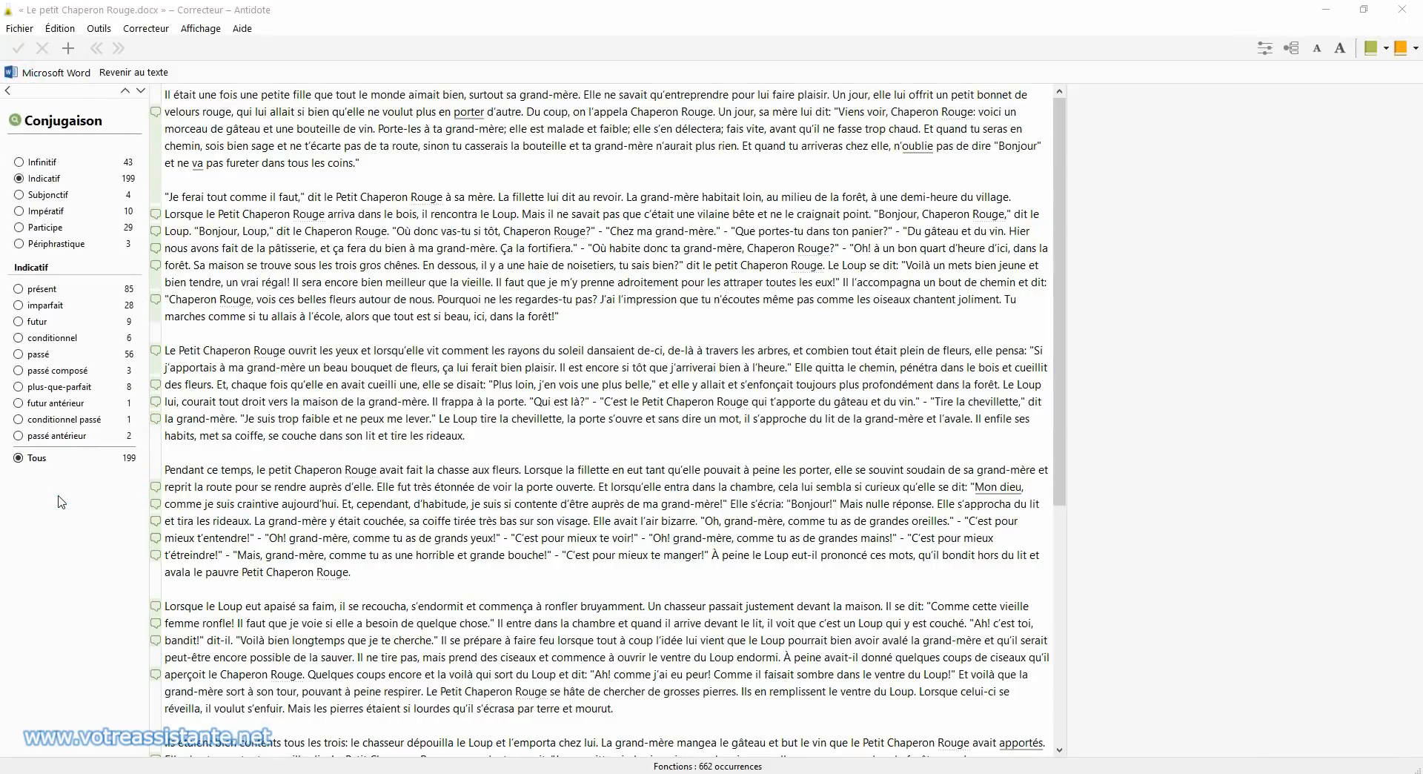
click(20, 196)
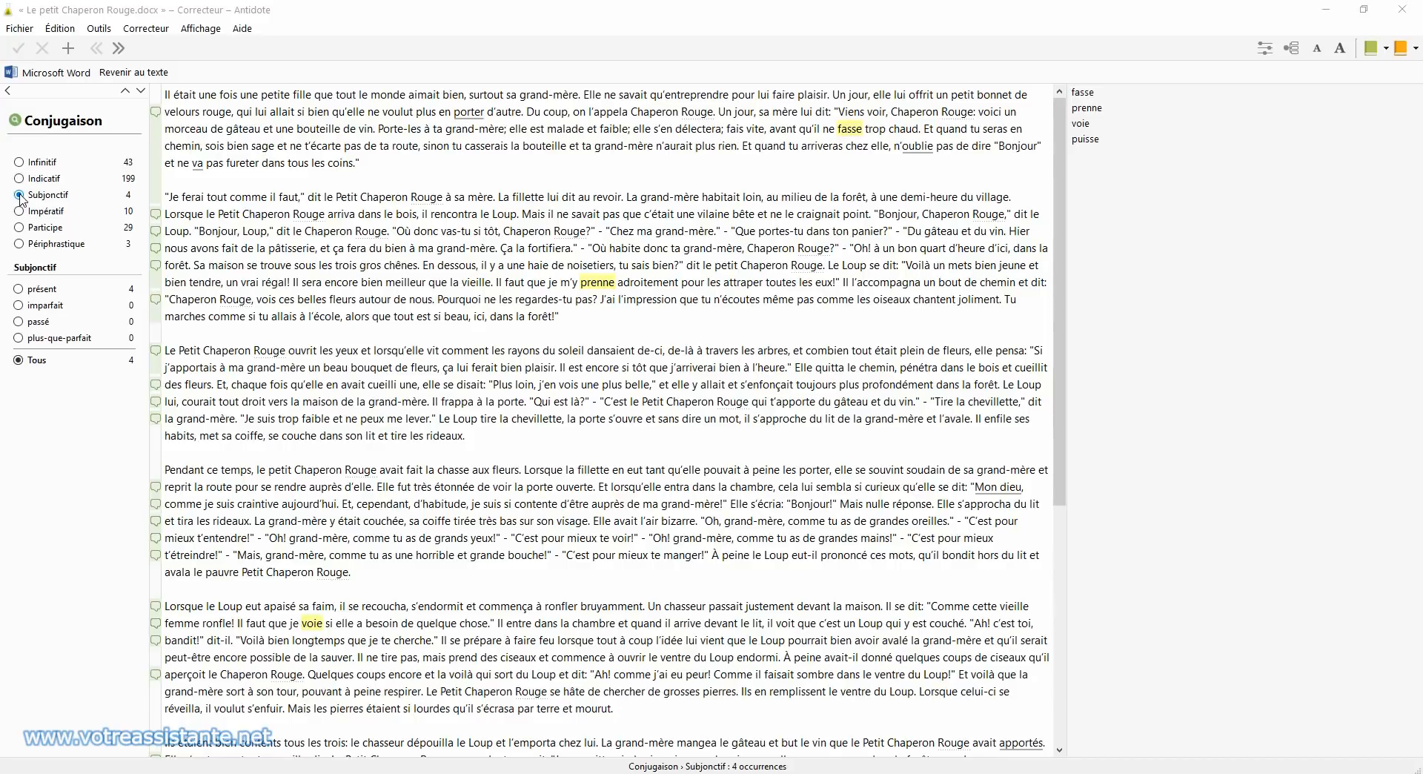
click(18, 244)
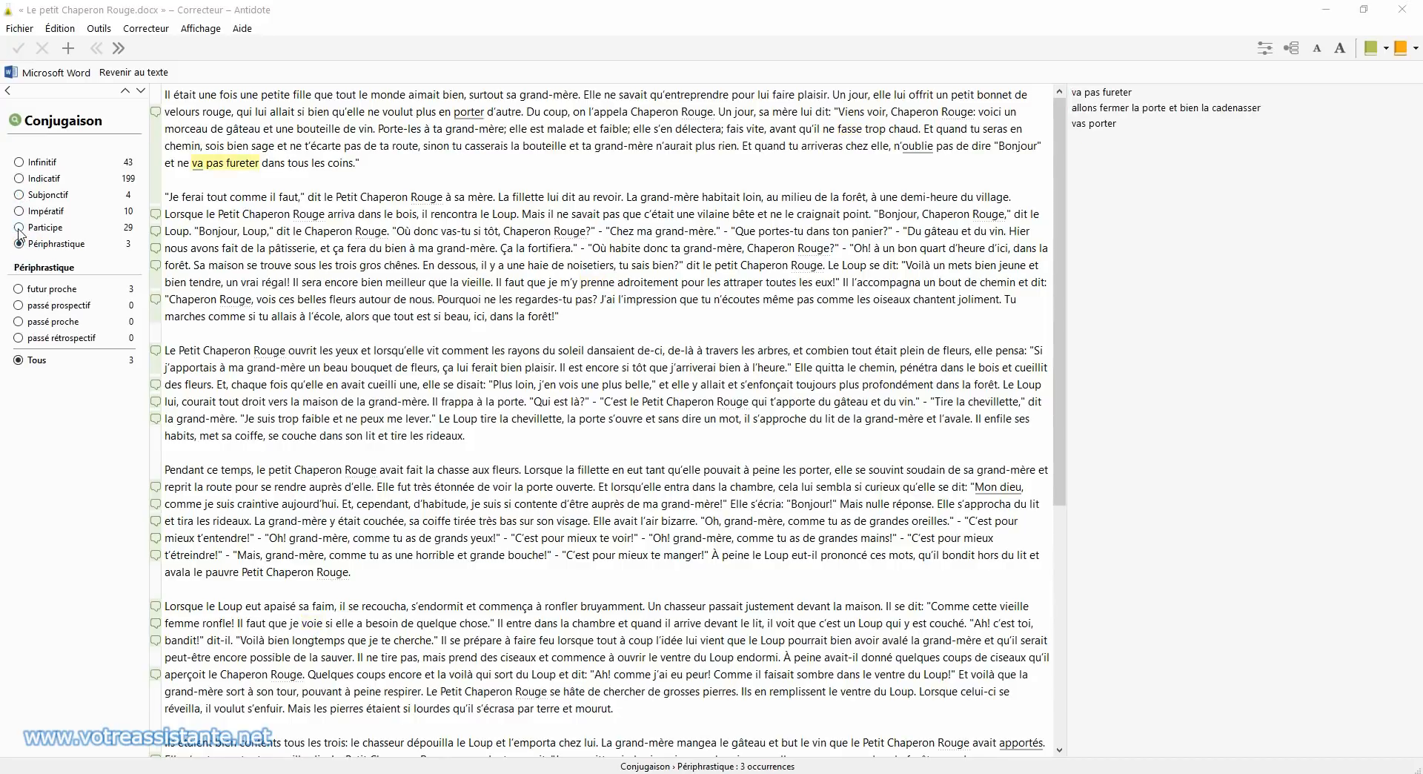
click(19, 179)
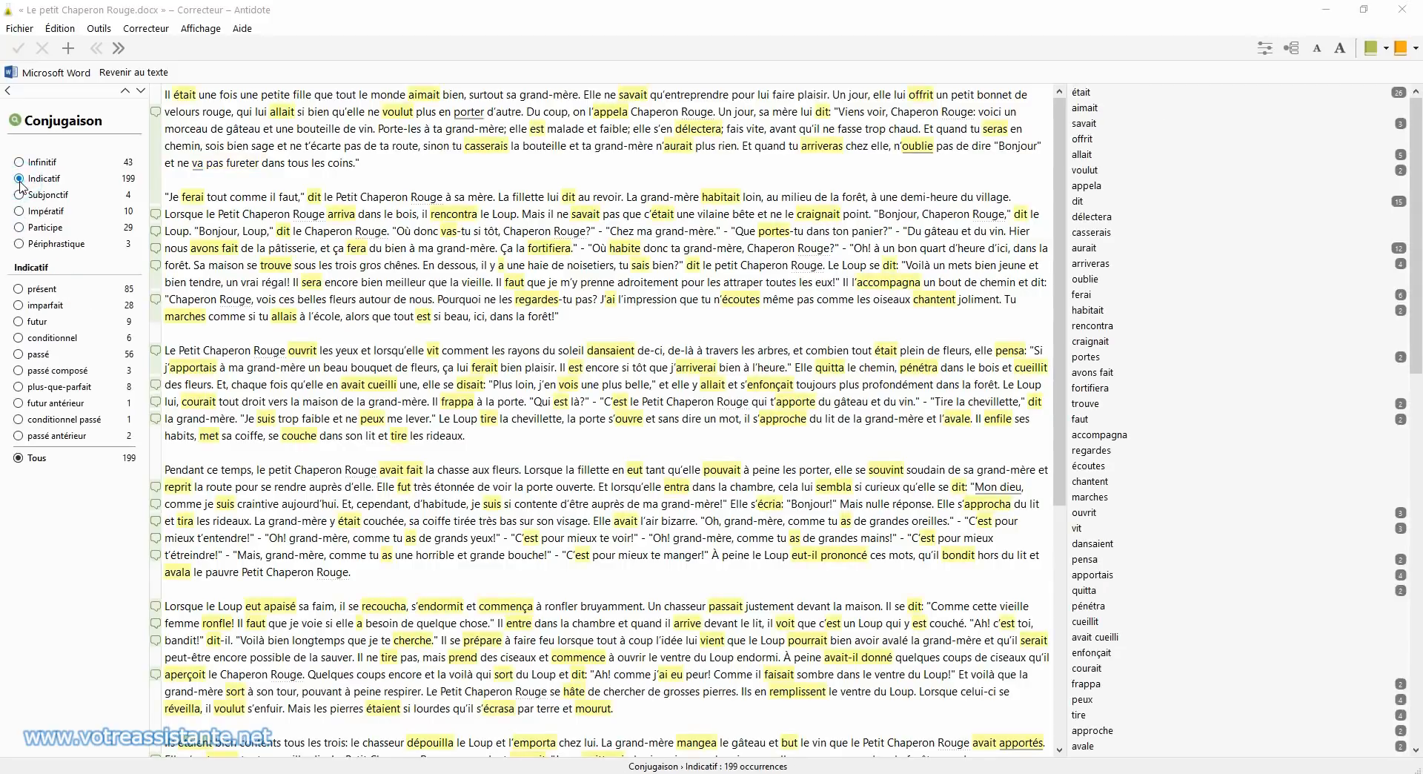
click(8, 90)
Search the text for the word "petit" with Recherche libre, matching whole words and their inflections
click(78, 509)
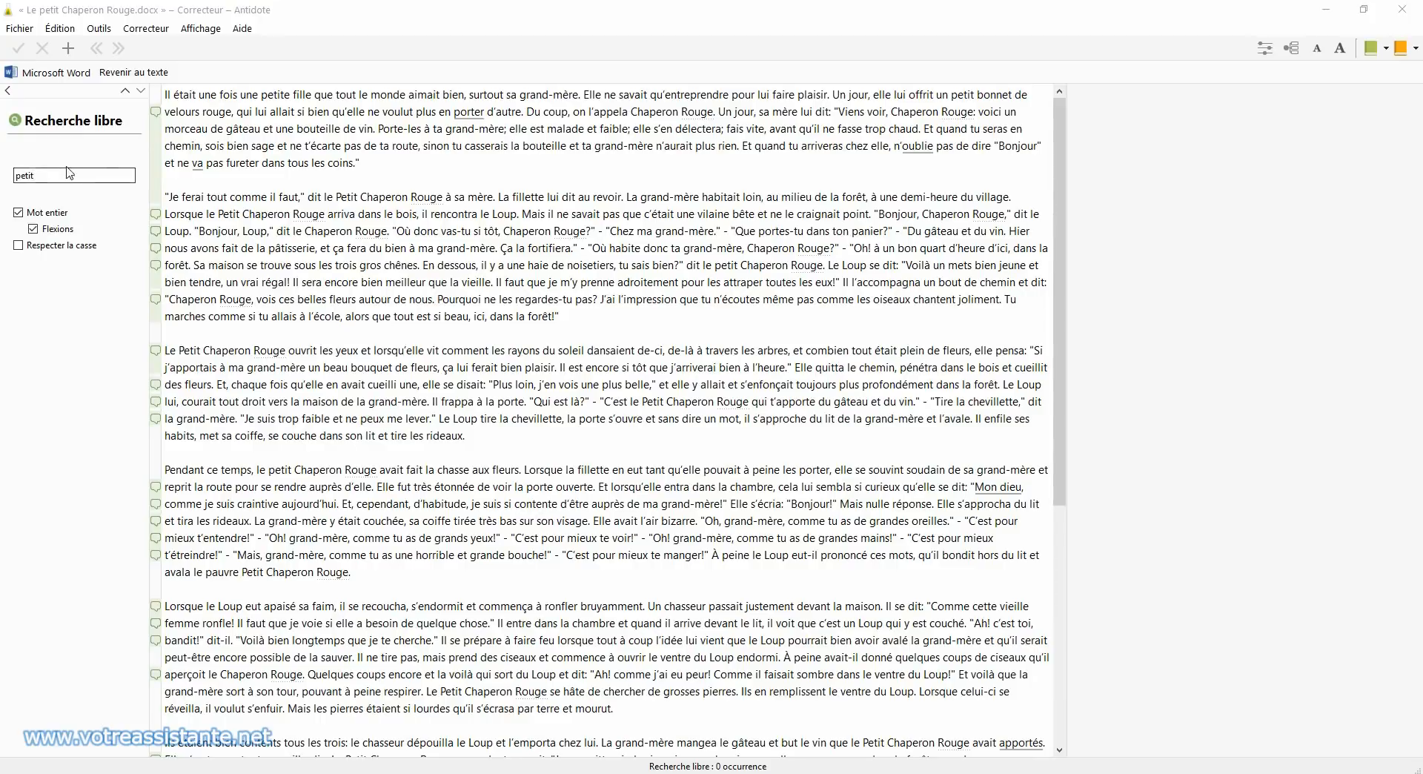
key(Return)
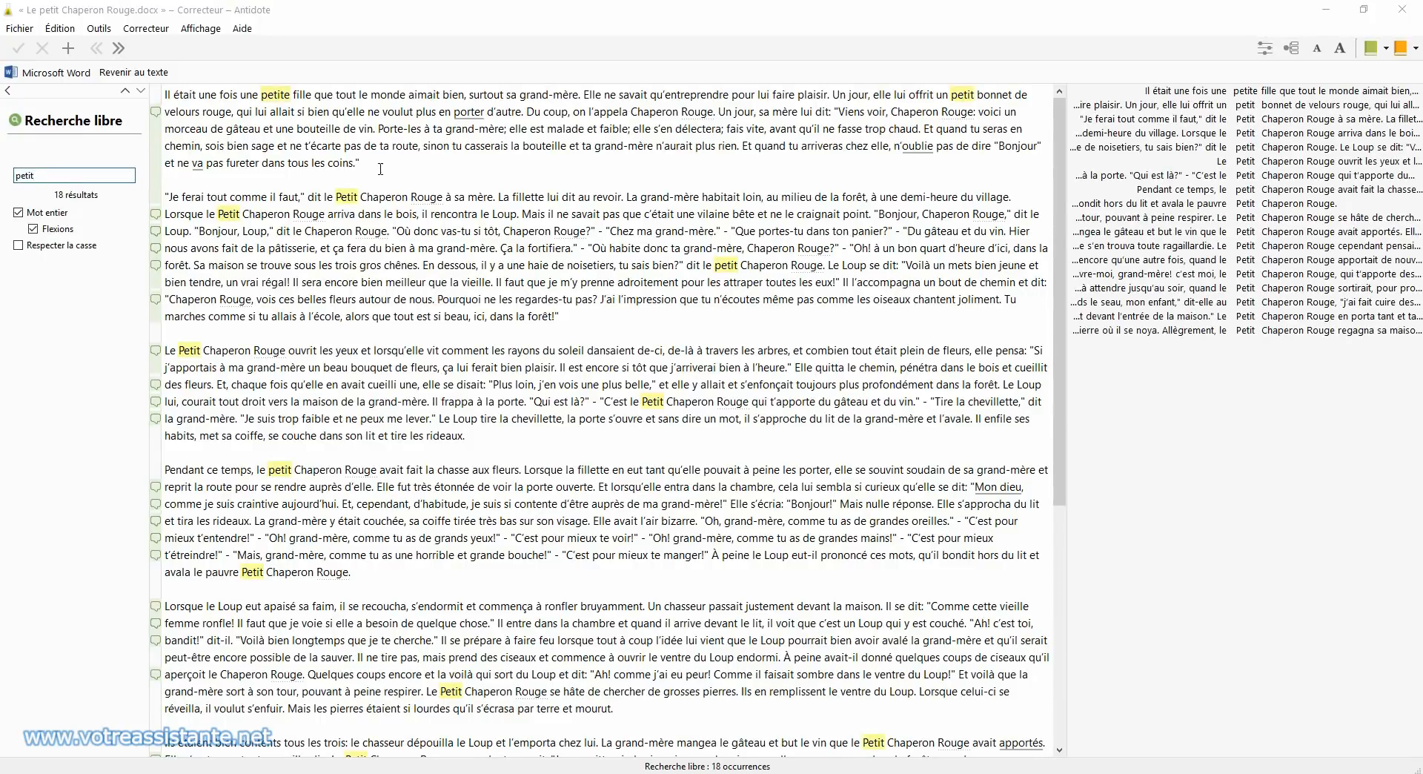
scroll(511, 548, down, 8)
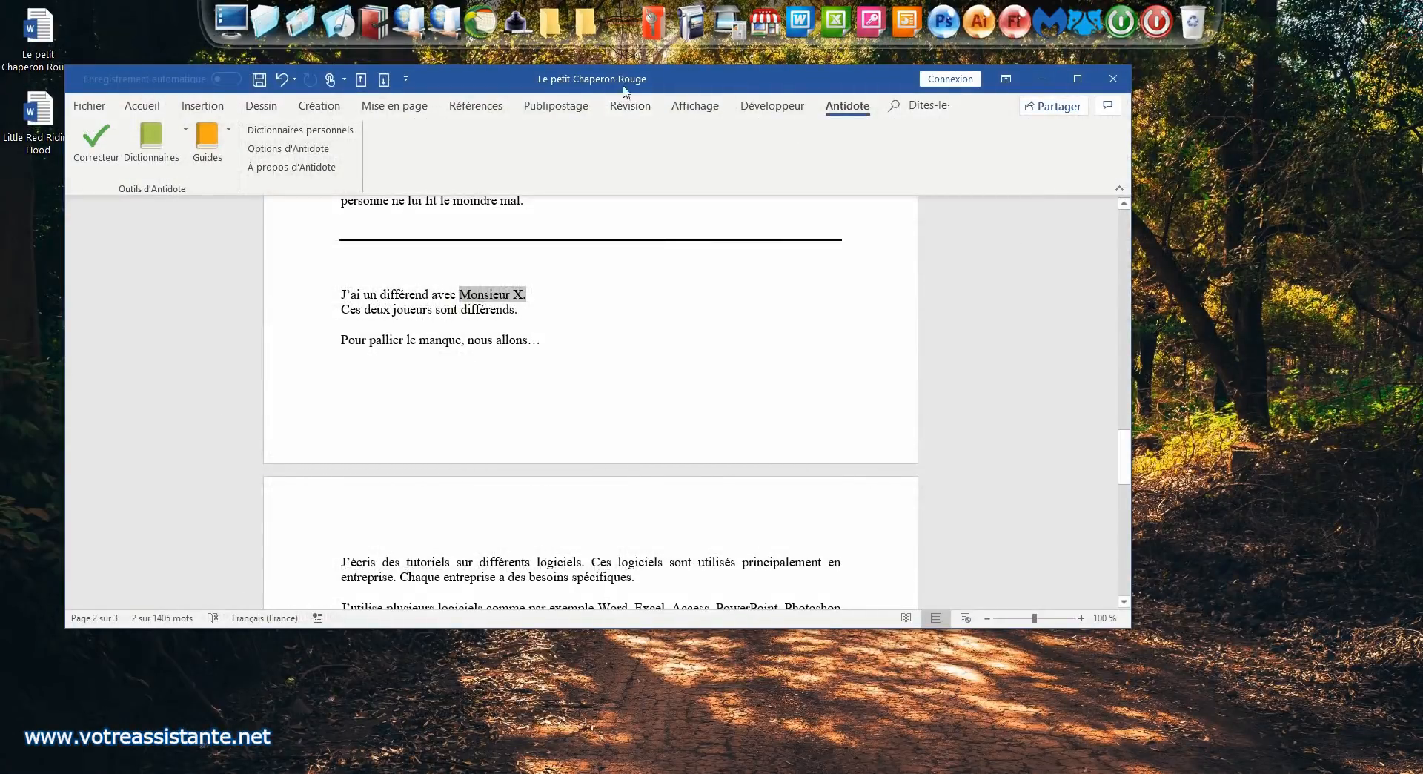
Switch to Word and view the ribbon customization options that list the Antidote tab, leaving them unchanged
double_click(622, 85)
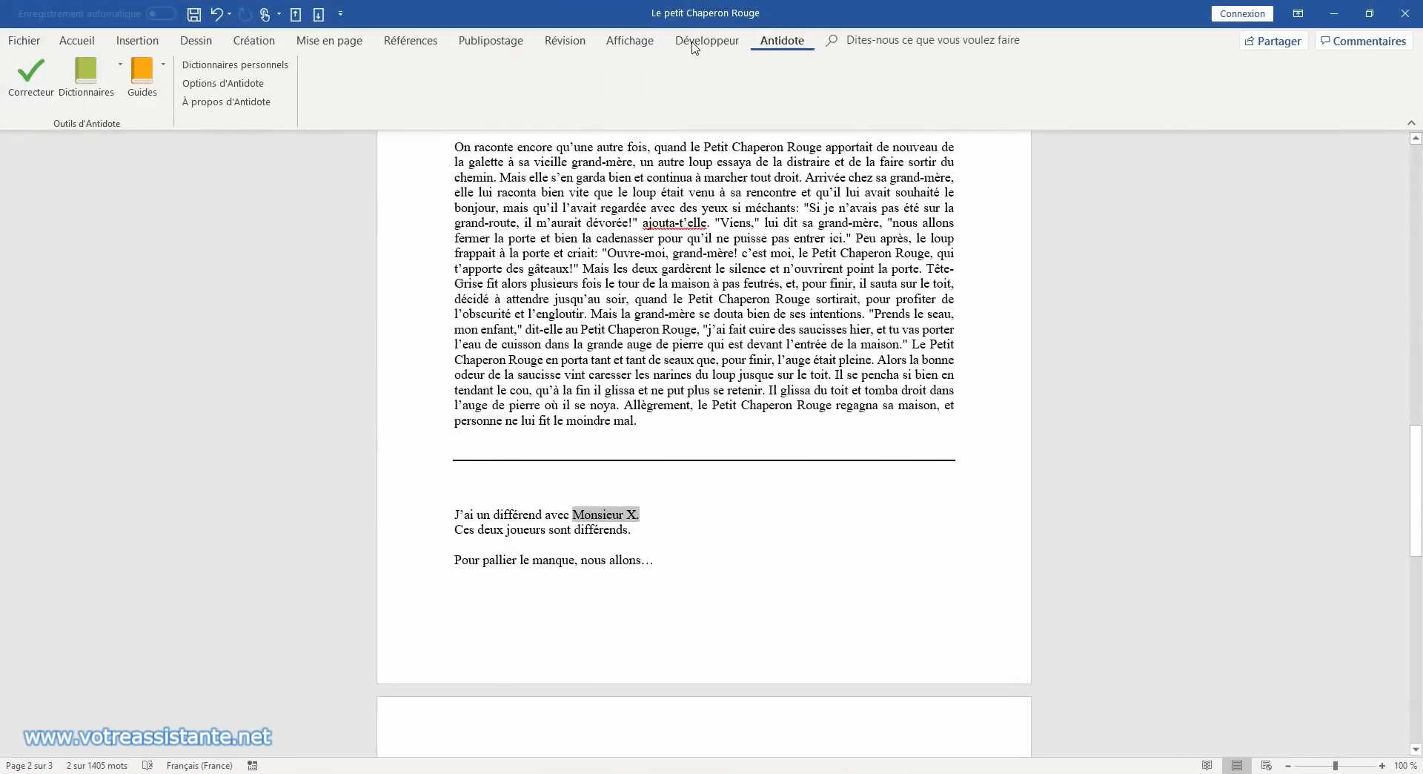
click(38, 41)
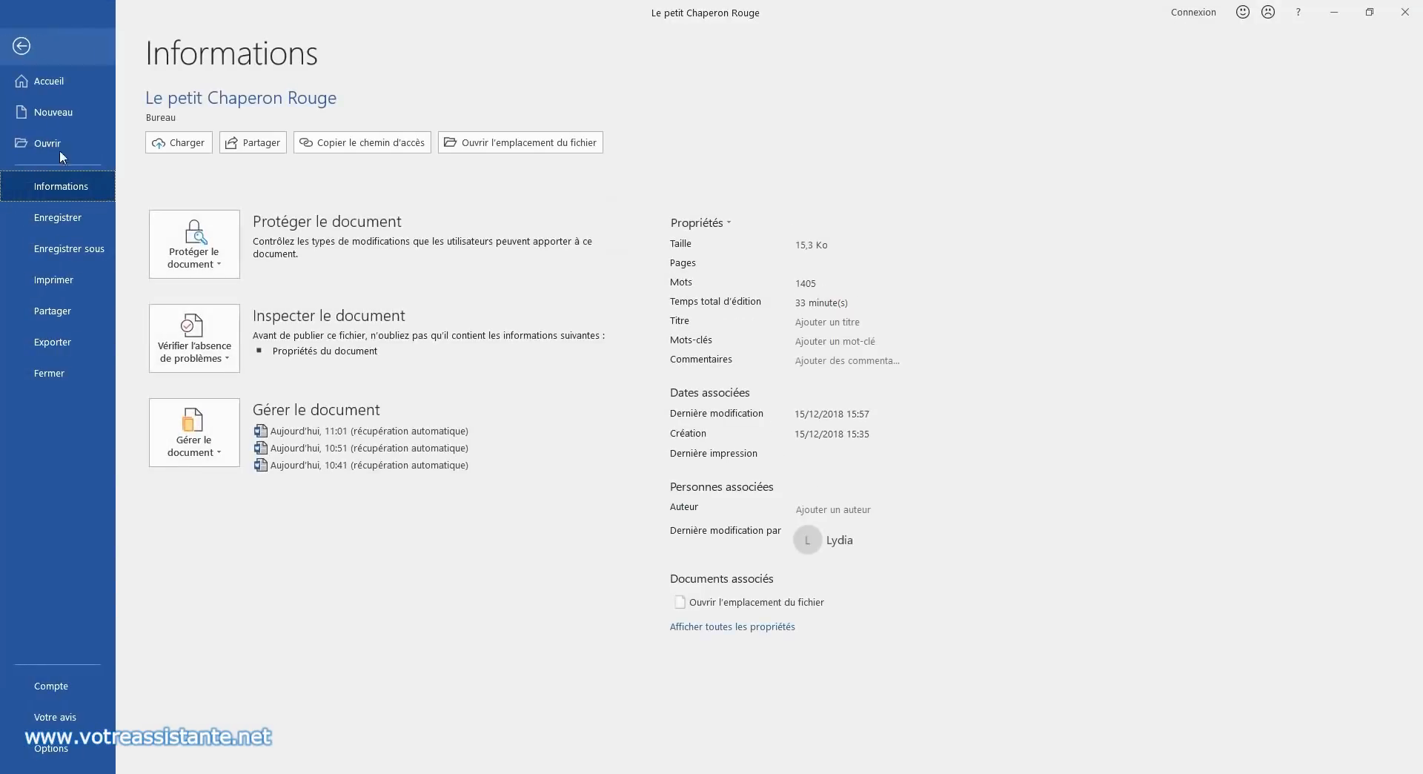
click(63, 750)
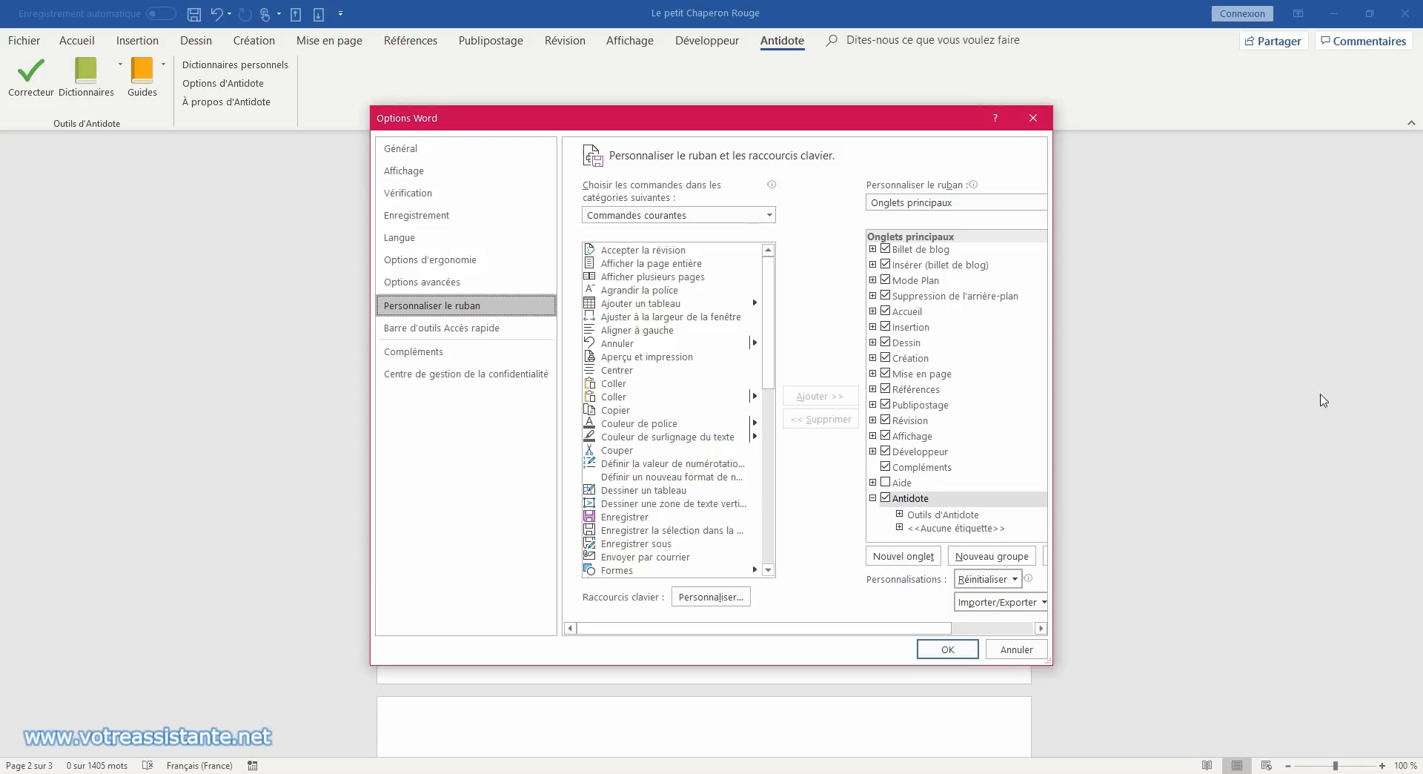
click(1034, 118)
Place the cursor at the start of the French document's text and run the Antidote corrector on it
scroll(362, 265, up, 15)
scroll(361, 264, up, 12)
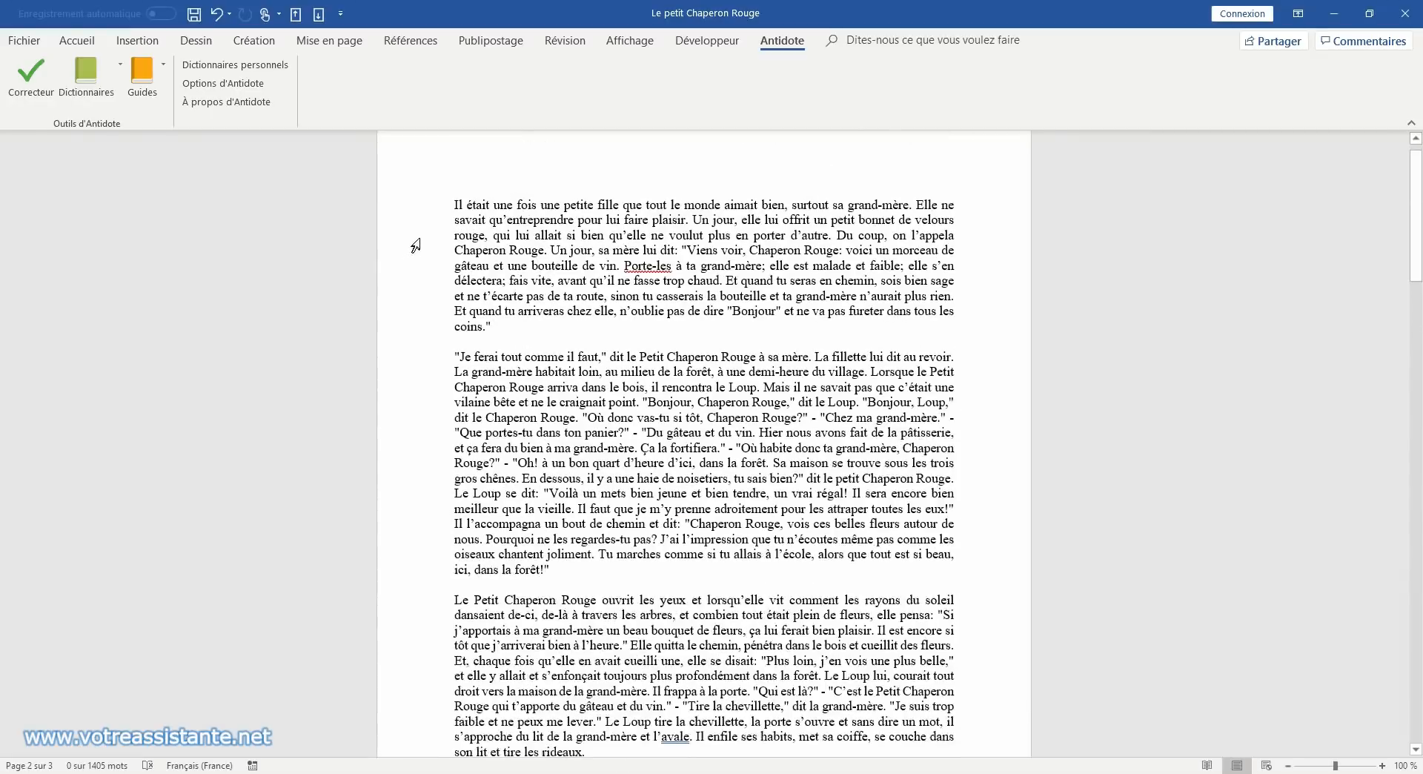
click(453, 230)
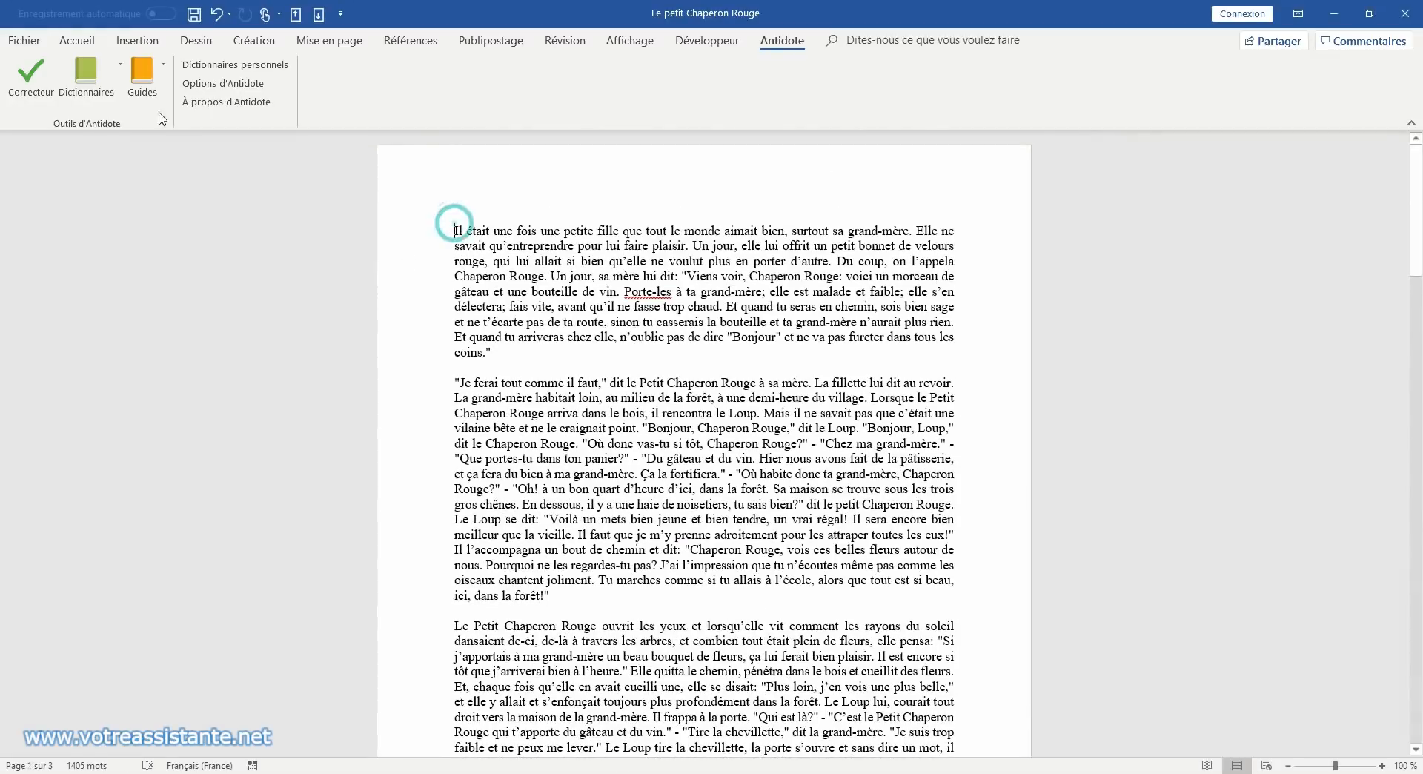
click(41, 85)
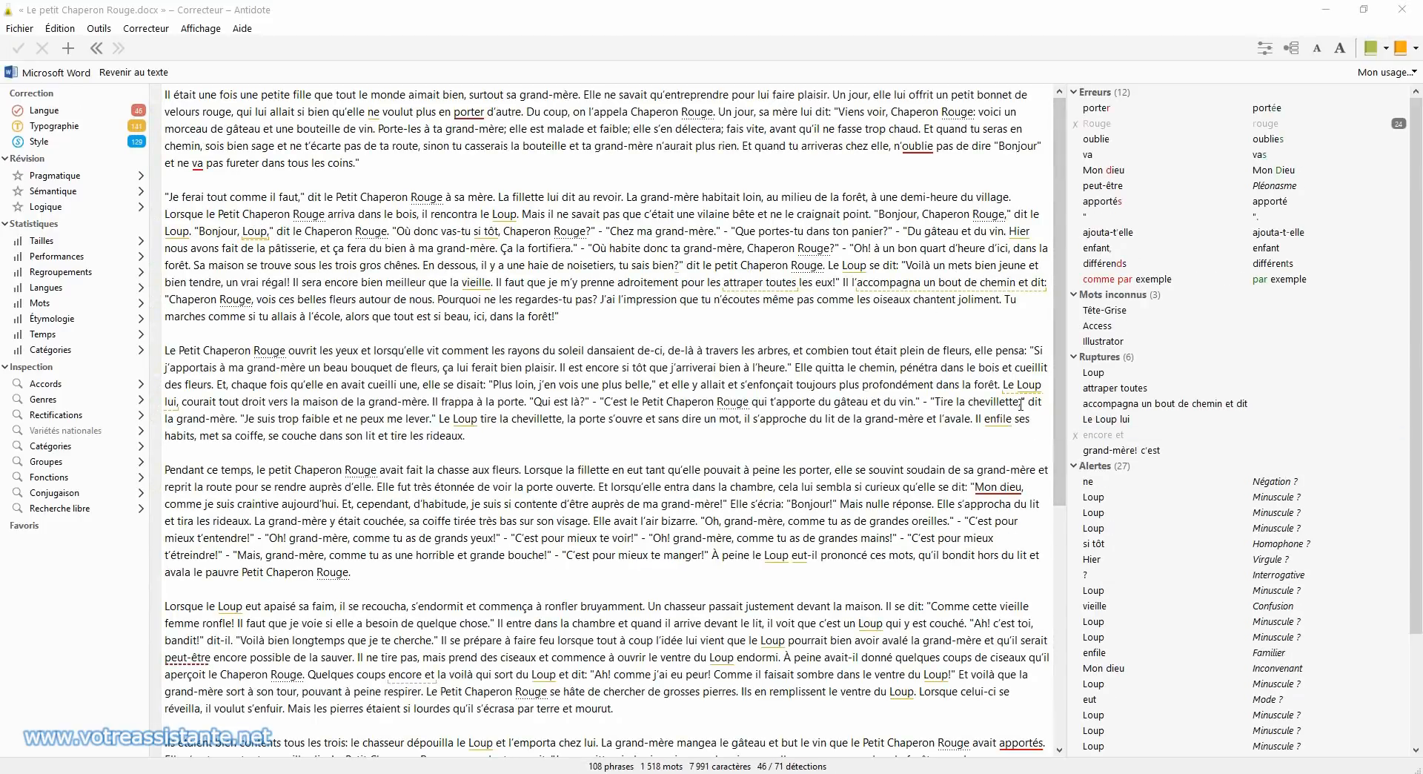
Examine the correction and explanation proposed for the agreement error "apportés" without applying it
scroll(1020, 403, down, 4)
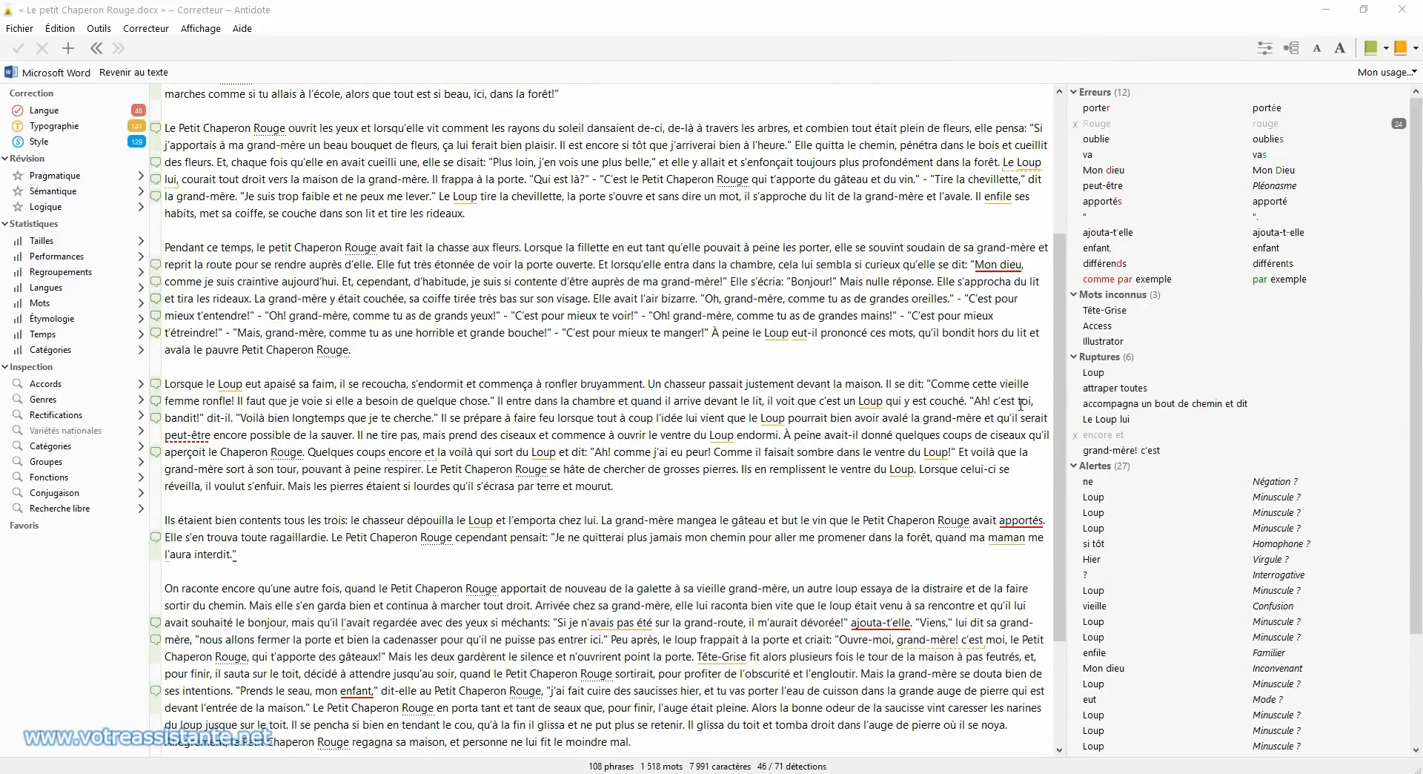
click(1028, 522)
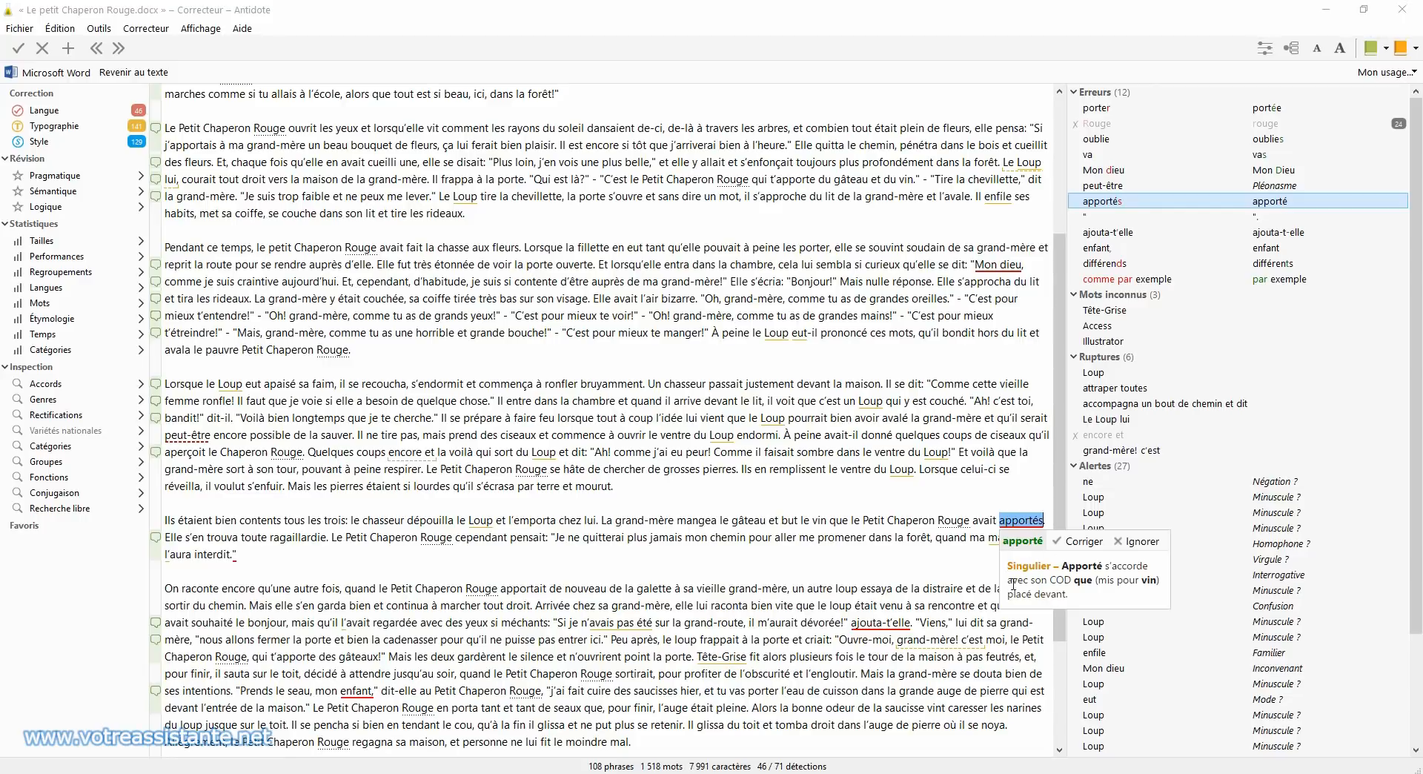
click(949, 566)
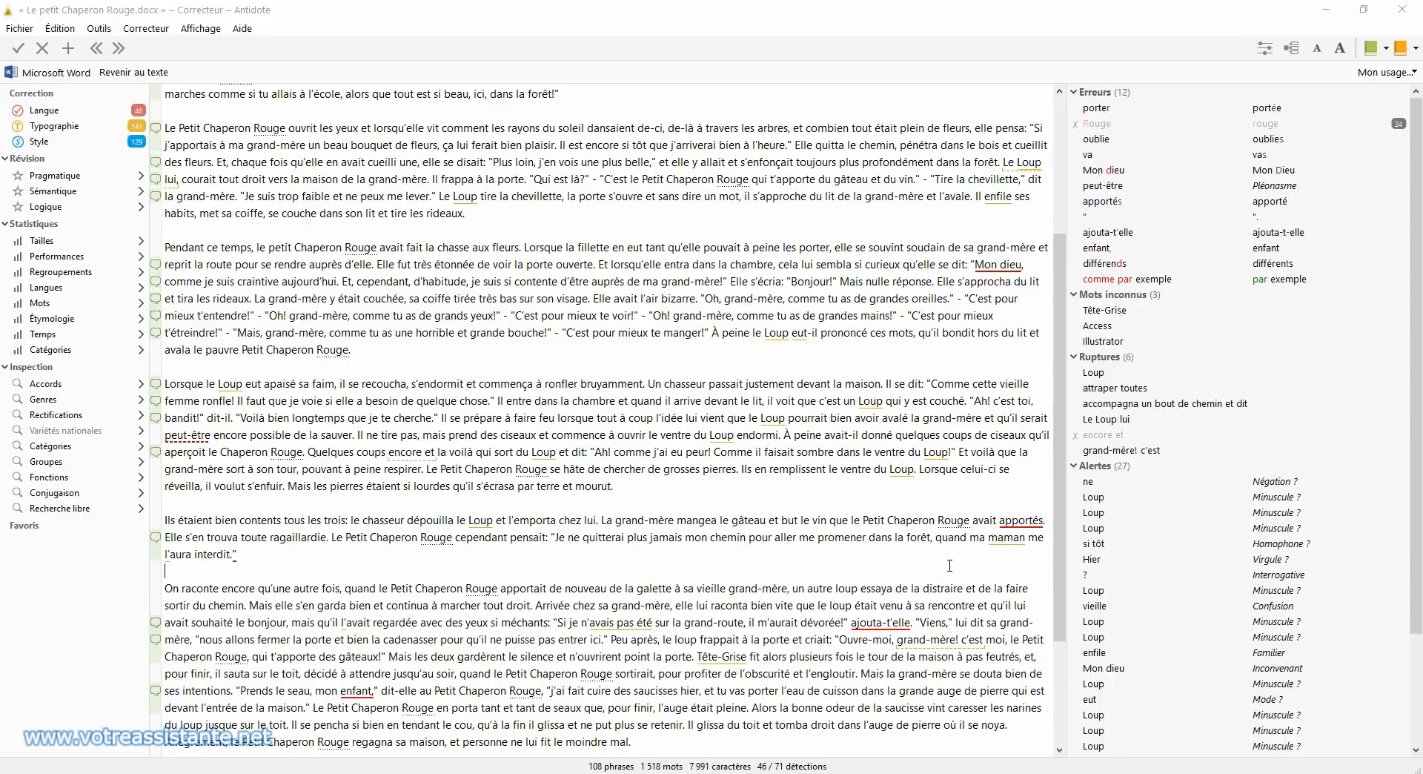